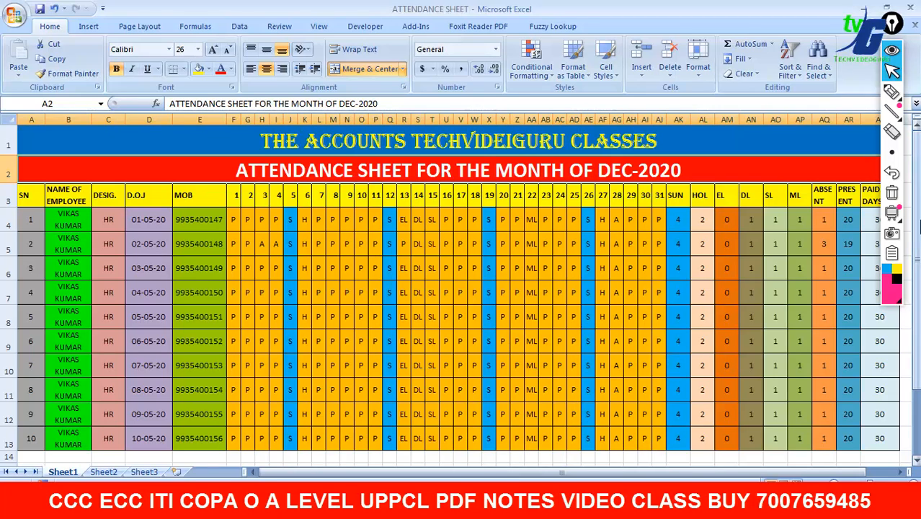
- Annotate the attendance grid with freehand pink pen letters and notes across the employee rows
{"action": "left_click", "coordinate": [893, 91]}
{"action": "left_click_drag", "start_coordinate": [184, 201], "coordinate": [155, 268]}
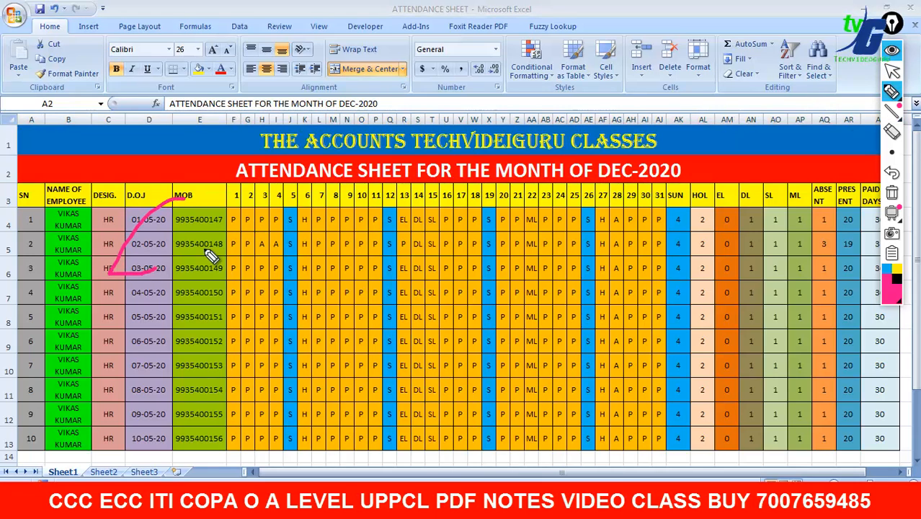
{"action": "left_click_drag", "start_coordinate": [230, 194], "coordinate": [252, 227]}
{"action": "left_click_drag", "start_coordinate": [307, 175], "coordinate": [320, 224]}
{"action": "left_click_drag", "start_coordinate": [212, 285], "coordinate": [229, 345]}
{"action": "left_click_drag", "start_coordinate": [307, 280], "coordinate": [321, 293]}
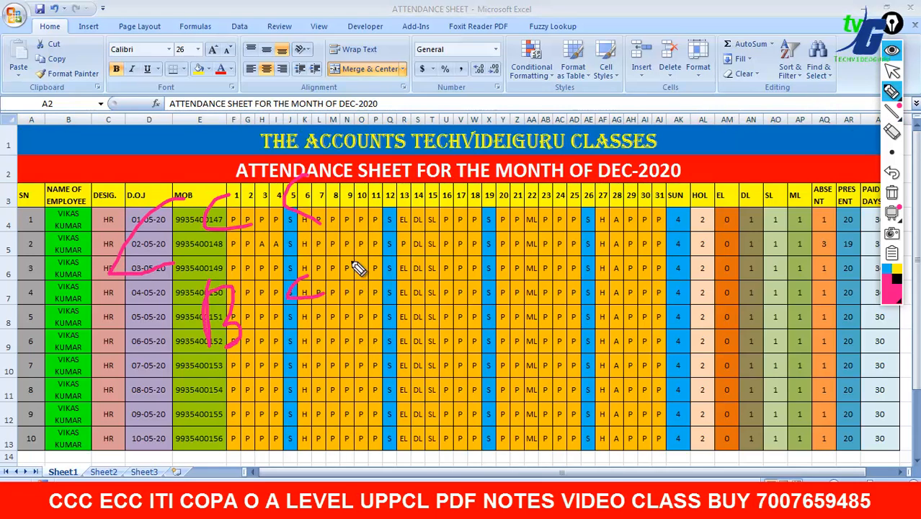
{"action": "mouse_move", "coordinate": [359, 268]}
{"action": "left_mouse_down"}
{"action": "mouse_move", "coordinate": [370, 354]}
{"action": "mouse_move", "coordinate": [468, 340]}
{"action": "mouse_move", "coordinate": [595, 251]}
{"action": "mouse_move", "coordinate": [584, 306]}
{"action": "left_mouse_up"}
{"action": "mouse_move", "coordinate": [597, 286]}
{"action": "left_mouse_down"}
{"action": "mouse_move", "coordinate": [659, 272]}
{"action": "mouse_move", "coordinate": [636, 283]}
{"action": "left_mouse_up"}
{"action": "left_click_drag", "start_coordinate": [463, 228], "coordinate": [457, 233]}
{"action": "left_click_drag", "start_coordinate": [448, 219], "coordinate": [560, 217]}
{"action": "mouse_move", "coordinate": [561, 229]}
{"action": "left_mouse_down"}
{"action": "mouse_move", "coordinate": [581, 209]}
{"action": "mouse_move", "coordinate": [596, 232]}
{"action": "left_mouse_up"}
{"action": "mouse_move", "coordinate": [538, 211]}
{"action": "left_mouse_down"}
{"action": "mouse_move", "coordinate": [593, 201]}
{"action": "mouse_move", "coordinate": [643, 211]}
{"action": "left_mouse_up"}
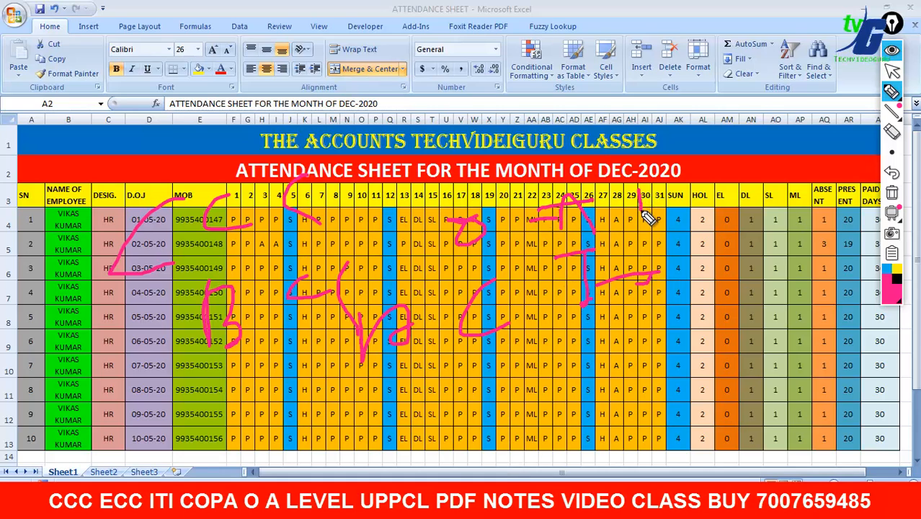
- Circle the attendance table with the pink pen and handwrite underlined notes above it
{"action": "mouse_move", "coordinate": [504, 133]}
{"action": "left_mouse_down"}
{"action": "mouse_move", "coordinate": [155, 155]}
{"action": "mouse_move", "coordinate": [276, 429]}
{"action": "mouse_move", "coordinate": [716, 278]}
{"action": "mouse_move", "coordinate": [421, 154]}
{"action": "left_mouse_up"}
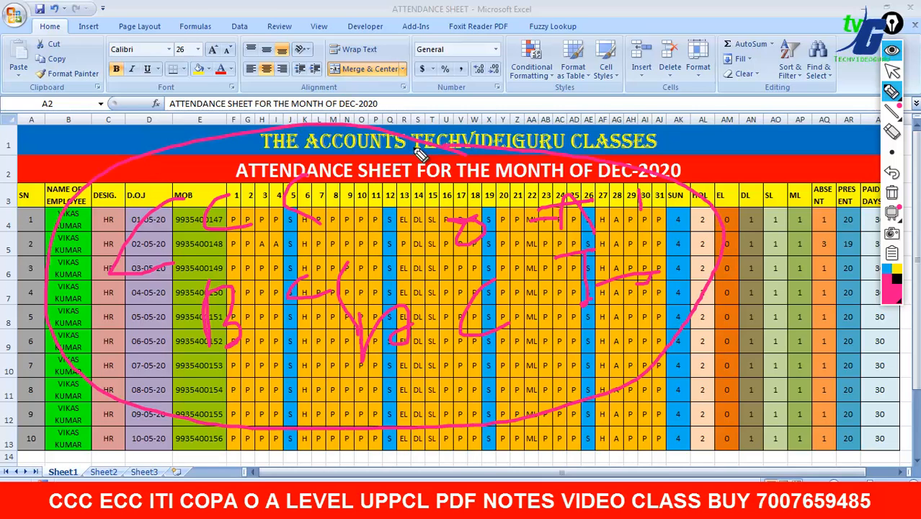
{"action": "mouse_move", "coordinate": [117, 70]}
{"action": "left_mouse_down"}
{"action": "mouse_move", "coordinate": [85, 93]}
{"action": "mouse_move", "coordinate": [145, 125]}
{"action": "mouse_move", "coordinate": [217, 91]}
{"action": "mouse_move", "coordinate": [181, 109]}
{"action": "left_mouse_up"}
{"action": "left_click_drag", "start_coordinate": [76, 150], "coordinate": [237, 111]}
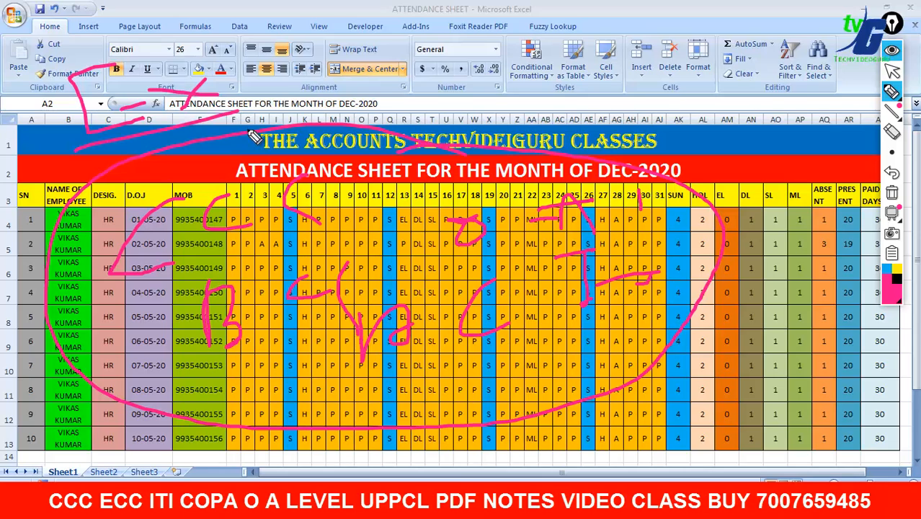
{"action": "mouse_move", "coordinate": [247, 58]}
{"action": "left_mouse_down"}
{"action": "mouse_move", "coordinate": [292, 88]}
{"action": "mouse_move", "coordinate": [360, 47]}
{"action": "left_mouse_up"}
{"action": "left_click_drag", "start_coordinate": [445, 28], "coordinate": [461, 56]}
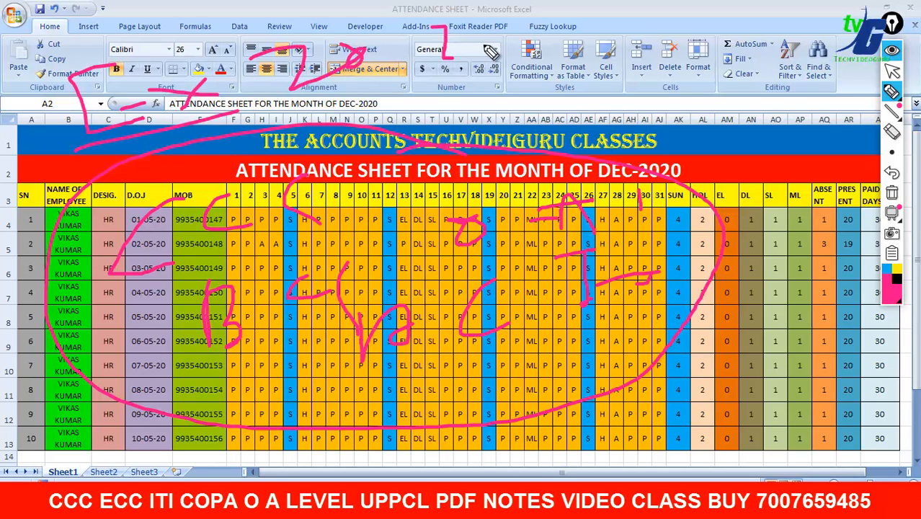
{"action": "mouse_move", "coordinate": [301, 108]}
{"action": "left_mouse_down"}
{"action": "mouse_move", "coordinate": [532, 55]}
{"action": "mouse_move", "coordinate": [558, 103]}
{"action": "mouse_move", "coordinate": [607, 103]}
{"action": "left_mouse_up"}
{"action": "left_click_drag", "start_coordinate": [667, 79], "coordinate": [653, 101]}
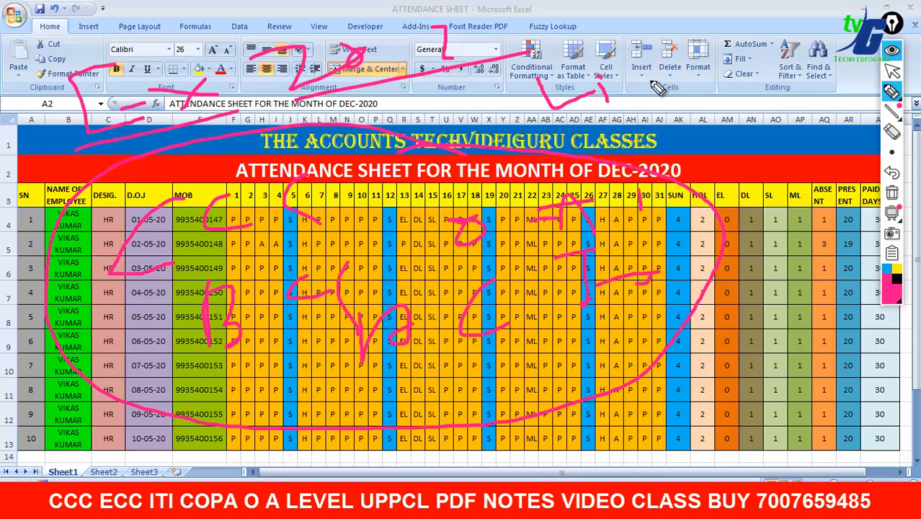
{"action": "mouse_move", "coordinate": [718, 98]}
{"action": "left_mouse_down"}
{"action": "mouse_move", "coordinate": [711, 105]}
{"action": "mouse_move", "coordinate": [770, 108]}
{"action": "left_mouse_up"}
{"action": "left_click_drag", "start_coordinate": [771, 72], "coordinate": [777, 106]}
{"action": "left_click_drag", "start_coordinate": [627, 122], "coordinate": [829, 124]}
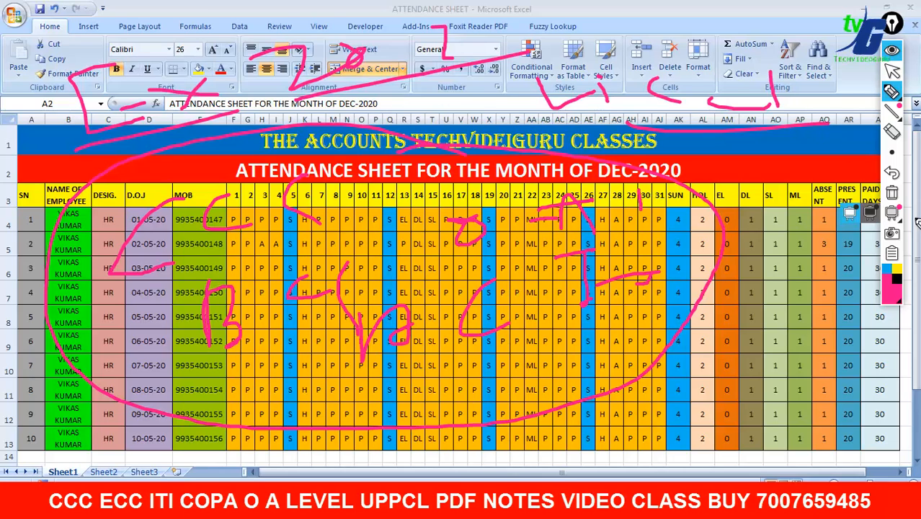
- Clear all pen annotations, move the annotation toolbar off the Paid Days column, and return to the normal pointer
{"action": "left_click", "coordinate": [892, 192]}
{"action": "mouse_move", "coordinate": [893, 29]}
{"action": "left_mouse_down"}
{"action": "mouse_move", "coordinate": [401, 84]}
{"action": "mouse_move", "coordinate": [8, 83]}
{"action": "left_mouse_up"}
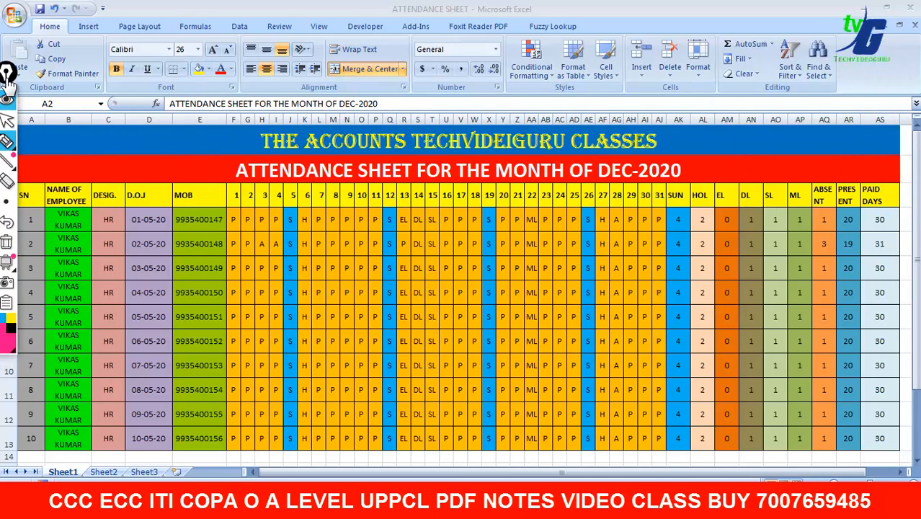
{"action": "left_click", "coordinate": [7, 142]}
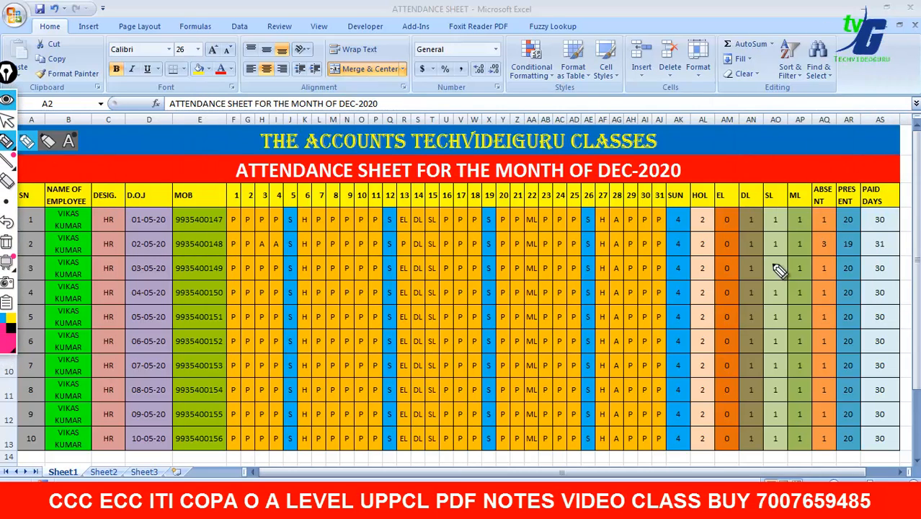
{"action": "left_click", "coordinate": [7, 121]}
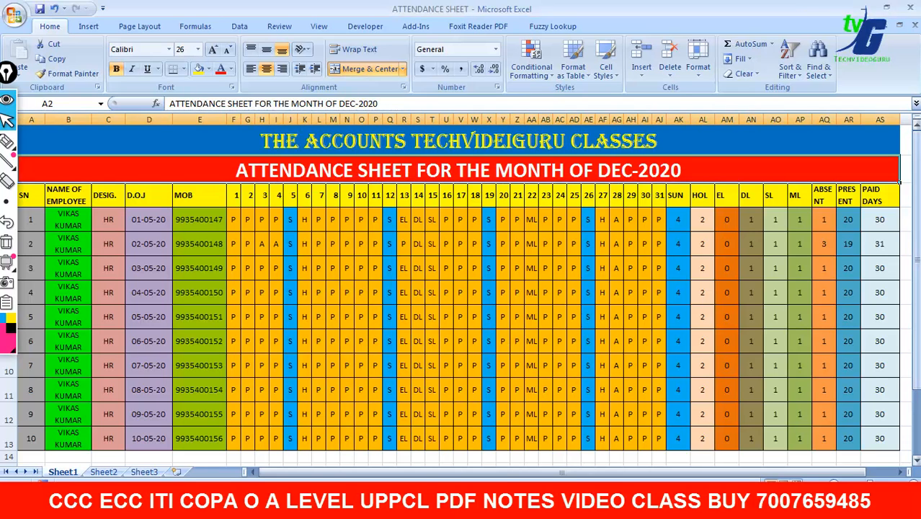
- Review the attendance sheet down to the last employee row and inspect the Paid Days formula in AS13
{"action": "mouse_move", "coordinate": [917, 317]}
{"action": "left_mouse_down"}
{"action": "mouse_move", "coordinate": [917, 346]}
{"action": "mouse_move", "coordinate": [917, 317]}
{"action": "left_mouse_up"}
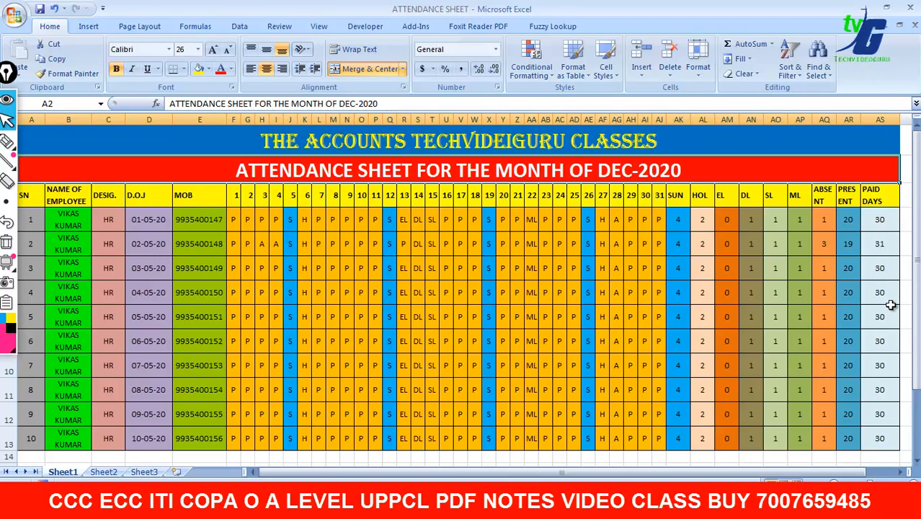
{"action": "scroll", "coordinate": [504, 303], "scroll_direction": "down", "scroll_amount": 1}
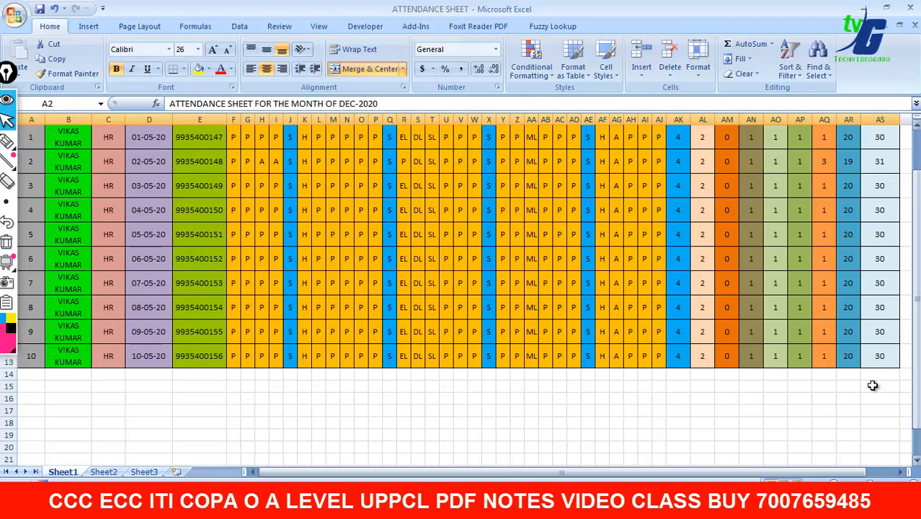
{"action": "scroll", "coordinate": [881, 397], "scroll_direction": "up", "scroll_amount": 1}
{"action": "scroll", "coordinate": [873, 228], "scroll_direction": "down", "scroll_amount": 1}
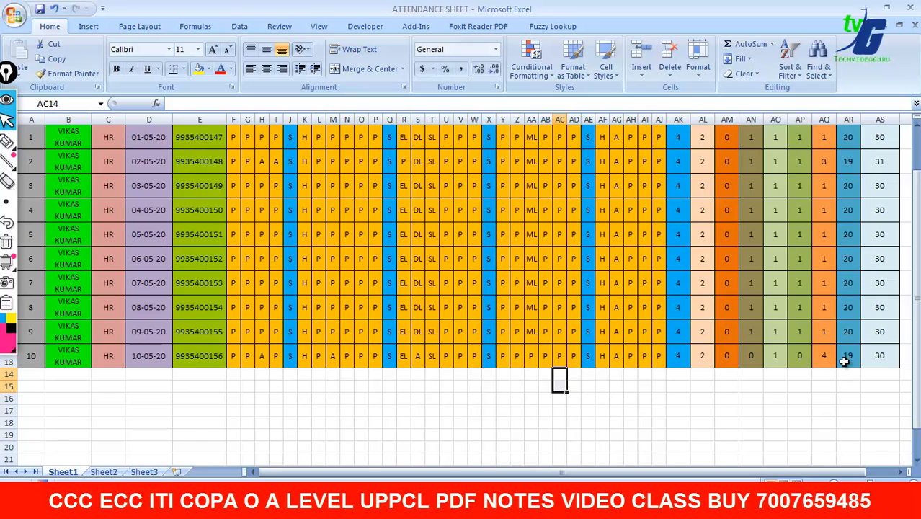
{"action": "scroll", "coordinate": [850, 361], "scroll_direction": "up", "scroll_amount": 1}
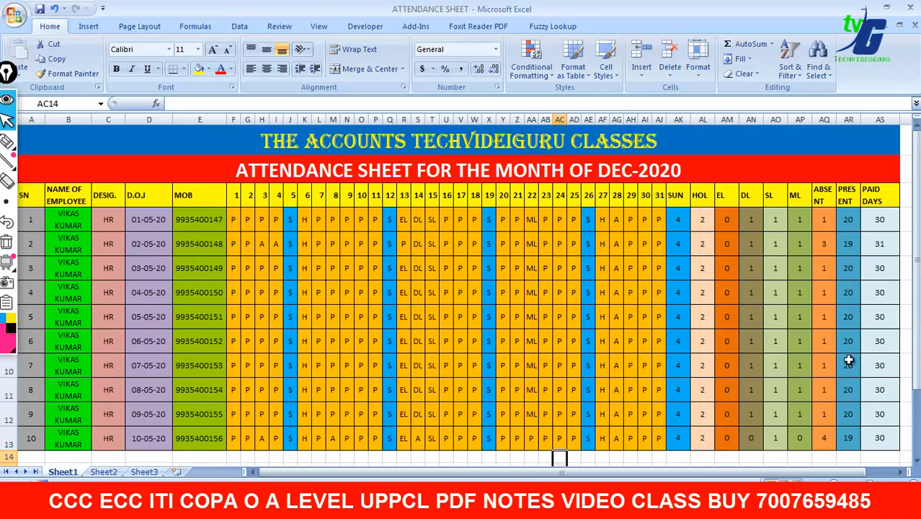
{"action": "left_click", "coordinate": [868, 442]}
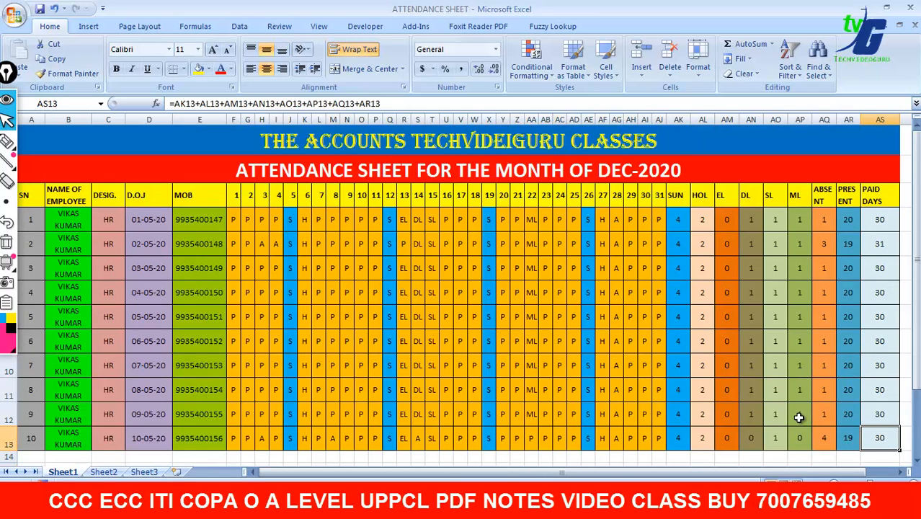
- Mark the third employee as A on days 29 and 30 and as EL on day 31
{"action": "left_click", "coordinate": [631, 271]}
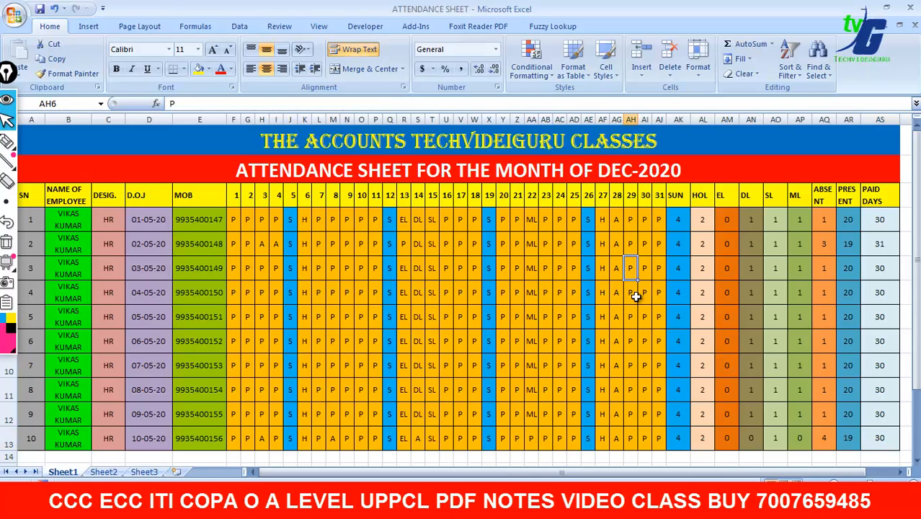
{"action": "type", "text": "A"}
{"action": "key", "text": "Tab"}
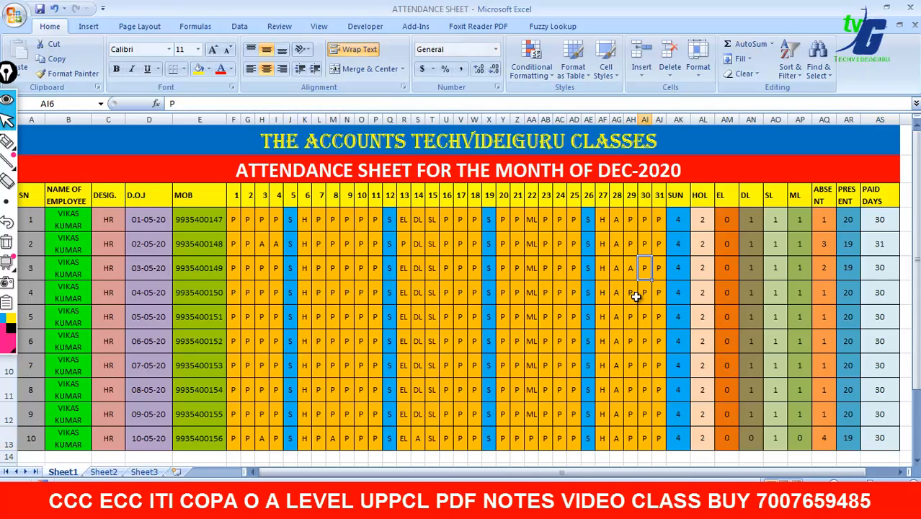
{"action": "type", "text": "A"}
{"action": "key", "text": "Tab"}
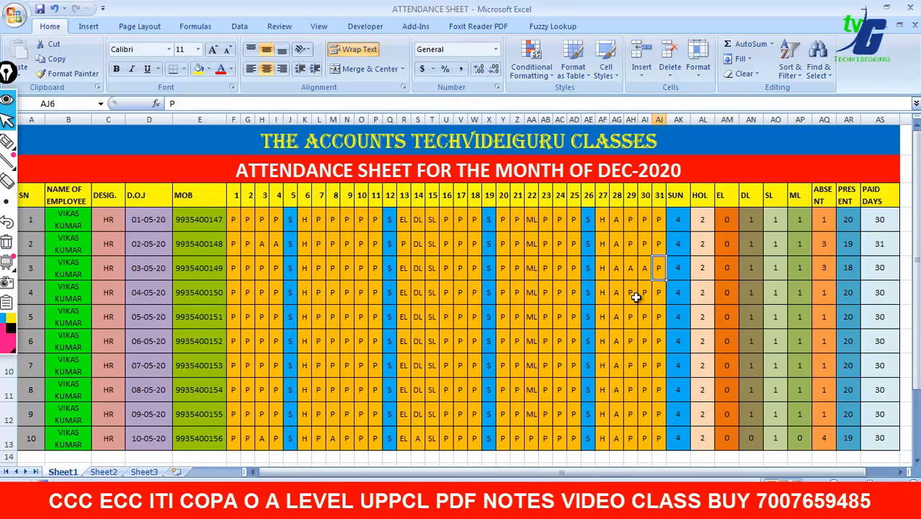
{"action": "type", "text": "EL"}
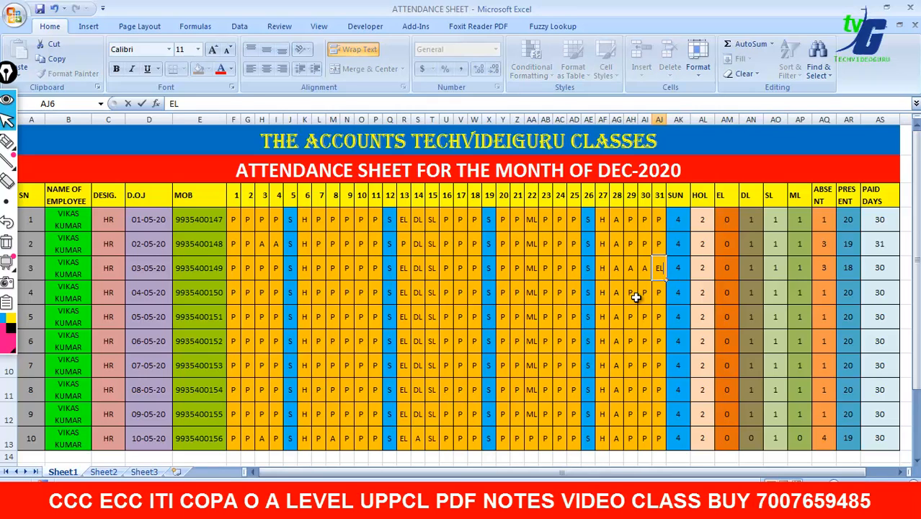
{"action": "key", "text": "Tab"}
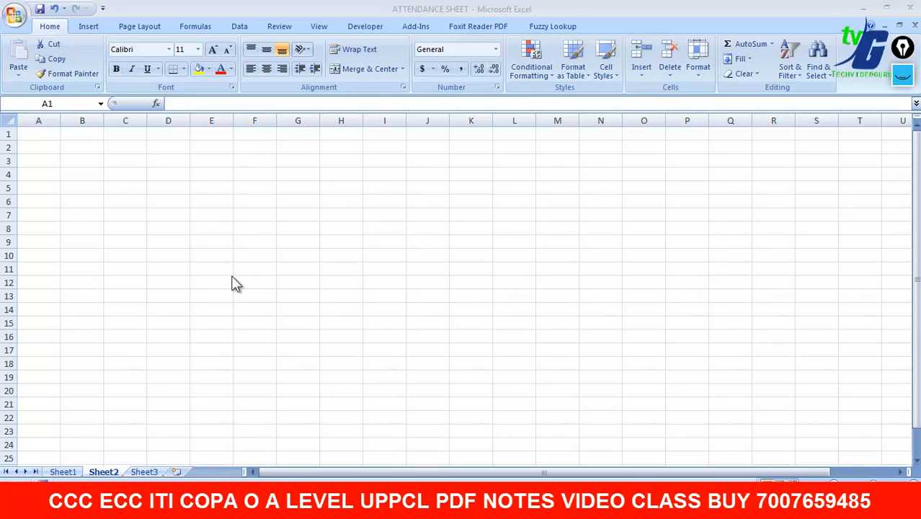
- Compare the finished attendance sheet on Sheet1 with the blank Sheet2, marking out A1:T2 there as the title area
{"action": "left_click", "coordinate": [63, 473]}
{"action": "scroll", "coordinate": [858, 232], "scroll_direction": "up", "scroll_amount": 2}
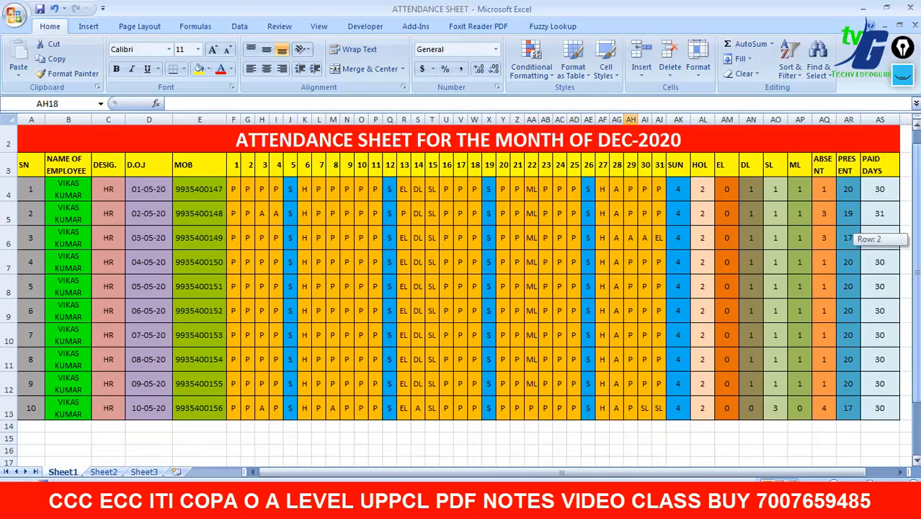
{"action": "left_click", "coordinate": [104, 472]}
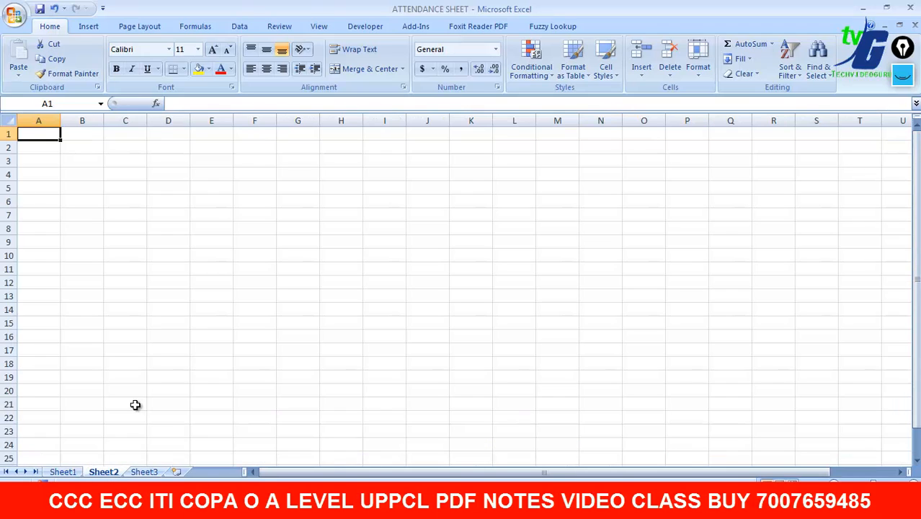
{"action": "left_click", "coordinate": [39, 165]}
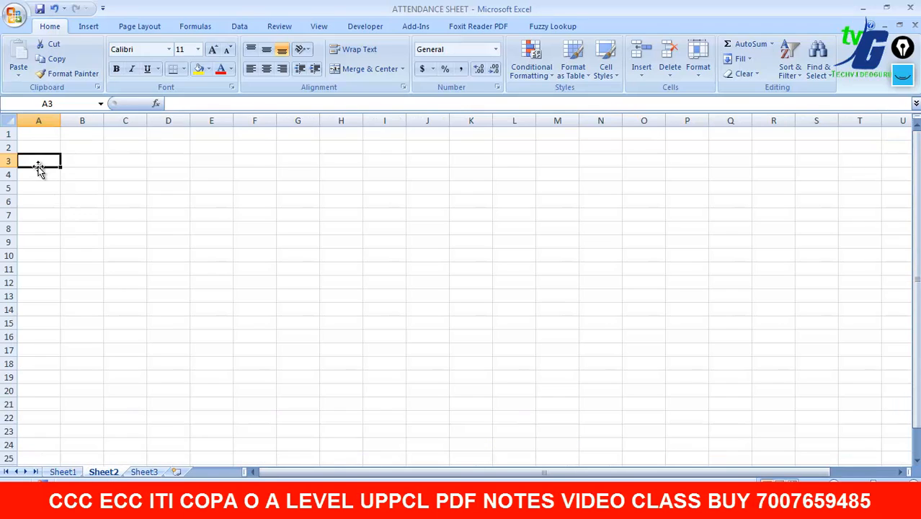
{"action": "left_click_drag", "start_coordinate": [39, 134], "coordinate": [875, 146]}
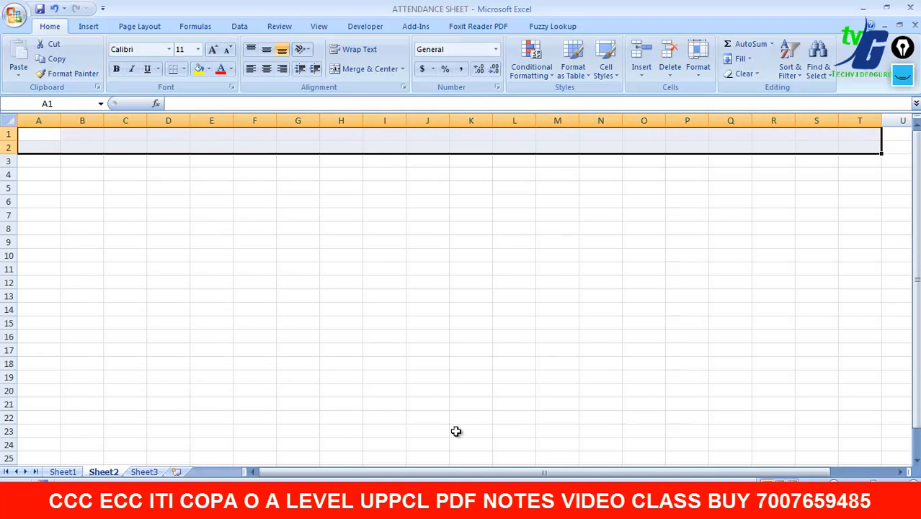
{"action": "left_click", "coordinate": [389, 506]}
{"action": "left_click", "coordinate": [411, 507]}
{"action": "left_click", "coordinate": [440, 507]}
{"action": "mouse_move", "coordinate": [478, 507]}
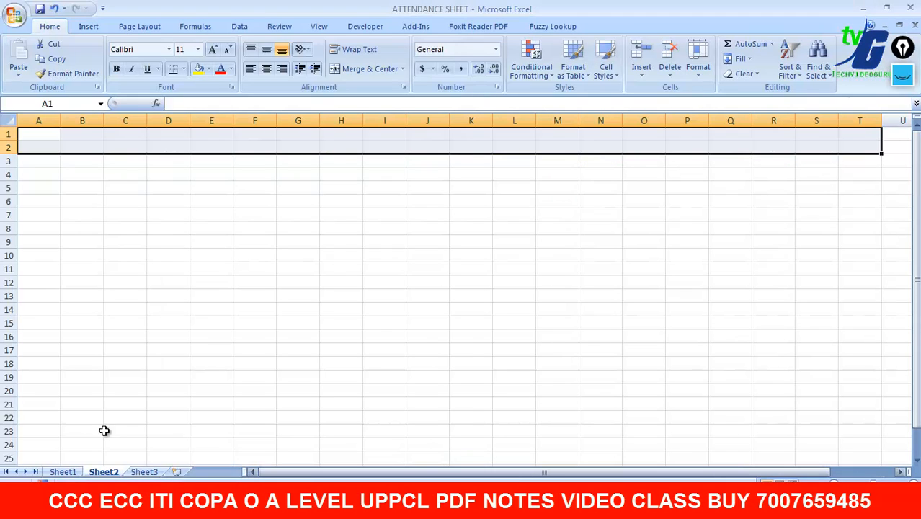
{"action": "left_click", "coordinate": [78, 473]}
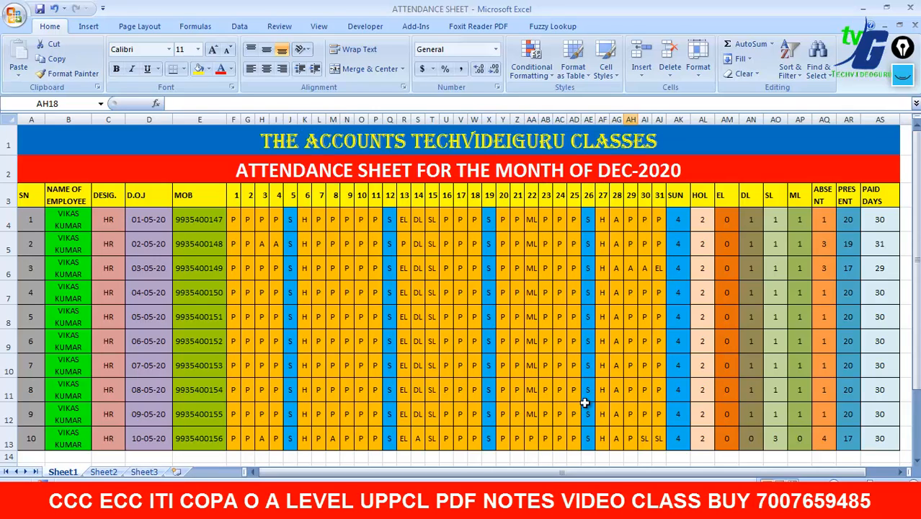
{"action": "left_click", "coordinate": [103, 472]}
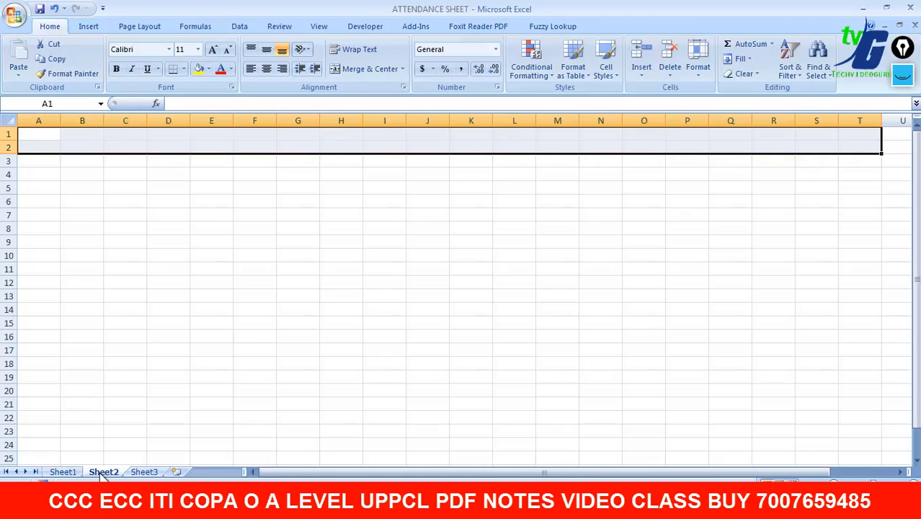
- Enter the headers SN in A3 and NAME OF EMP in B3, widening column B to fit its header
{"action": "left_click", "coordinate": [22, 160]}
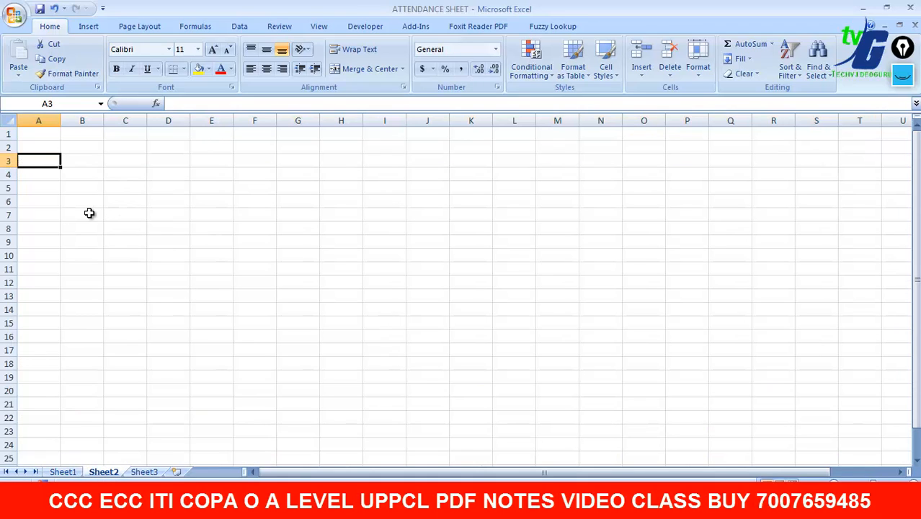
{"action": "type", "text": "SN"}
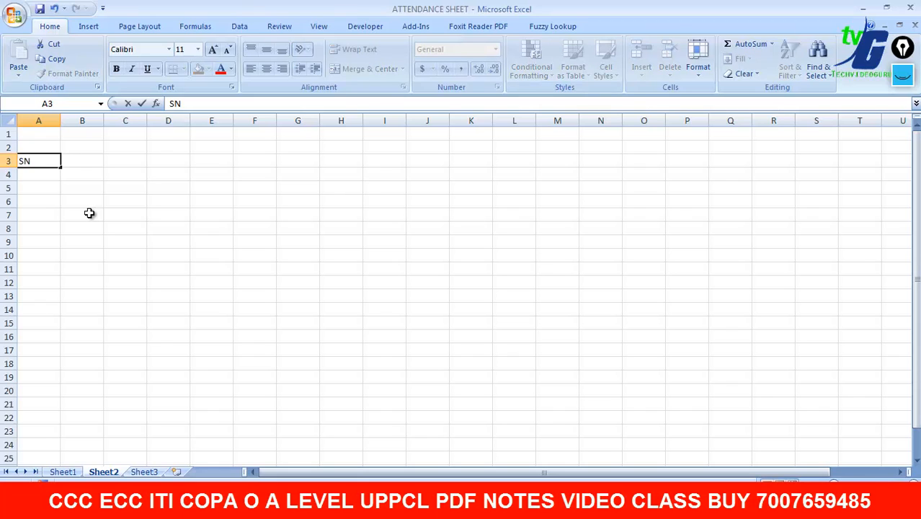
{"action": "left_click", "coordinate": [79, 158]}
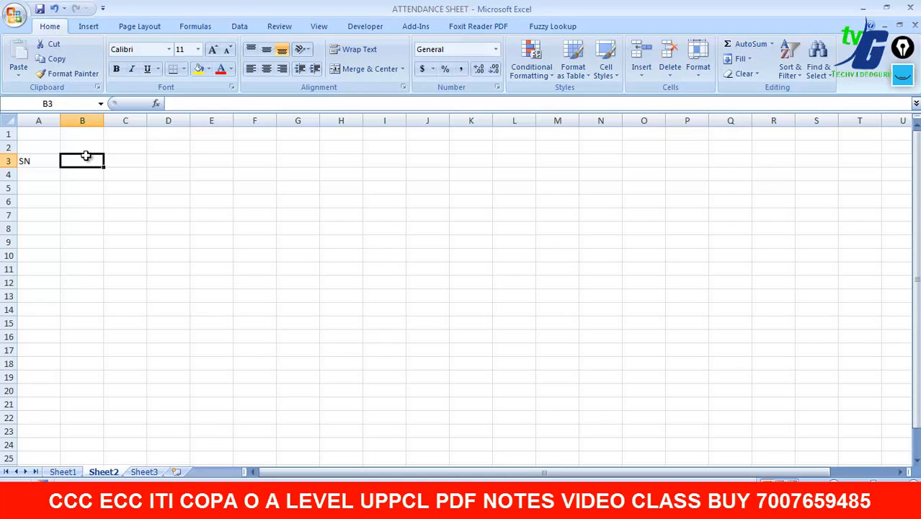
{"action": "type", "text": "NAME OF EMP"}
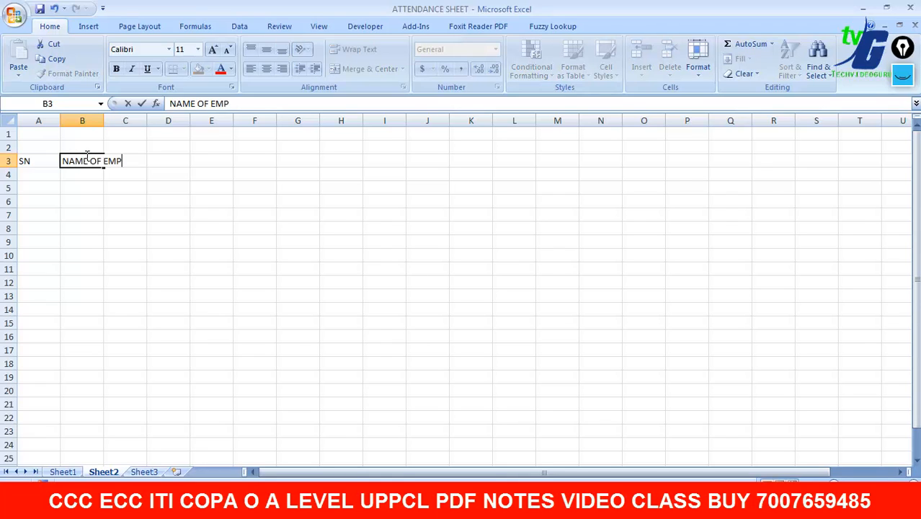
{"action": "left_click", "coordinate": [143, 171]}
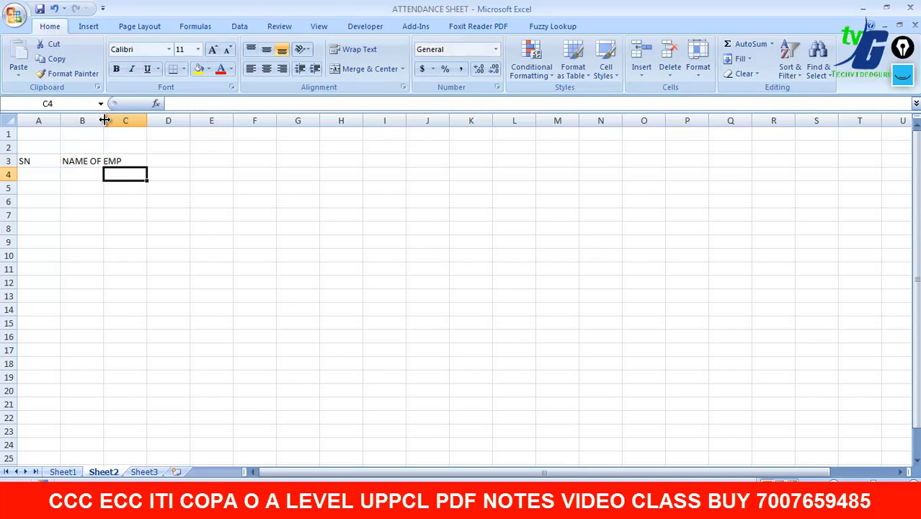
{"action": "left_click_drag", "start_coordinate": [104, 119], "coordinate": [125, 120]}
- Add the headers DESG. in C3 and D.O.J in D3
{"action": "left_click", "coordinate": [137, 160]}
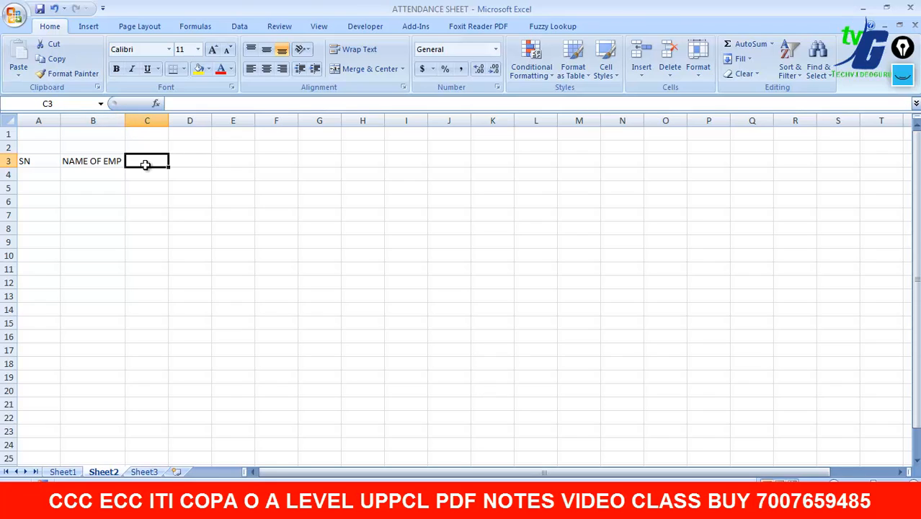
{"action": "type", "text": "DESG"}
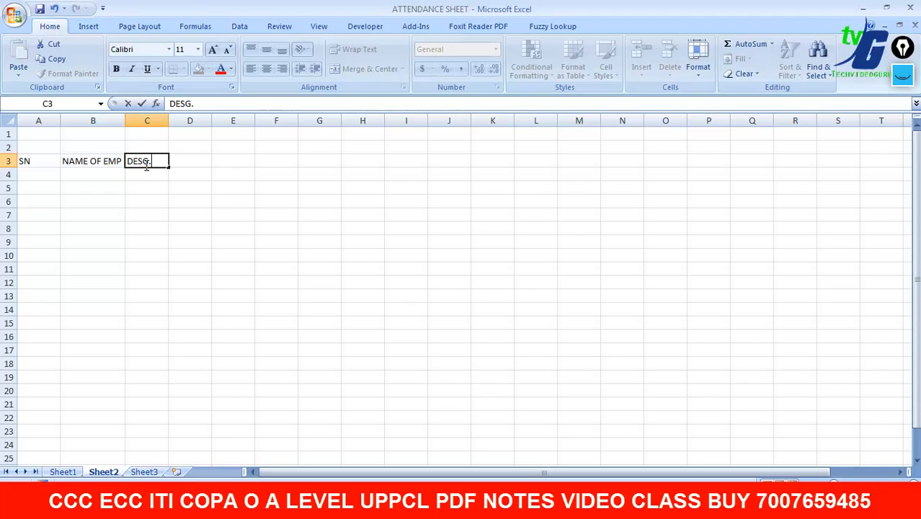
{"action": "type", "text": "."}
{"action": "left_click", "coordinate": [176, 160]}
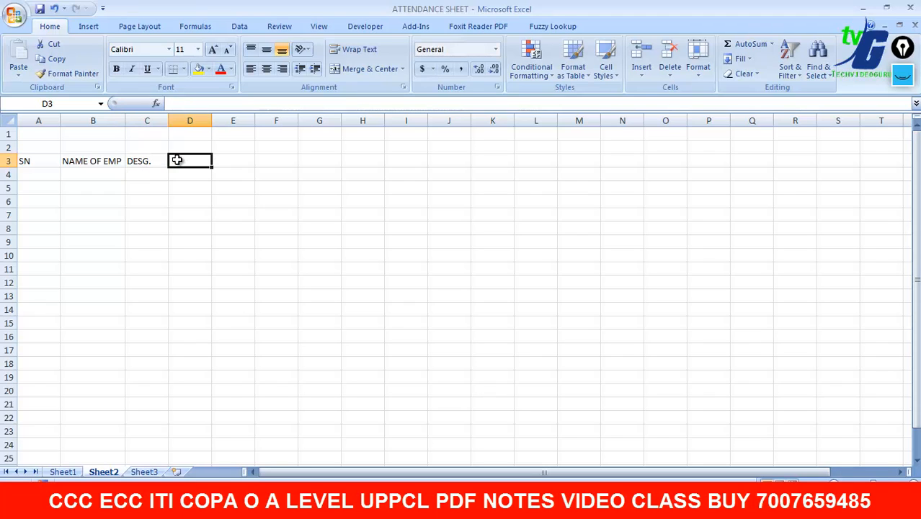
{"action": "type", "text": "DOJ"}
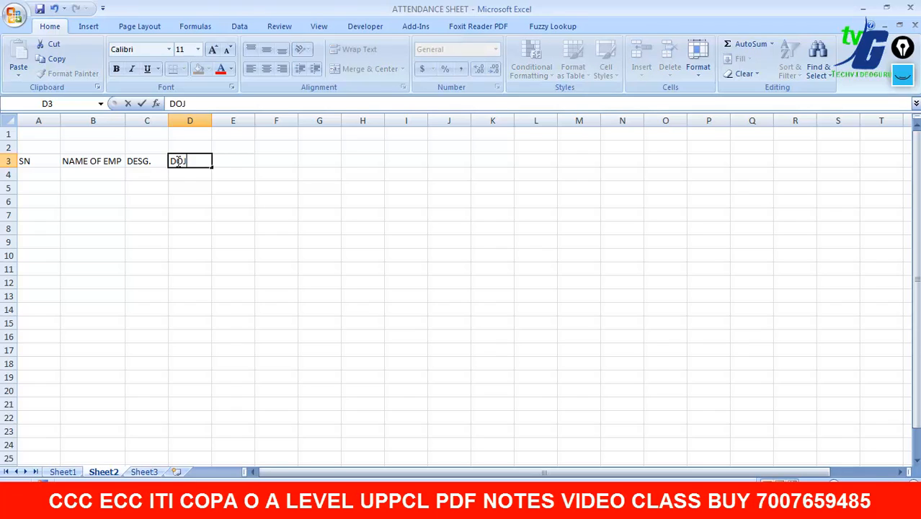
{"action": "key", "text": "Left"}
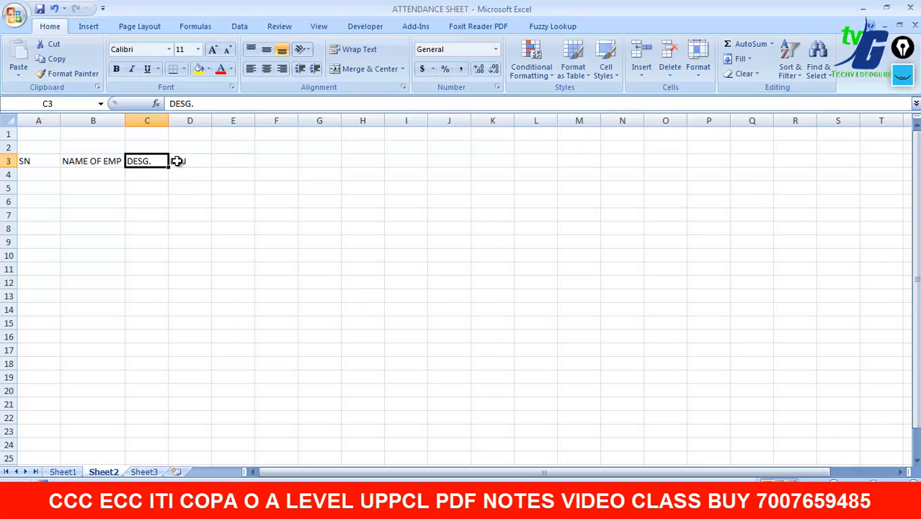
{"action": "left_click", "coordinate": [177, 161]}
{"action": "key", "text": "BackSpace"}
{"action": "type", "text": "D"}
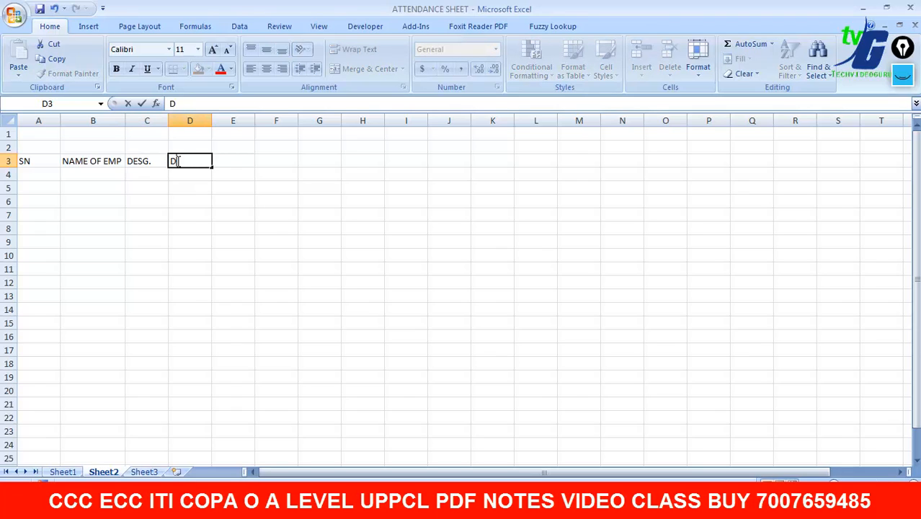
{"action": "type", "text": ".O.O"}
{"action": "key", "text": "Tab"}
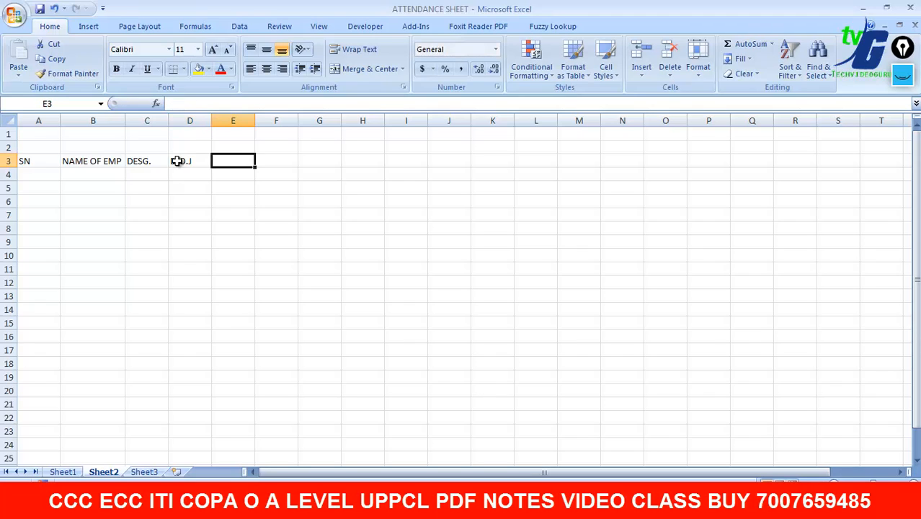
- Add the mobile number column header in E3, abbreviated as MOB
{"action": "type", "text": "MOBILE"}
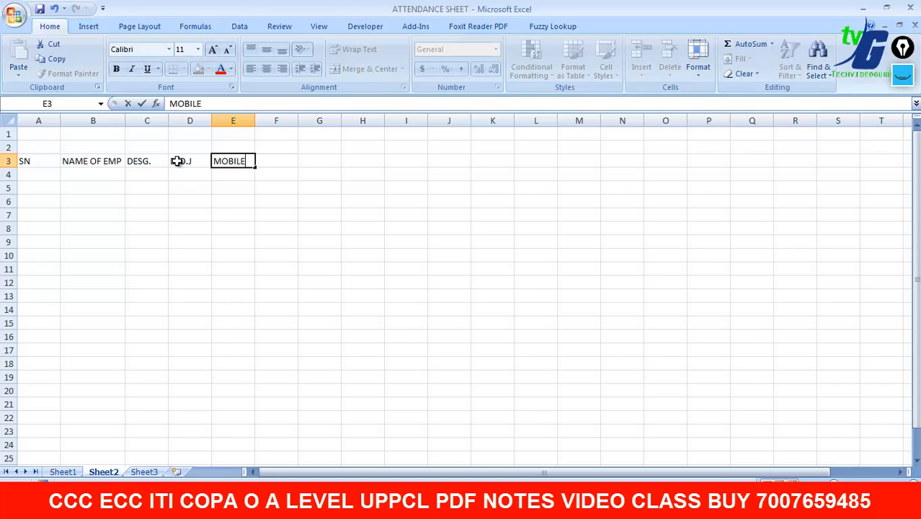
{"action": "key", "text": "Tab"}
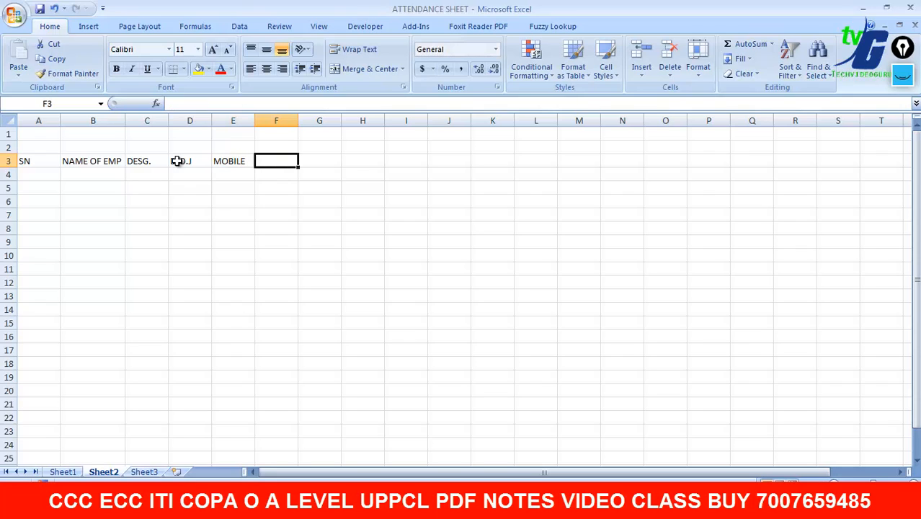
{"action": "key", "text": "shift+Tab"}
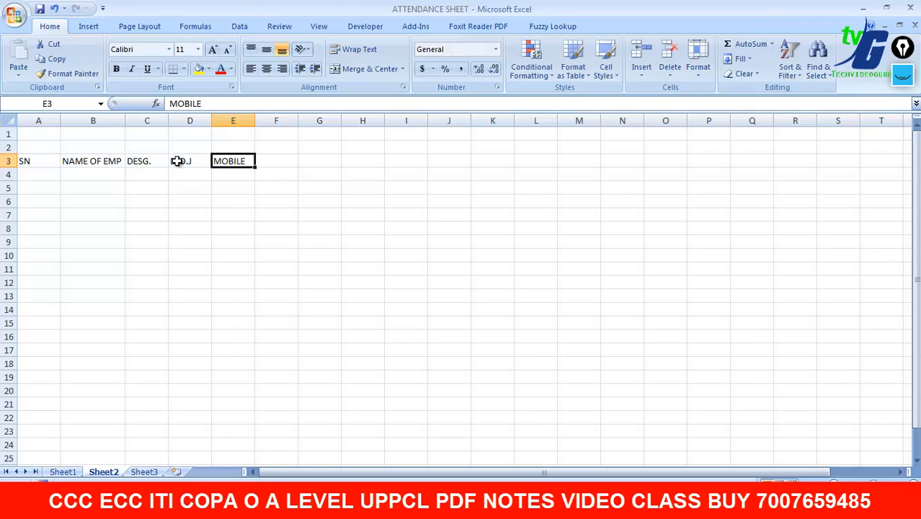
{"action": "key", "text": "BackSpace"}
{"action": "type", "text": "MO"}
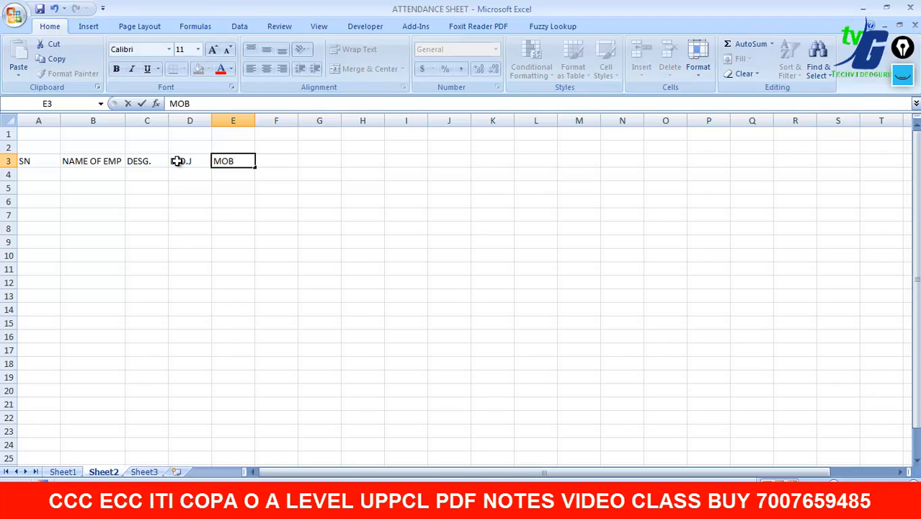
{"action": "type", "text": "B"}
{"action": "left_click", "coordinate": [250, 189]}
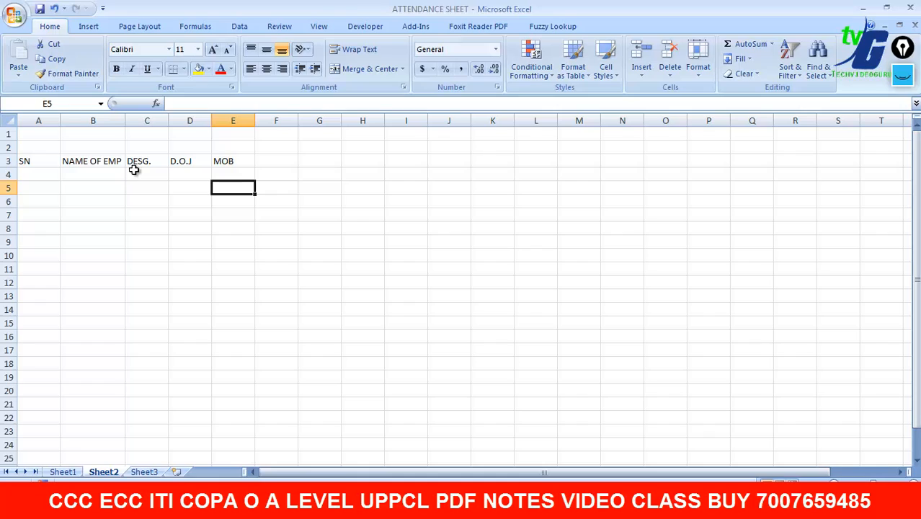
{"action": "left_click", "coordinate": [285, 165]}
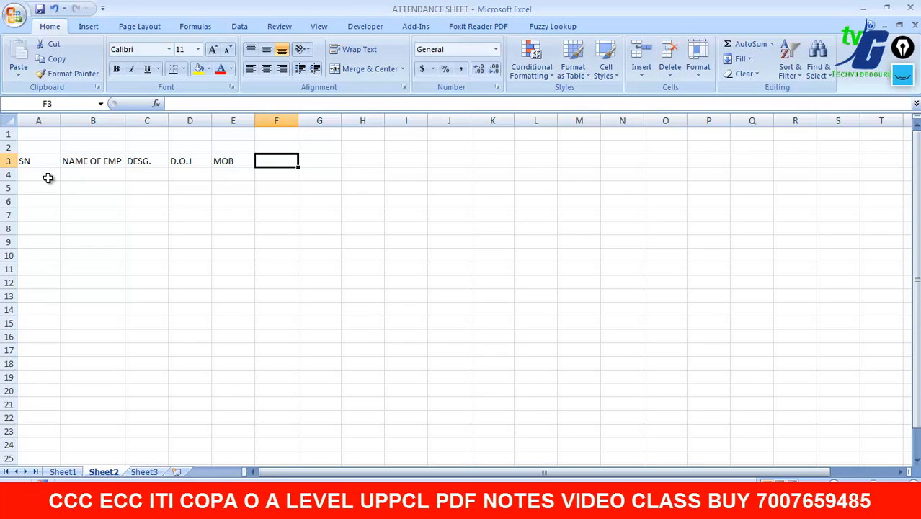
- Number the employee rows in the SN column from 1 to 17 in A4:A20 by extending the series 1, 2
{"action": "left_click", "coordinate": [47, 177]}
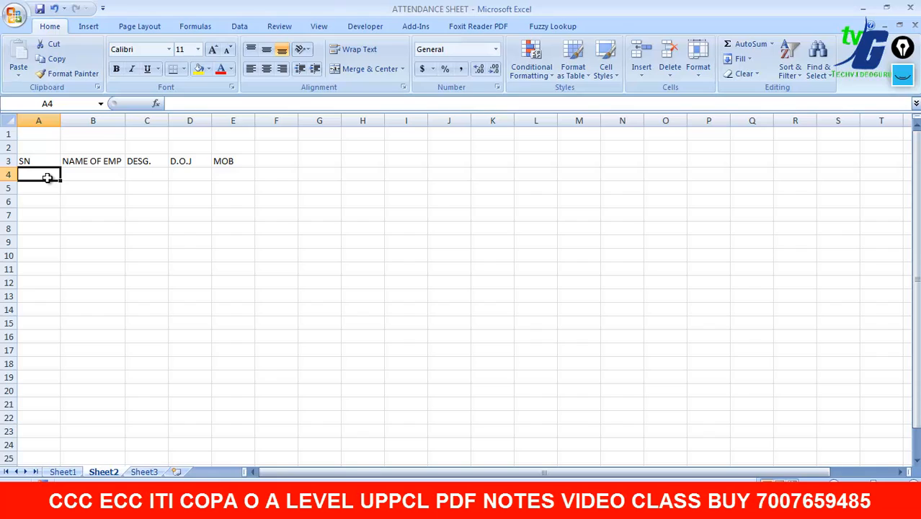
{"action": "type", "text": "1"}
{"action": "key", "text": "Return"}
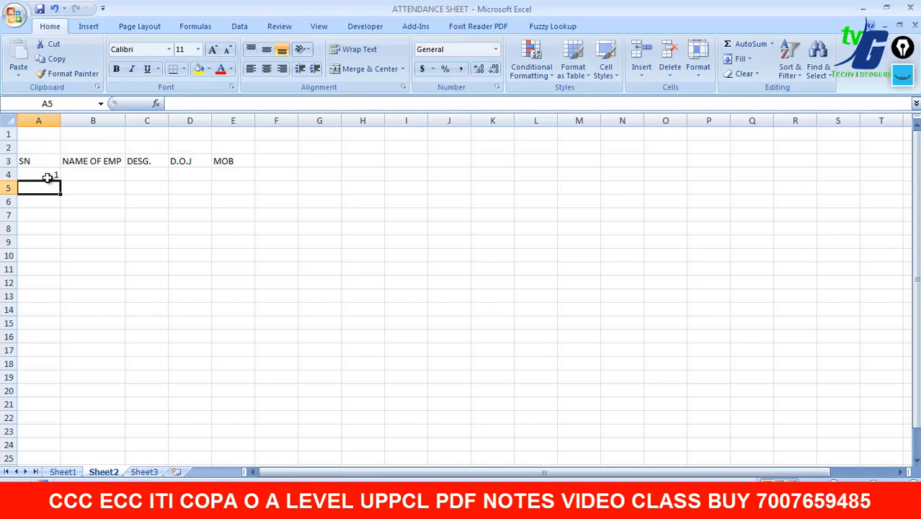
{"action": "type", "text": "2"}
{"action": "left_click", "coordinate": [82, 215]}
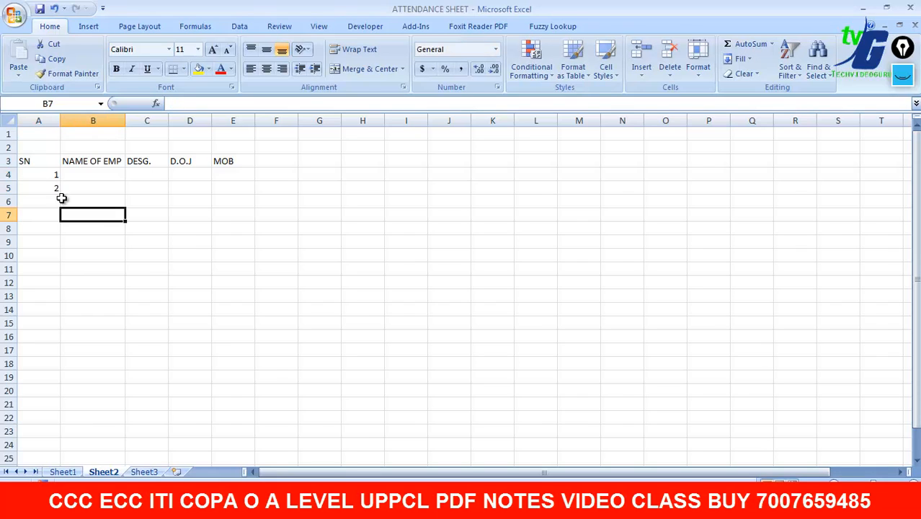
{"action": "left_click", "coordinate": [59, 175]}
{"action": "left_click_drag", "start_coordinate": [56, 177], "coordinate": [60, 393]}
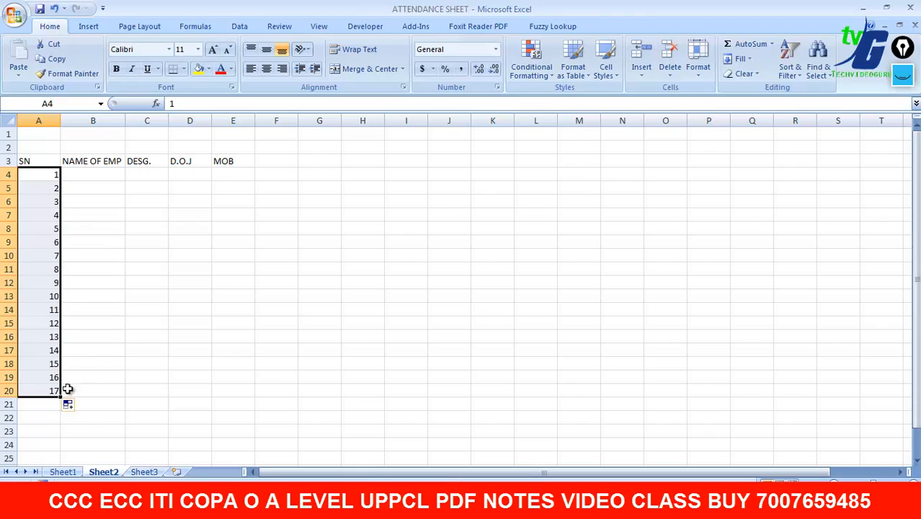
{"action": "left_click", "coordinate": [106, 381]}
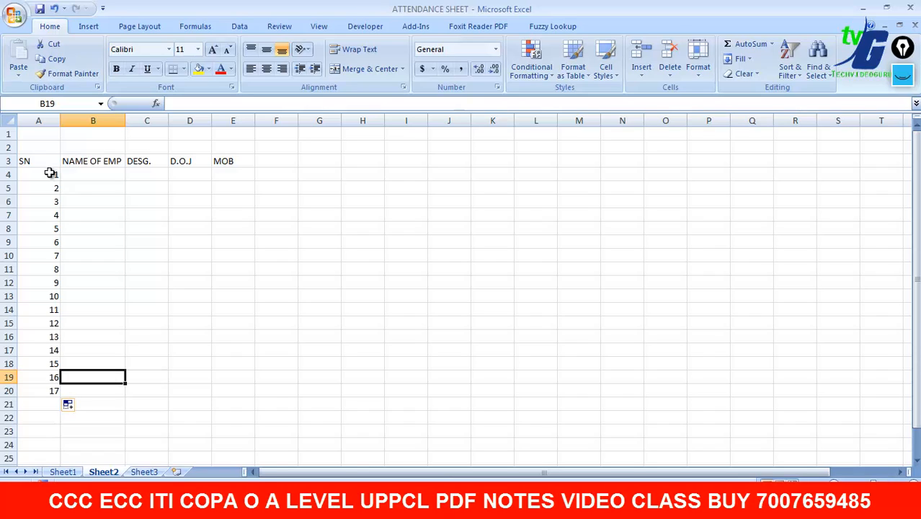
- Enter the employee's full name in B4 and fill it down through B20
{"action": "left_click", "coordinate": [93, 172]}
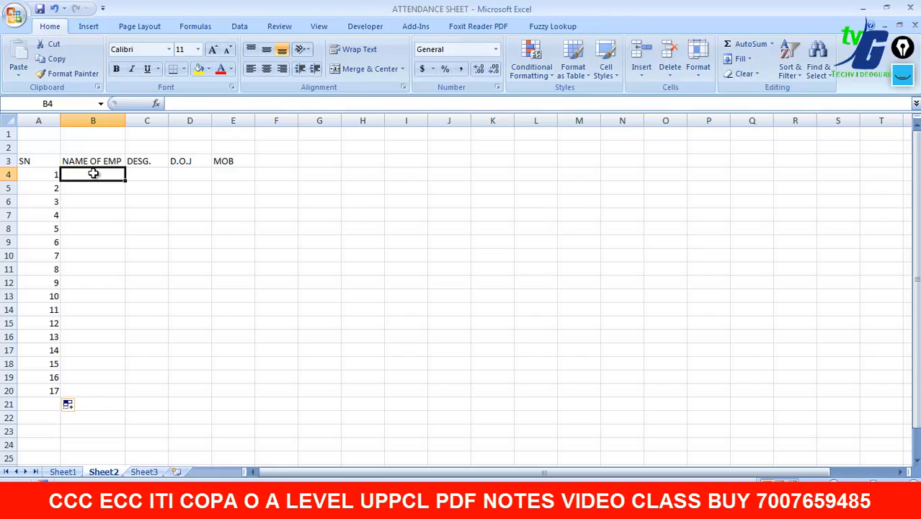
{"action": "type", "text": "VIJAY"}
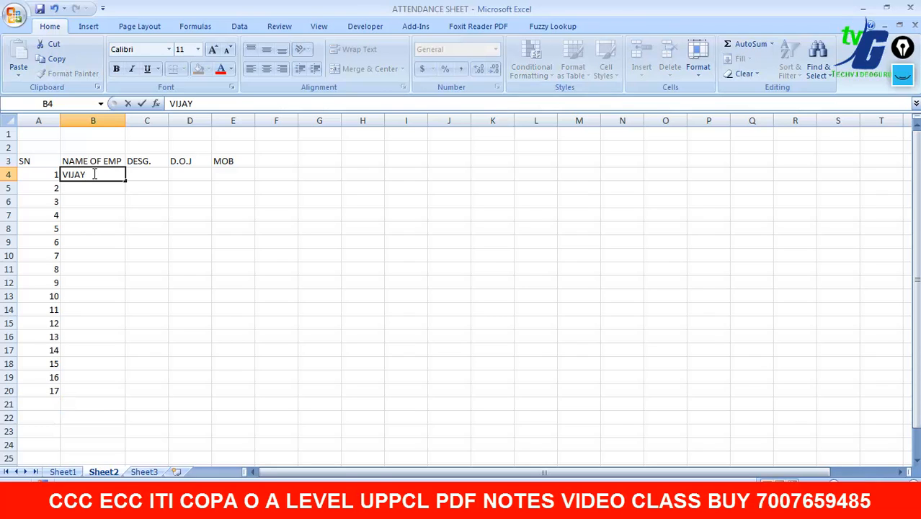
{"action": "type", "text": " KUMAR"}
{"action": "key", "text": "Return"}
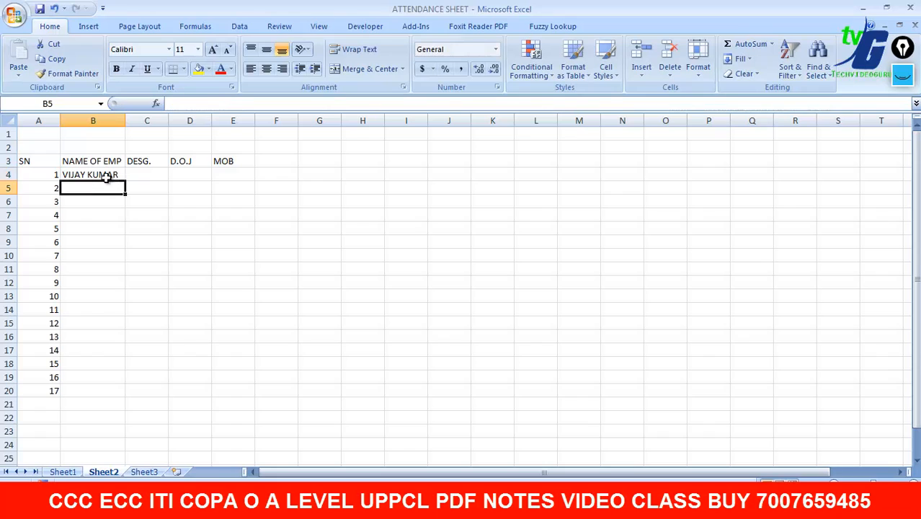
{"action": "left_click", "coordinate": [119, 177]}
{"action": "left_click_drag", "start_coordinate": [124, 183], "coordinate": [121, 392]}
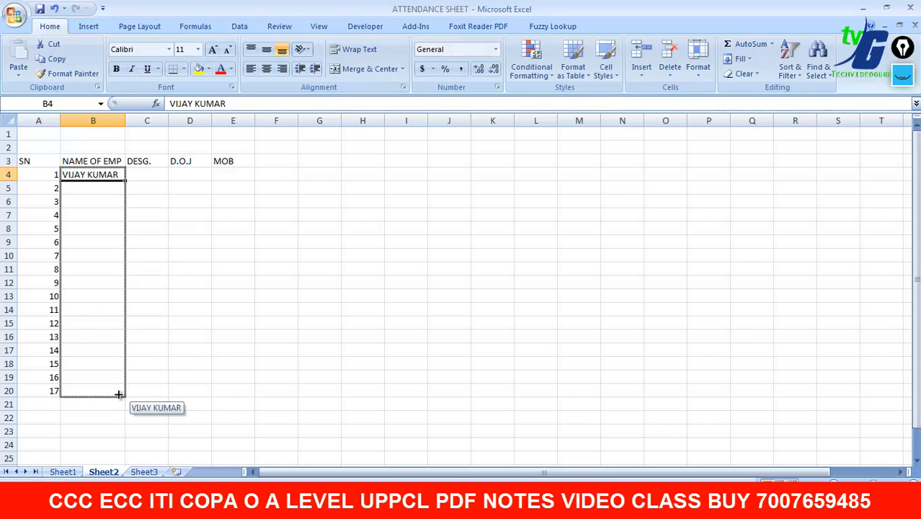
{"action": "left_click", "coordinate": [196, 350]}
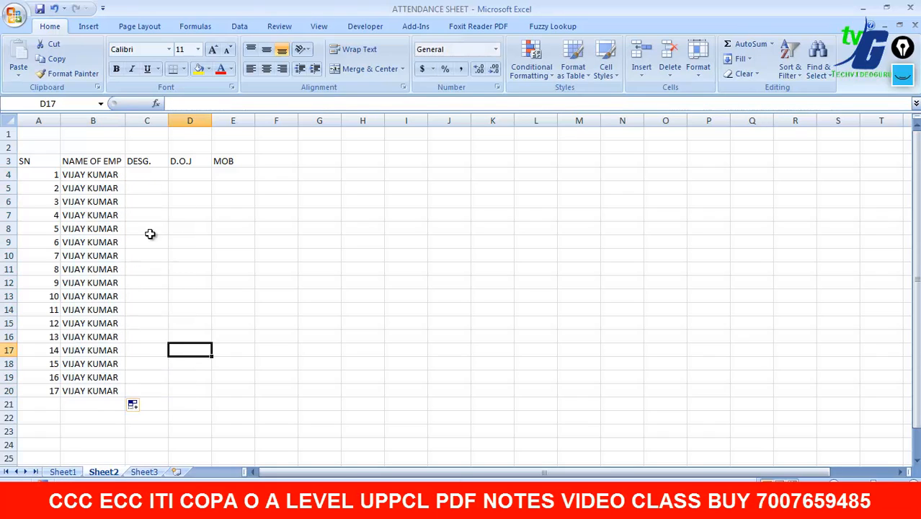
- Enter the designations HR, IT, HR and IT for the first four employees in C4:C7
{"action": "left_click", "coordinate": [152, 180]}
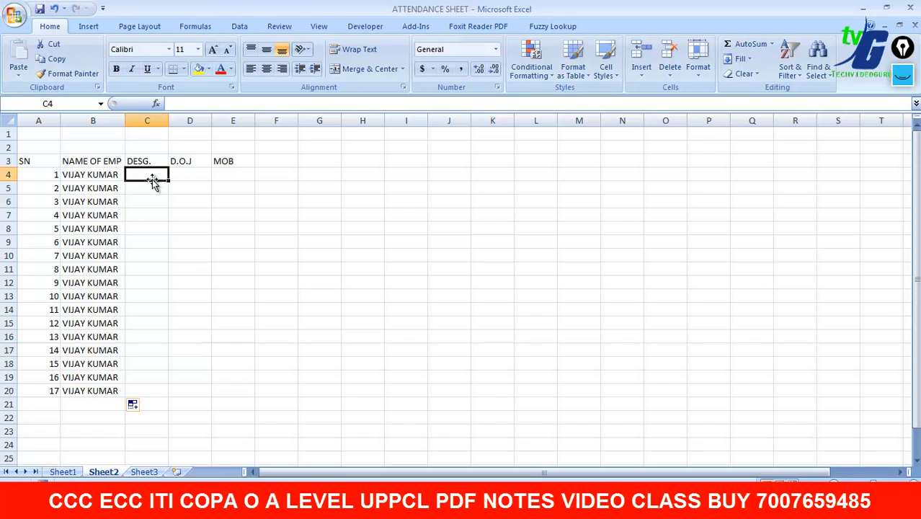
{"action": "type", "text": "HR"}
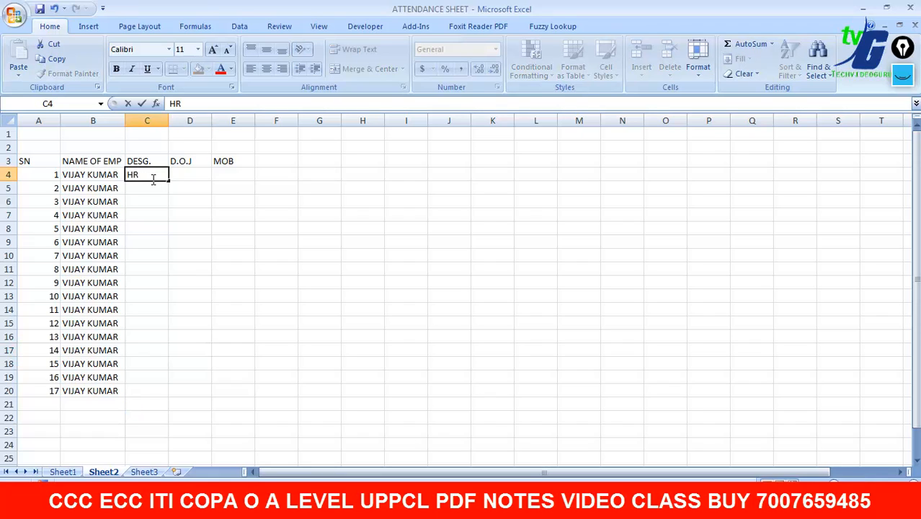
{"action": "key", "text": "Return"}
{"action": "type", "text": "IT"}
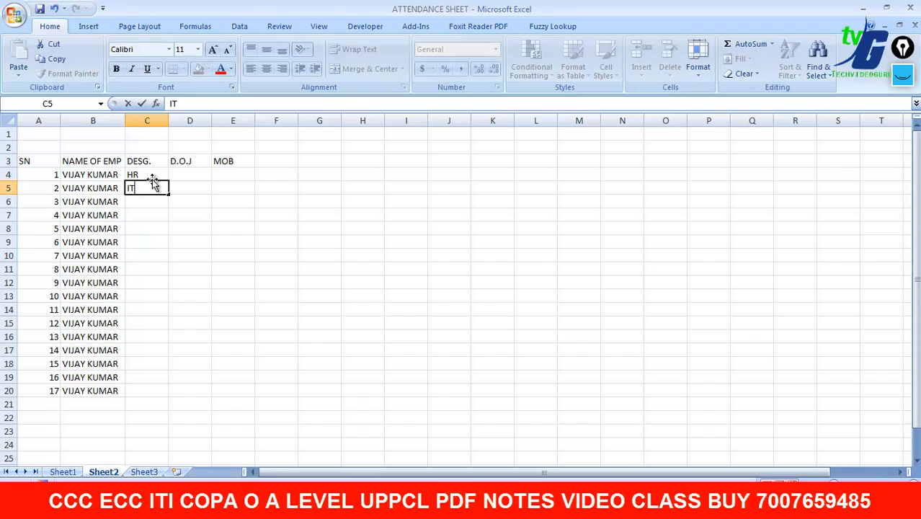
{"action": "key", "text": "Return"}
{"action": "type", "text": "HR"}
{"action": "key", "text": "Return"}
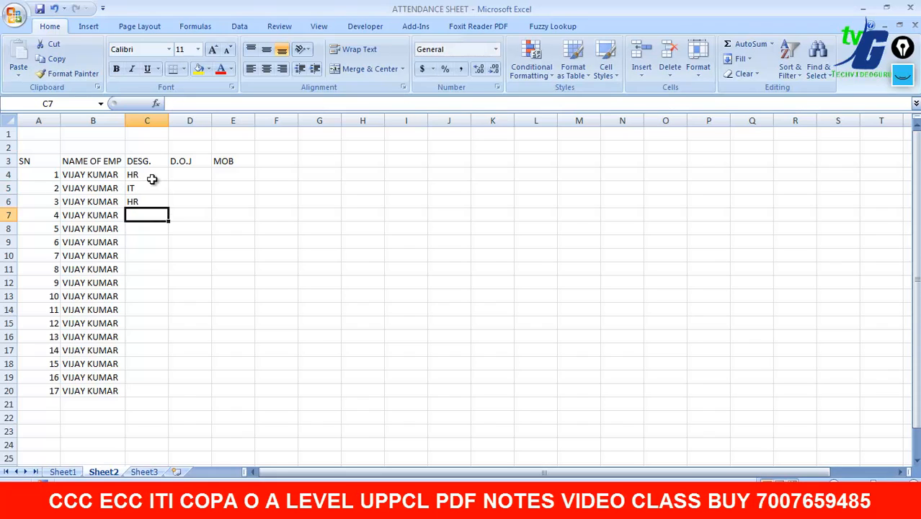
{"action": "type", "text": "IT"}
{"action": "key", "text": "Return"}
- Enter HR as the fifth employee's designation in C8 and fill it down through C20
{"action": "type", "text": "HR"}
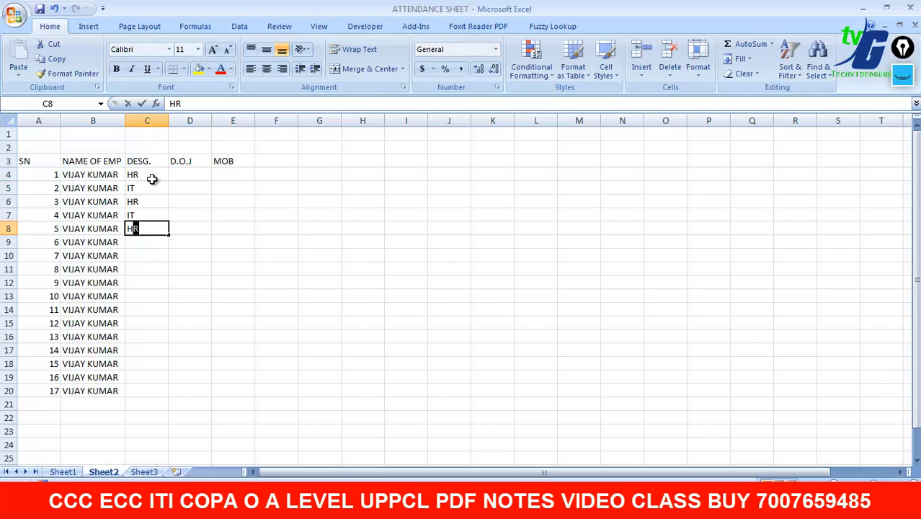
{"action": "key", "text": "Return"}
{"action": "left_click", "coordinate": [148, 223]}
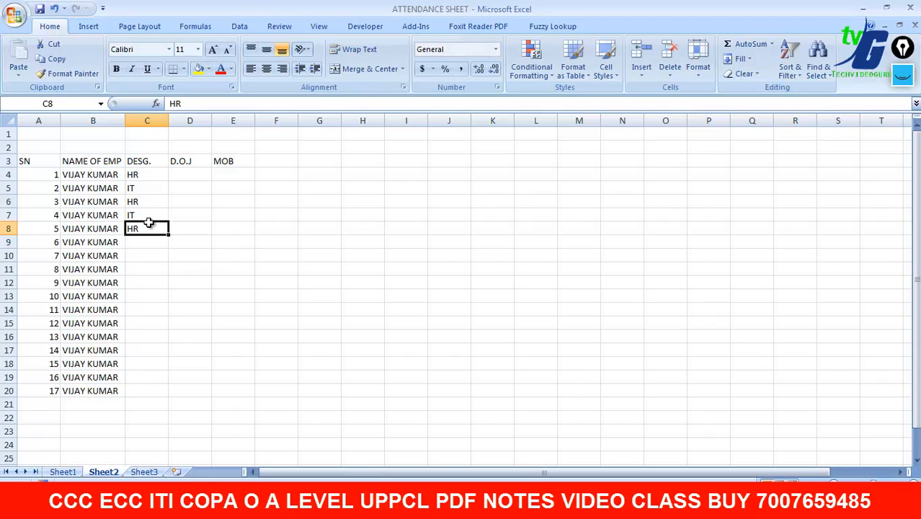
{"action": "left_click_drag", "start_coordinate": [169, 235], "coordinate": [175, 397]}
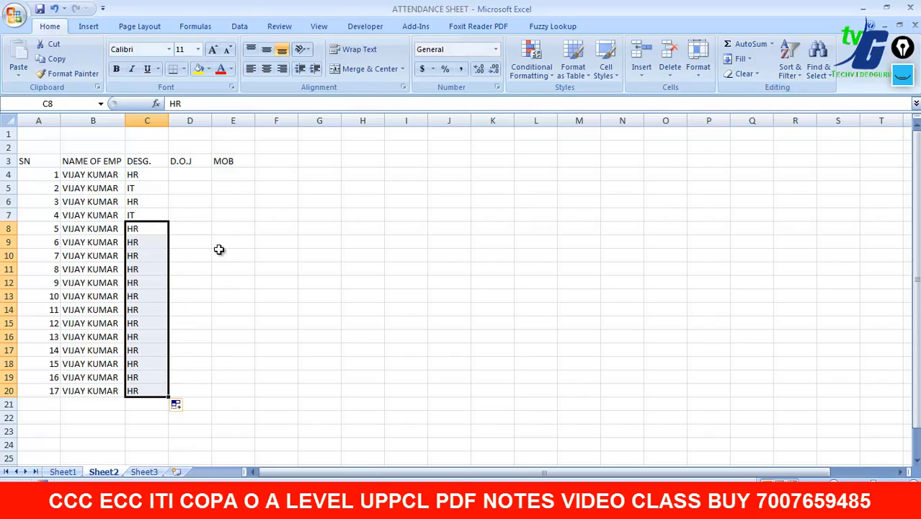
- Enter the joining date 01-05-2020 in D4 of a slightly widened column D and extend the date series down through D20
{"action": "left_click", "coordinate": [195, 178]}
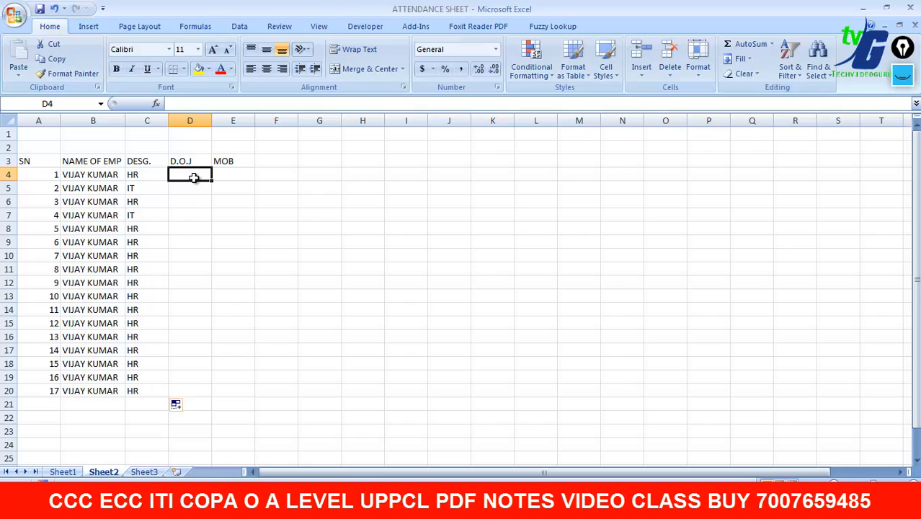
{"action": "type", "text": "0"}
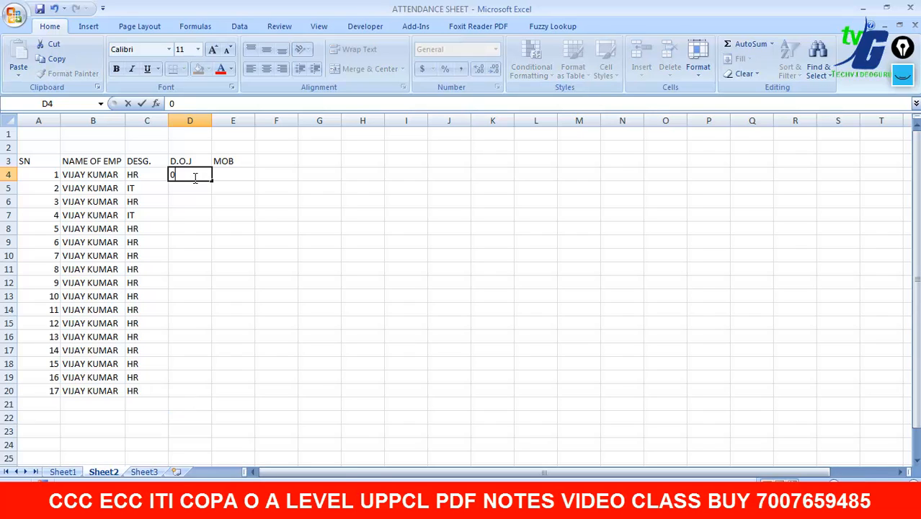
{"action": "type", "text": "1-05-2020"}
{"action": "key", "text": "Return"}
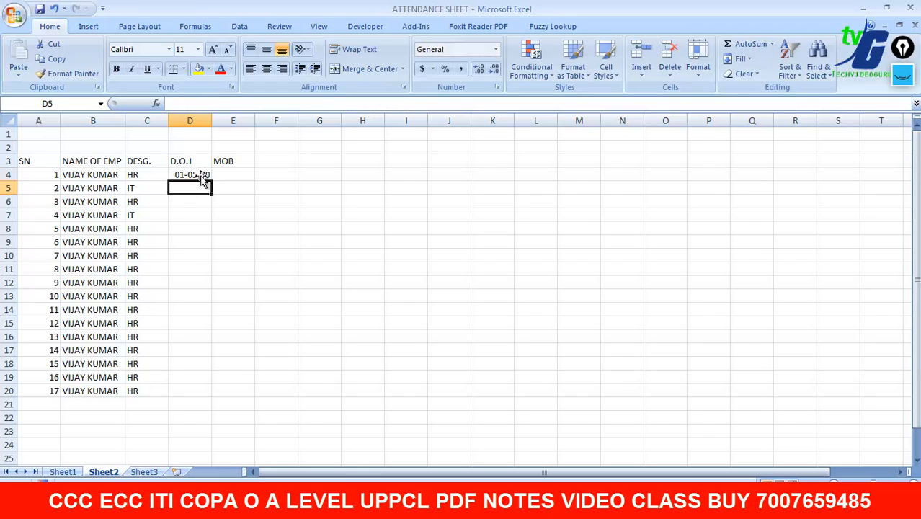
{"action": "left_click_drag", "start_coordinate": [212, 120], "coordinate": [219, 120]}
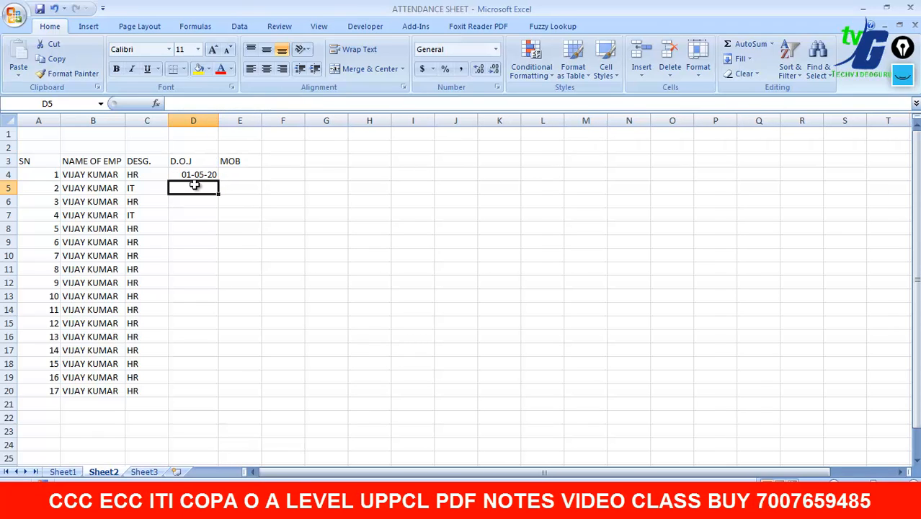
{"action": "left_click", "coordinate": [195, 175]}
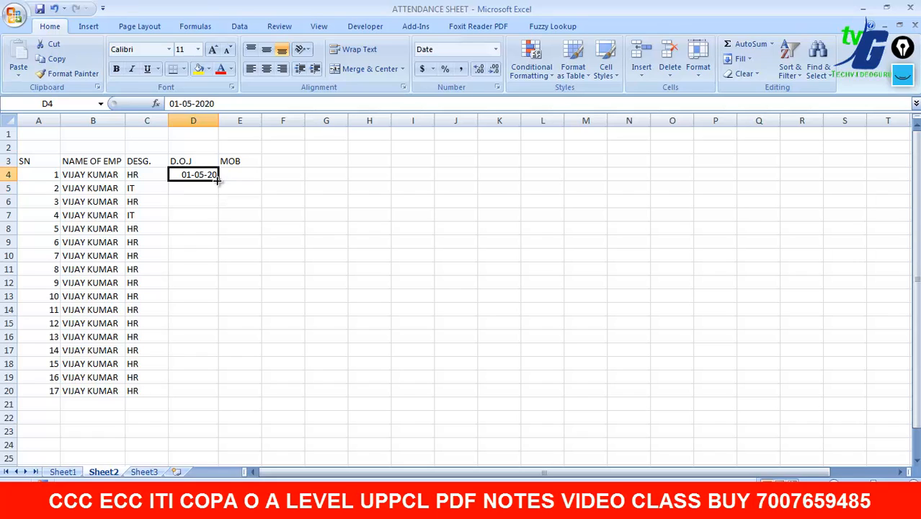
{"action": "left_click_drag", "start_coordinate": [218, 180], "coordinate": [209, 391]}
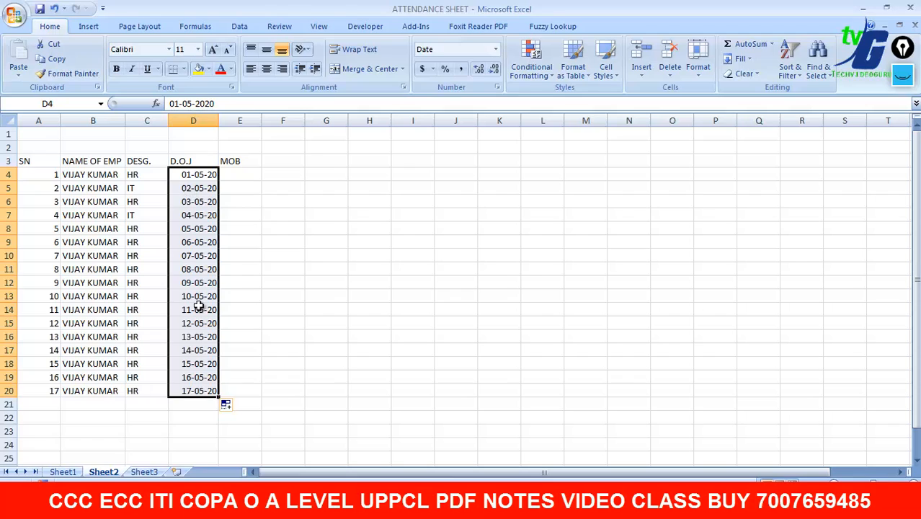
- Enter the employee's mobile number in E4 and fill it down through E20
{"action": "left_click", "coordinate": [248, 176]}
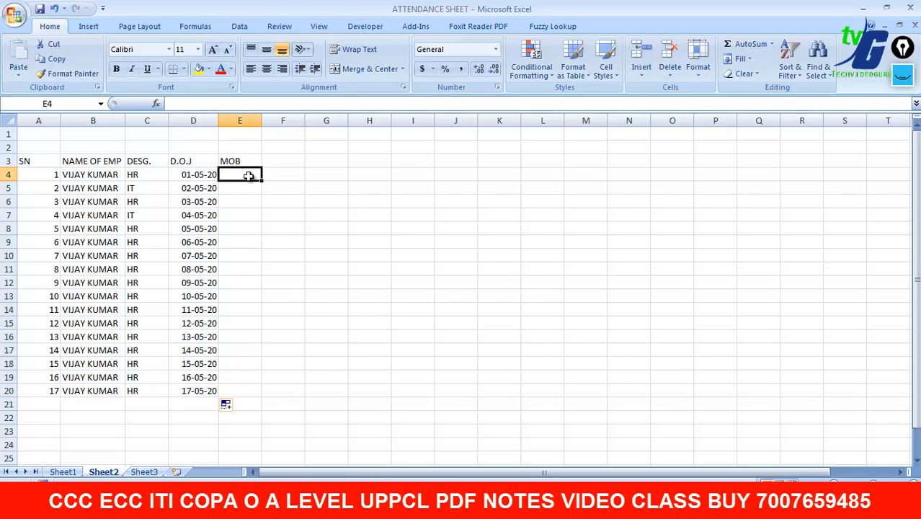
{"action": "double_click", "coordinate": [248, 176]}
{"action": "type", "text": "98746321"}
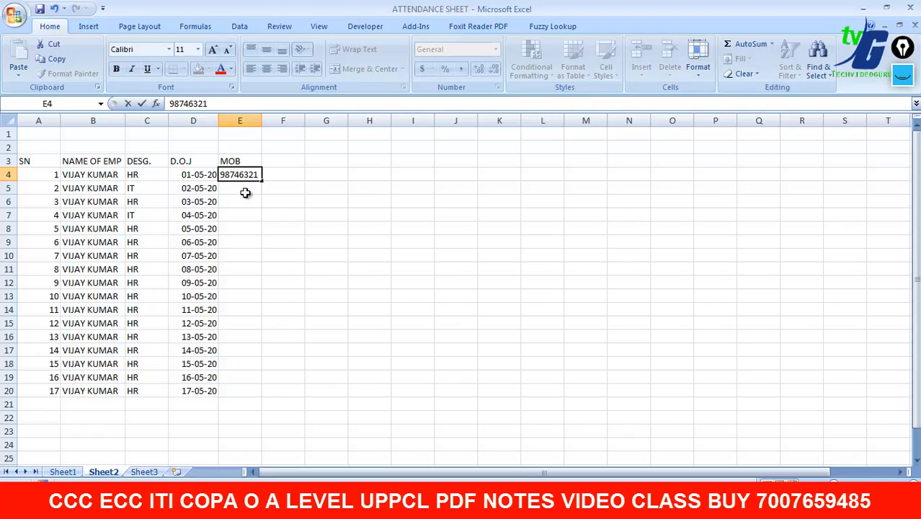
{"action": "left_click", "coordinate": [245, 192]}
{"action": "left_click", "coordinate": [245, 176]}
{"action": "left_click_drag", "start_coordinate": [261, 181], "coordinate": [248, 392]}
{"action": "left_click", "coordinate": [336, 347]}
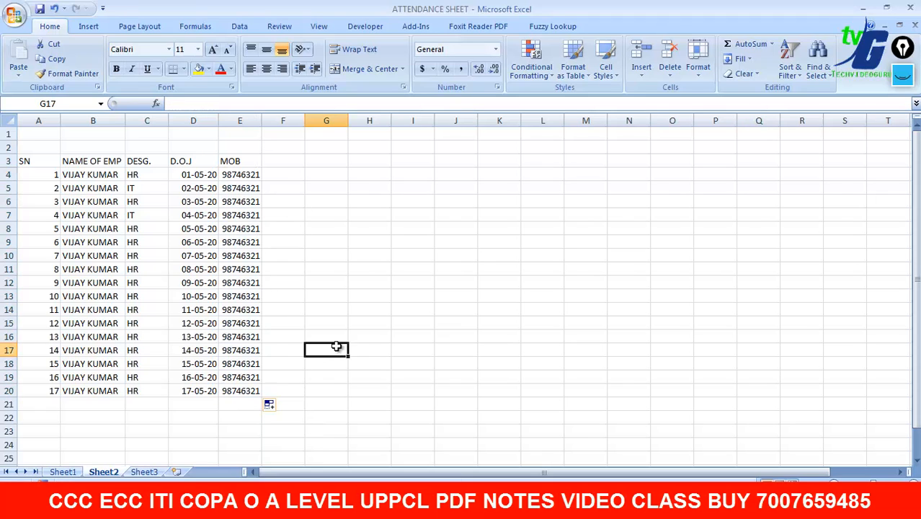
- Turn on text wrapping for the employee names in B4:B20
{"action": "left_click", "coordinate": [27, 164]}
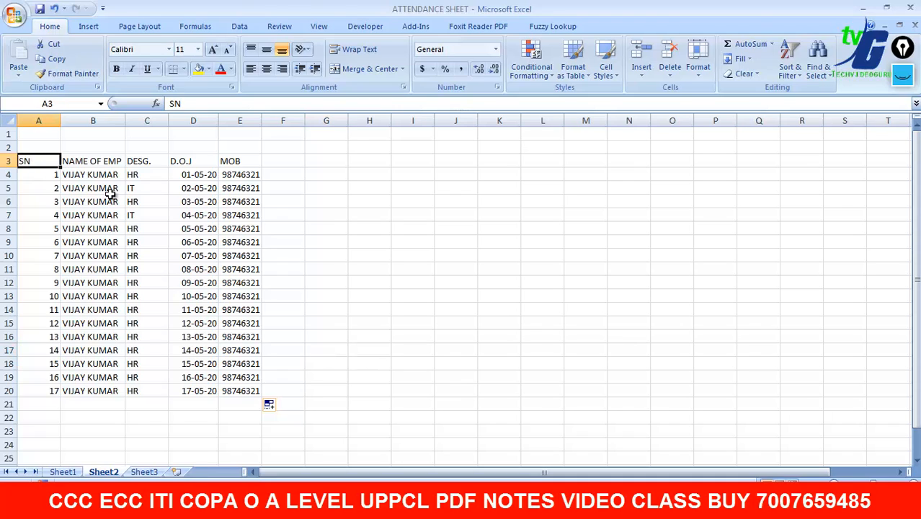
{"action": "left_click", "coordinate": [88, 175]}
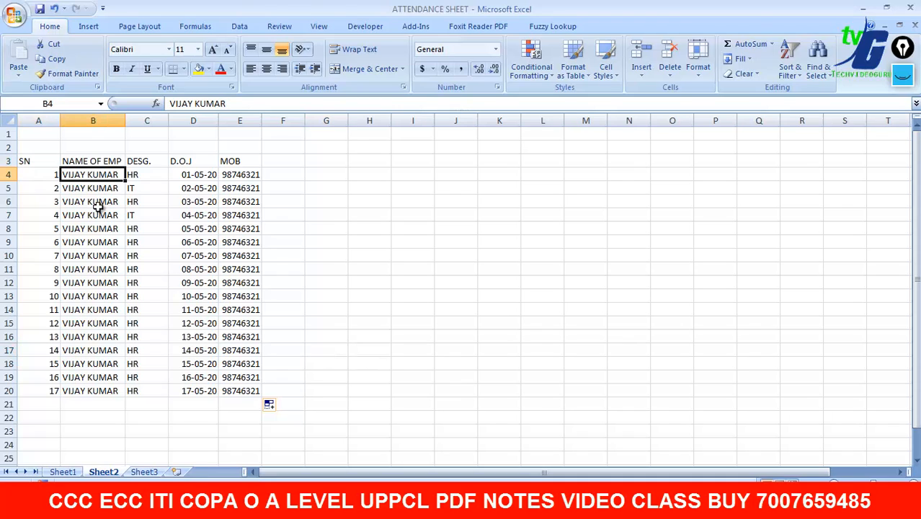
{"action": "left_click_drag", "start_coordinate": [96, 175], "coordinate": [101, 390]}
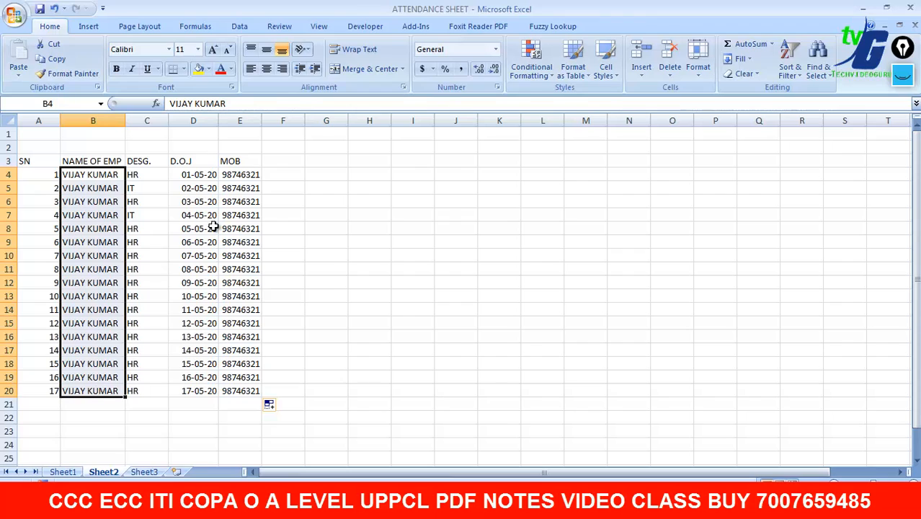
{"action": "left_click", "coordinate": [345, 50]}
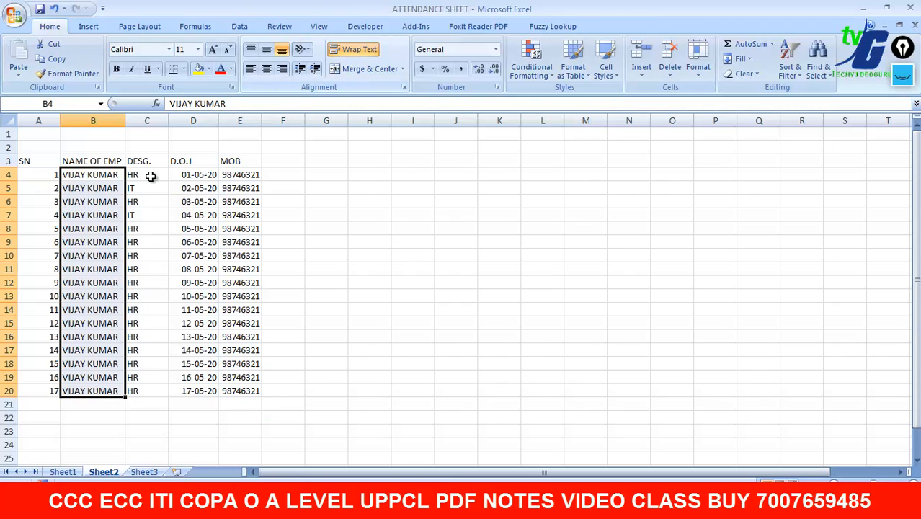
- Append a surname to the employee name in B4 to test the text wrapping
{"action": "left_click", "coordinate": [119, 175]}
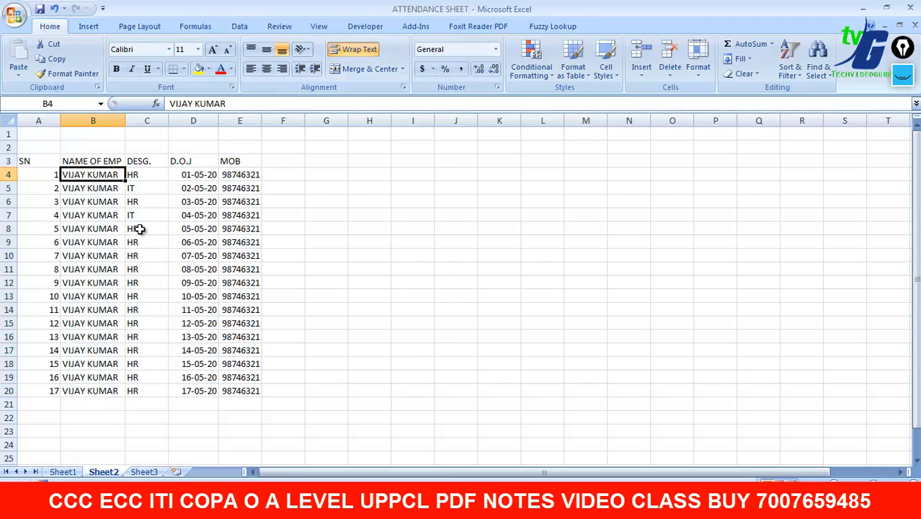
{"action": "double_click", "coordinate": [117, 175]}
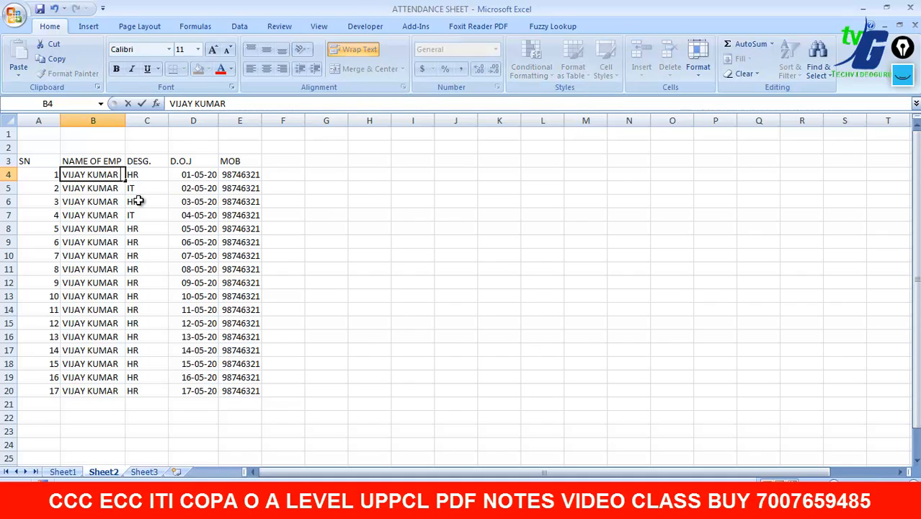
{"action": "type", "text": "SINGH"}
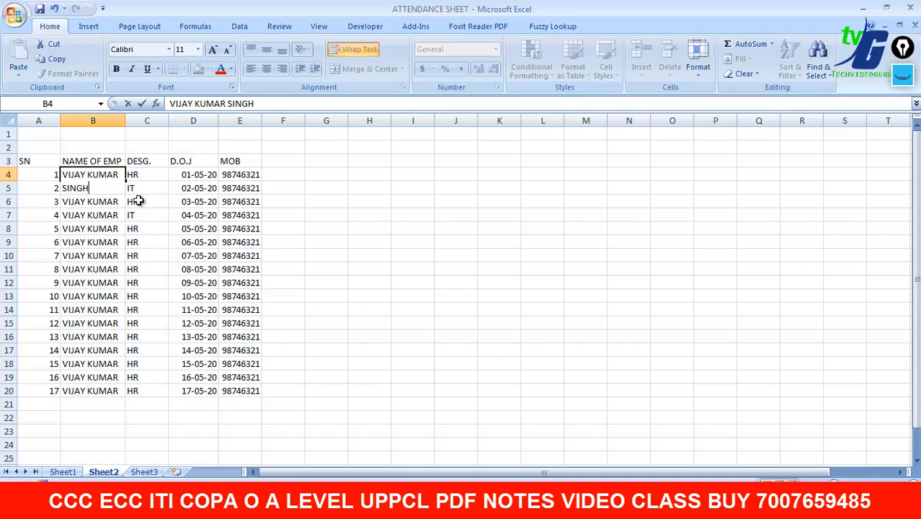
{"action": "key", "text": "Return"}
{"action": "left_click", "coordinate": [108, 182]}
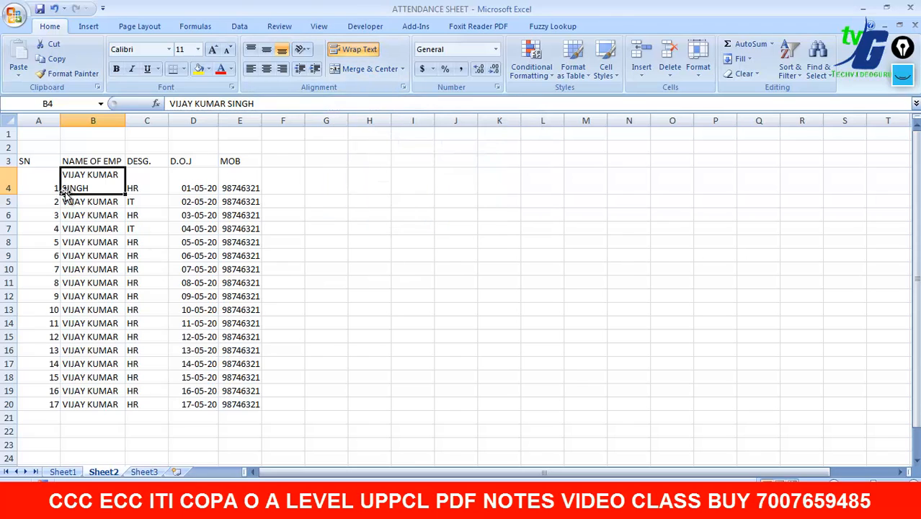
- Remove the appended surname from the employee name in B4
{"action": "double_click", "coordinate": [95, 187]}
{"action": "key", "text": "BackSpace"}
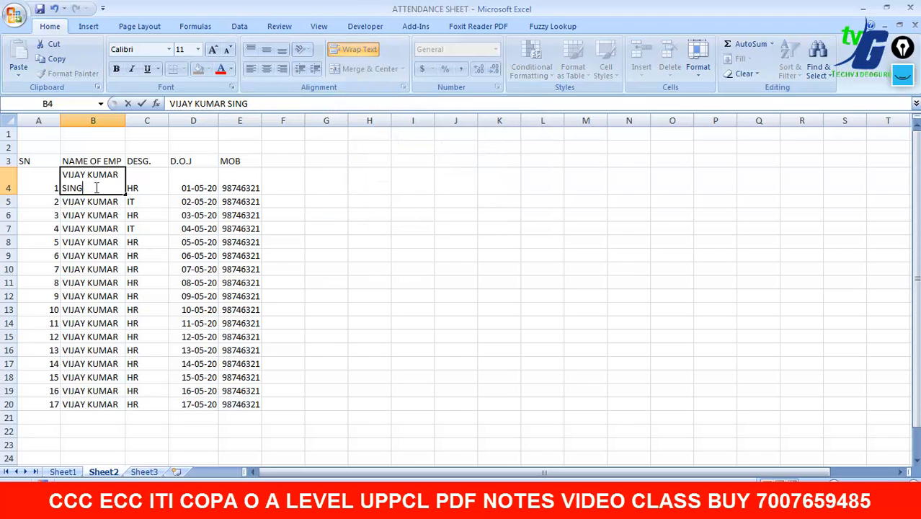
{"action": "key", "text": "BackSpace"}
{"action": "key", "text": "BackSpace"}
{"action": "key", "text": "BackSpace"}
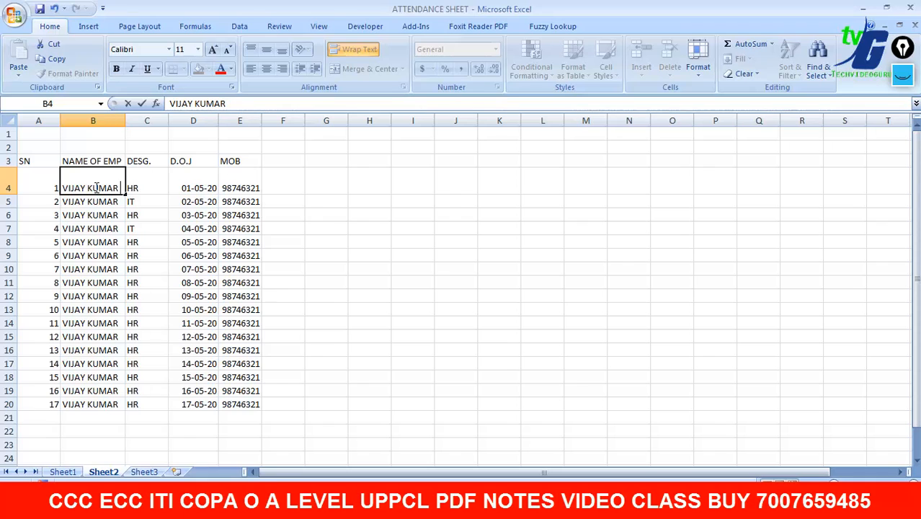
{"action": "left_click", "coordinate": [189, 214]}
{"action": "left_click", "coordinate": [94, 175]}
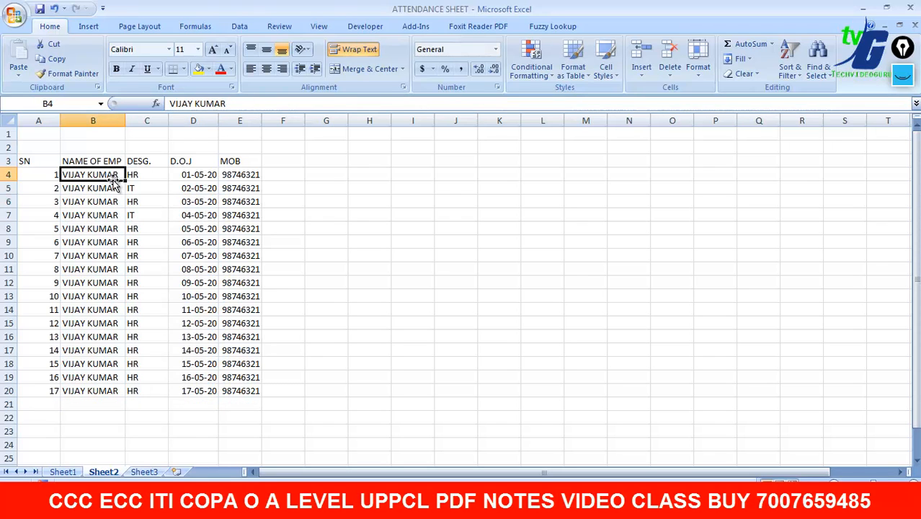
- Center the contents of the whole employee table, A3:E20, horizontally
{"action": "left_click", "coordinate": [412, 200]}
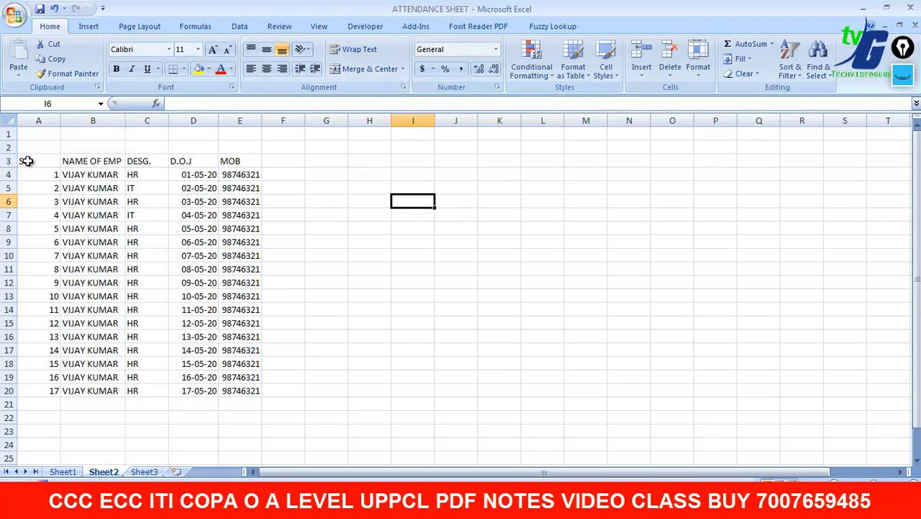
{"action": "left_click_drag", "start_coordinate": [26, 161], "coordinate": [249, 391]}
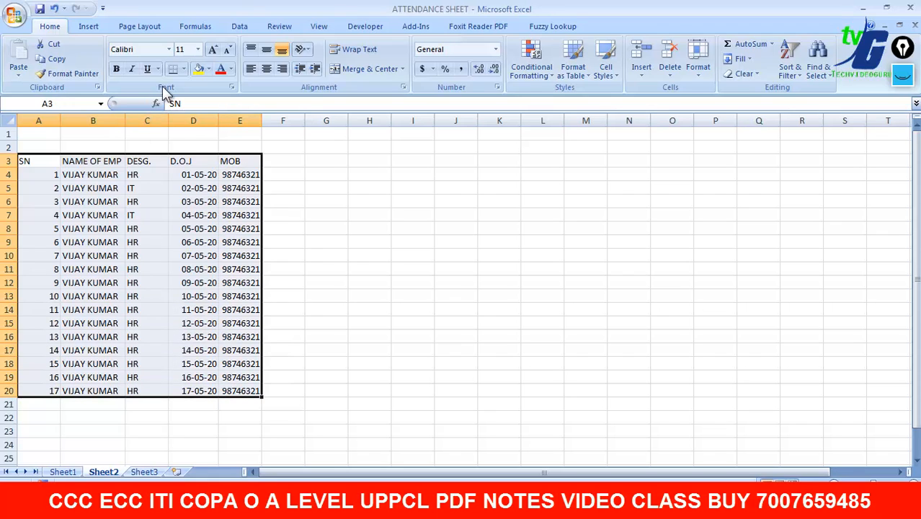
{"action": "left_click", "coordinate": [267, 70]}
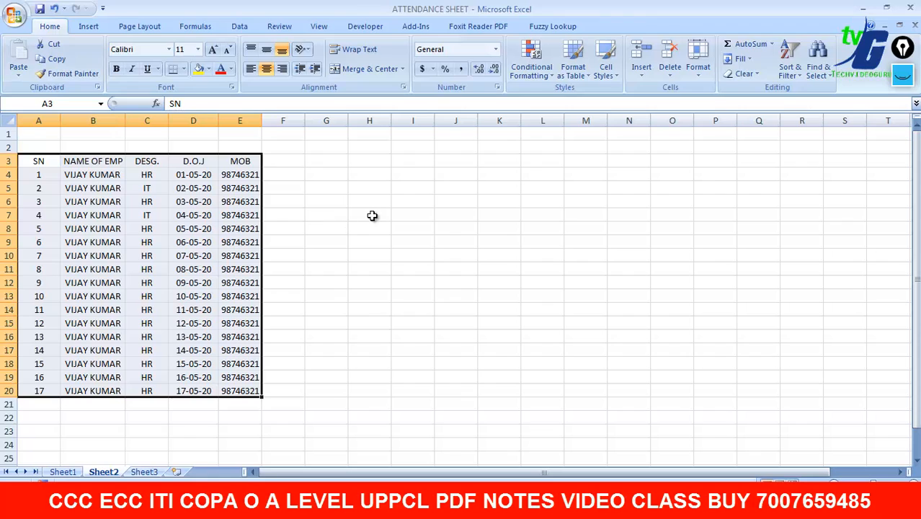
- Number the day columns from 1 to 31 in F3:AJ3 by extending the series 1, 2 across the header row
{"action": "left_click", "coordinate": [288, 162]}
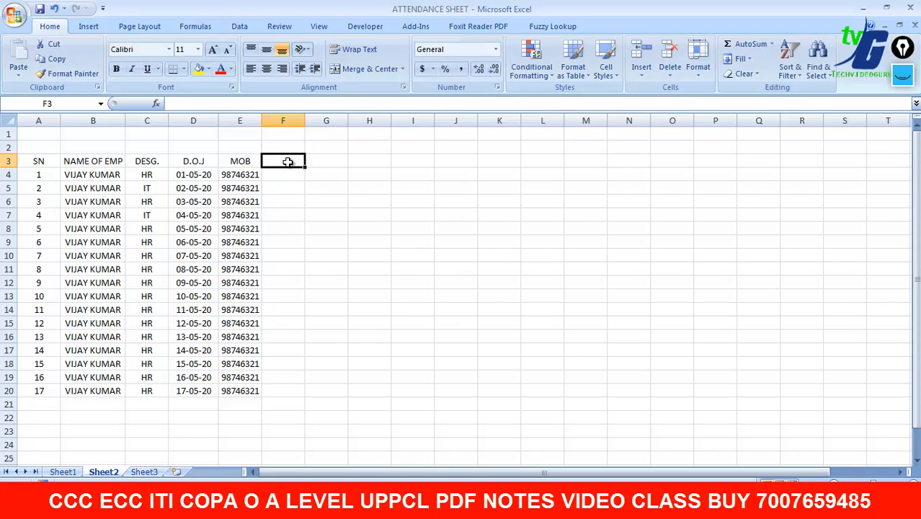
{"action": "type", "text": "1"}
{"action": "key", "text": "Tab"}
{"action": "type", "text": "2"}
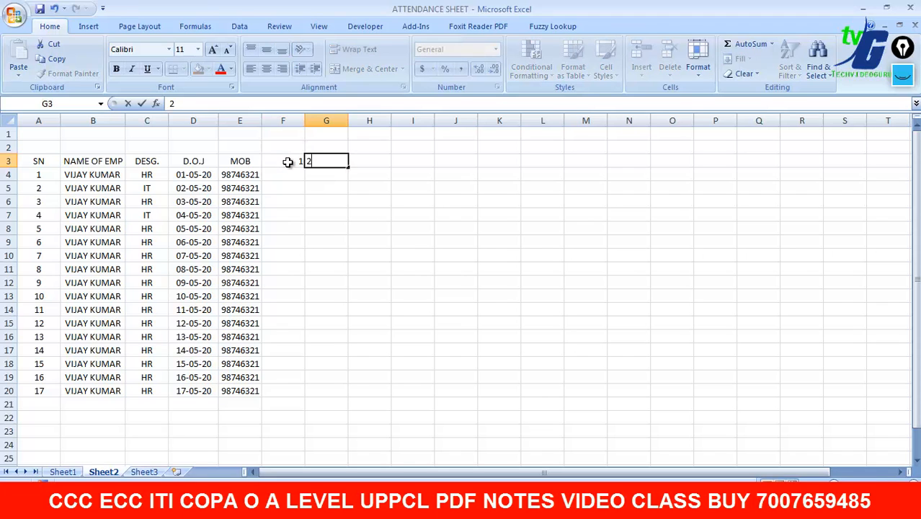
{"action": "left_click", "coordinate": [373, 188]}
{"action": "left_click_drag", "start_coordinate": [294, 158], "coordinate": [832, 169]}
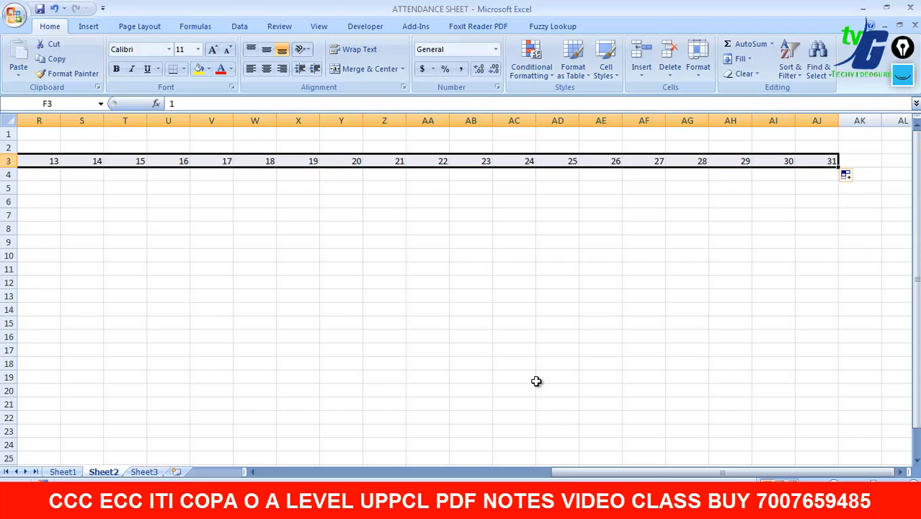
- Bring up January 2021 in the system clock's calendar to check which dates are Sundays
{"action": "left_click", "coordinate": [834, 484]}
{"action": "left_click", "coordinate": [835, 484]}
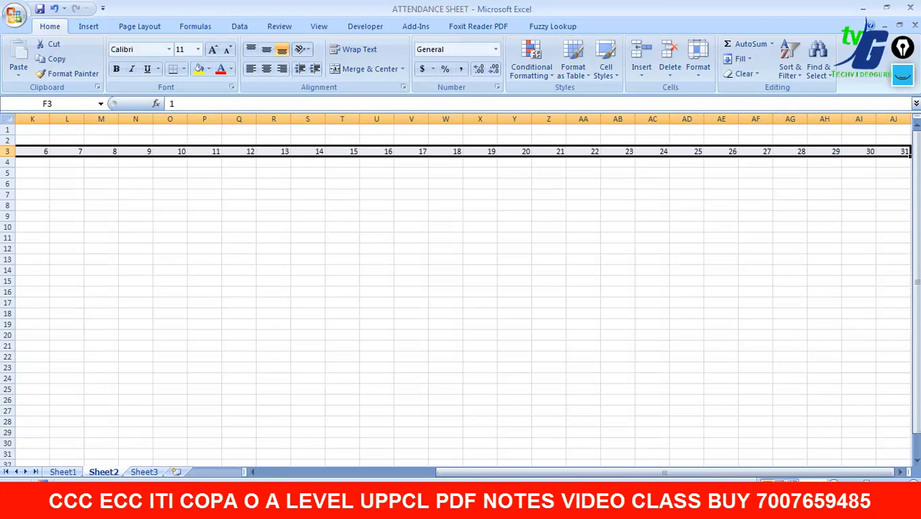
{"action": "left_click_drag", "start_coordinate": [797, 472], "coordinate": [633, 473]}
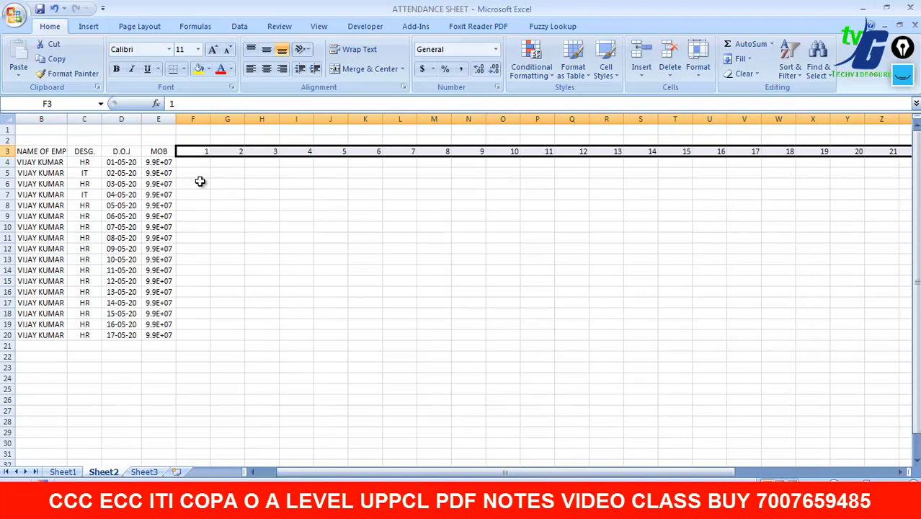
{"action": "left_click", "coordinate": [199, 164]}
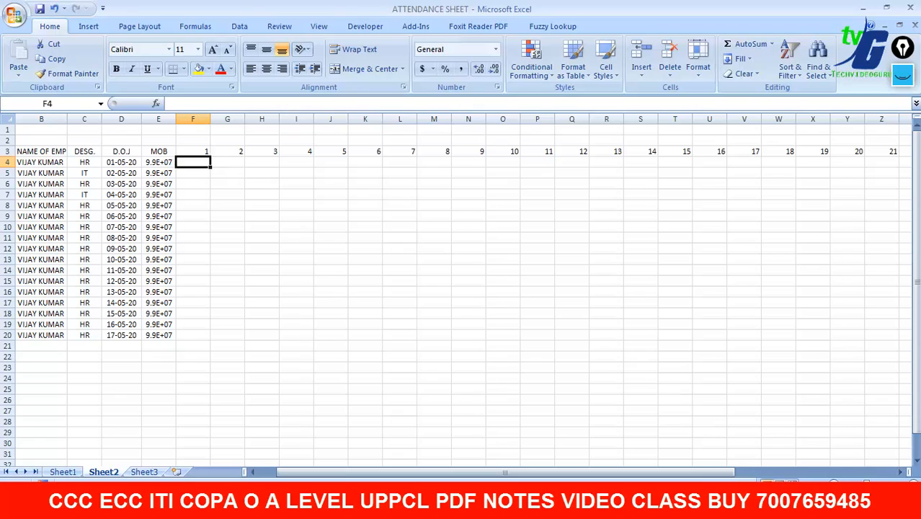
{"action": "left_click", "coordinate": [883, 505]}
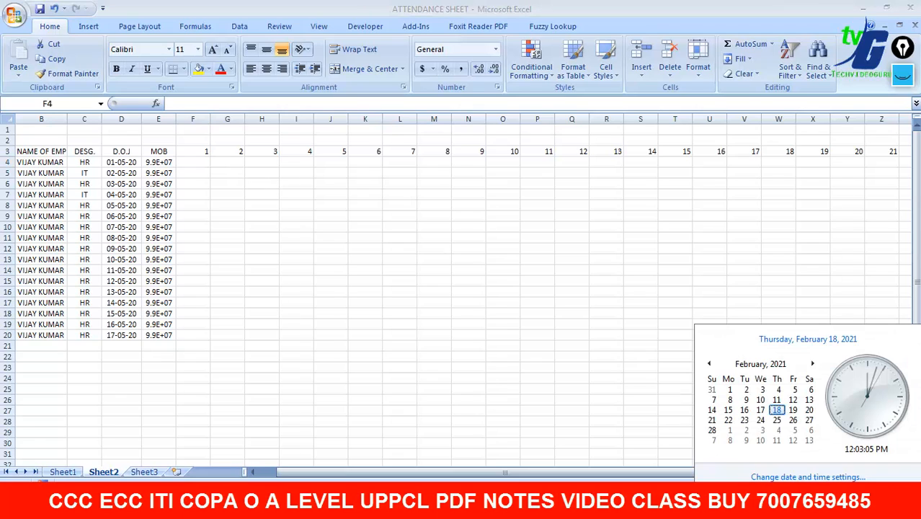
{"action": "left_click", "coordinate": [707, 364]}
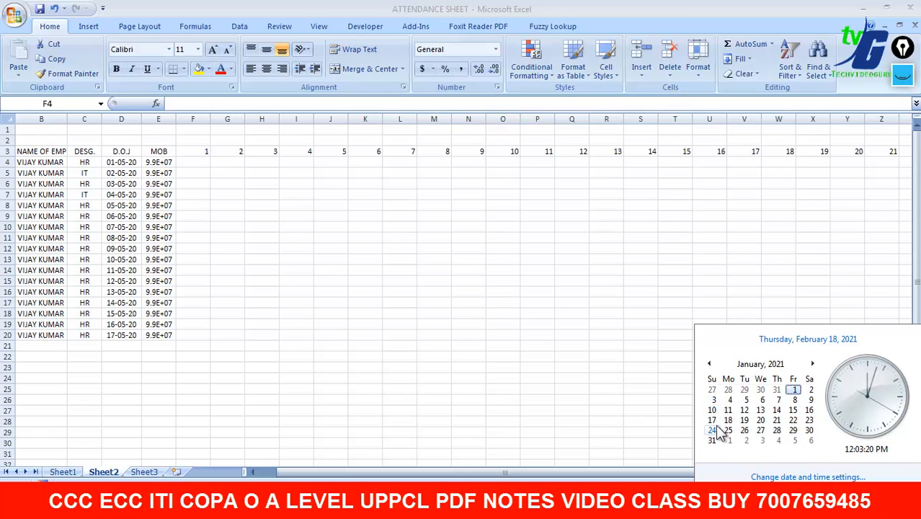
- Mark the Sundays in row 4 with S under days 3, 10 and 17
{"action": "double_click", "coordinate": [266, 160]}
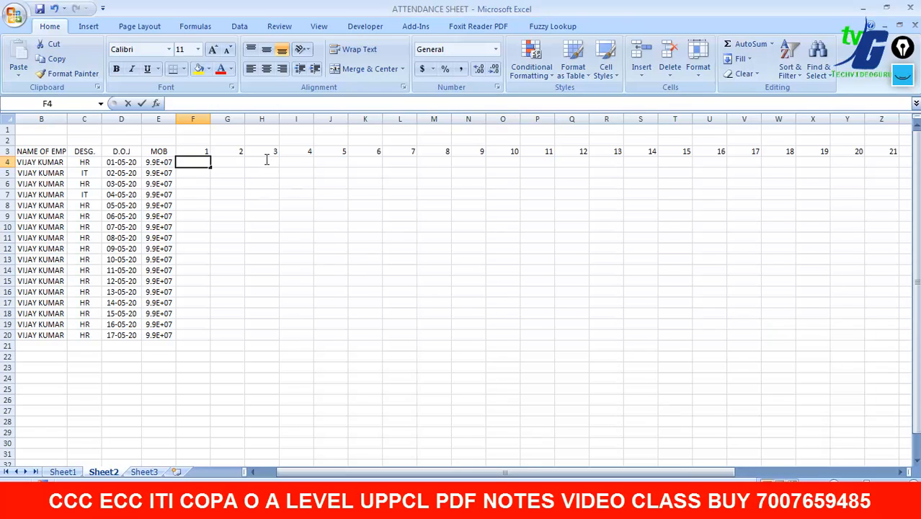
{"action": "left_click", "coordinate": [271, 162]}
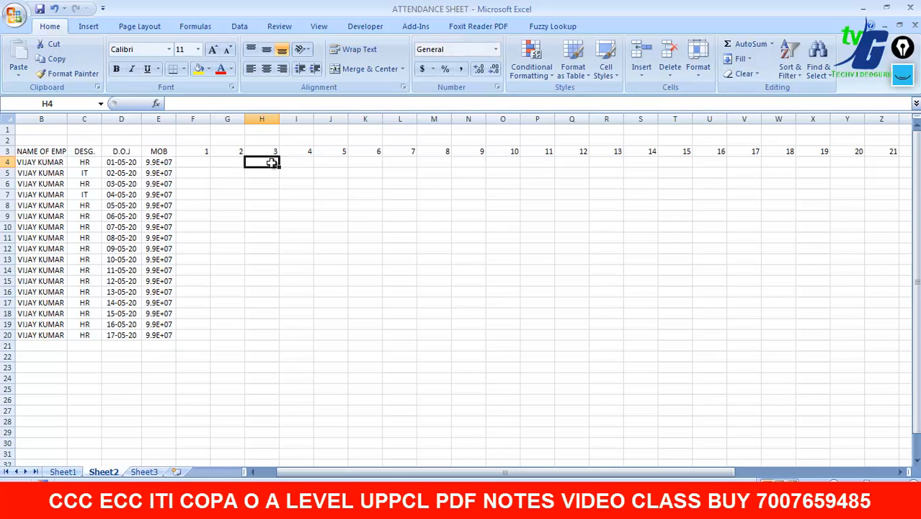
{"action": "type", "text": "S"}
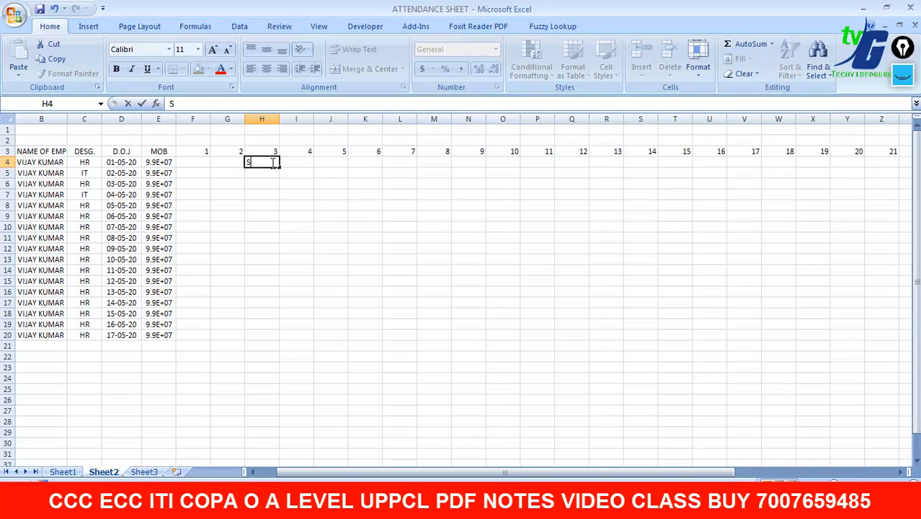
{"action": "left_click", "coordinate": [498, 165]}
{"action": "type", "text": "S"}
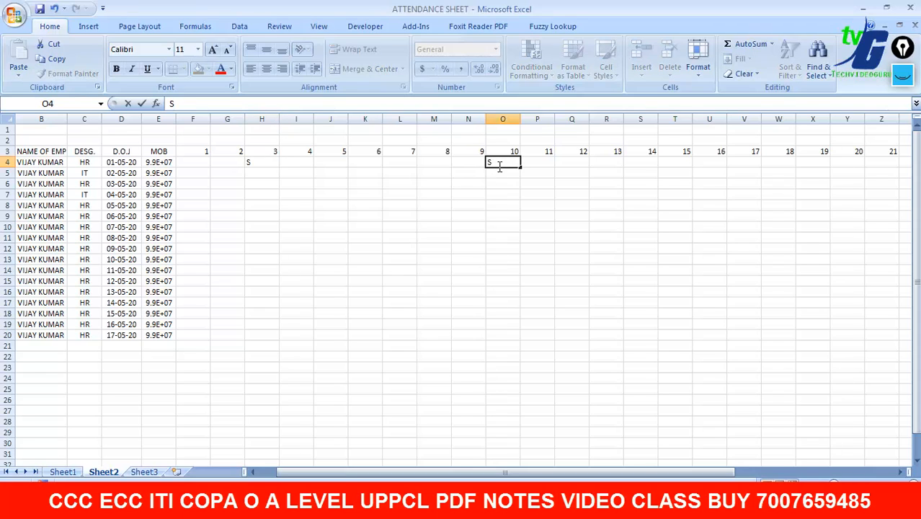
{"action": "left_click", "coordinate": [746, 167]}
{"action": "type", "text": "S"}
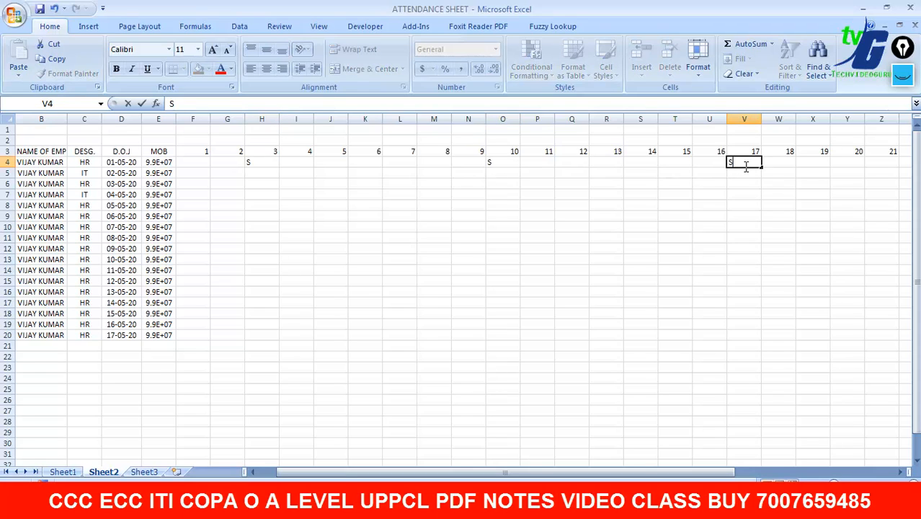
- Recheck the Sundays in the system clock's January 2021 calendar and enter S in row 4 under day 24
{"action": "left_click", "coordinate": [894, 508]}
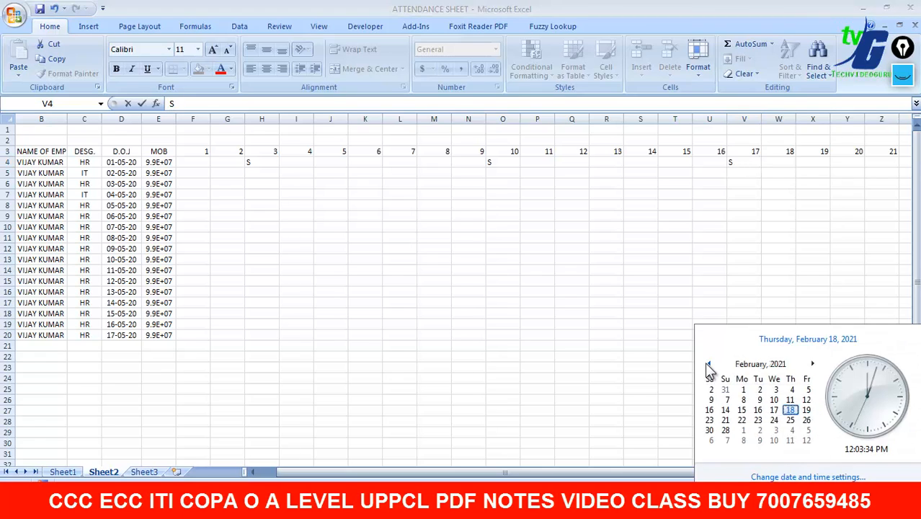
{"action": "left_click", "coordinate": [708, 363]}
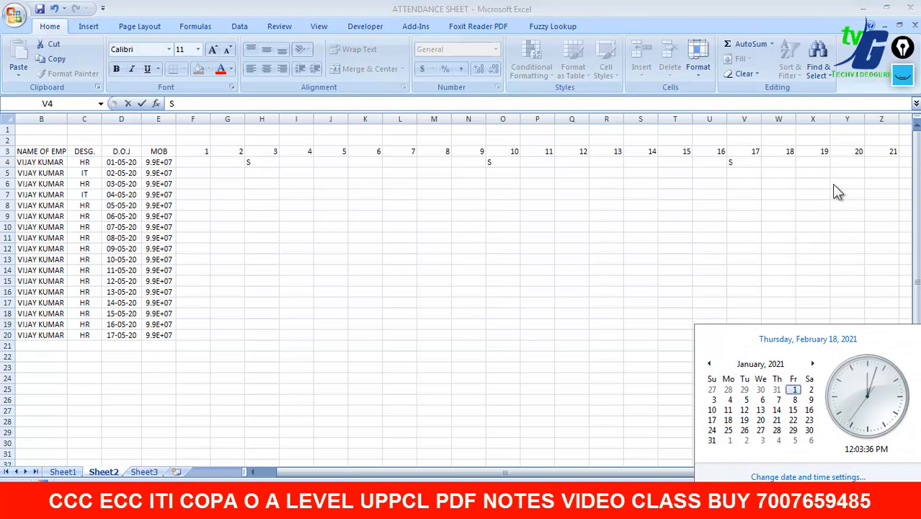
{"action": "left_click", "coordinate": [872, 161]}
{"action": "left_click", "coordinate": [873, 162]}
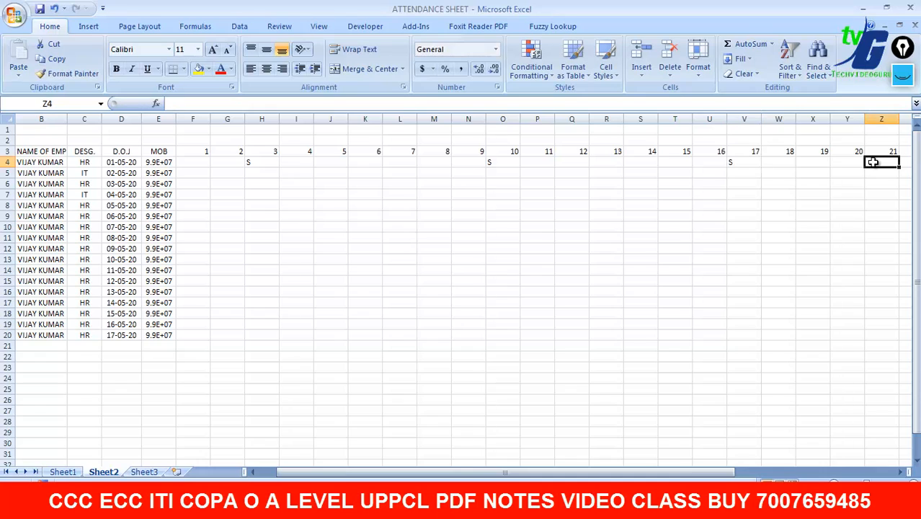
{"action": "key", "text": "Right"}
{"action": "key", "text": "Right"}
{"action": "key", "text": "Right"}
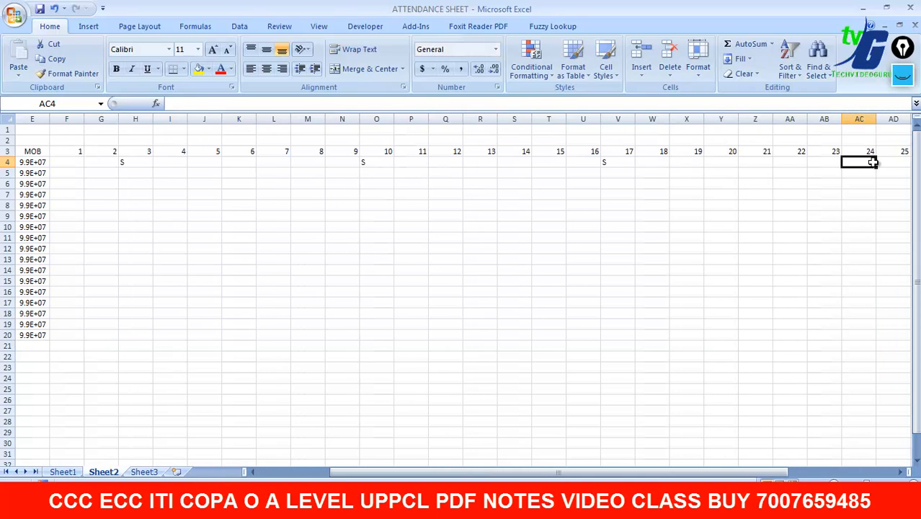
{"action": "type", "text": "S"}
{"action": "key", "text": "Return"}
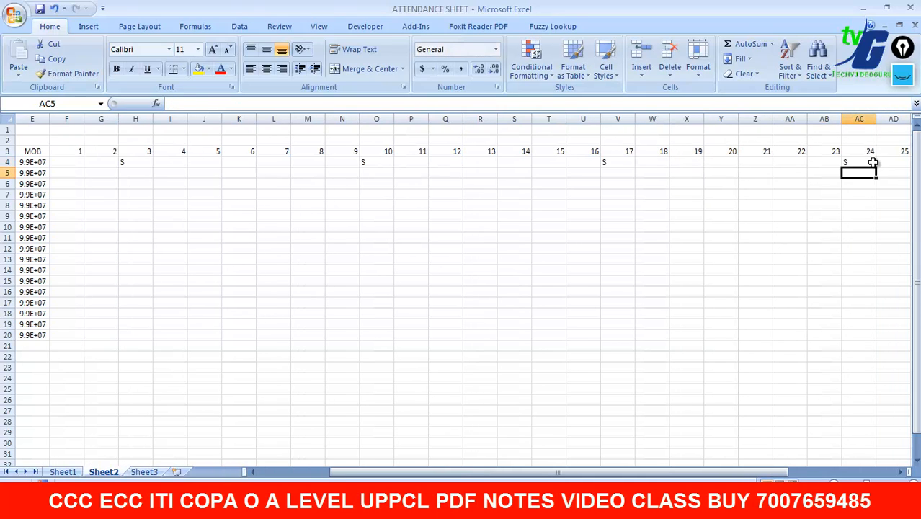
- Enter S in row 4 under day 31 to mark the last Sunday
{"action": "left_click", "coordinate": [874, 163]}
{"action": "key", "text": "Right"}
{"action": "key", "text": "Right"}
{"action": "key", "text": "Right"}
{"action": "key", "text": "Right"}
{"action": "key", "text": "Right"}
{"action": "key", "text": "Right"}
{"action": "key", "text": "Right"}
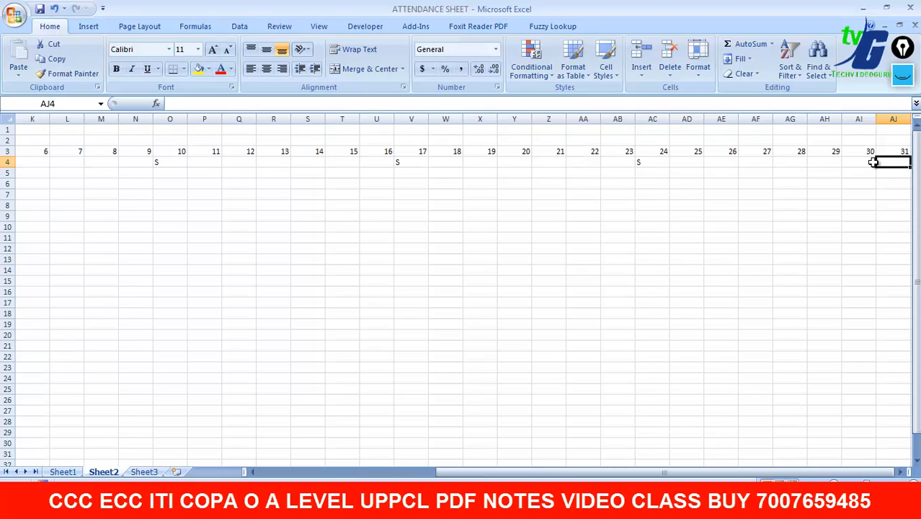
{"action": "type", "text": "S"}
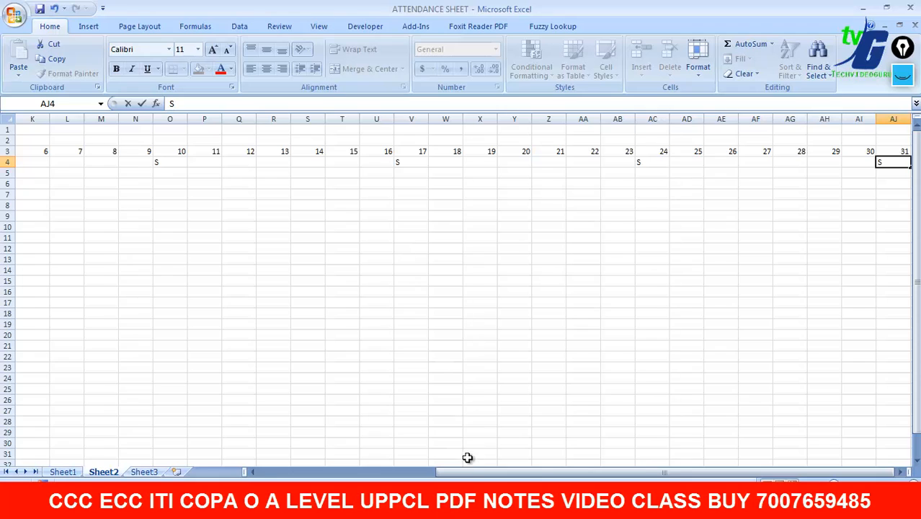
{"action": "left_click_drag", "start_coordinate": [465, 473], "coordinate": [323, 473]}
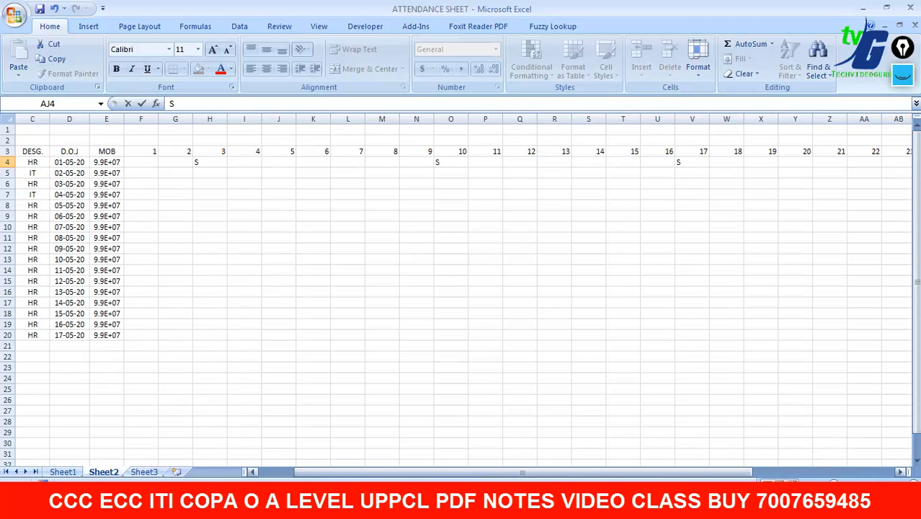
{"action": "left_click", "coordinate": [692, 379]}
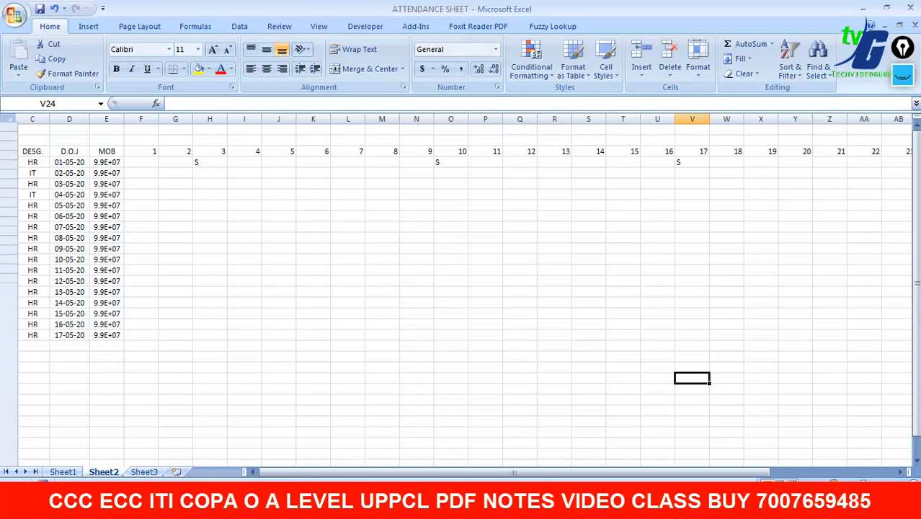
- Set the width of column I, the day 4 column, to 2.5
{"action": "scroll", "coordinate": [692, 378], "scroll_direction": "down", "scroll_amount": 2}
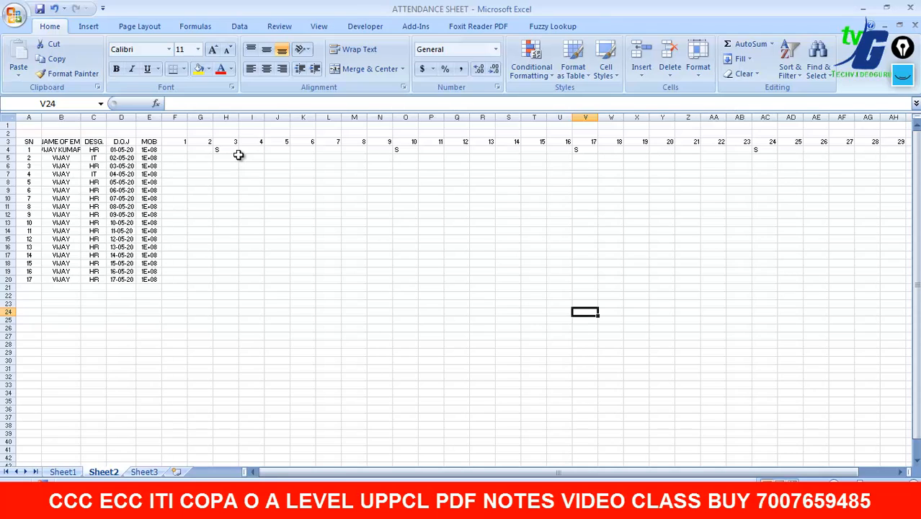
{"action": "left_click_drag", "start_coordinate": [180, 144], "coordinate": [874, 278]}
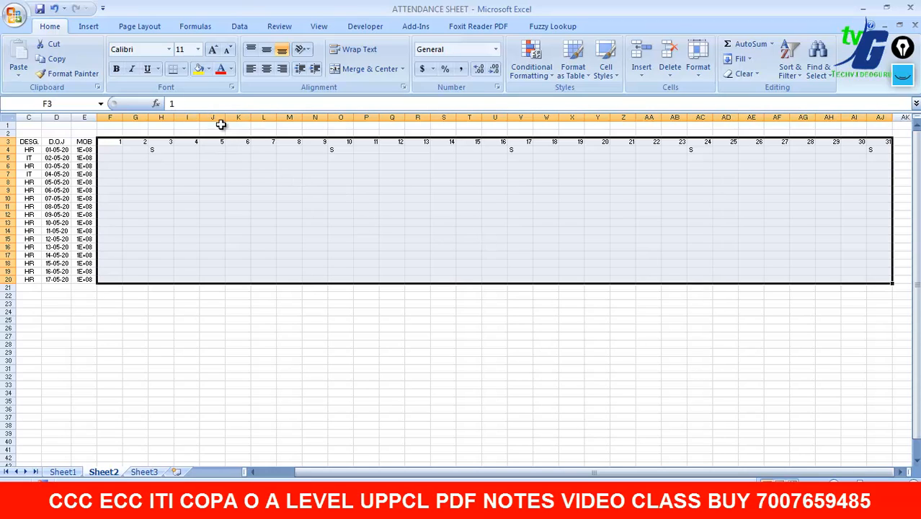
{"action": "right_click", "coordinate": [185, 117]}
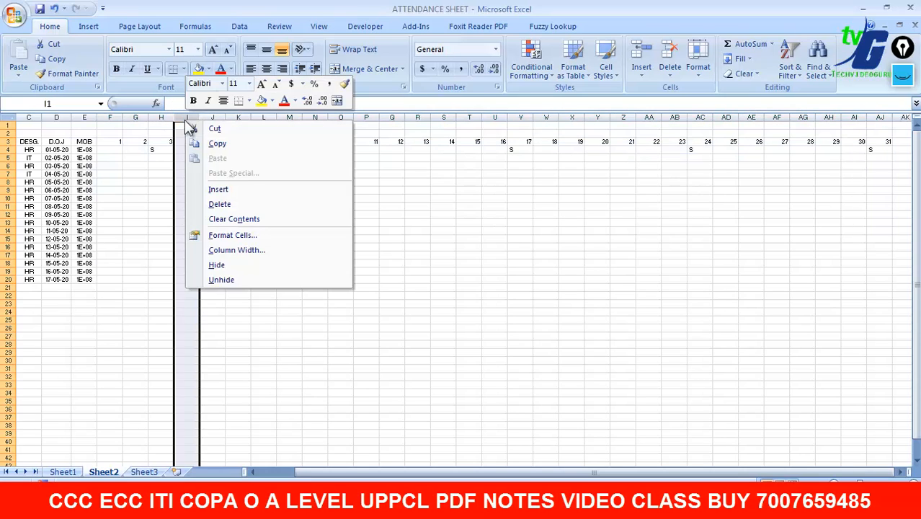
{"action": "left_click", "coordinate": [236, 249]}
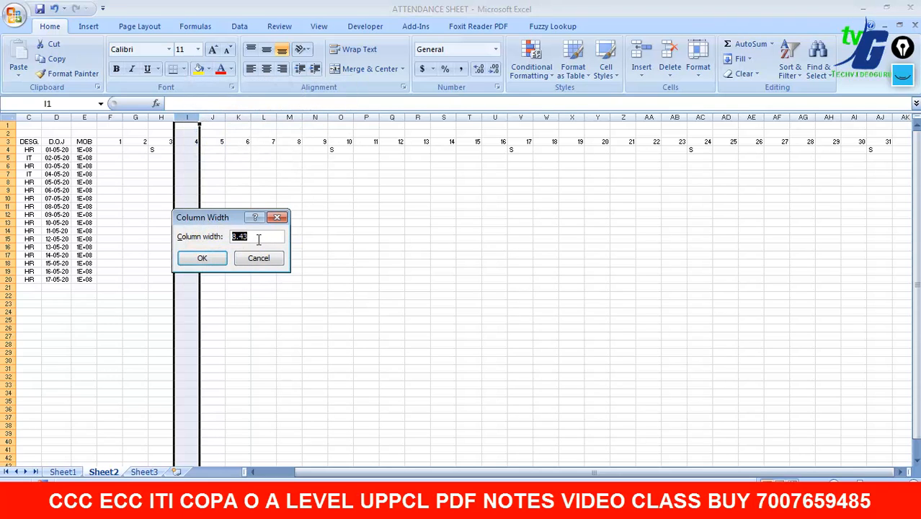
{"action": "type", "text": "2.5"}
{"action": "left_click", "coordinate": [202, 258]}
{"action": "left_click", "coordinate": [272, 223]}
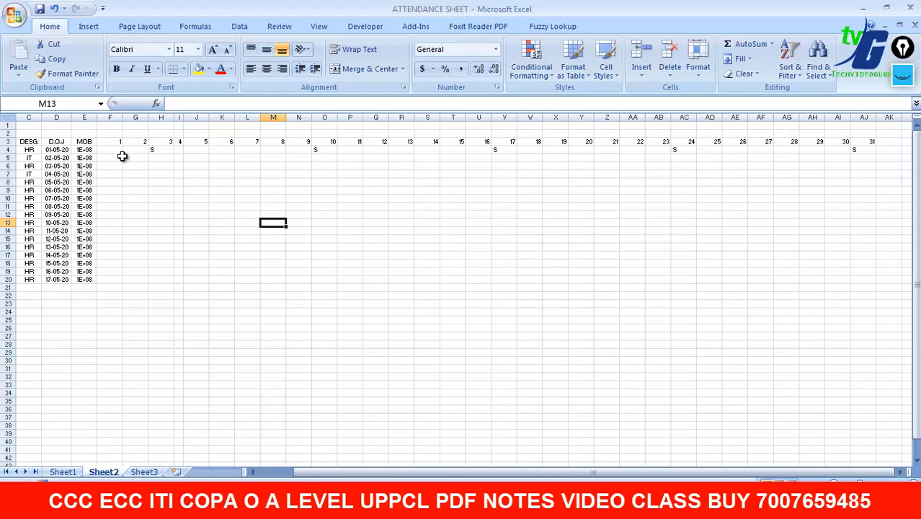
- Set the width of all day columns, F to AJ, to 2.5
{"action": "mouse_move", "coordinate": [108, 116]}
{"action": "left_mouse_down"}
{"action": "mouse_move", "coordinate": [128, 132]}
{"action": "mouse_move", "coordinate": [232, 142]}
{"action": "mouse_move", "coordinate": [874, 170]}
{"action": "left_mouse_up"}
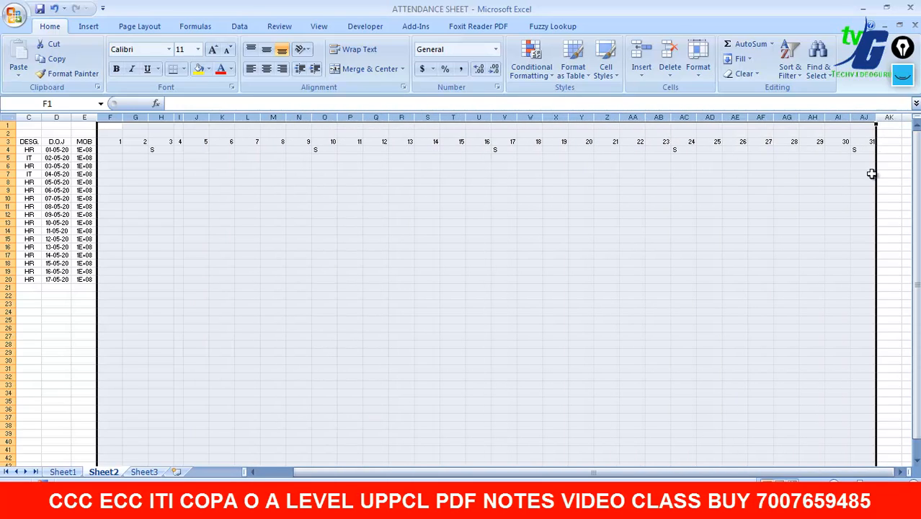
{"action": "right_click", "coordinate": [161, 123]}
{"action": "left_click", "coordinate": [202, 248]}
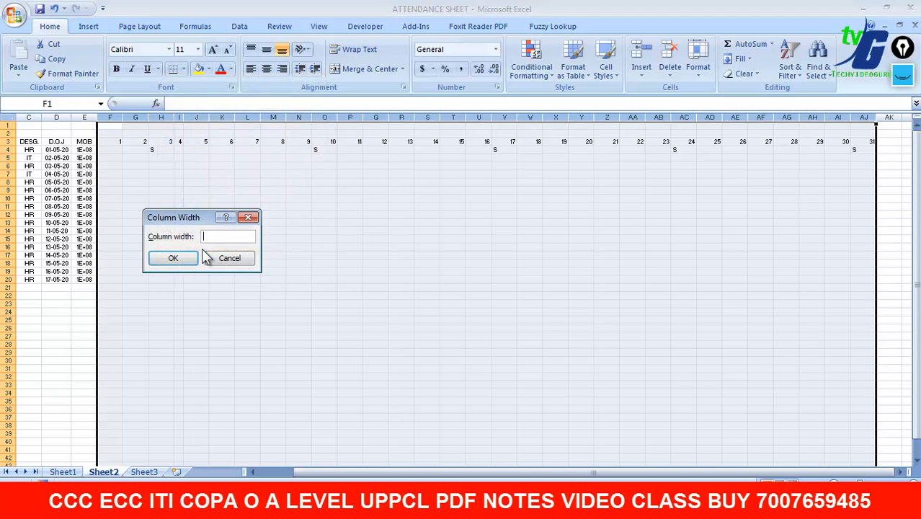
{"action": "type", "text": "2.5"}
{"action": "key", "text": "Return"}
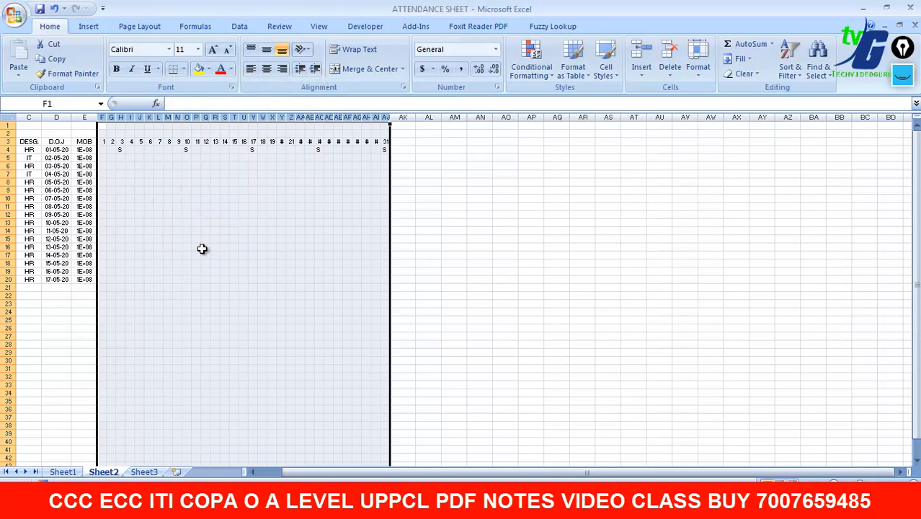
{"action": "left_click", "coordinate": [602, 232]}
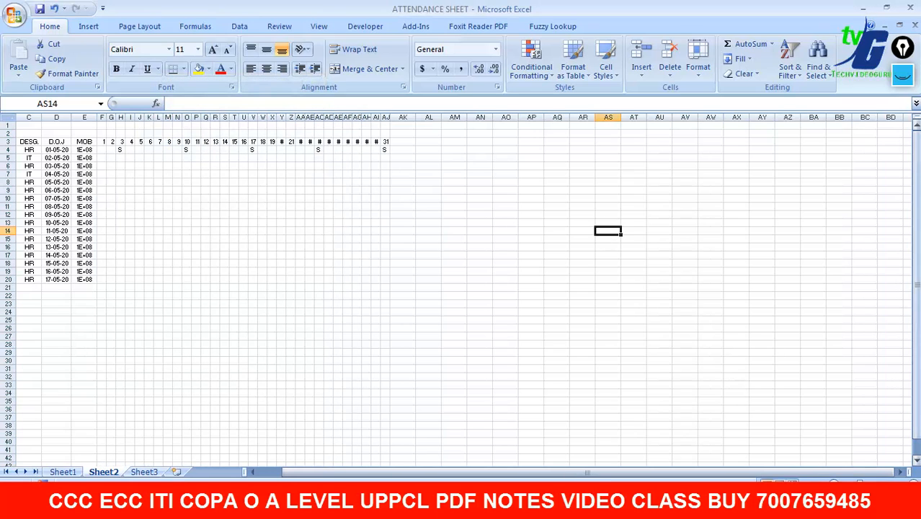
- Fill the day 3 Sunday cells, H4:H20, with standard green
{"action": "left_click", "coordinate": [913, 486]}
{"action": "left_click", "coordinate": [913, 486]}
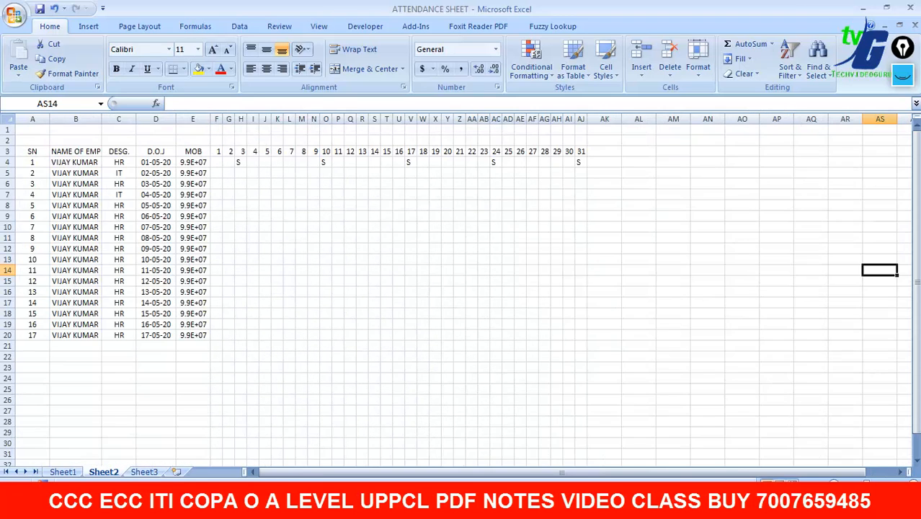
{"action": "left_click", "coordinate": [913, 486]}
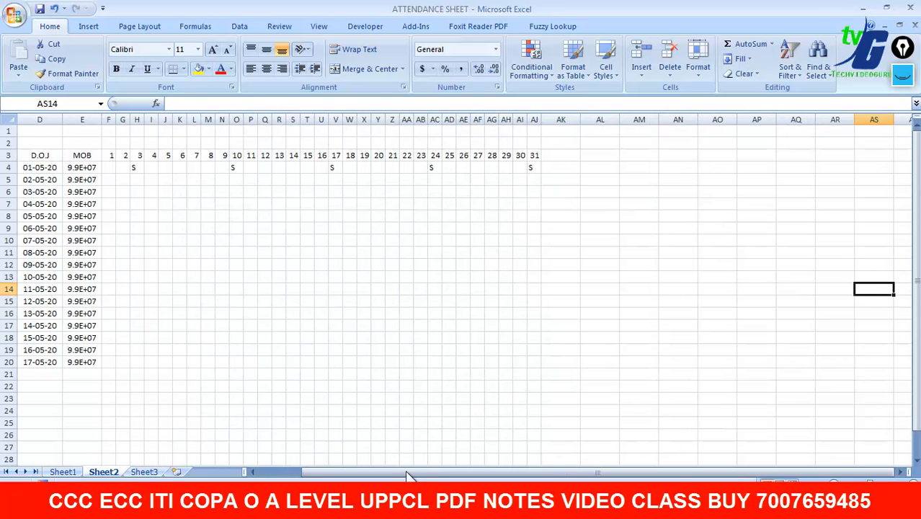
{"action": "left_click_drag", "start_coordinate": [407, 476], "coordinate": [383, 468]}
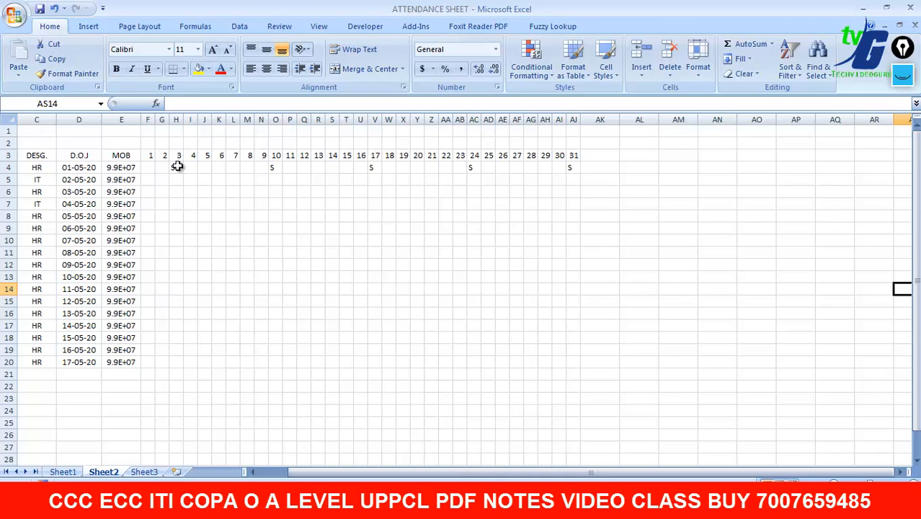
{"action": "left_click_drag", "start_coordinate": [176, 166], "coordinate": [177, 364]}
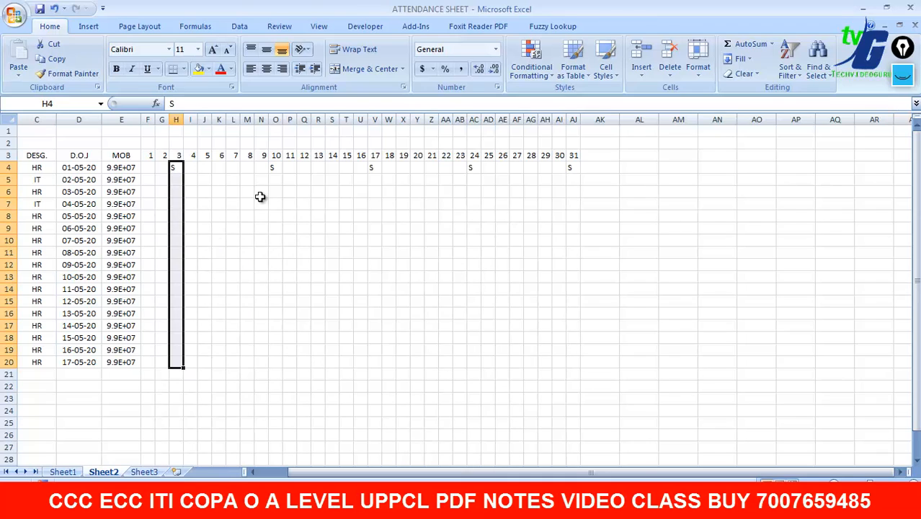
{"action": "left_click", "coordinate": [209, 69]}
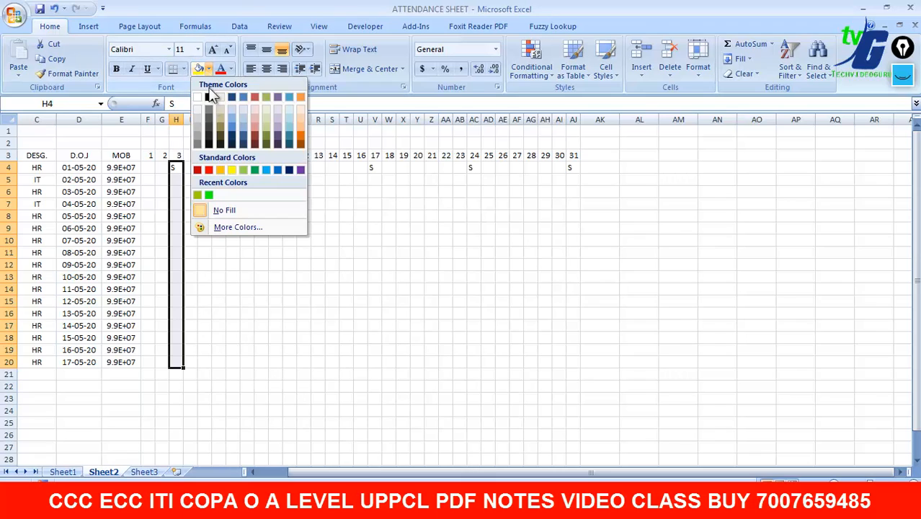
{"action": "left_click", "coordinate": [256, 171]}
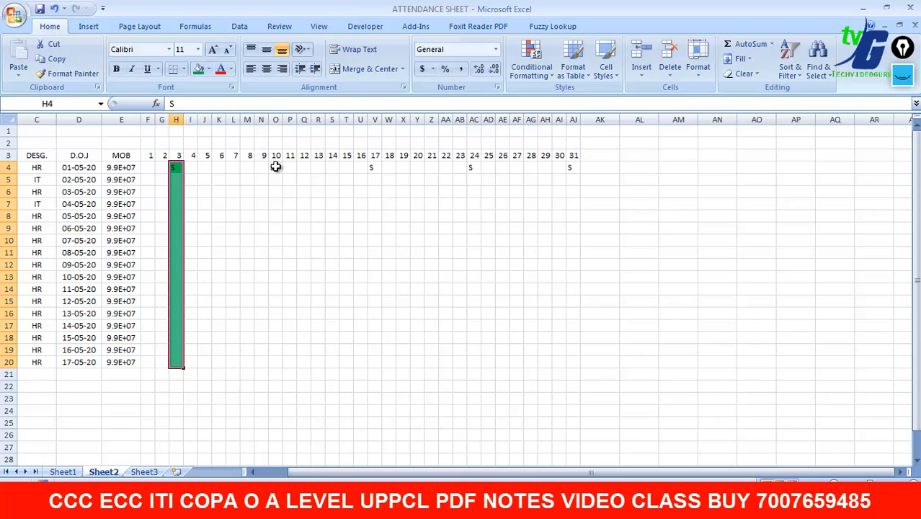
- Apply the same green fill to rows 4 to 20 of the Sunday columns for days 10, 17, 24 and 31
{"action": "left_click_drag", "start_coordinate": [276, 166], "coordinate": [277, 364]}
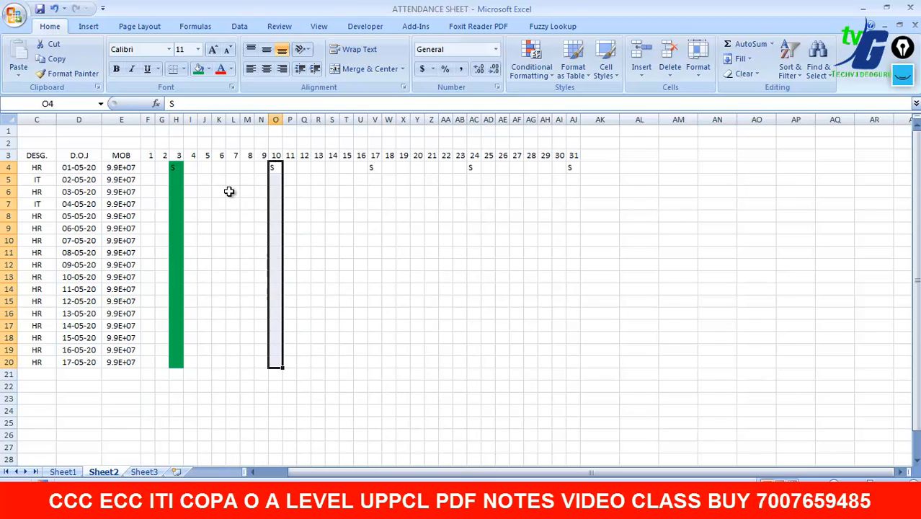
{"action": "left_click", "coordinate": [198, 68]}
{"action": "left_click_drag", "start_coordinate": [372, 167], "coordinate": [380, 360]}
{"action": "left_click", "coordinate": [199, 70]}
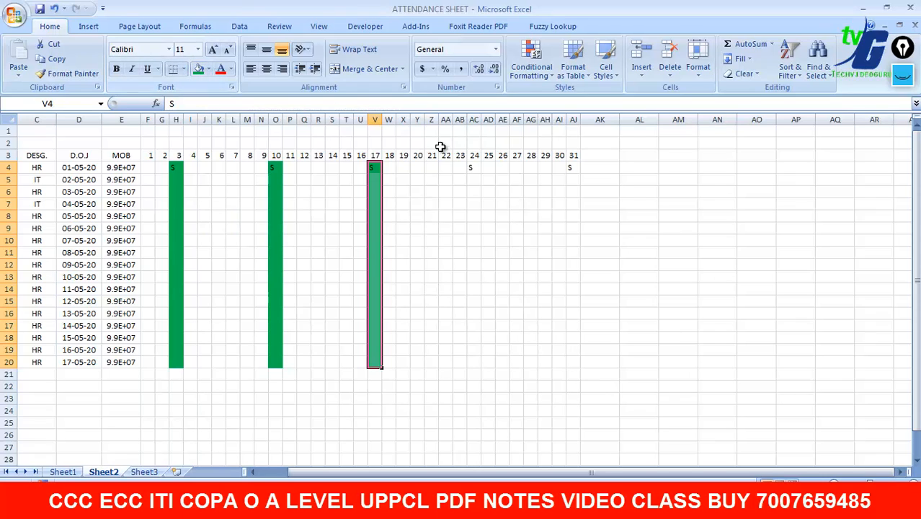
{"action": "left_click_drag", "start_coordinate": [472, 167], "coordinate": [477, 363]}
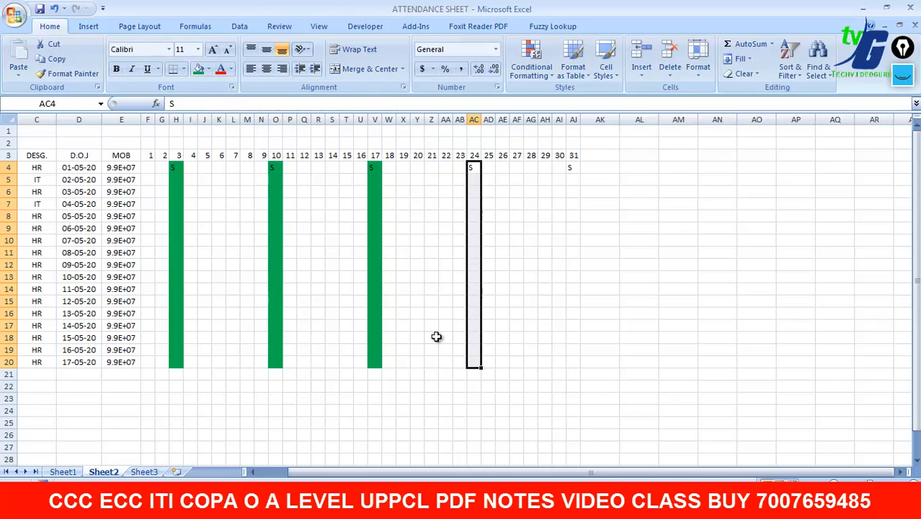
{"action": "left_click", "coordinate": [199, 68]}
{"action": "left_click_drag", "start_coordinate": [571, 169], "coordinate": [574, 364]}
{"action": "left_click", "coordinate": [199, 69]}
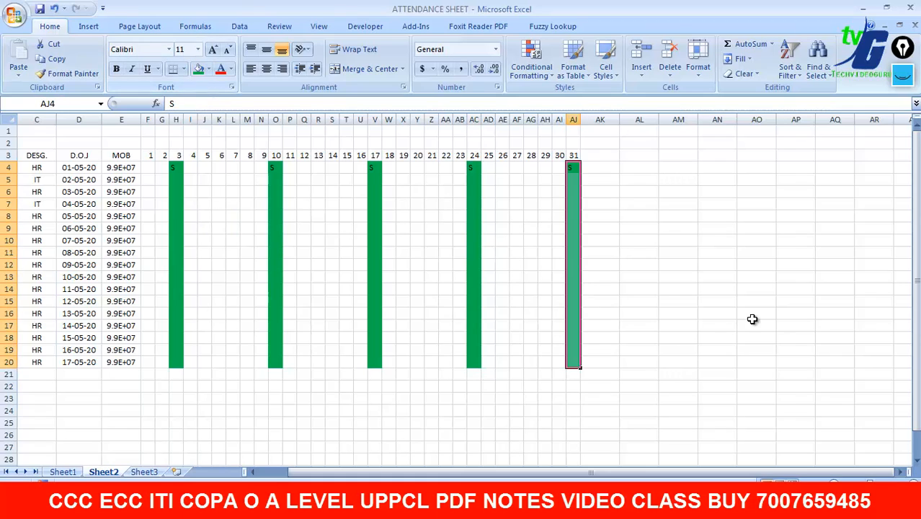
{"action": "left_click", "coordinate": [752, 321]}
- Fill the day number headers 1 to 31 in F3:AJ3 with standard yellow and make them bold
{"action": "left_click_drag", "start_coordinate": [149, 156], "coordinate": [574, 155]}
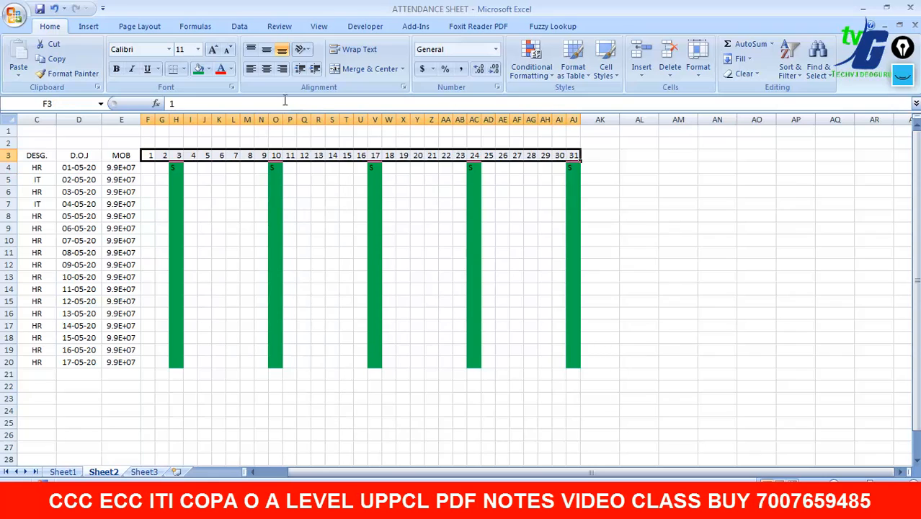
{"action": "left_click", "coordinate": [212, 73]}
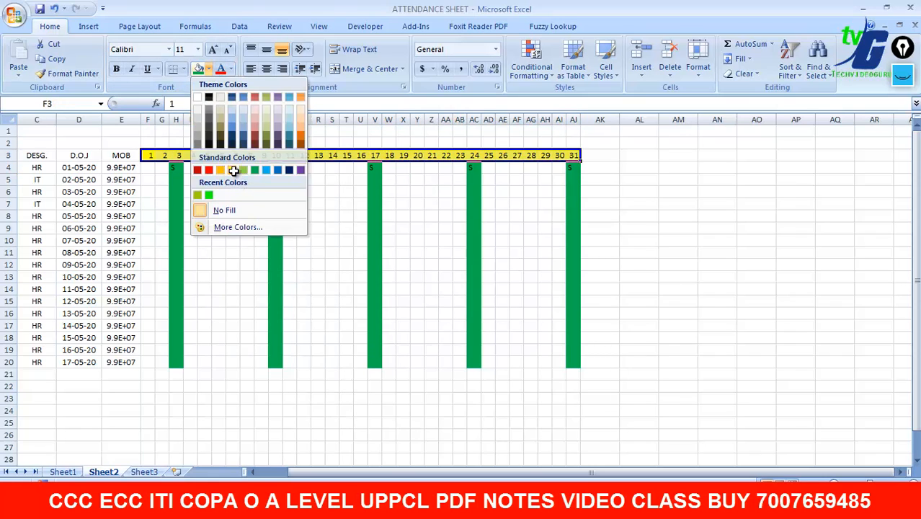
{"action": "left_click", "coordinate": [233, 171]}
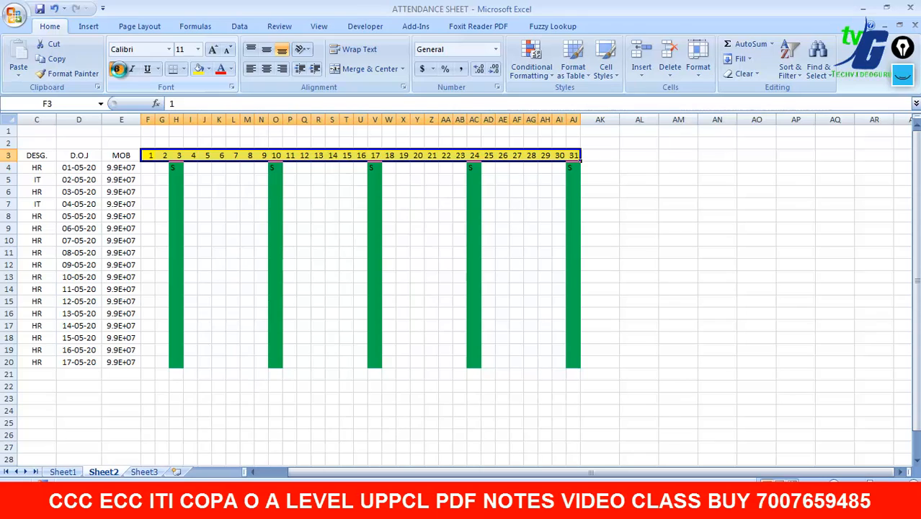
{"action": "left_click", "coordinate": [614, 214]}
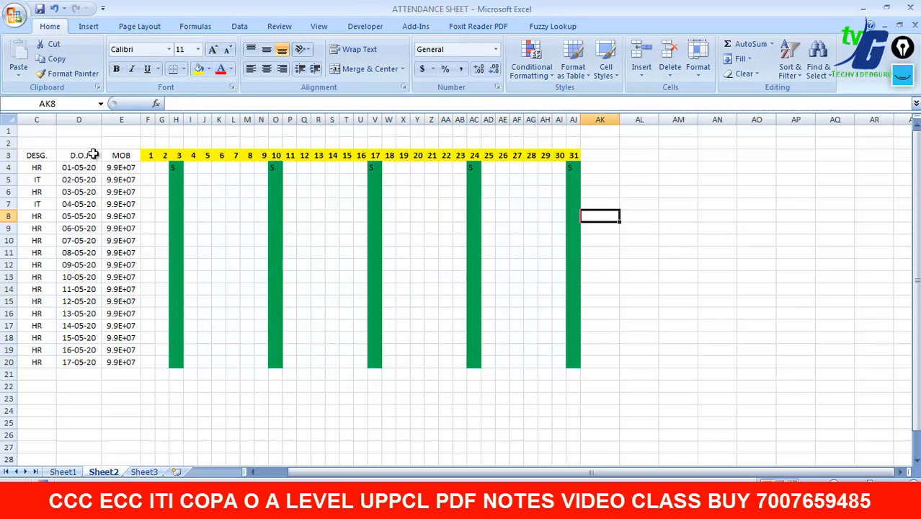
- Enter the leave column headers HOL, EL, DL and SL in AK3 to AN3, directly after day 31
{"action": "left_click", "coordinate": [604, 160]}
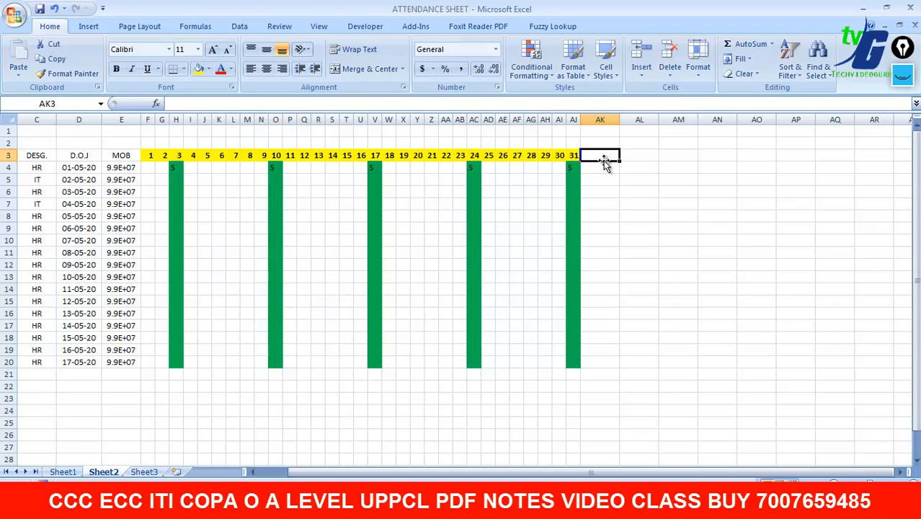
{"action": "type", "text": "HOL"}
{"action": "key", "text": "Tab"}
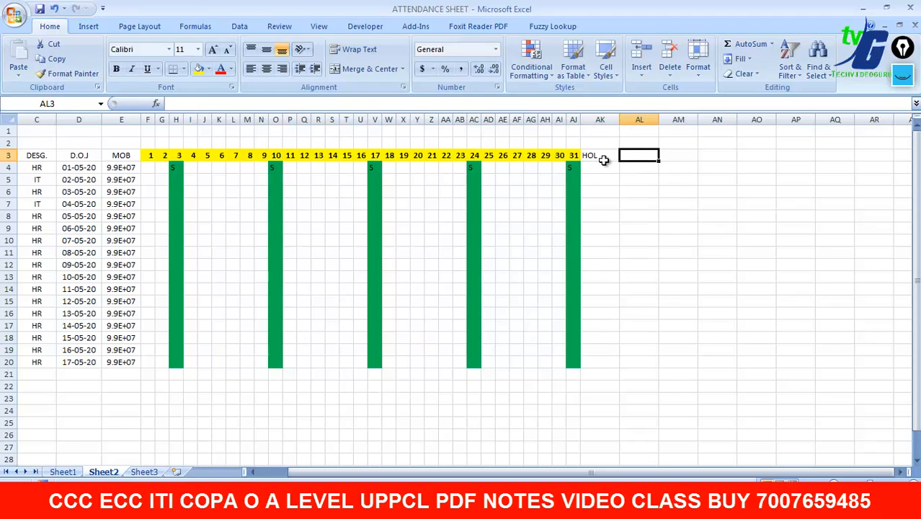
{"action": "type", "text": "EL"}
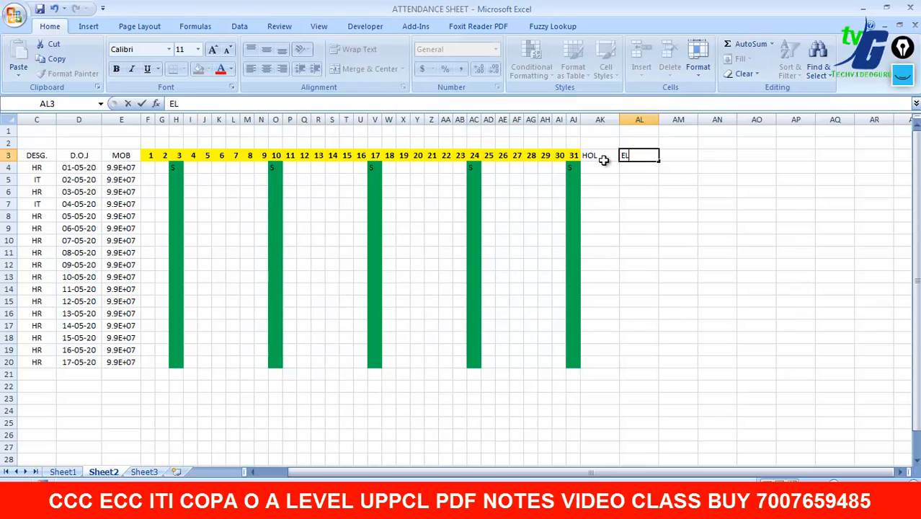
{"action": "key", "text": "Tab"}
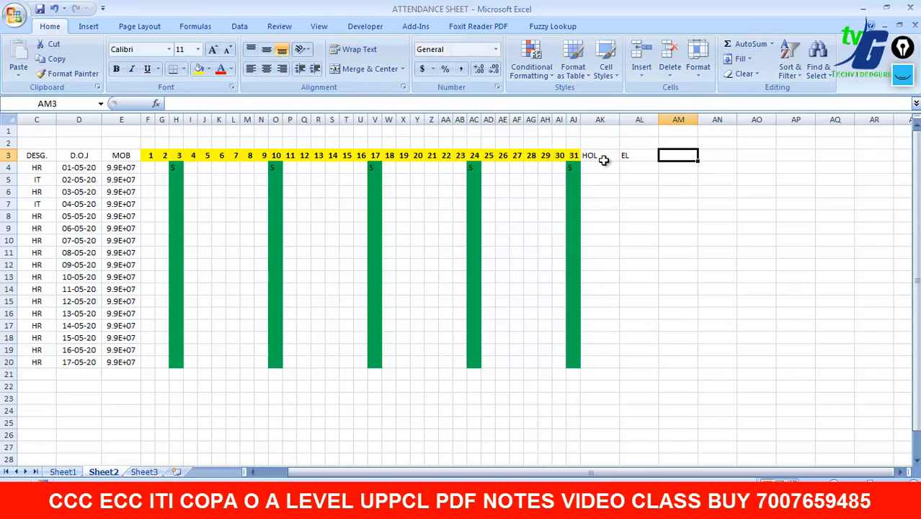
{"action": "type", "text": "D"}
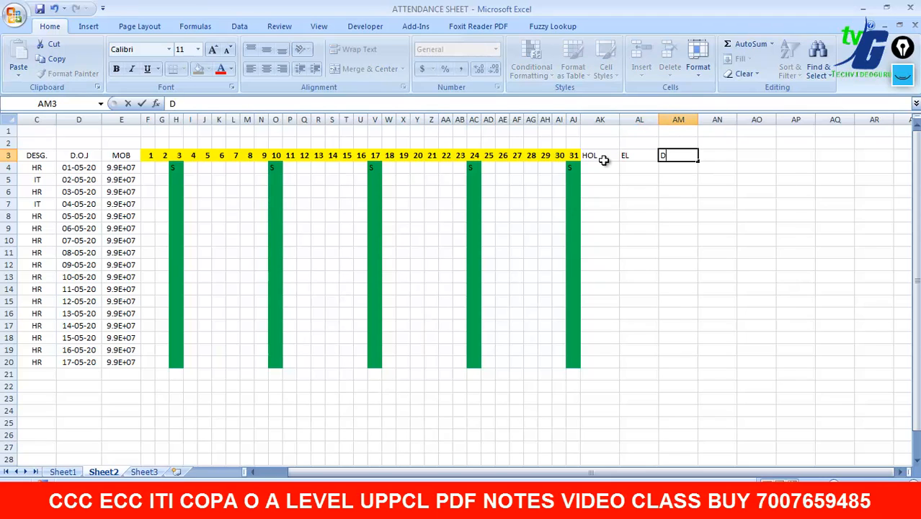
{"action": "type", "text": "L"}
{"action": "key", "text": "Tab"}
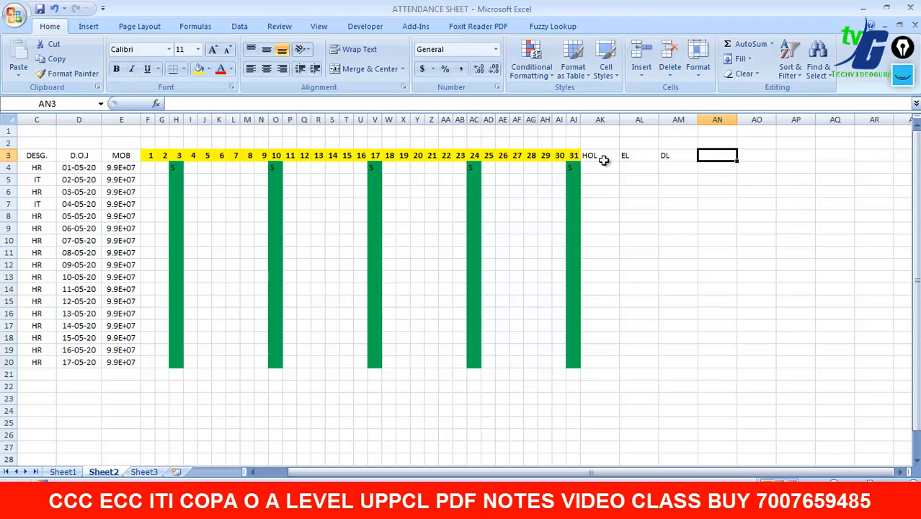
{"action": "type", "text": "M"}
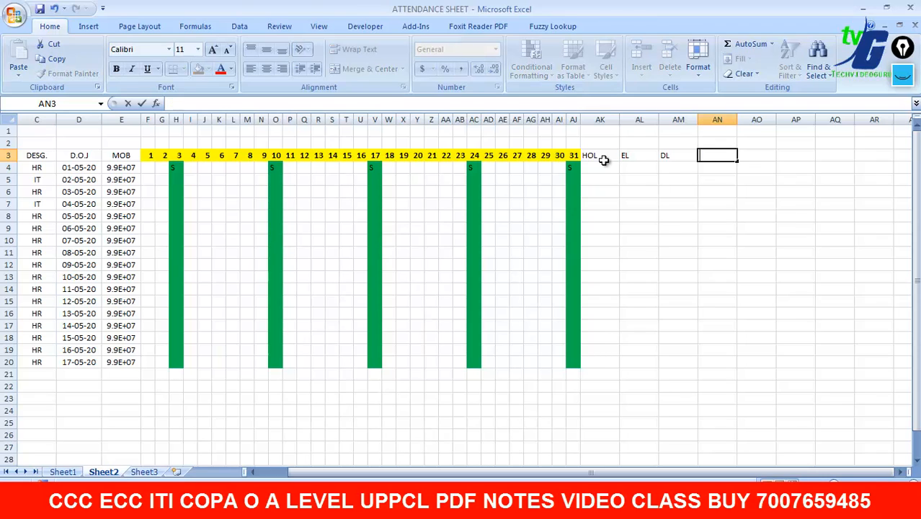
{"action": "type", "text": "L"}
{"action": "key", "text": "Tab"}
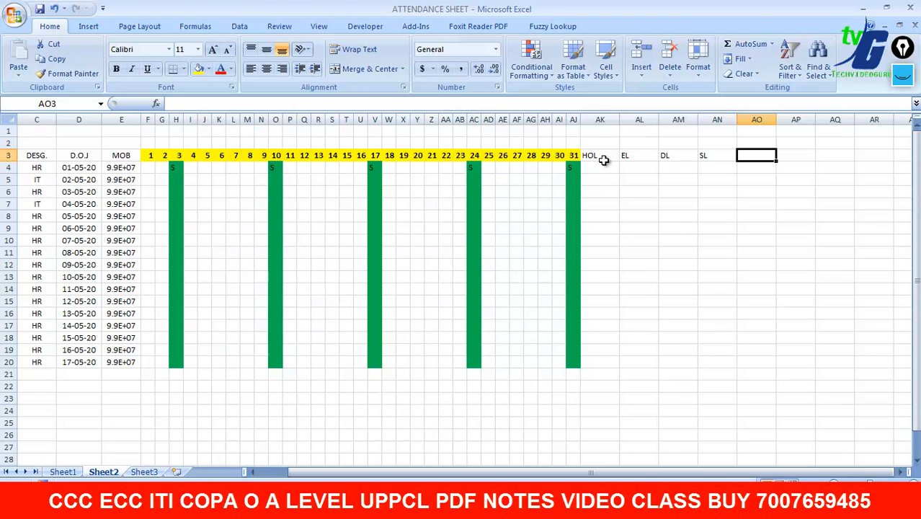
- Continue the header row with ML, ABSENT, PRESENT and PAID DAYS in AO3 to AR3
{"action": "type", "text": "ML"}
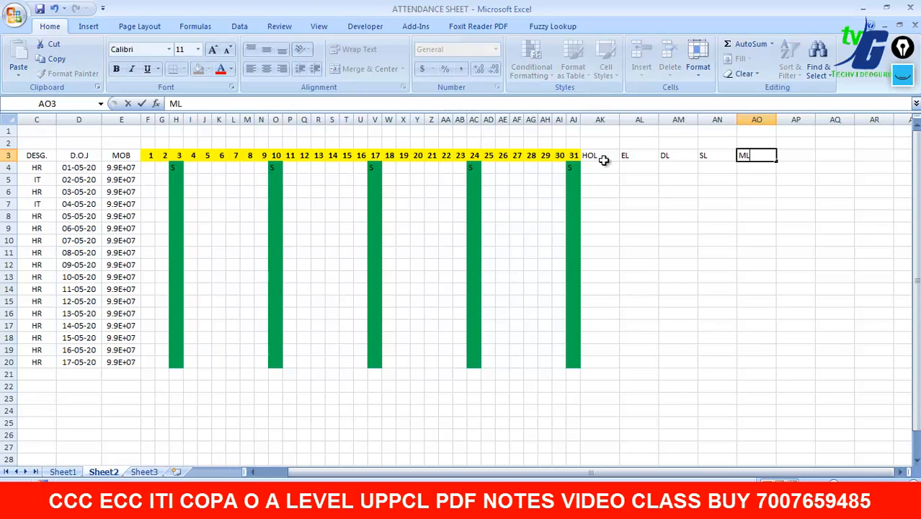
{"action": "key", "text": "Tab"}
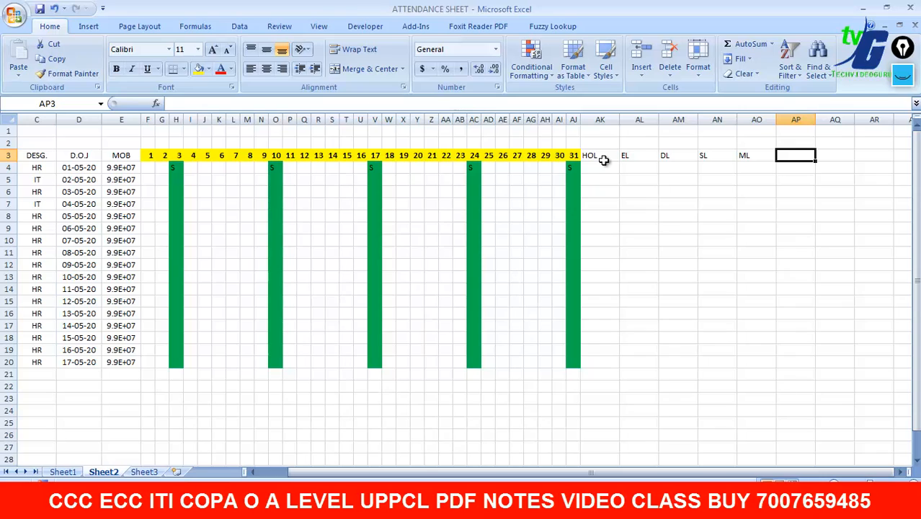
{"action": "type", "text": "AS"}
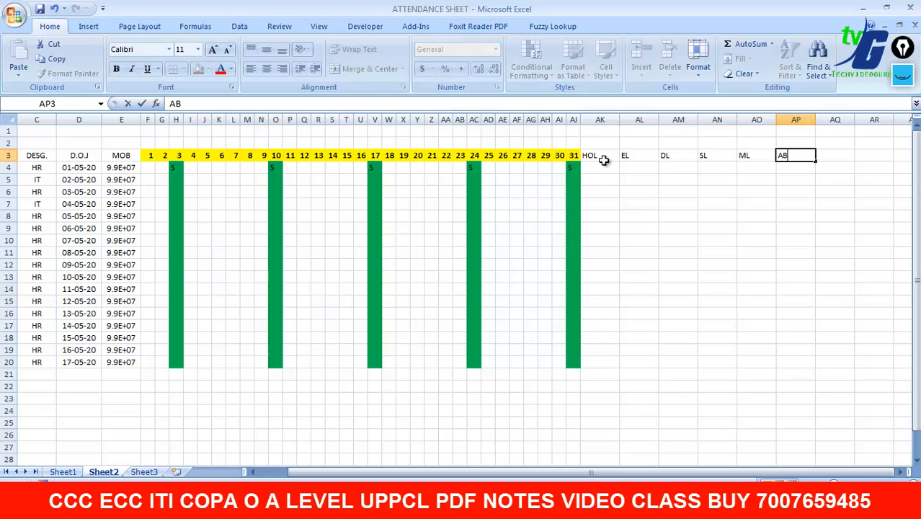
{"action": "type", "text": "SENT"}
{"action": "key", "text": "Tab"}
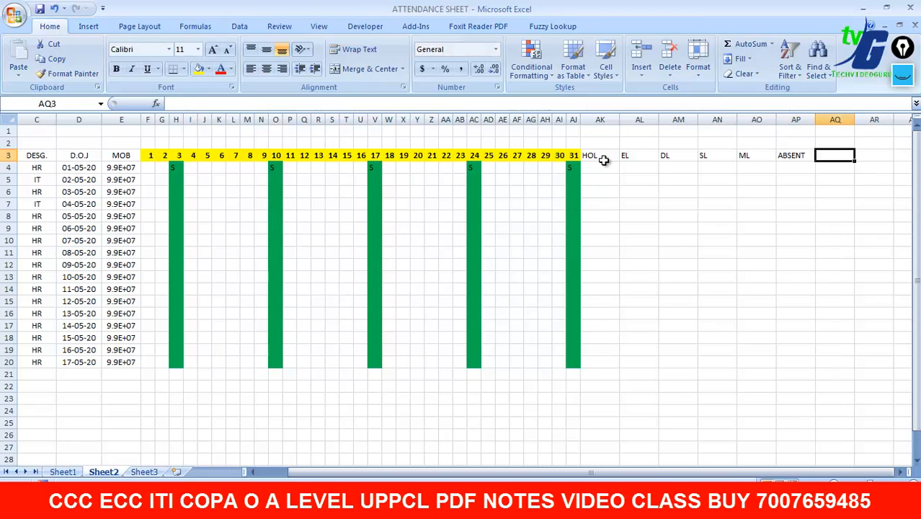
{"action": "type", "text": "PRESEM"}
{"action": "key", "text": "BackSpace"}
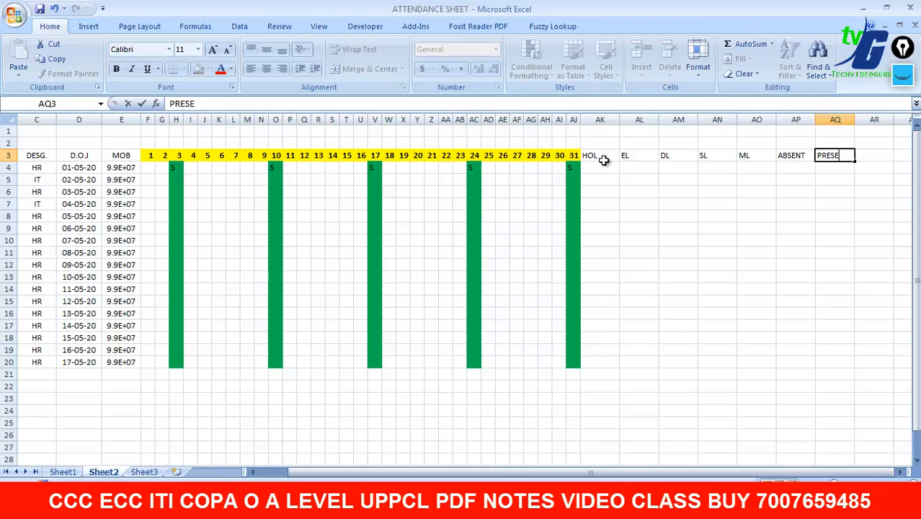
{"action": "type", "text": "NT"}
{"action": "key", "text": "Tab"}
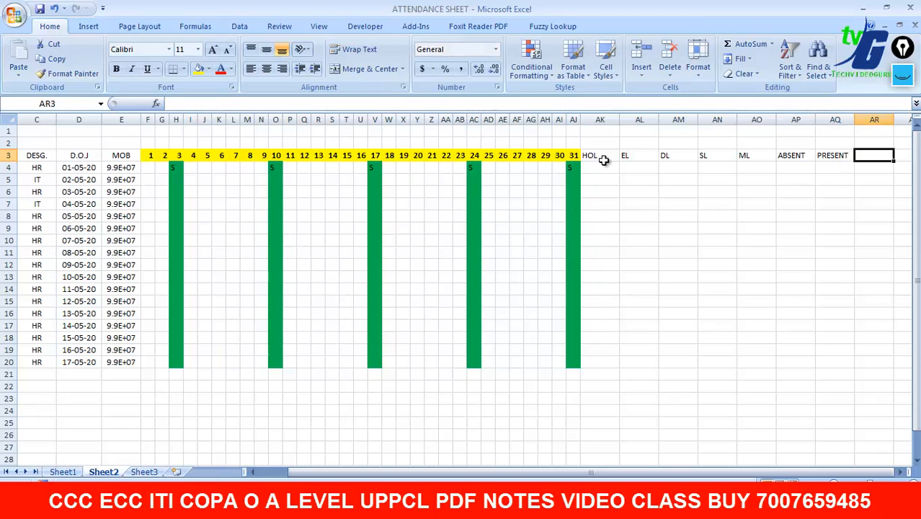
{"action": "type", "text": "PAID DAYS"}
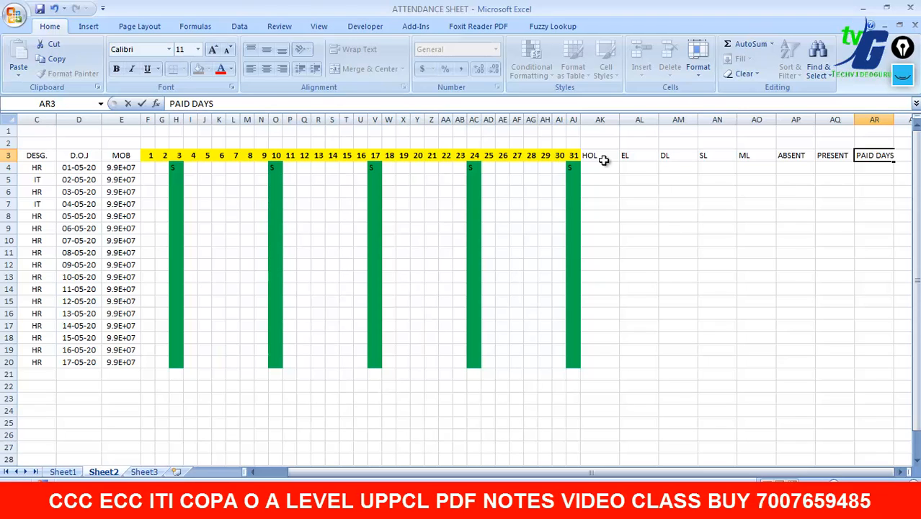
- Set the width of the summary columns AK to AR to 5
{"action": "left_click_drag", "start_coordinate": [604, 160], "coordinate": [874, 362]}
{"action": "left_click", "coordinate": [679, 192]}
{"action": "left_click_drag", "start_coordinate": [600, 119], "coordinate": [876, 121]}
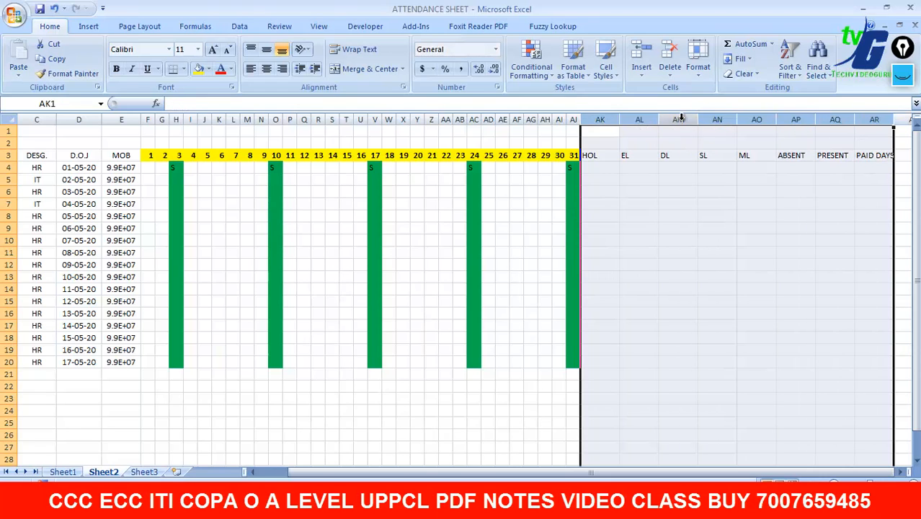
{"action": "right_click", "coordinate": [686, 127]}
{"action": "left_click", "coordinate": [729, 250]}
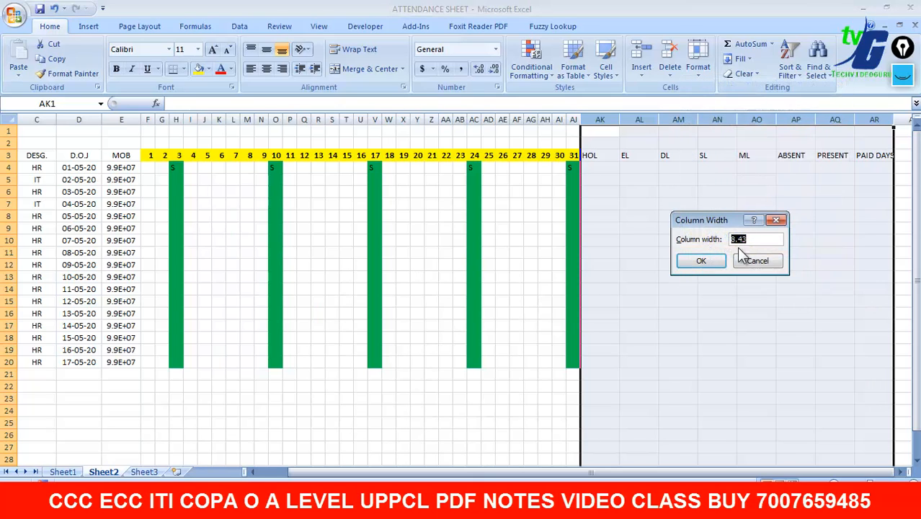
{"action": "type", "text": "5"}
{"action": "left_click", "coordinate": [718, 261]}
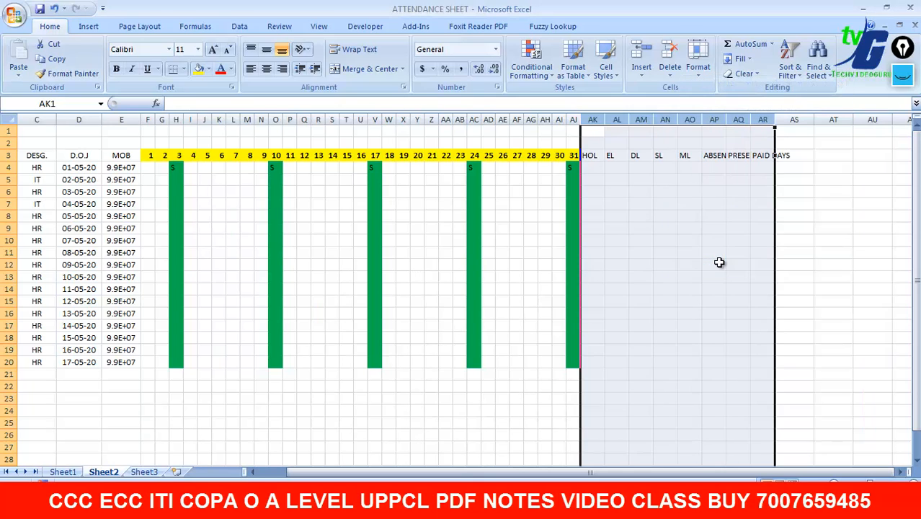
{"action": "left_click", "coordinate": [842, 262]}
- Wrap the text of the PAID DAYS header in AR3
{"action": "left_click", "coordinate": [773, 157]}
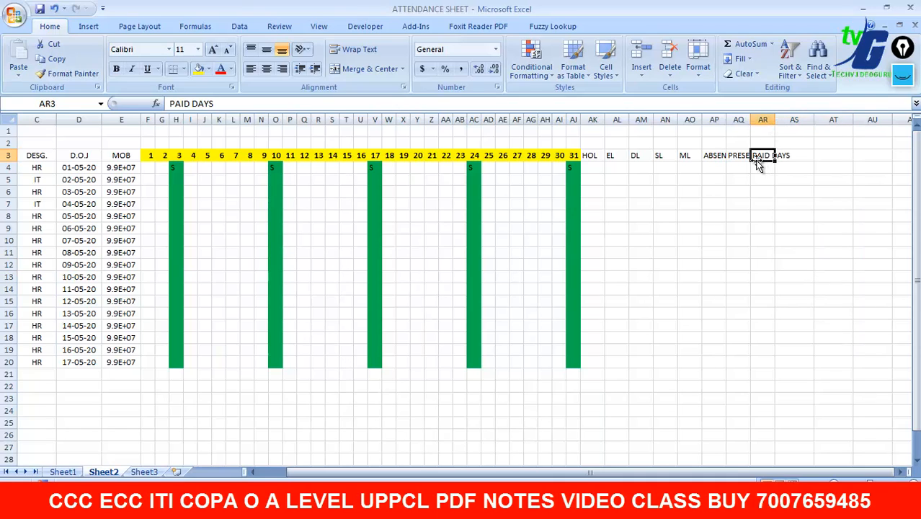
{"action": "left_click", "coordinate": [346, 49]}
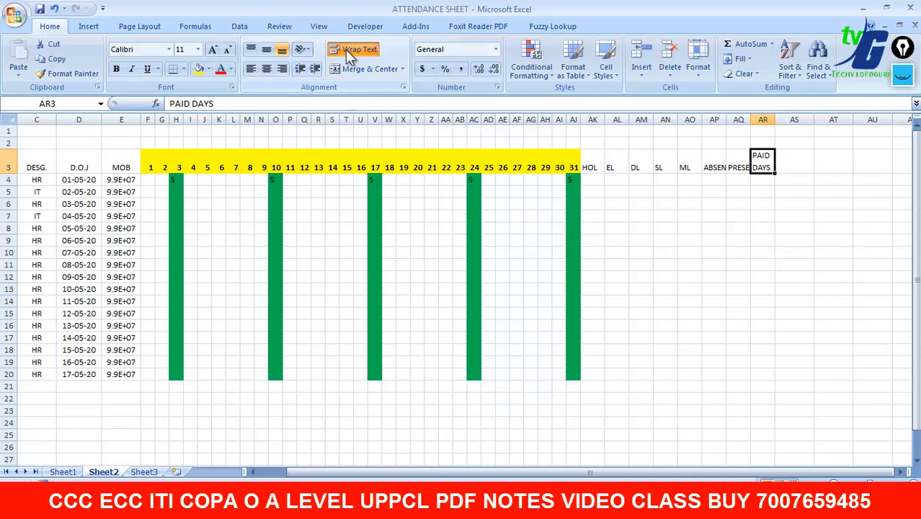
{"action": "left_click", "coordinate": [848, 217]}
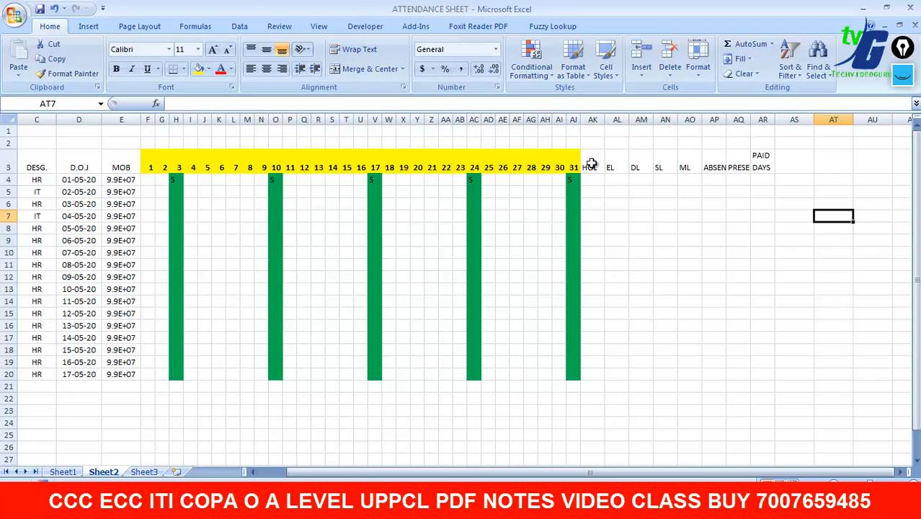
- Extend the yellow header fill across the summary headers from HOL to PAID DAYS in row 3
{"action": "left_click_drag", "start_coordinate": [575, 166], "coordinate": [763, 161]}
{"action": "left_click", "coordinate": [208, 69]}
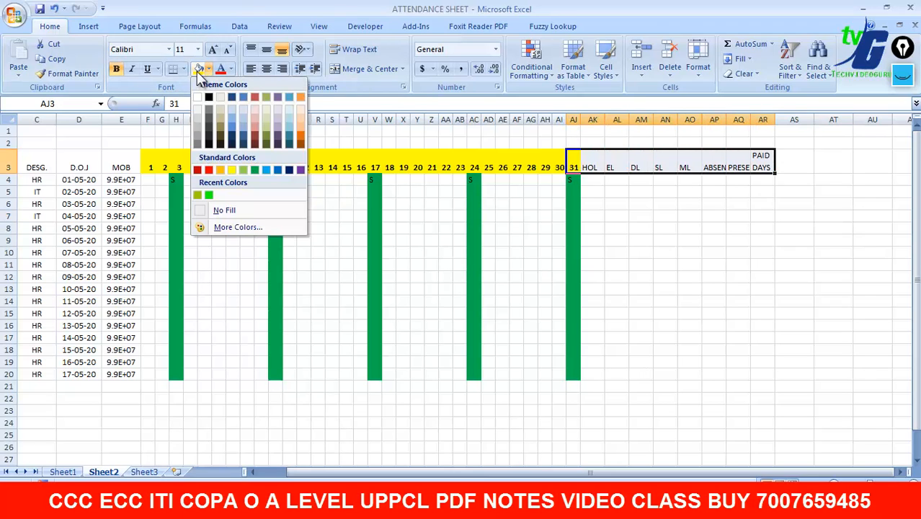
{"action": "left_click", "coordinate": [200, 70]}
{"action": "left_click", "coordinate": [825, 244]}
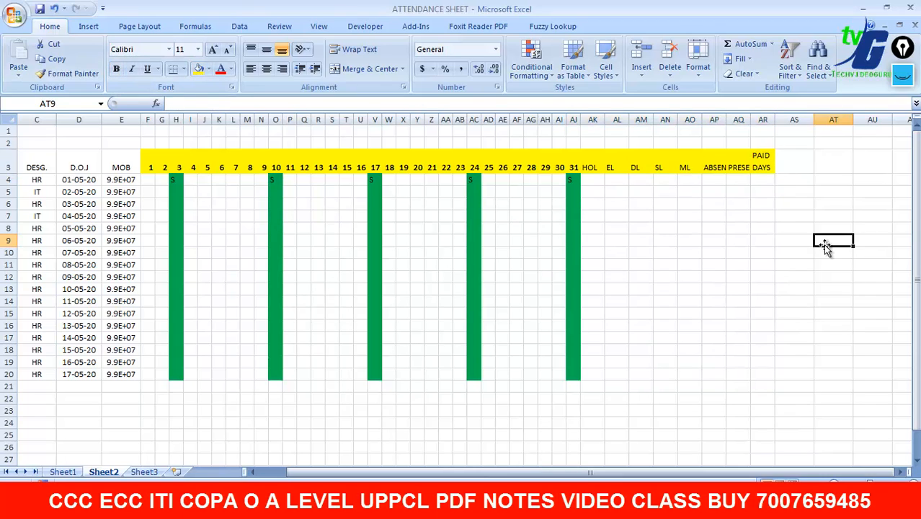
- Center the headers in F3:AR3 horizontally and align them to the middle vertically
{"action": "left_click_drag", "start_coordinate": [146, 157], "coordinate": [771, 160]}
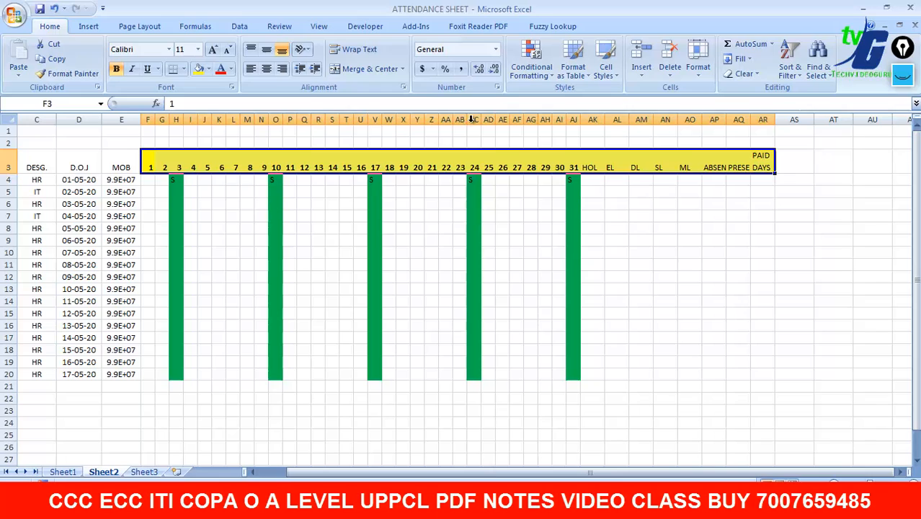
{"action": "left_click", "coordinate": [267, 68]}
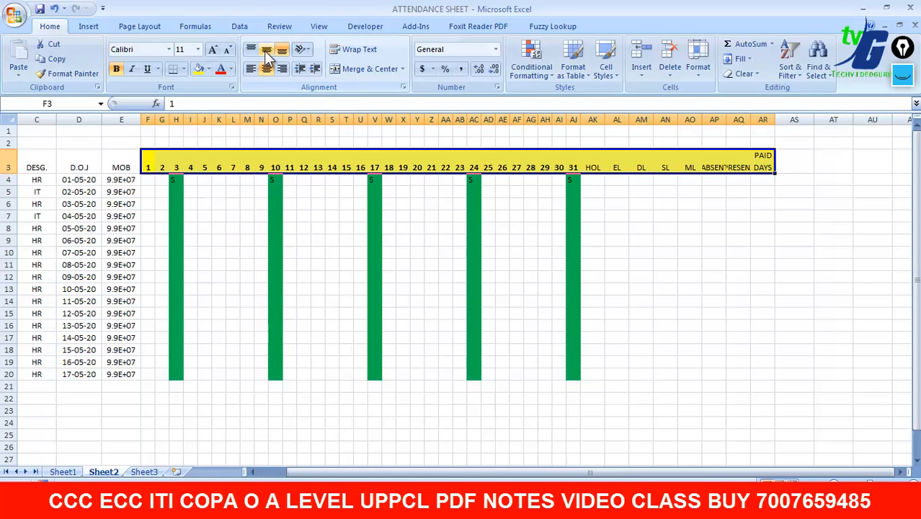
{"action": "left_click", "coordinate": [264, 49]}
{"action": "left_click", "coordinate": [781, 243]}
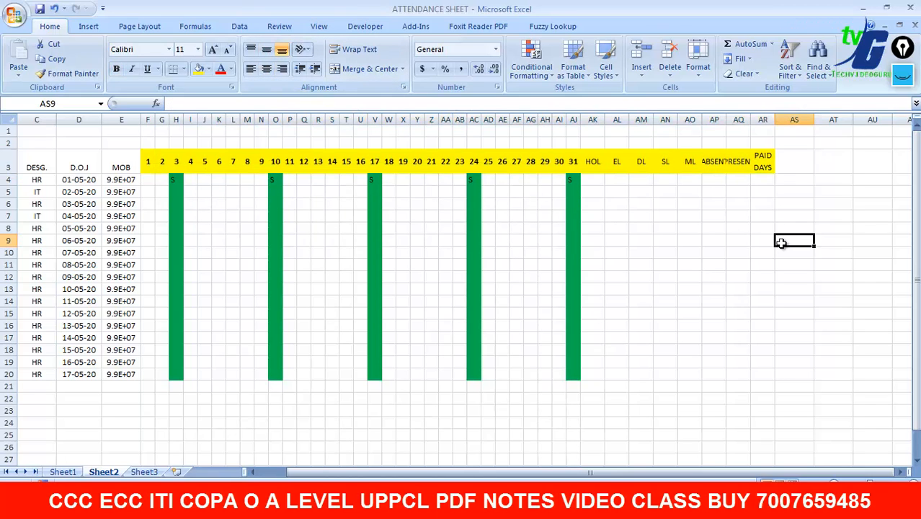
- Wrap the text of the ABSENT and PRESENT headers in AP3:AQ3
{"action": "left_click", "coordinate": [707, 162]}
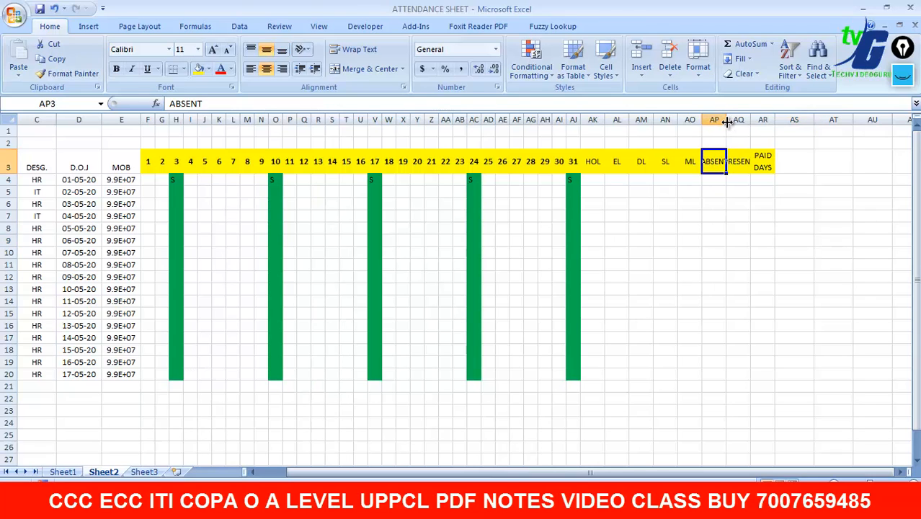
{"action": "left_click", "coordinate": [794, 231]}
{"action": "left_click", "coordinate": [715, 165]}
{"action": "left_click_drag", "start_coordinate": [710, 165], "coordinate": [739, 165]}
{"action": "left_click", "coordinate": [350, 49]}
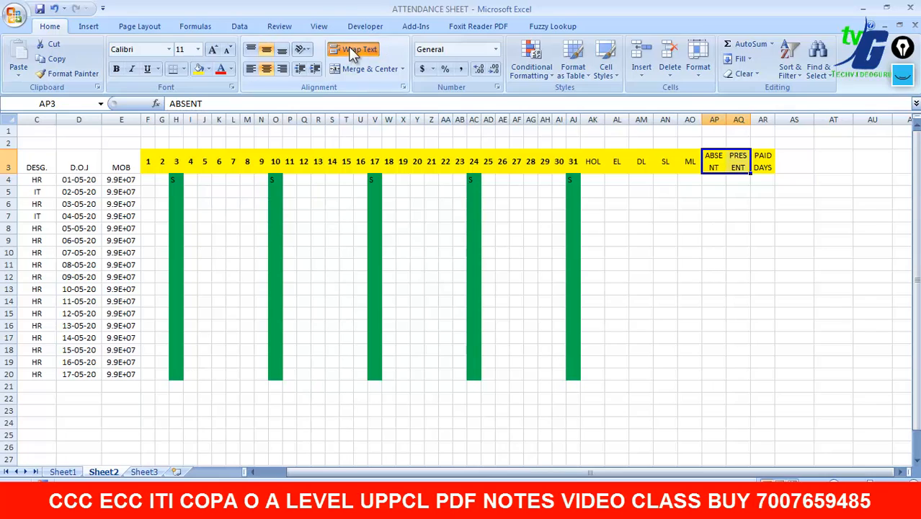
{"action": "left_click", "coordinate": [760, 239]}
- Apply all borders to the attendance table range C3:AR21
{"action": "left_click", "coordinate": [591, 181]}
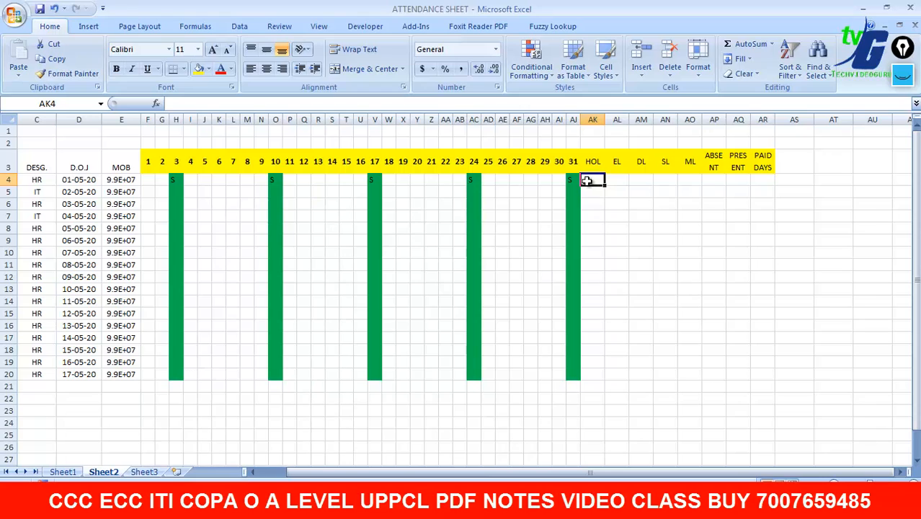
{"action": "left_click", "coordinate": [574, 184]}
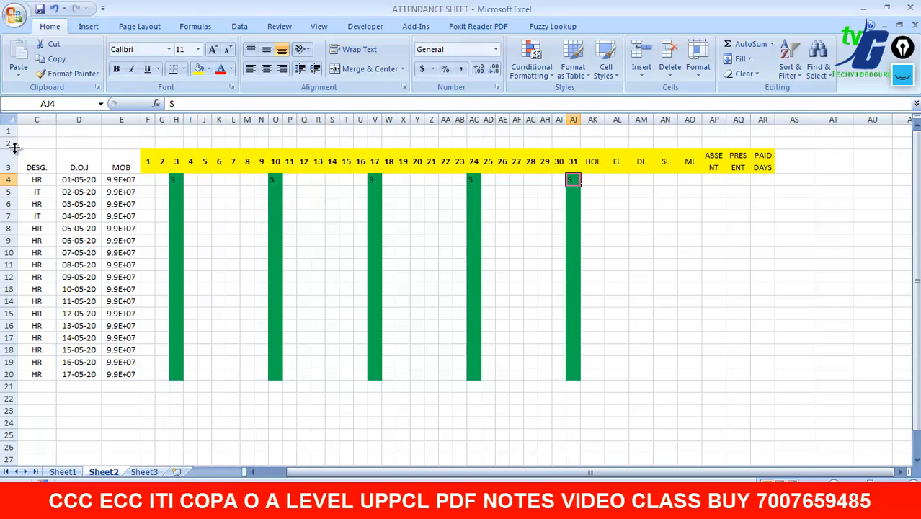
{"action": "mouse_move", "coordinate": [30, 153]}
{"action": "left_mouse_down"}
{"action": "mouse_move", "coordinate": [155, 222]}
{"action": "mouse_move", "coordinate": [716, 385]}
{"action": "mouse_move", "coordinate": [767, 386]}
{"action": "left_mouse_up"}
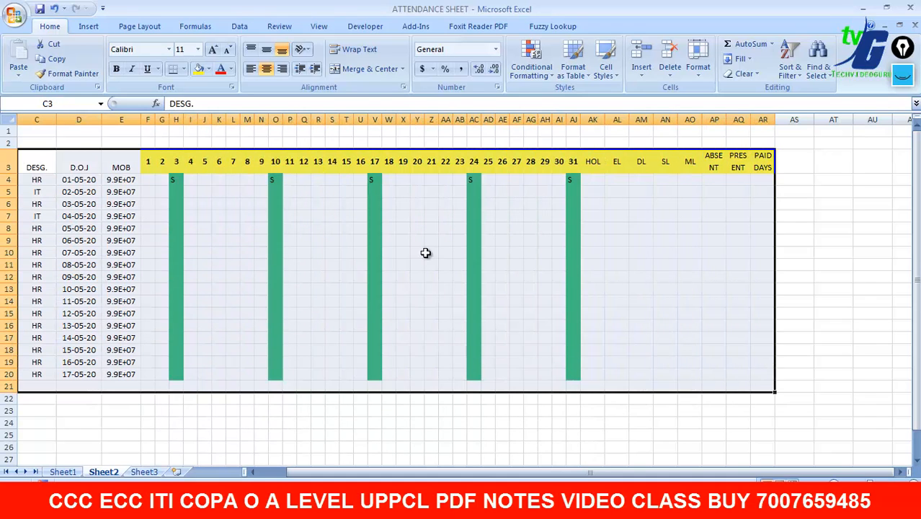
{"action": "left_click", "coordinate": [184, 70]}
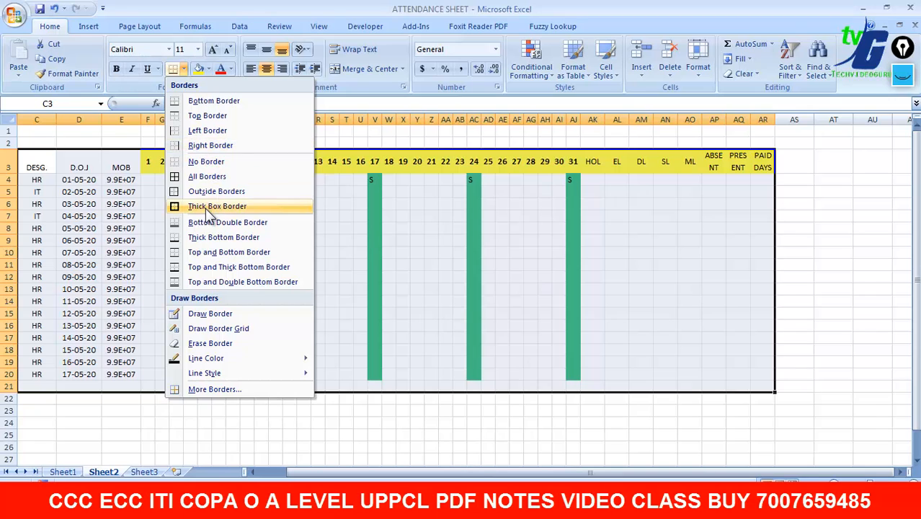
{"action": "left_click", "coordinate": [208, 177]}
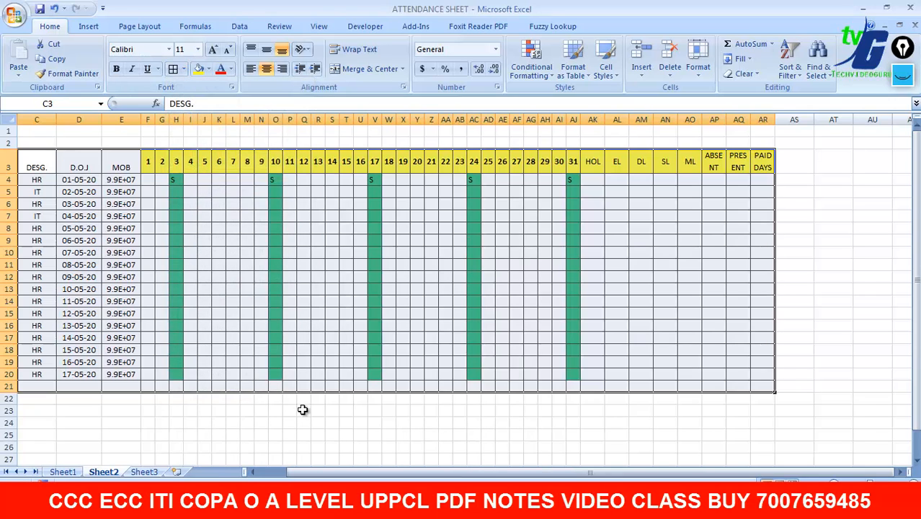
{"action": "left_click", "coordinate": [303, 408]}
{"action": "left_click", "coordinate": [620, 435]}
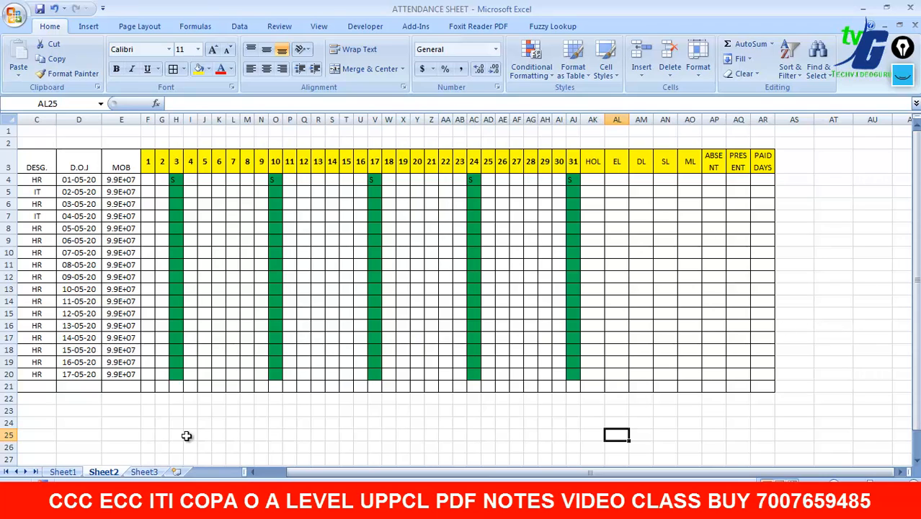
{"action": "left_click_drag", "start_coordinate": [27, 387], "coordinate": [771, 387]}
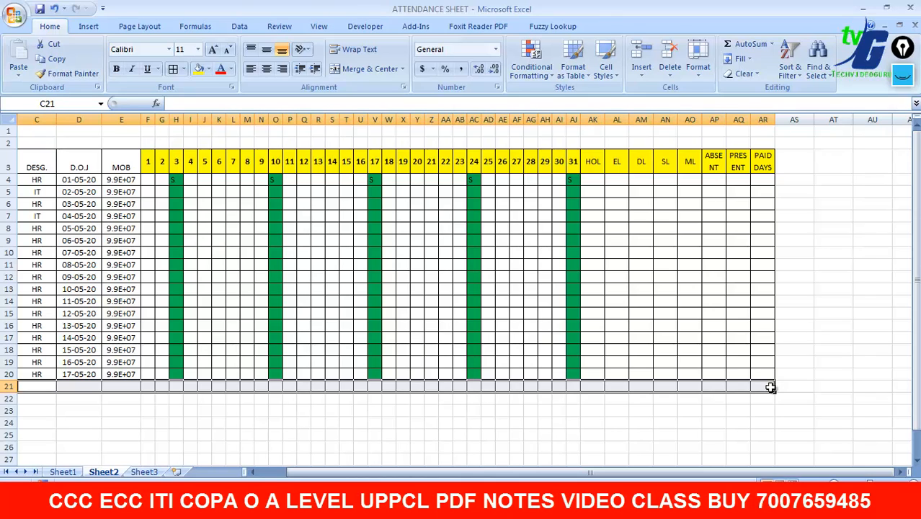
{"action": "left_click", "coordinate": [771, 387]}
{"action": "left_click", "coordinate": [765, 398]}
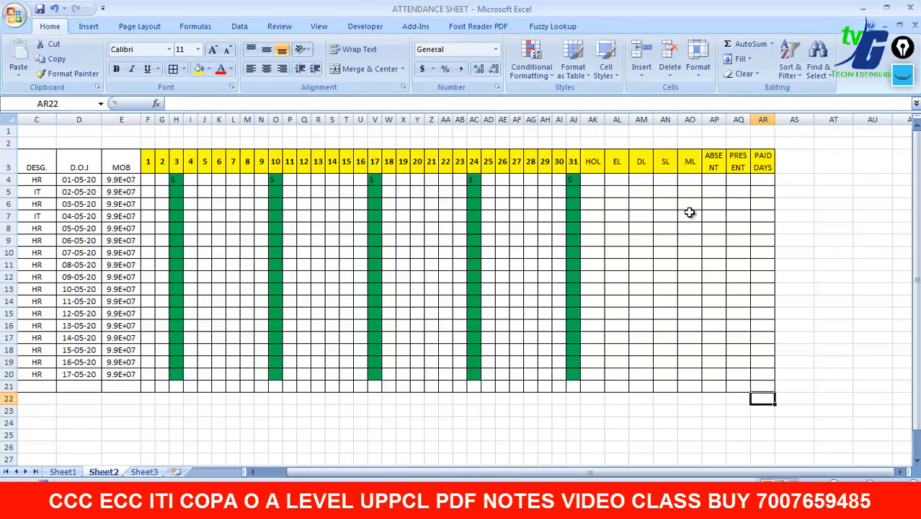
{"action": "left_click", "coordinate": [572, 180]}
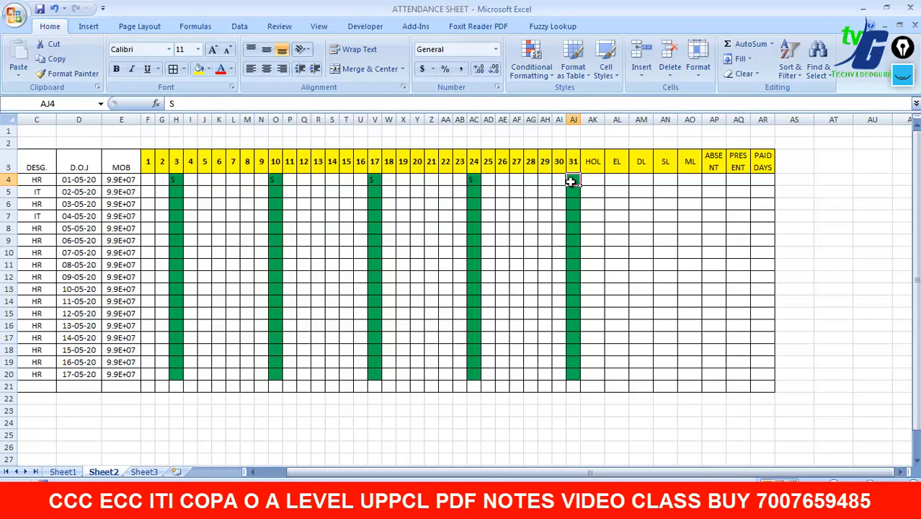
{"action": "type", "text": "="}
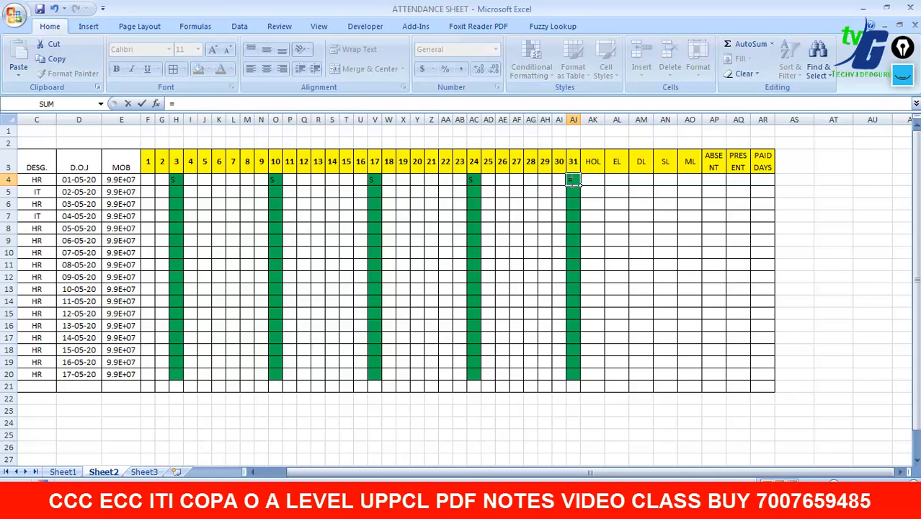
{"action": "type", "text": "cou"}
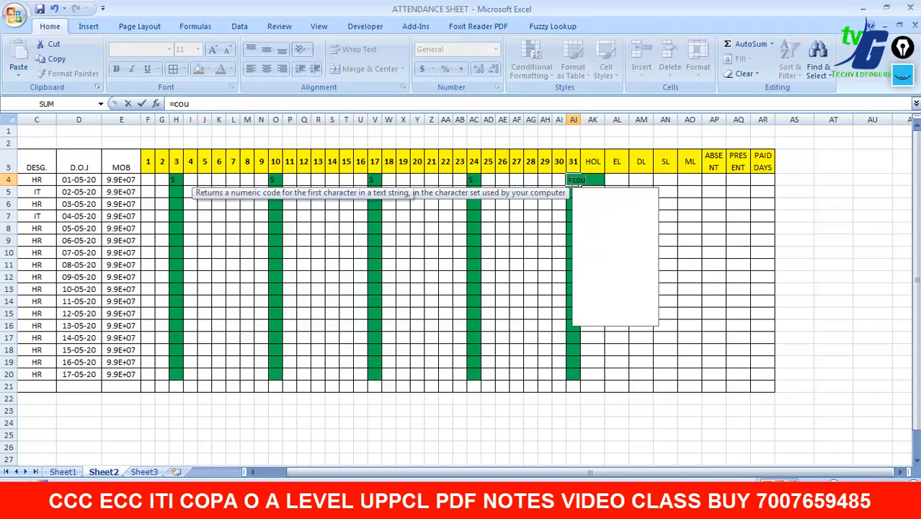
{"action": "type", "text": "ntif"}
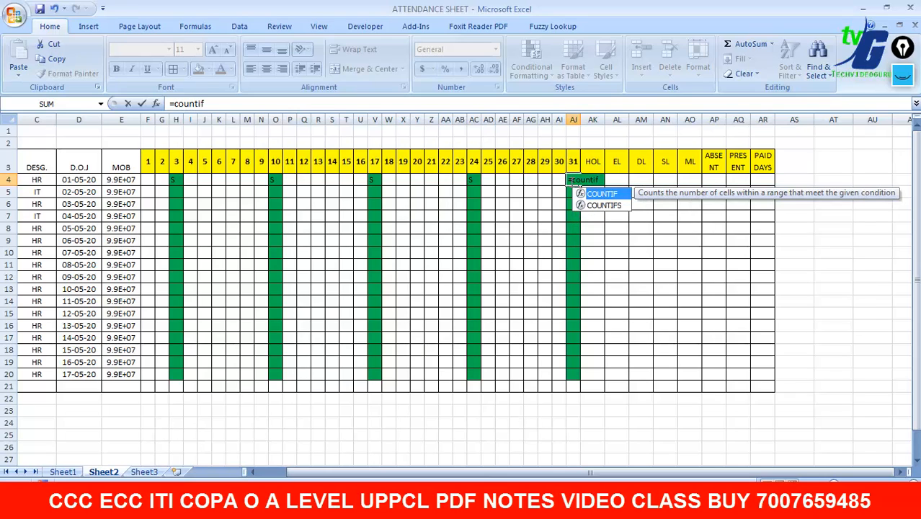
{"action": "key", "text": "Tab"}
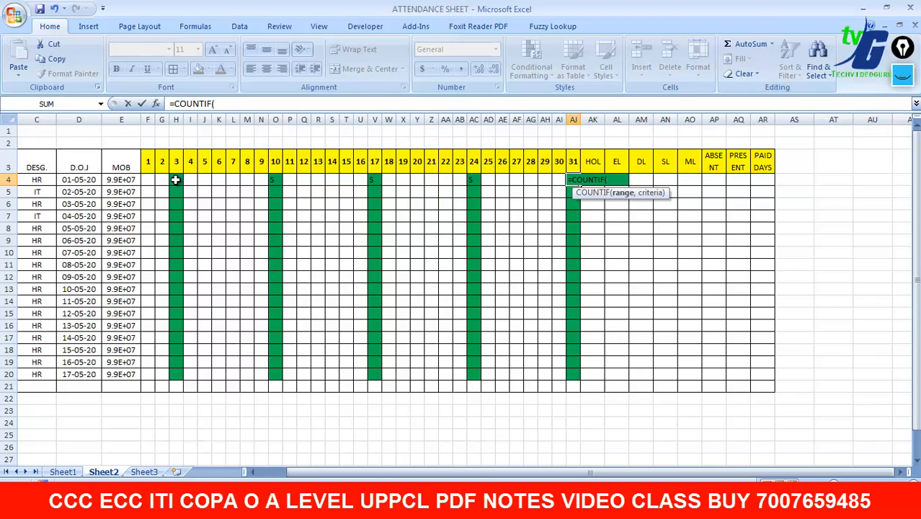
{"action": "left_click", "coordinate": [135, 503]}
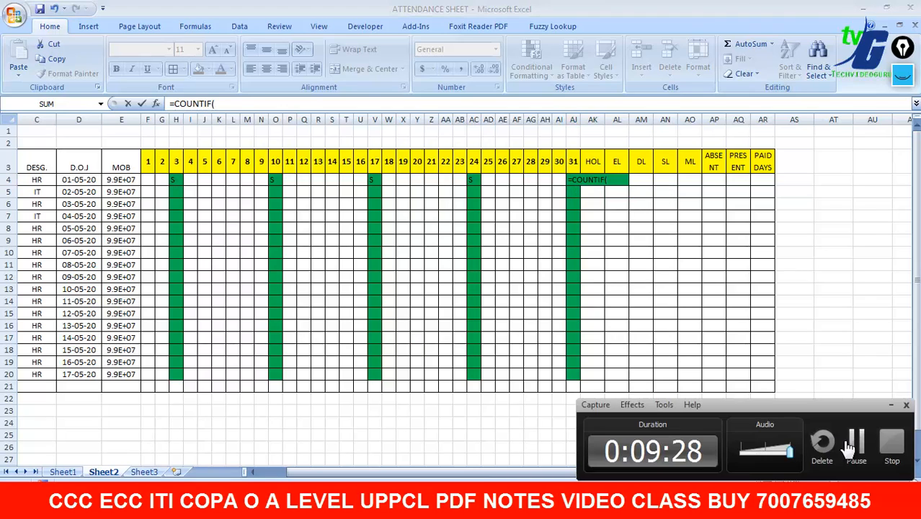
{"action": "left_click", "coordinate": [856, 443]}
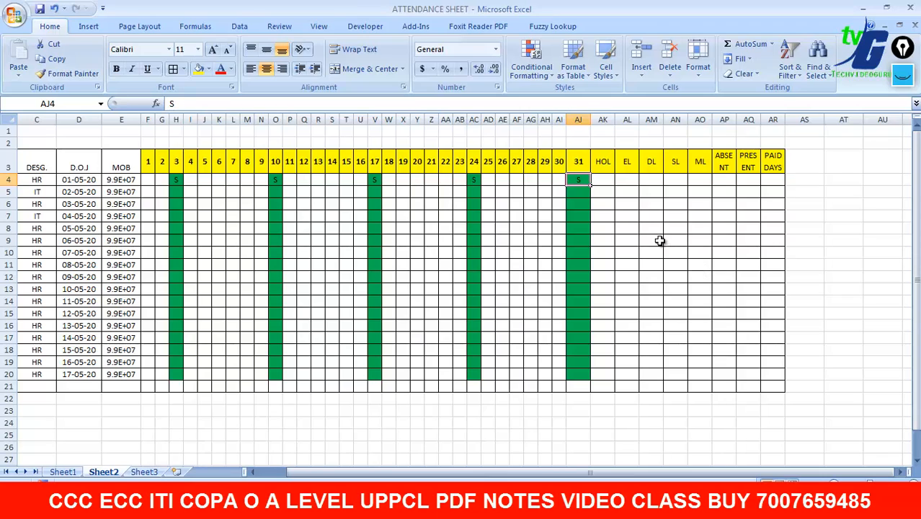
- Try counting the Sundays in AJ4 with =COUNTIF(H4:AI4,"S") and undo the entry
{"action": "type", "text": "="}
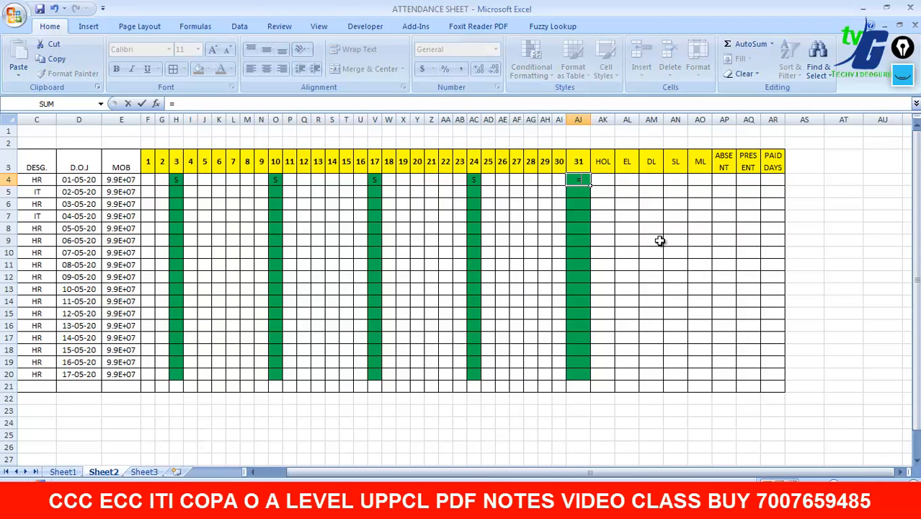
{"action": "type", "text": "countif"}
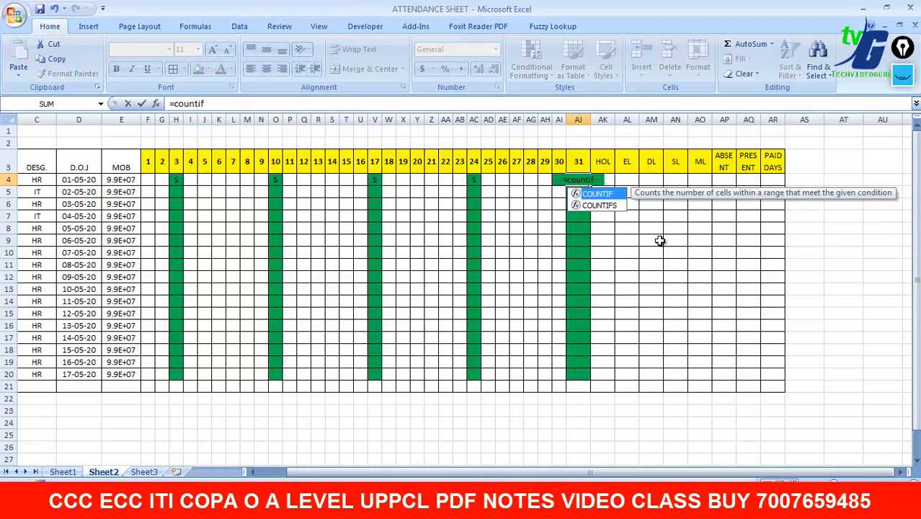
{"action": "key", "text": "Tab"}
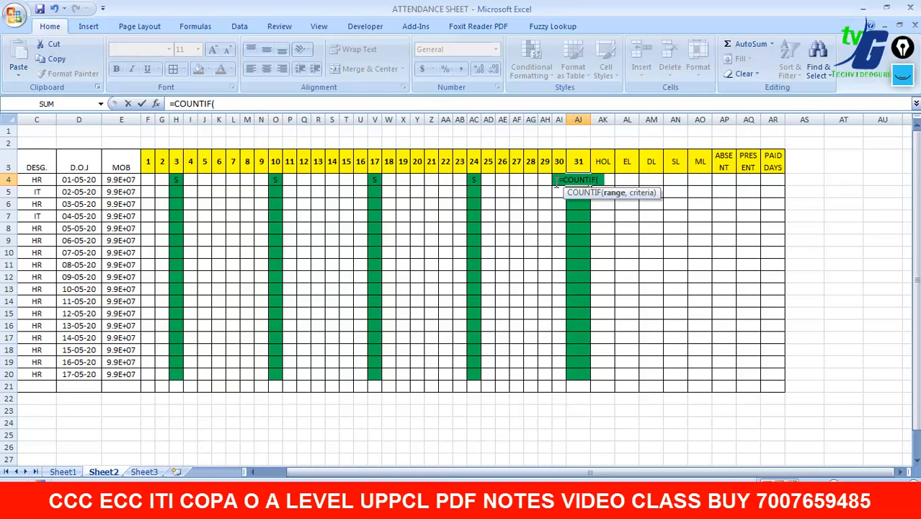
{"action": "left_click_drag", "start_coordinate": [174, 180], "coordinate": [556, 180]}
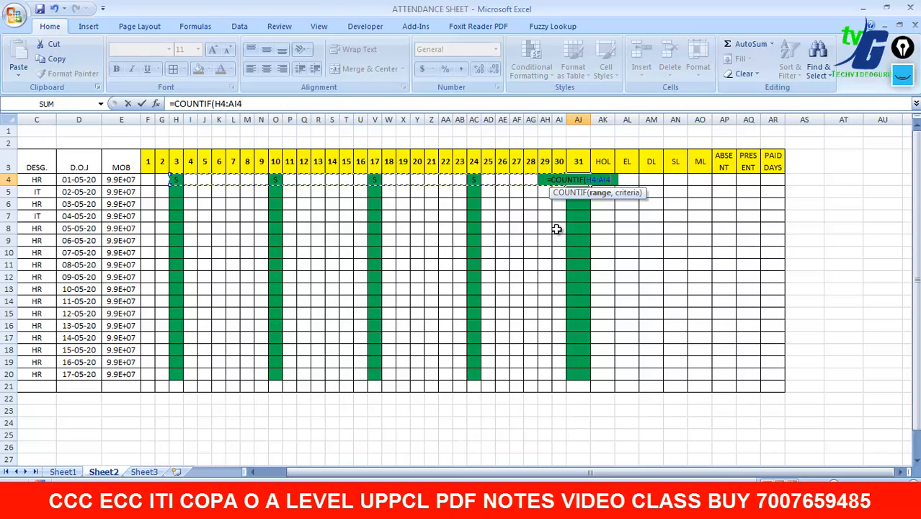
{"action": "type", "text": ","}
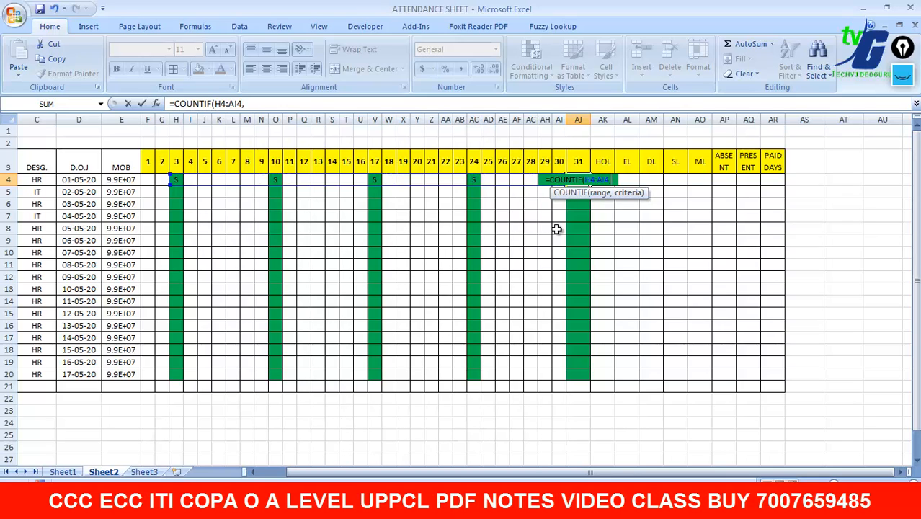
{"action": "type", "text": "\""}
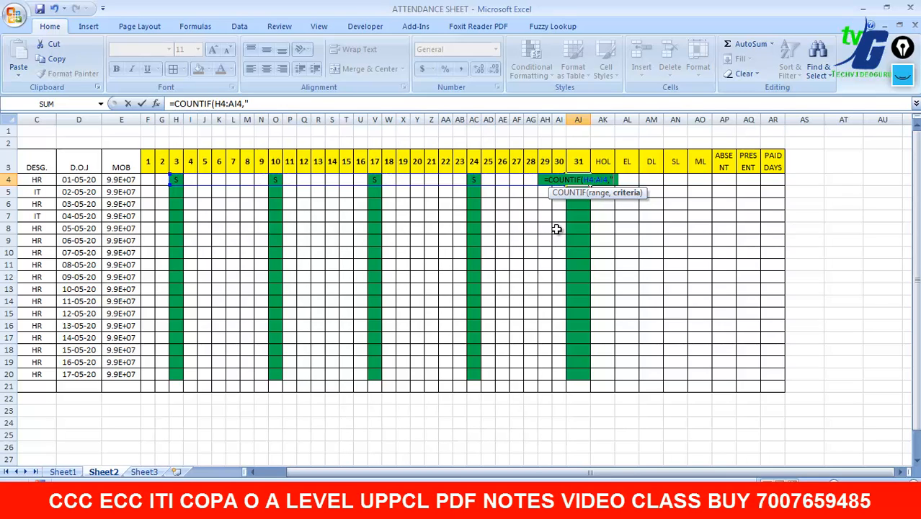
{"action": "type", "text": "S"}
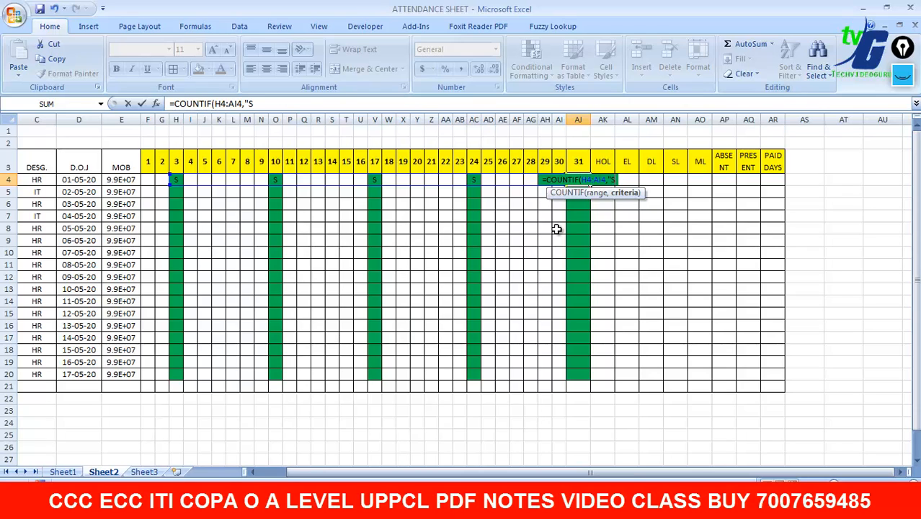
{"action": "type", "text": "\")"}
{"action": "key", "text": "Return"}
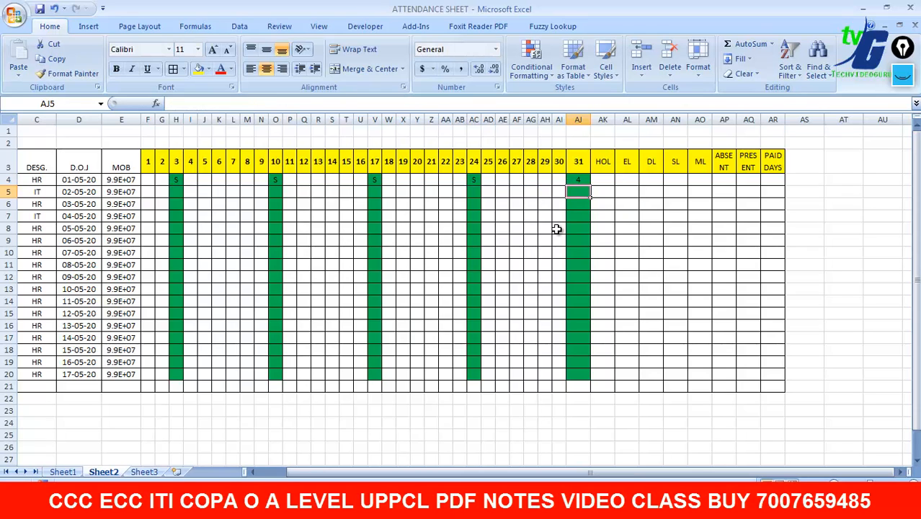
{"action": "left_click", "coordinate": [579, 179]}
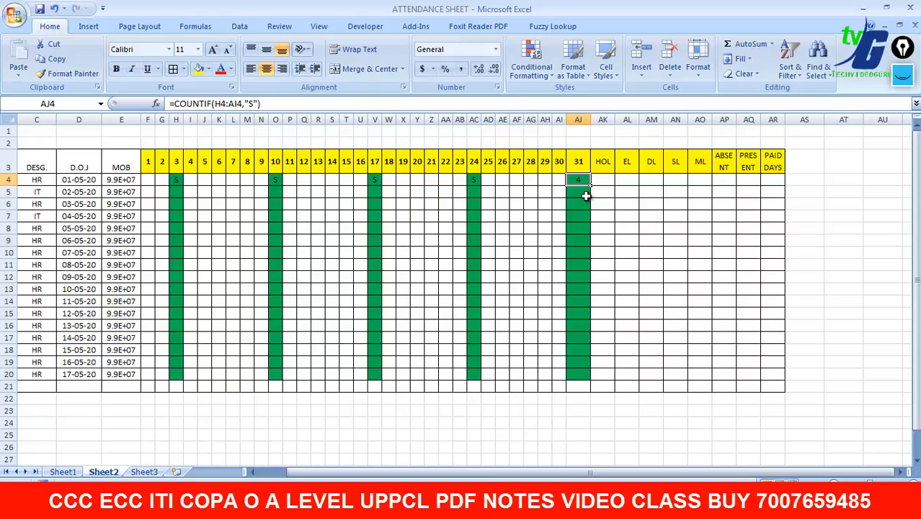
{"action": "key", "text": "ctrl+z"}
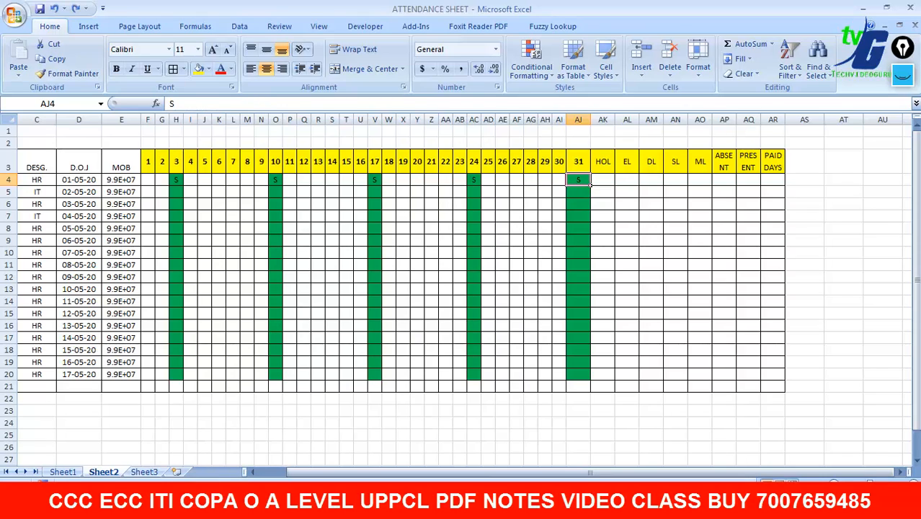
{"action": "left_click", "coordinate": [174, 507]}
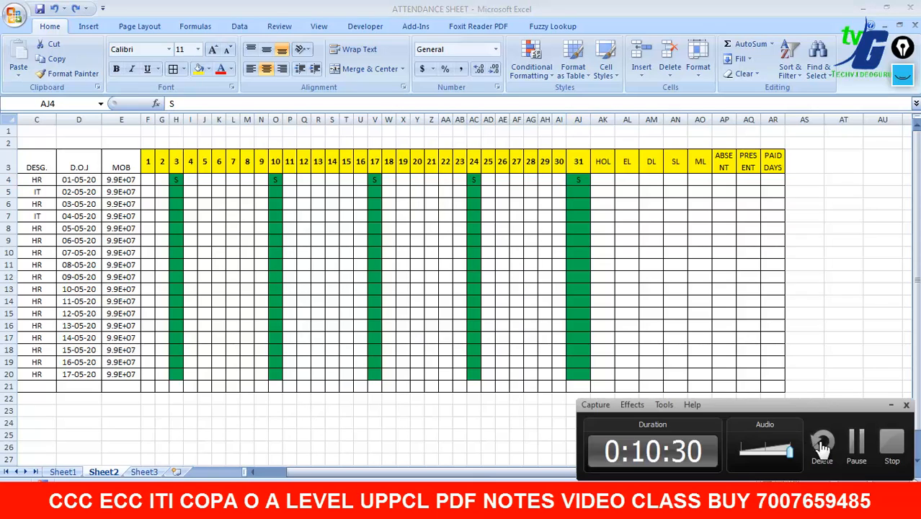
{"action": "left_click", "coordinate": [857, 445]}
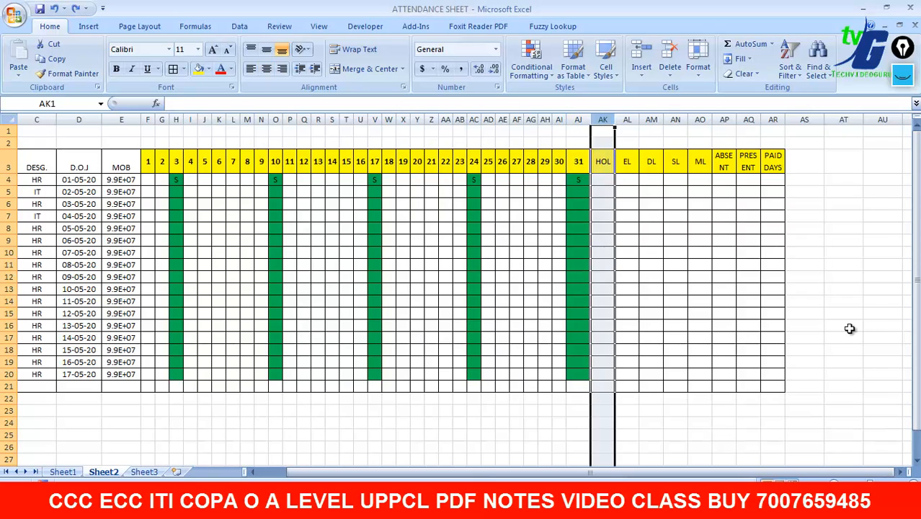
{"action": "left_click", "coordinate": [850, 329]}
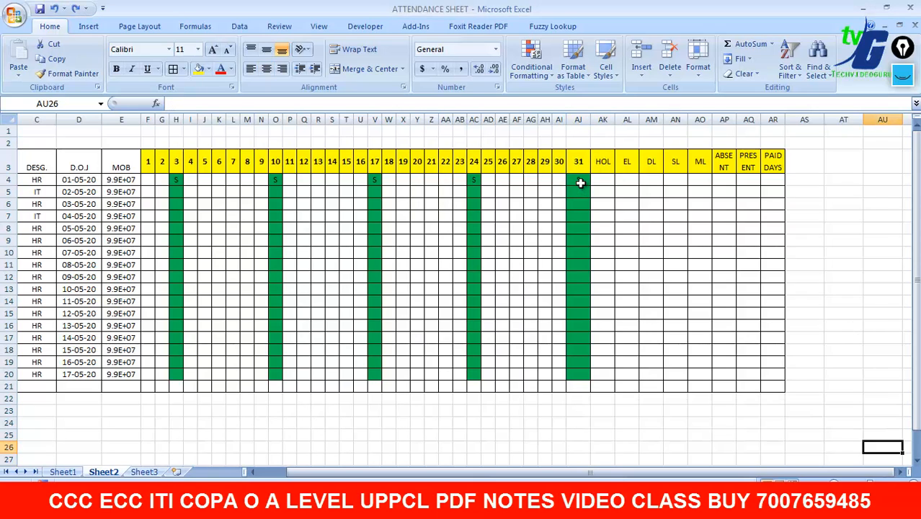
{"action": "left_click", "coordinate": [582, 180]}
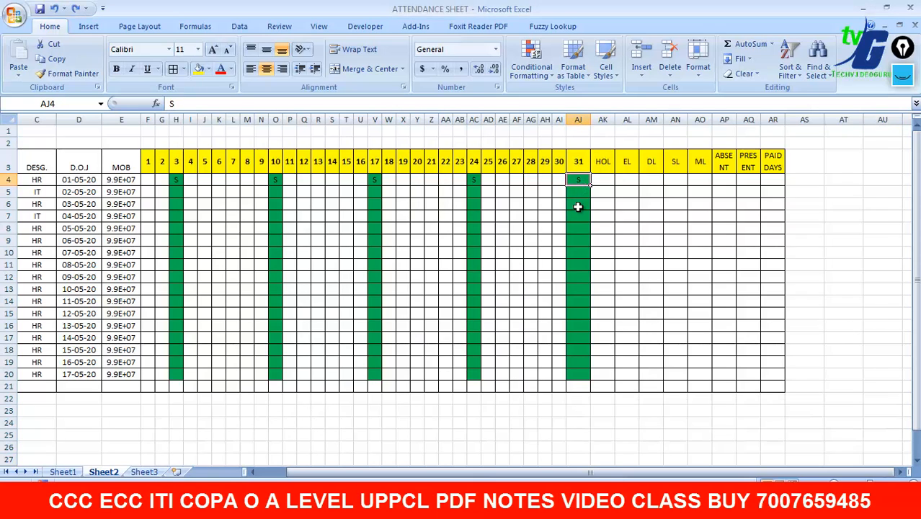
- Insert a column before HOL with the header "sun" in AK3, and narrow the day 31 column AJ
{"action": "right_click", "coordinate": [603, 121]}
{"action": "left_click", "coordinate": [634, 189]}
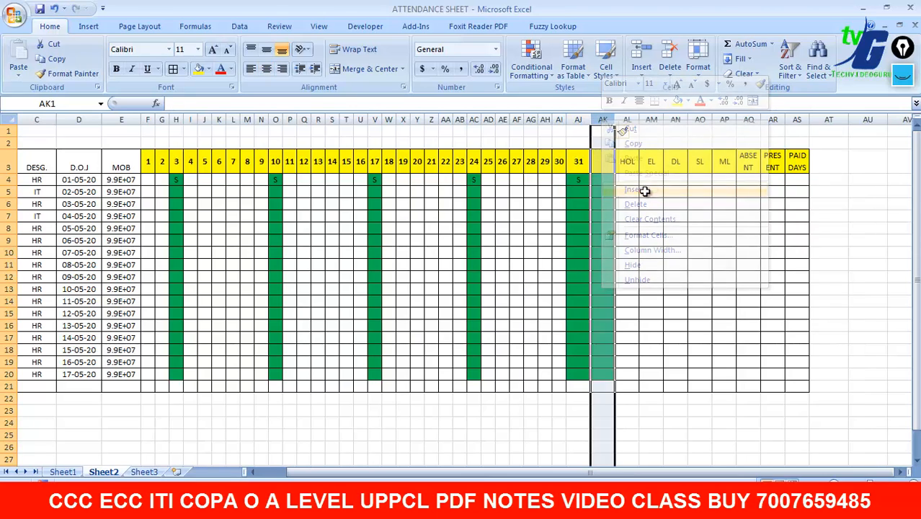
{"action": "left_click", "coordinate": [605, 166]}
{"action": "type", "text": "sun"}
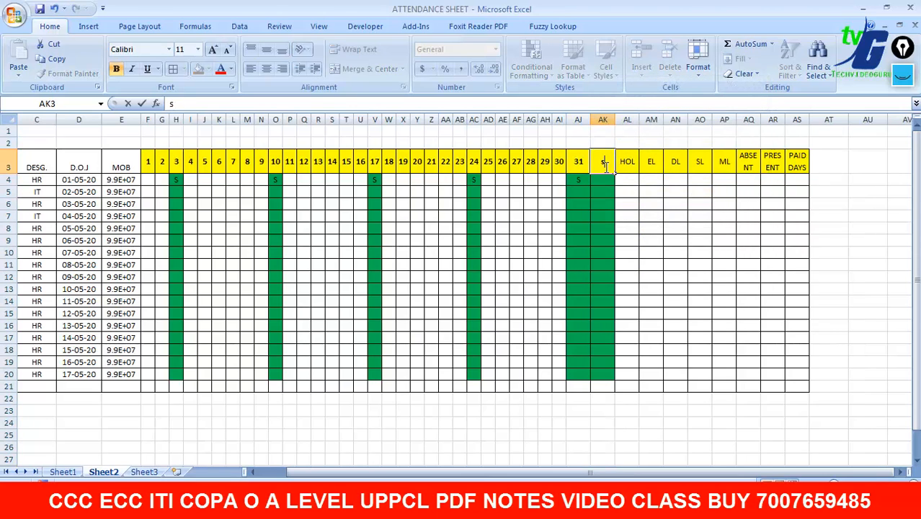
{"action": "left_click", "coordinate": [859, 227]}
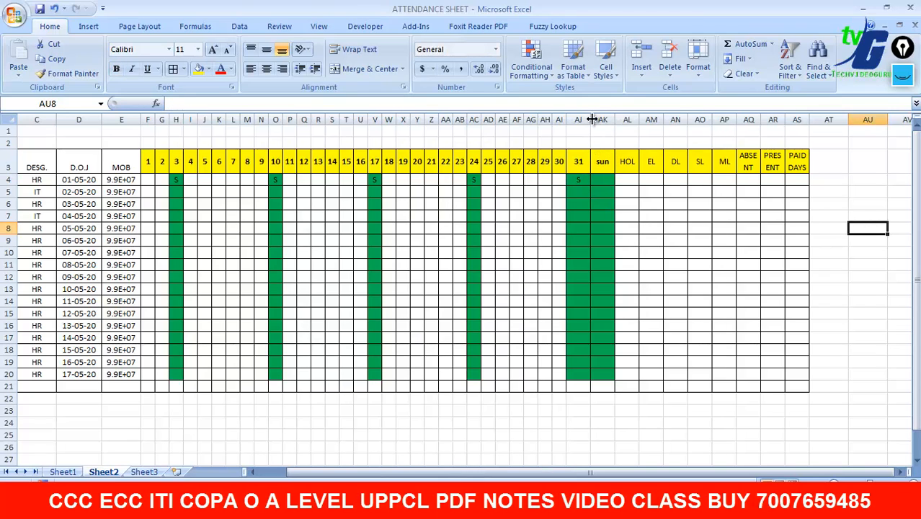
{"action": "left_click_drag", "start_coordinate": [590, 119], "coordinate": [585, 122]}
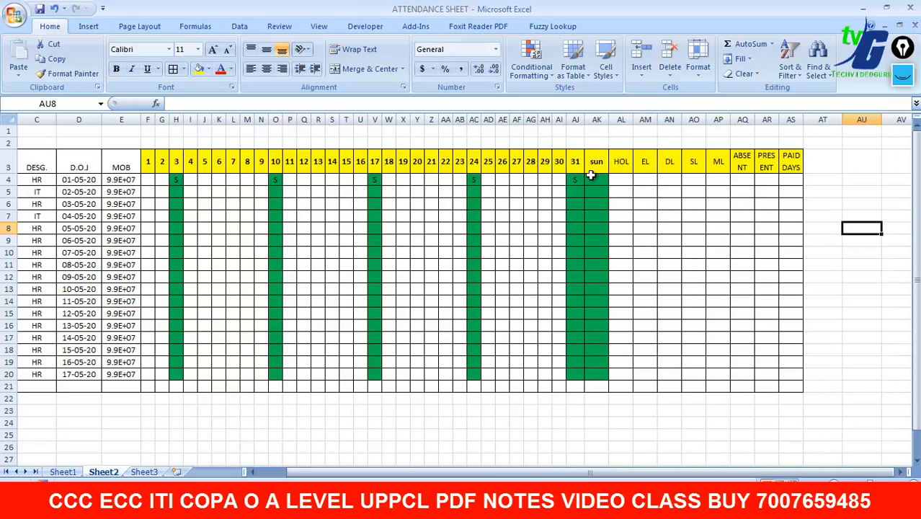
- Count the Sundays for the first employee in AK4 with =COUNTIF(H4:AJ4,"S")
{"action": "left_click", "coordinate": [597, 180]}
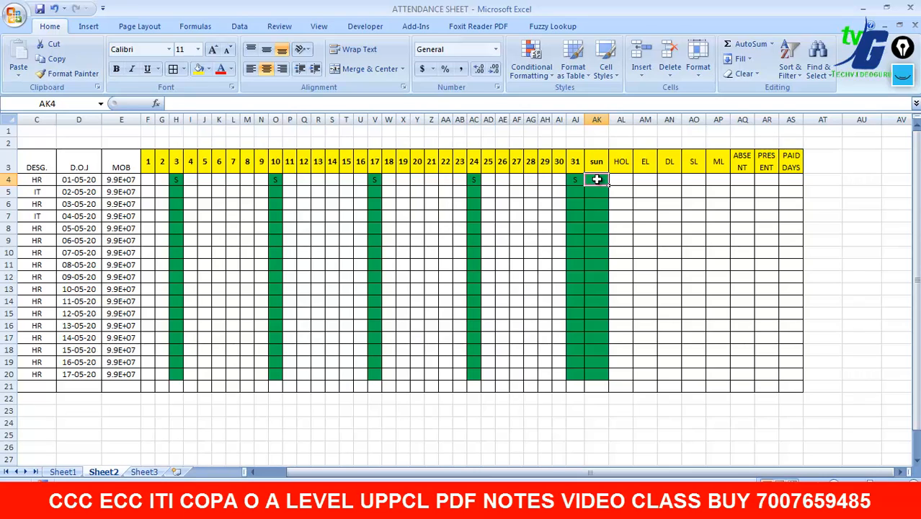
{"action": "type", "text": "="}
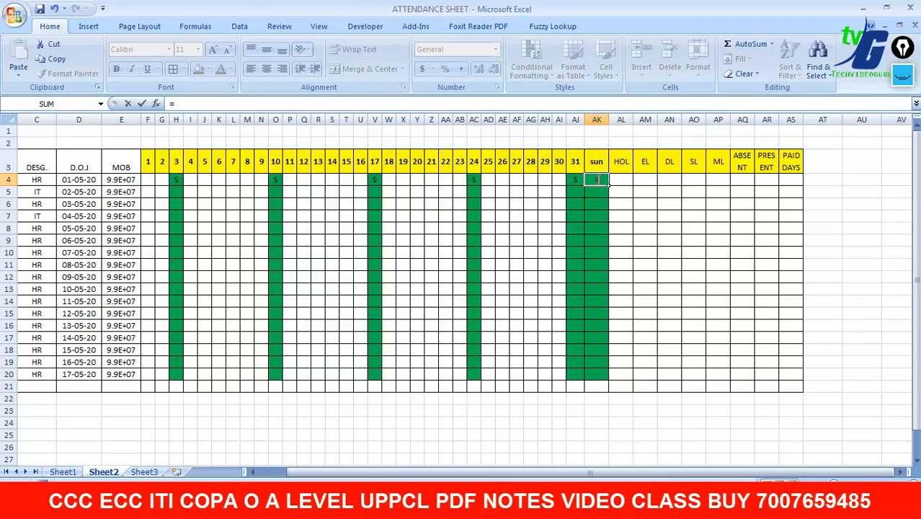
{"action": "type", "text": "count"}
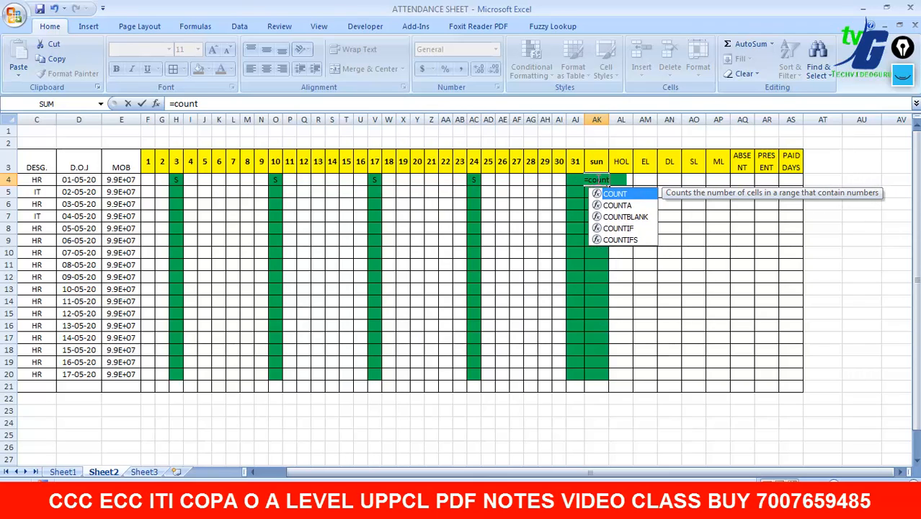
{"action": "type", "text": "if"}
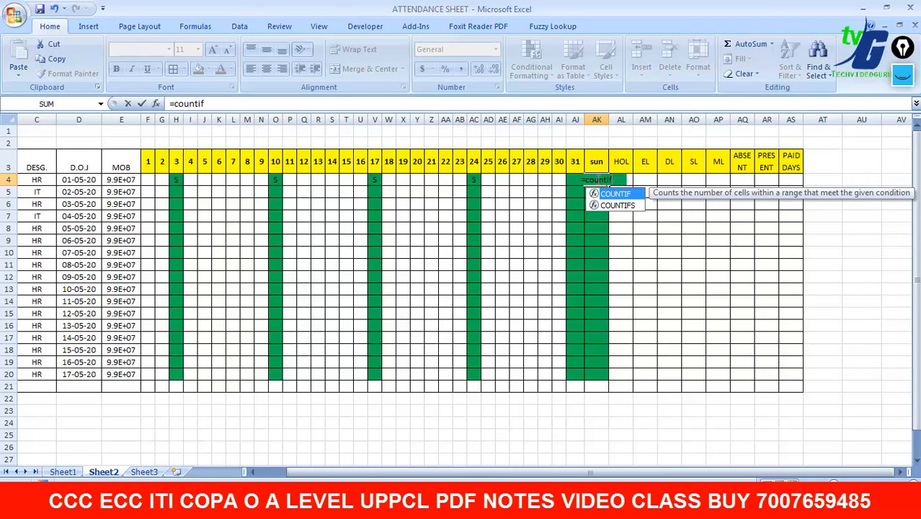
{"action": "key", "text": "Tab"}
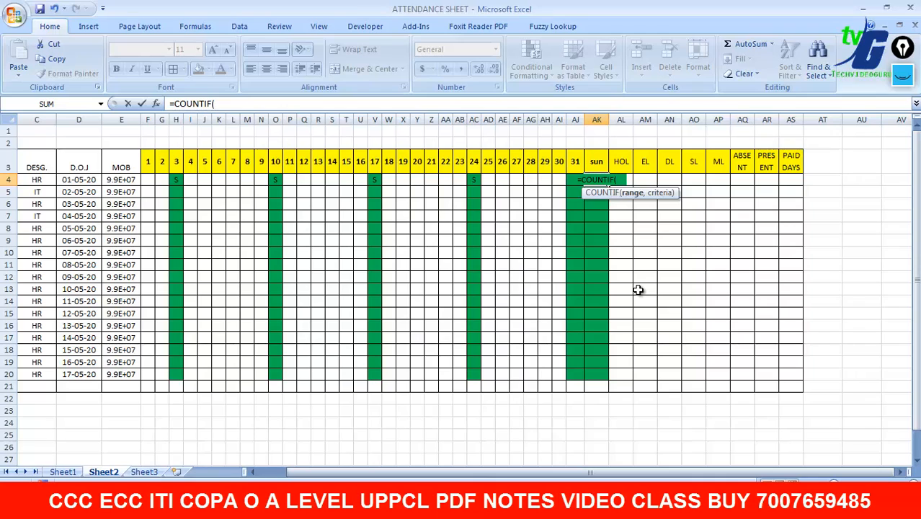
{"action": "left_click_drag", "start_coordinate": [175, 180], "coordinate": [574, 181]}
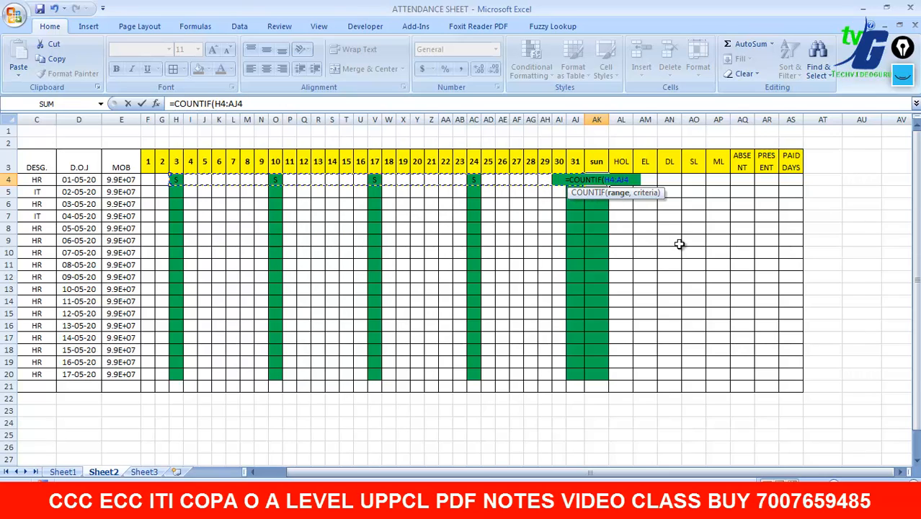
{"action": "type", "text": ",\""}
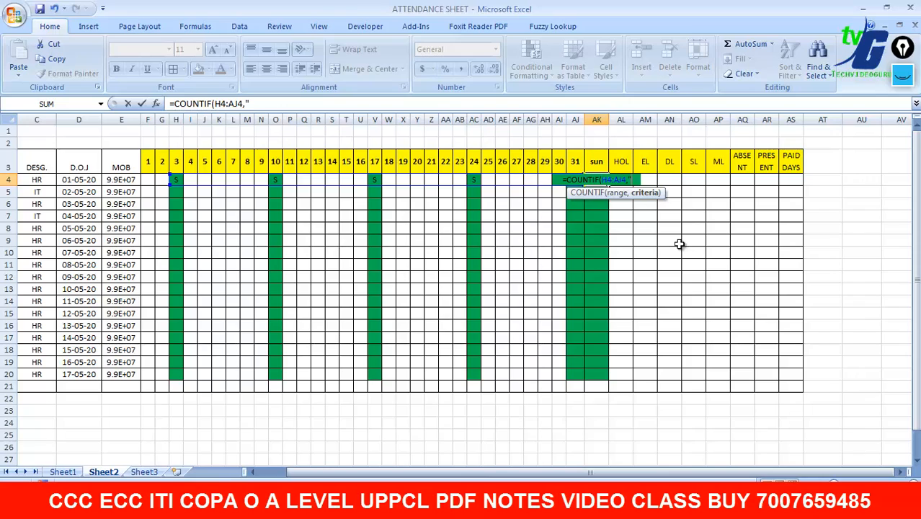
{"action": "type", "text": "S\")"}
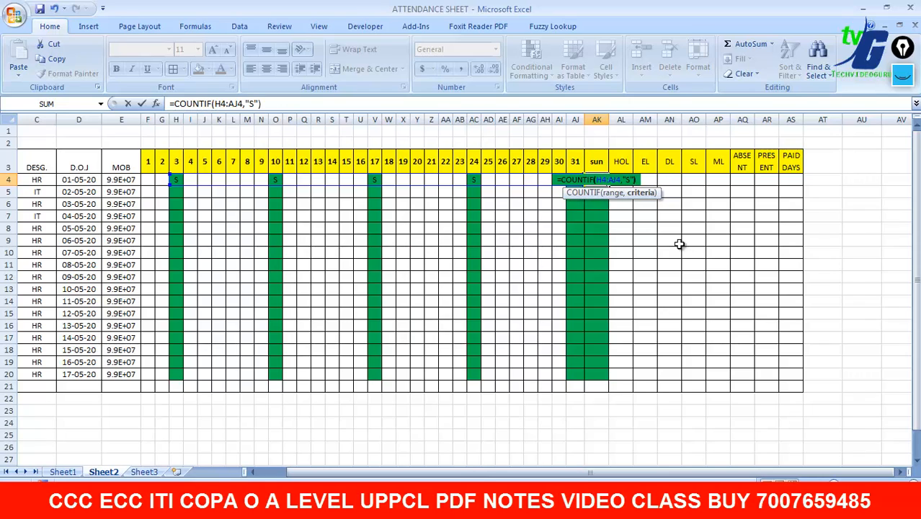
{"action": "key", "text": "Return"}
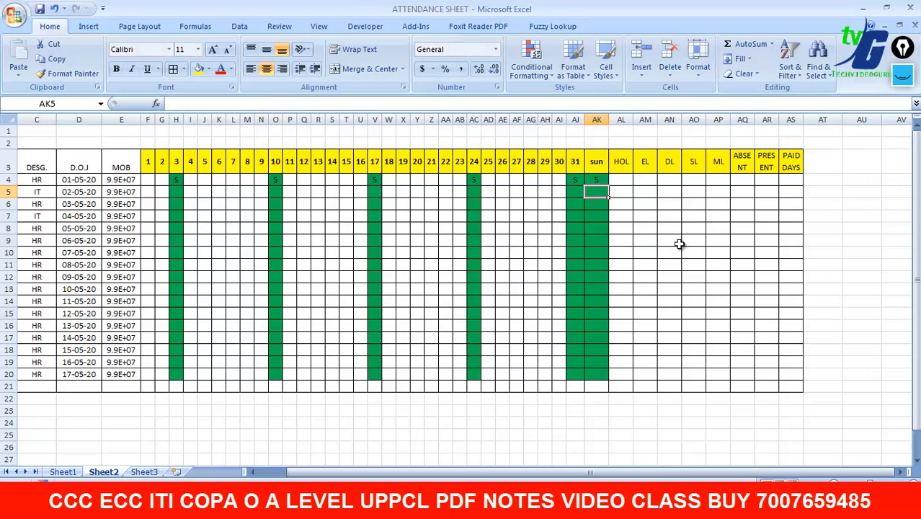
{"action": "left_click", "coordinate": [597, 180]}
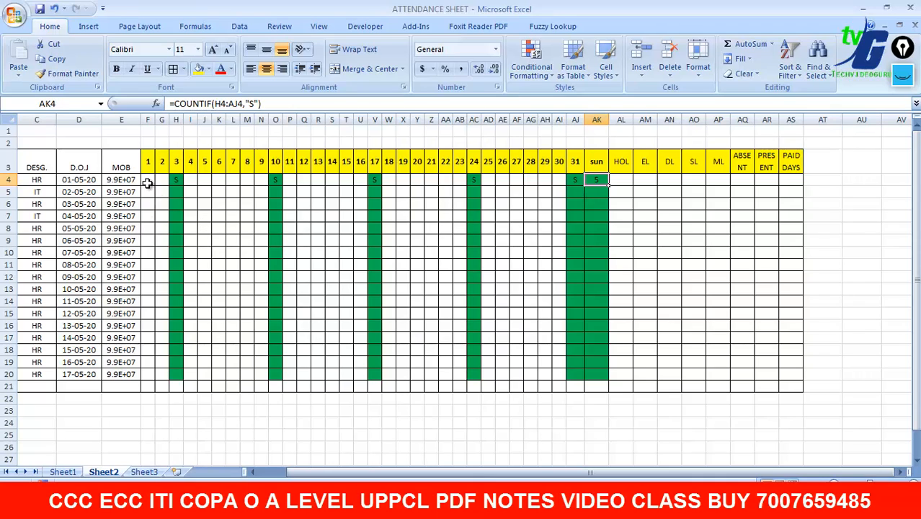
- Fill the day 1 and 2 cells F4:G20 with standard orange
{"action": "left_click_drag", "start_coordinate": [147, 180], "coordinate": [165, 377]}
{"action": "left_click", "coordinate": [209, 69]}
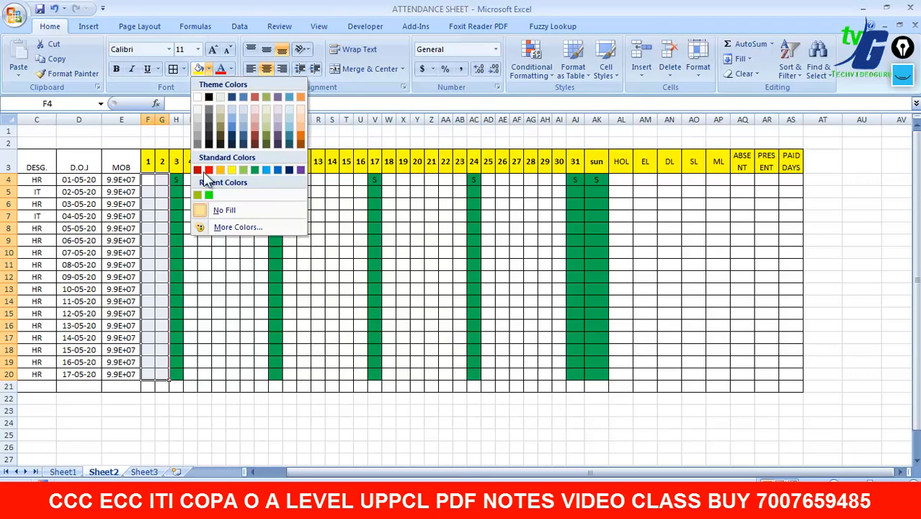
{"action": "left_click", "coordinate": [220, 169]}
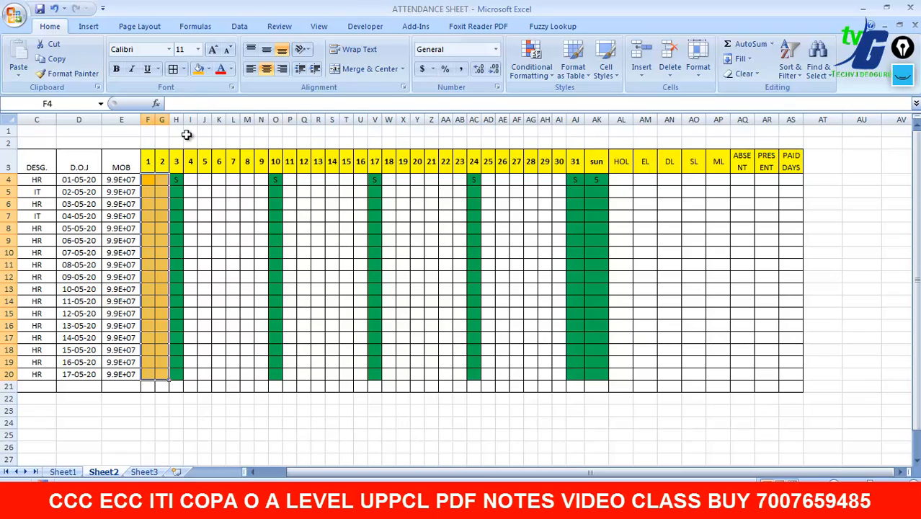
- Copy the orange formatting with Format Painter to the remaining weekday blocks I4:N20, P4:U20, W4:AB20 and AD4:AI20
{"action": "left_click", "coordinate": [64, 75]}
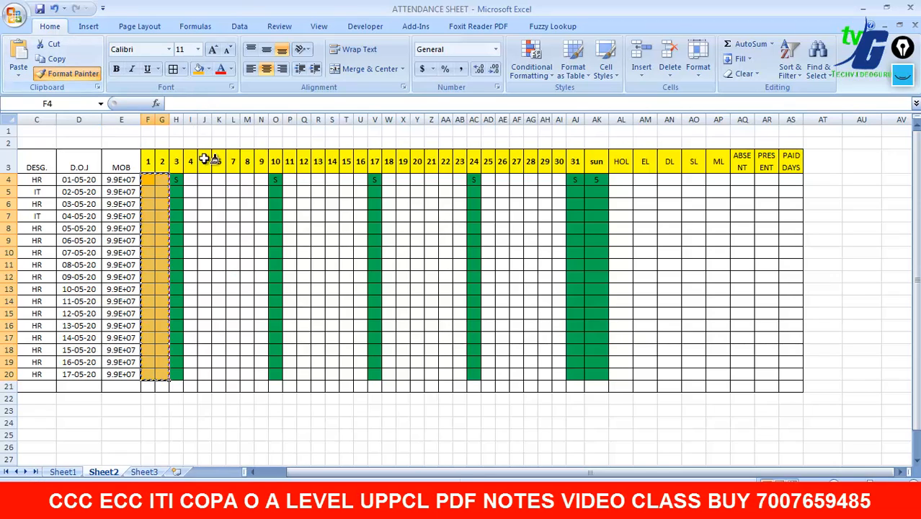
{"action": "mouse_move", "coordinate": [190, 179]}
{"action": "left_mouse_down"}
{"action": "mouse_move", "coordinate": [236, 231]}
{"action": "mouse_move", "coordinate": [258, 376]}
{"action": "left_mouse_up"}
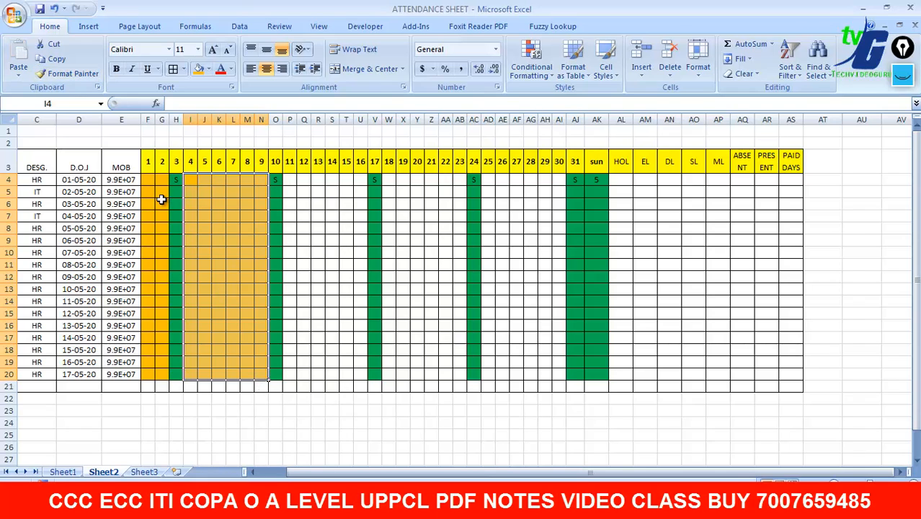
{"action": "left_click", "coordinate": [67, 73]}
{"action": "mouse_move", "coordinate": [292, 181]}
{"action": "left_mouse_down"}
{"action": "mouse_move", "coordinate": [349, 306]}
{"action": "mouse_move", "coordinate": [359, 374]}
{"action": "left_mouse_up"}
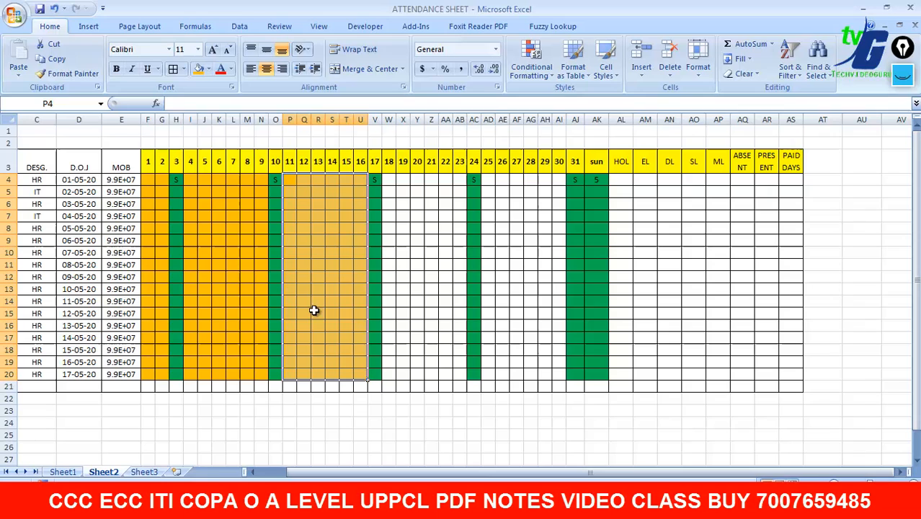
{"action": "left_click", "coordinate": [67, 74]}
{"action": "mouse_move", "coordinate": [391, 180]}
{"action": "left_mouse_down"}
{"action": "mouse_move", "coordinate": [469, 333]}
{"action": "mouse_move", "coordinate": [463, 375]}
{"action": "left_mouse_up"}
{"action": "left_click", "coordinate": [66, 73]}
{"action": "left_click_drag", "start_coordinate": [493, 181], "coordinate": [566, 374]}
{"action": "left_click", "coordinate": [67, 74]}
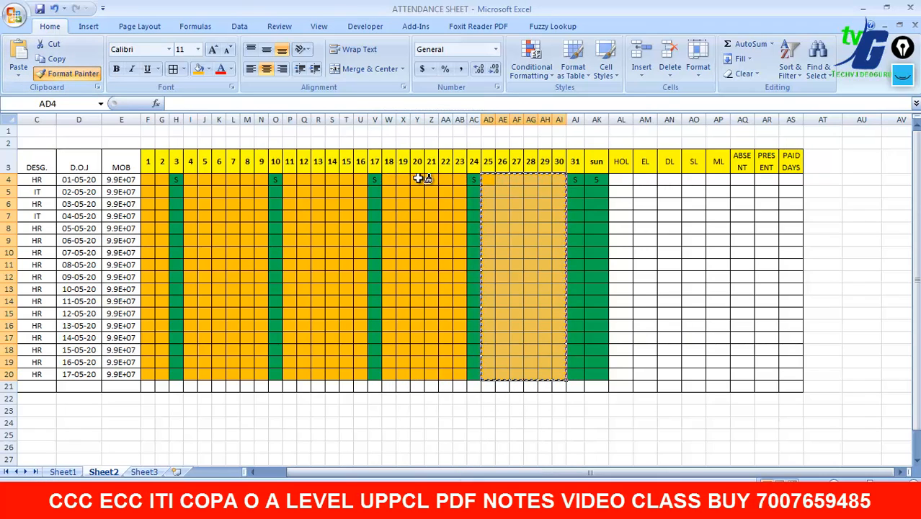
{"action": "left_click", "coordinate": [67, 74]}
{"action": "left_click", "coordinate": [851, 252]}
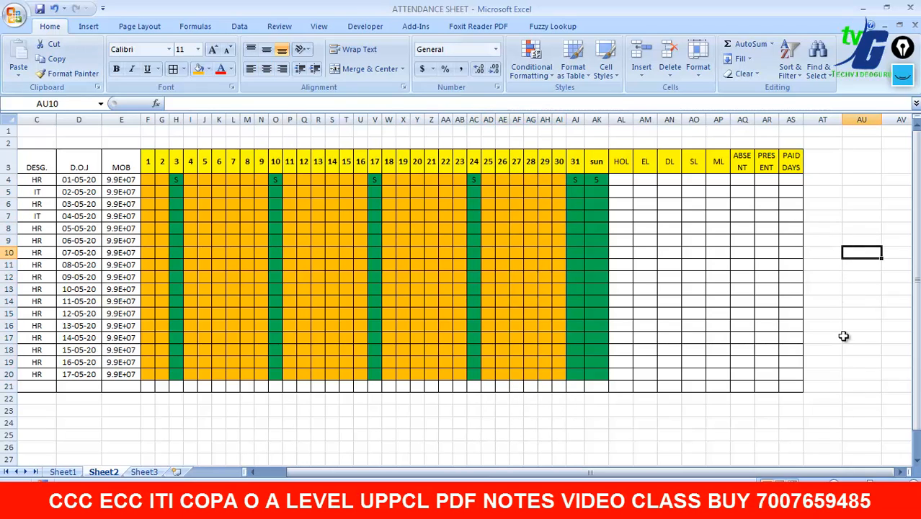
- Select H5, the empty cell below the first S in the day 3 column
{"action": "left_click", "coordinate": [600, 182]}
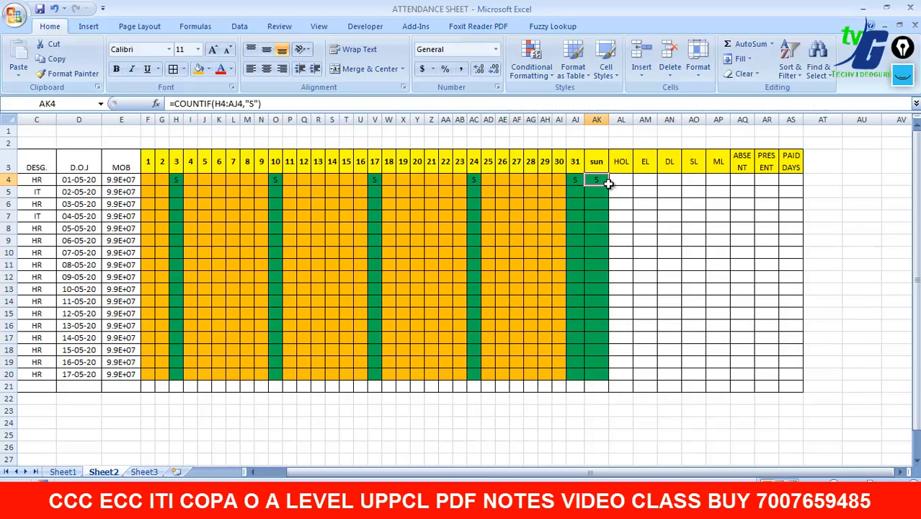
{"action": "left_click", "coordinate": [176, 194]}
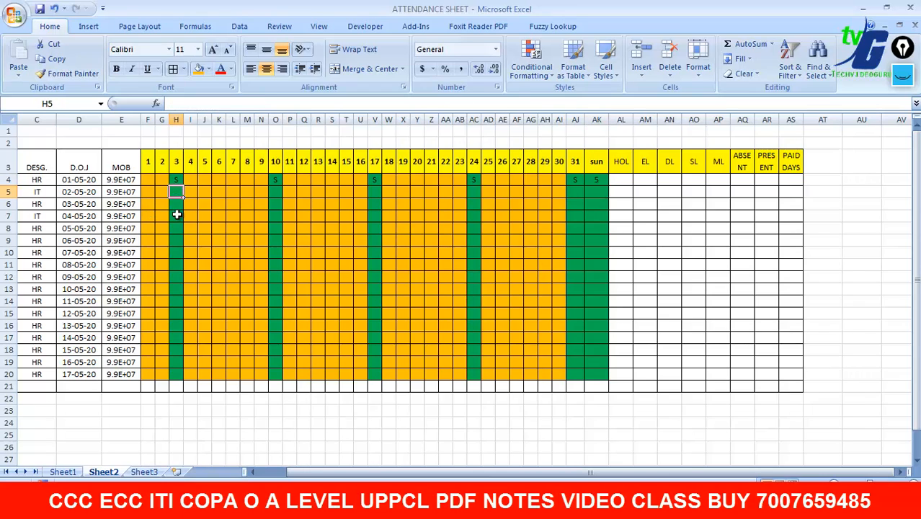
- Enter "s" in H5 and fill the Sunday COUNTIF formula from AK4 down through AK20
{"action": "type", "text": "s"}
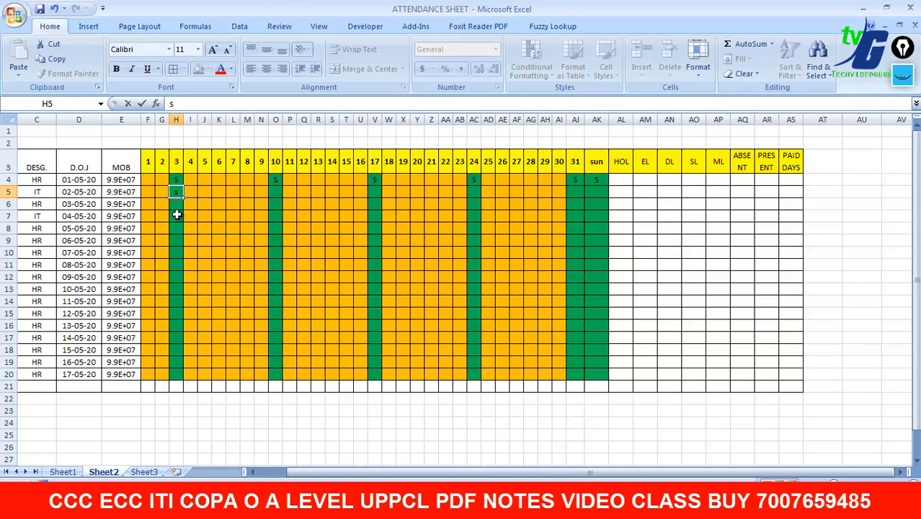
{"action": "left_click", "coordinate": [275, 192]}
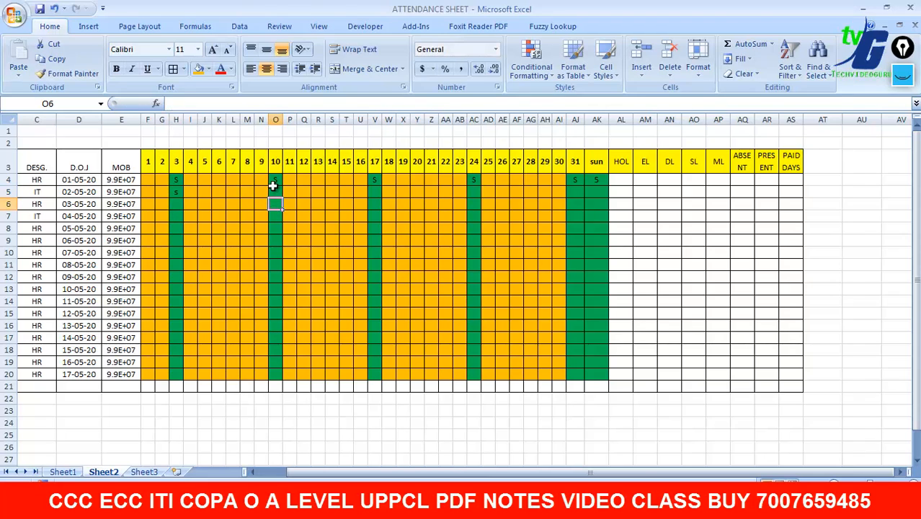
{"action": "left_click", "coordinate": [592, 192]}
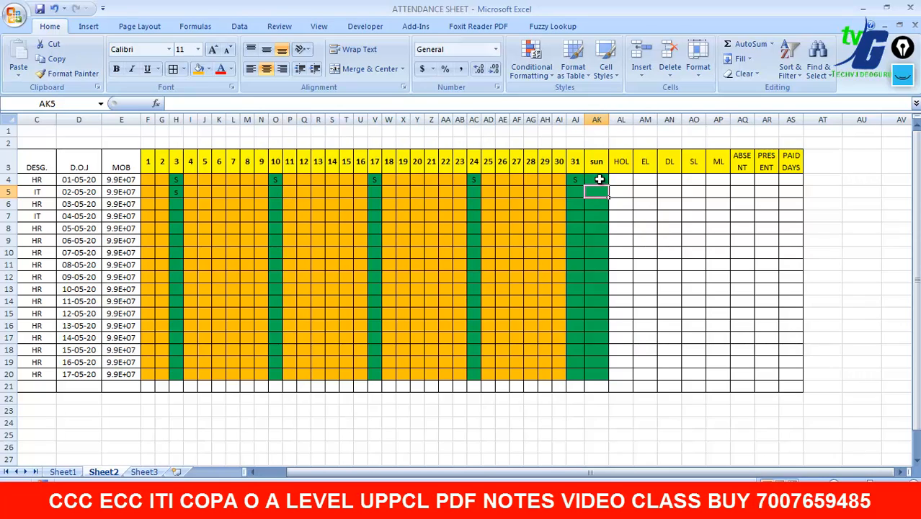
{"action": "left_click", "coordinate": [597, 183]}
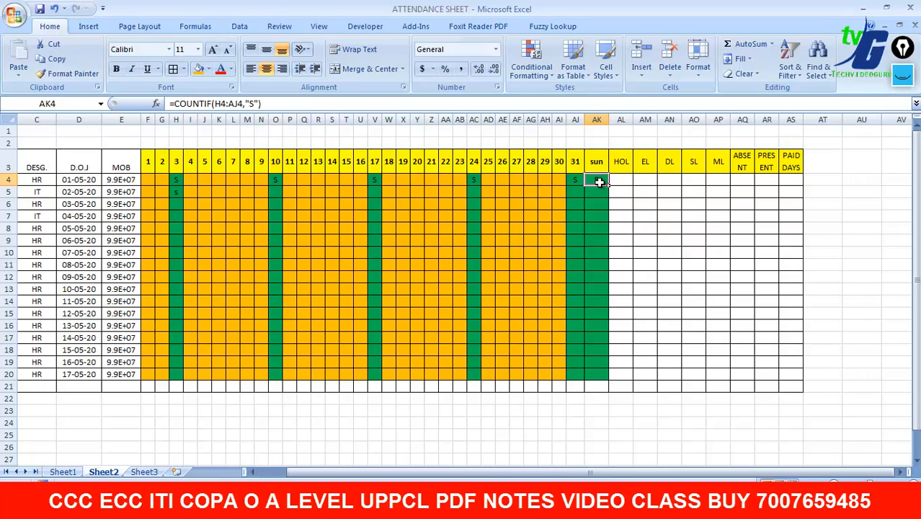
{"action": "left_click_drag", "start_coordinate": [609, 186], "coordinate": [611, 380]}
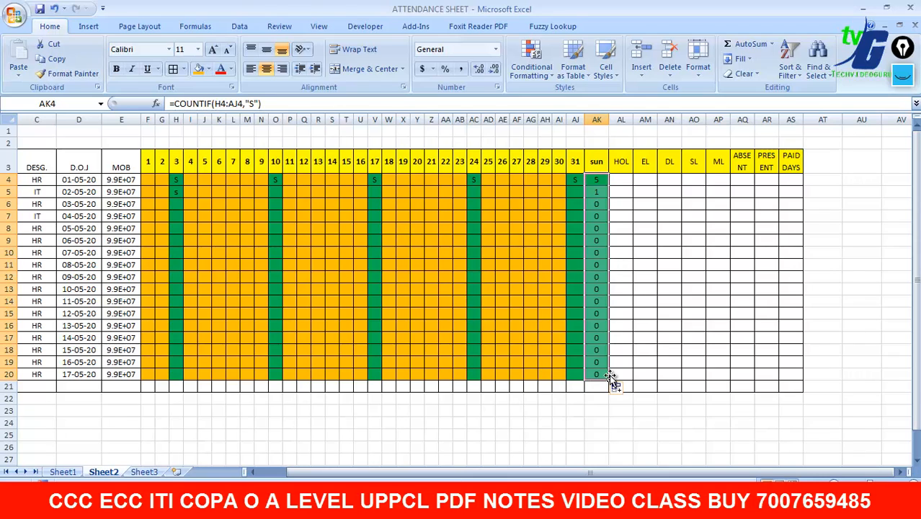
{"action": "left_click", "coordinate": [557, 436]}
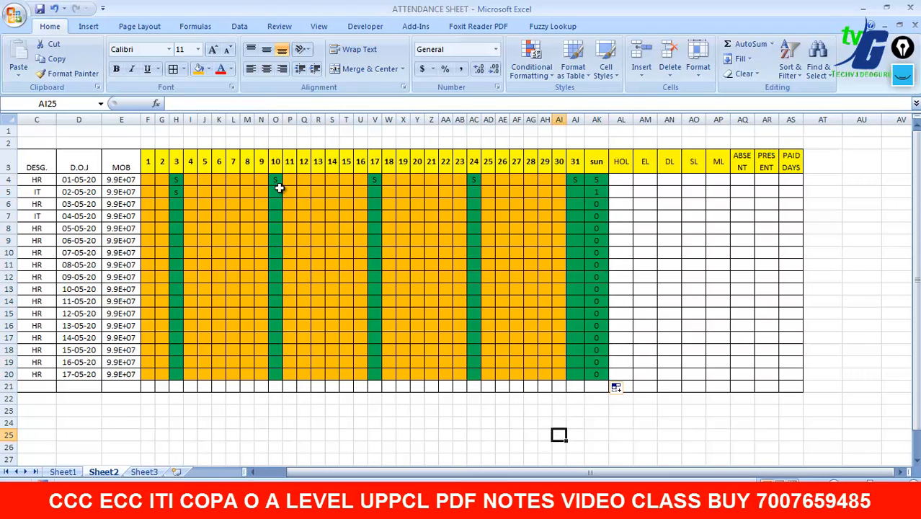
- Mark the remaining Sundays of row 5 with "S" in O5, V5, AC5 and AJ5
{"action": "left_click", "coordinate": [279, 191]}
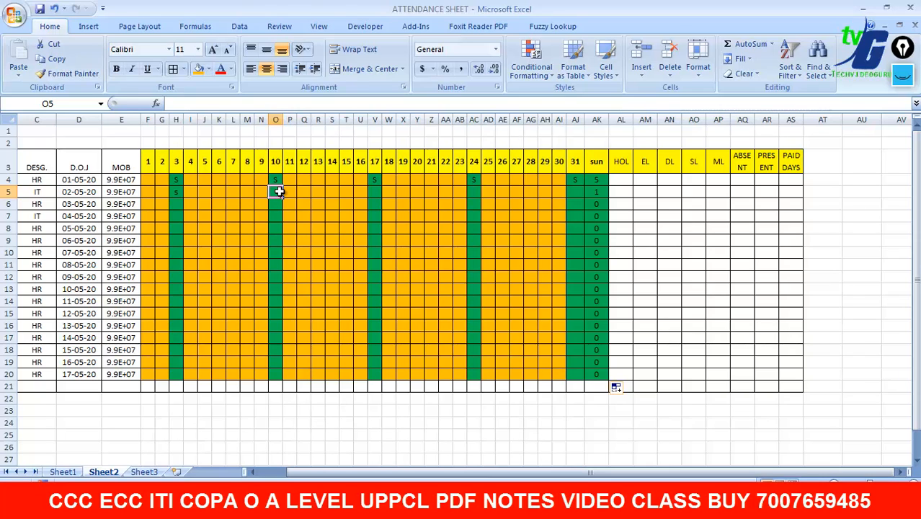
{"action": "type", "text": "S"}
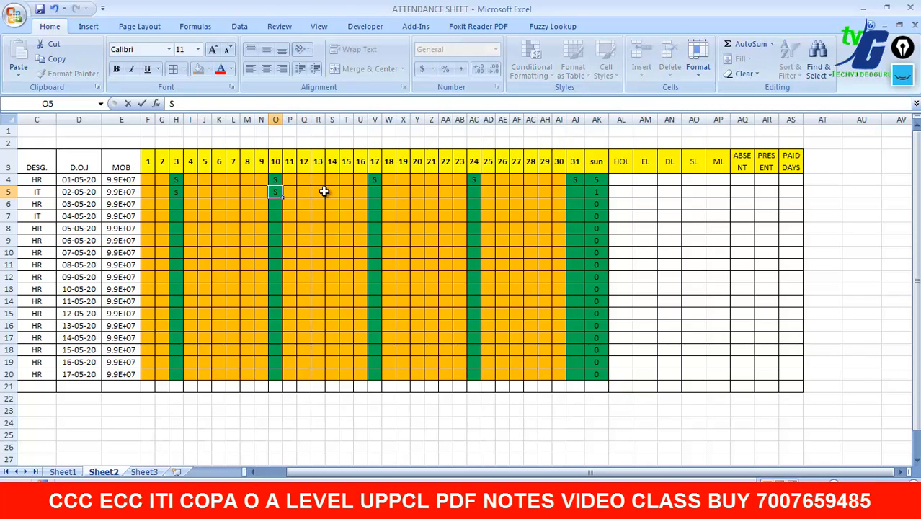
{"action": "left_click", "coordinate": [374, 192]}
{"action": "type", "text": "S"}
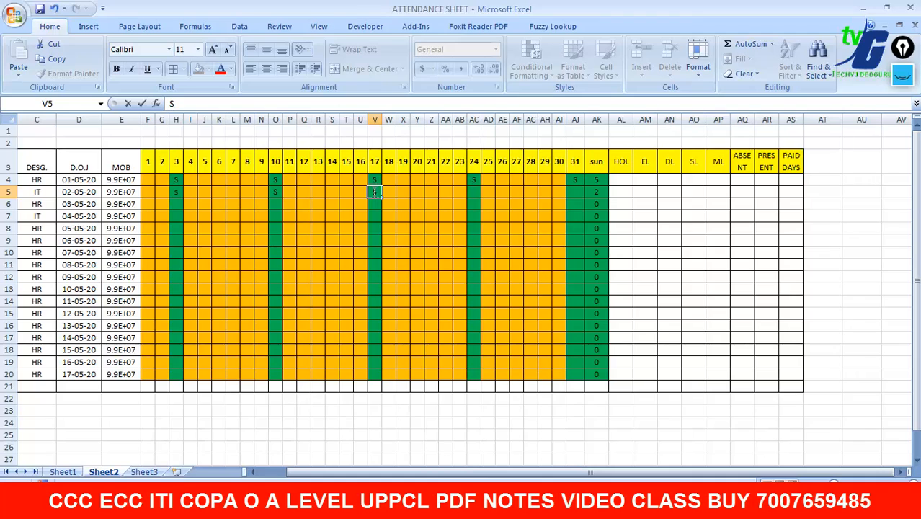
{"action": "left_click", "coordinate": [479, 192]}
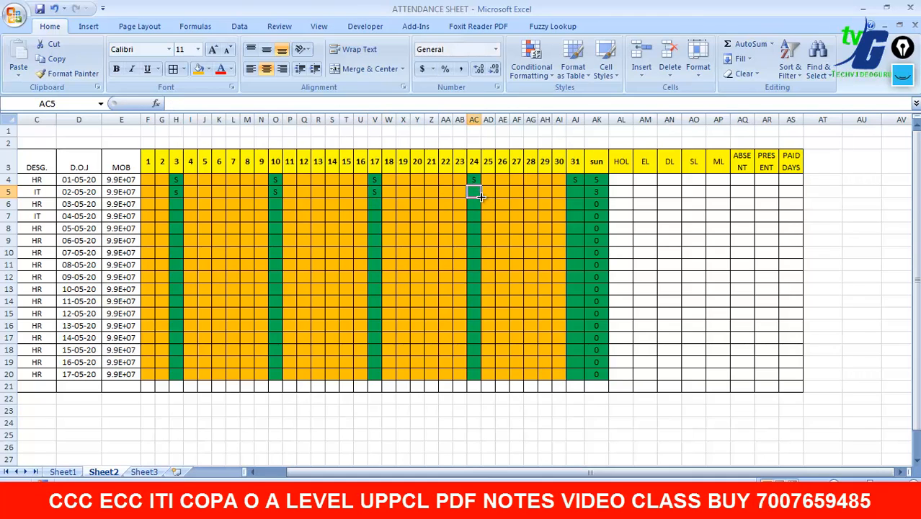
{"action": "type", "text": "S"}
{"action": "left_click", "coordinate": [575, 192]}
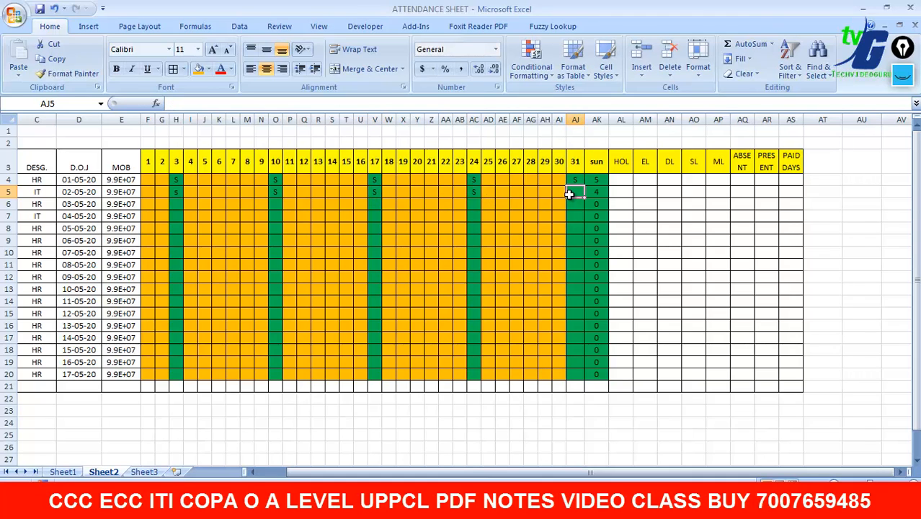
{"action": "type", "text": "S"}
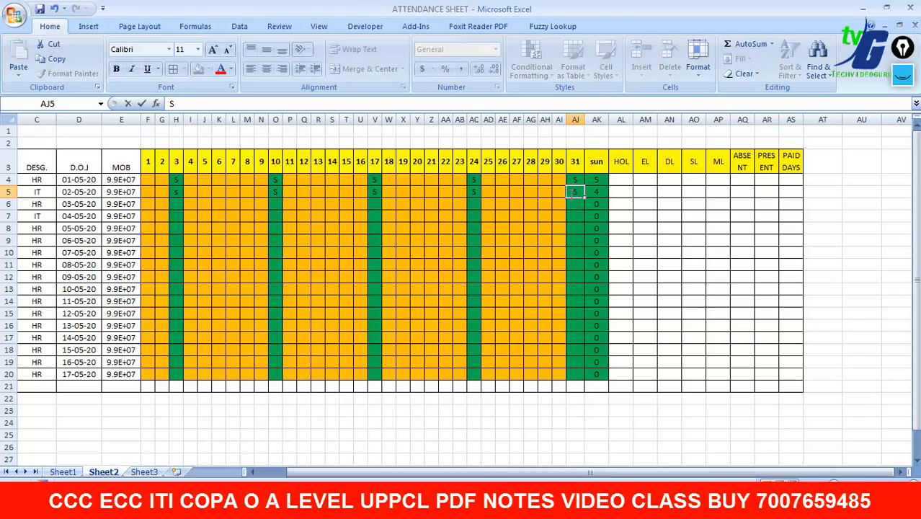
{"action": "left_click", "coordinate": [576, 411]}
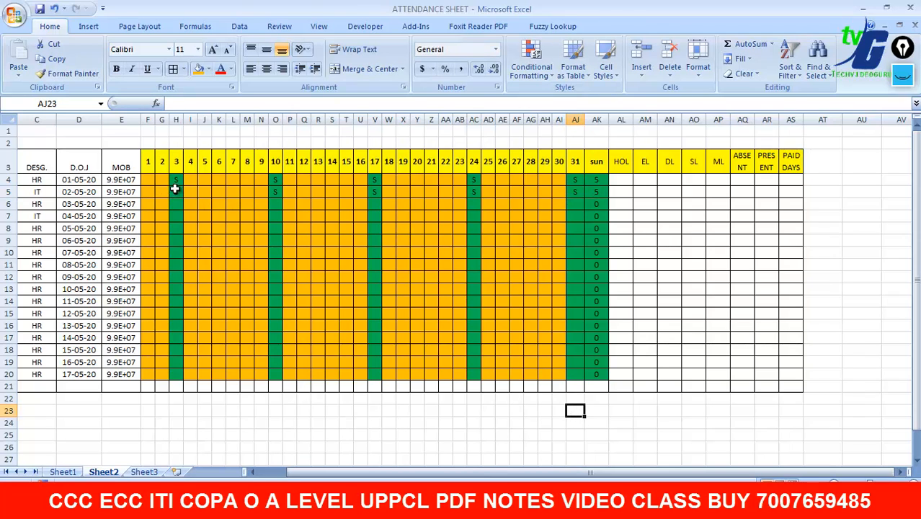
- Replace the lowercase entry in H5 with a capital "S"
{"action": "left_click_drag", "start_coordinate": [176, 192], "coordinate": [191, 205]}
{"action": "key", "text": "Up"}
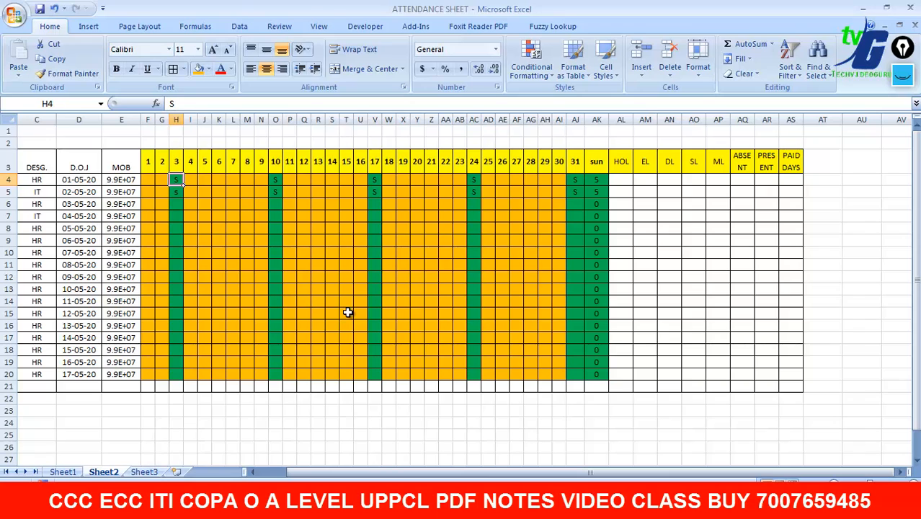
{"action": "key", "text": "Down"}
{"action": "type", "text": "S"}
{"action": "left_click_drag", "start_coordinate": [625, 439], "coordinate": [626, 443]}
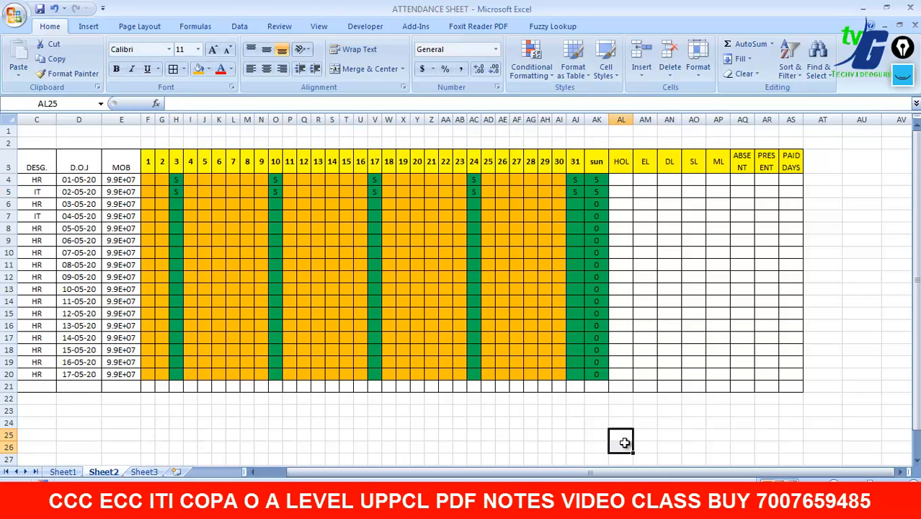
- Enter =COUNTIF(F4:AJ4,"H") in the first HOL cell, AL4, and fill it down through AL20
{"action": "left_click", "coordinate": [910, 484]}
{"action": "left_click", "coordinate": [912, 482]}
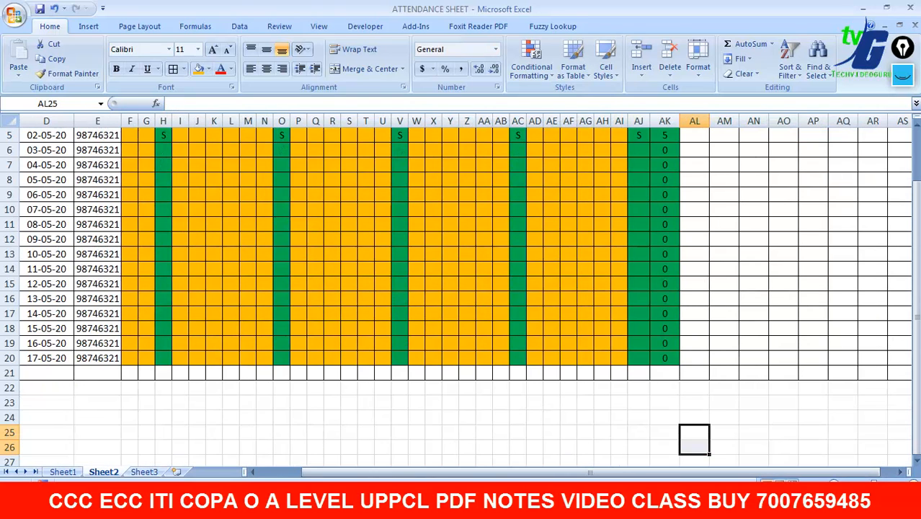
{"action": "left_click_drag", "start_coordinate": [917, 393], "coordinate": [917, 349]}
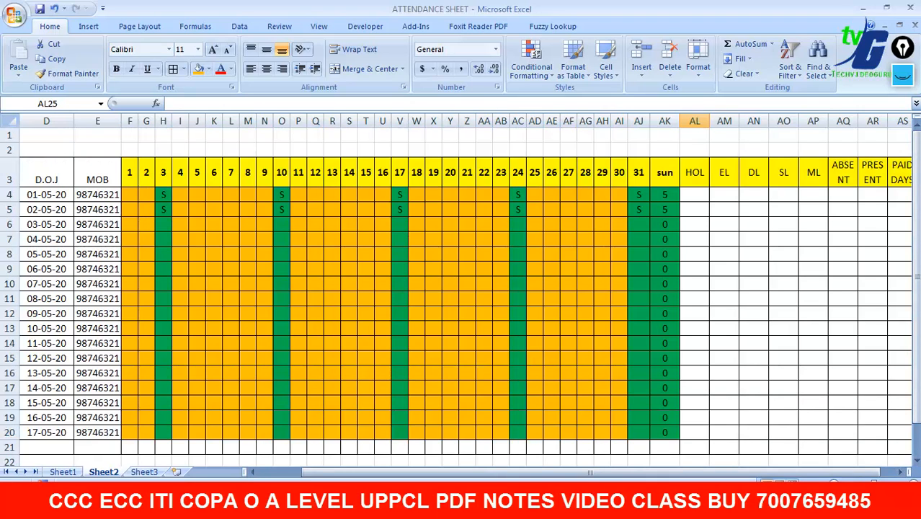
{"action": "left_click", "coordinate": [834, 483]}
{"action": "left_click", "coordinate": [683, 188]}
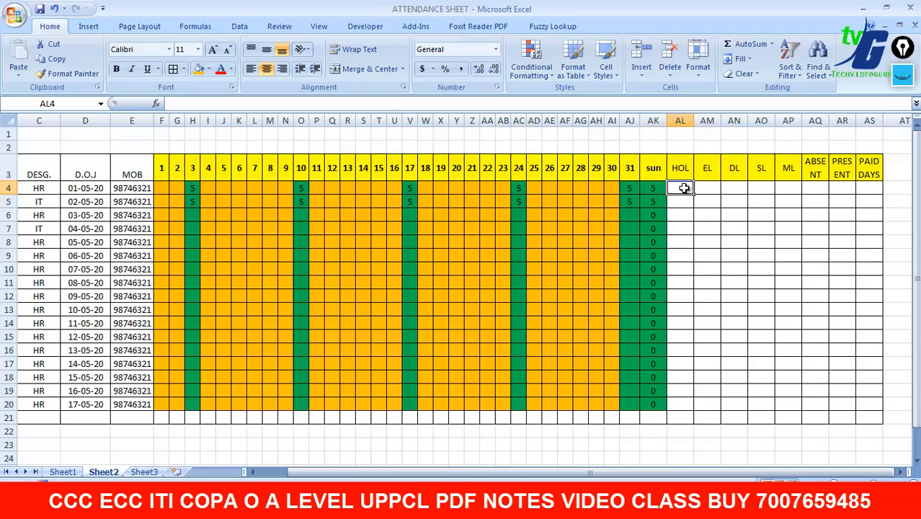
{"action": "type", "text": "=COU"}
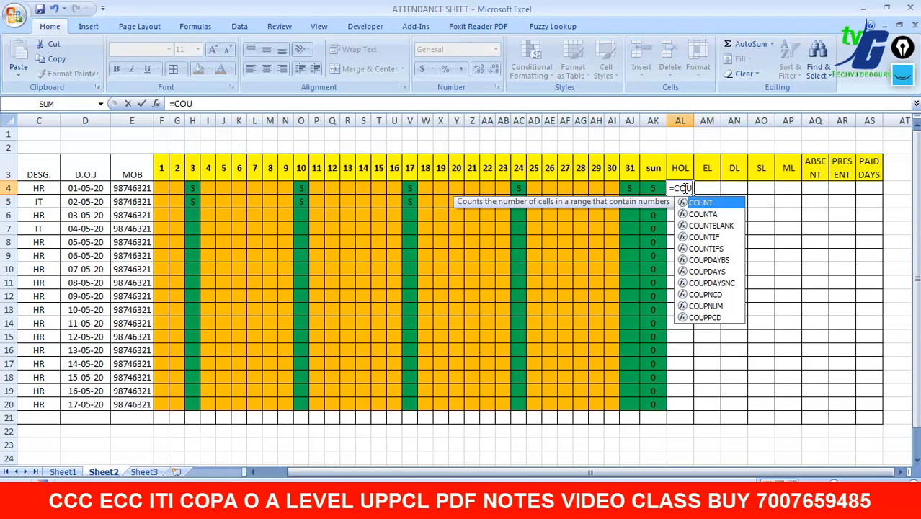
{"action": "type", "text": "NT"}
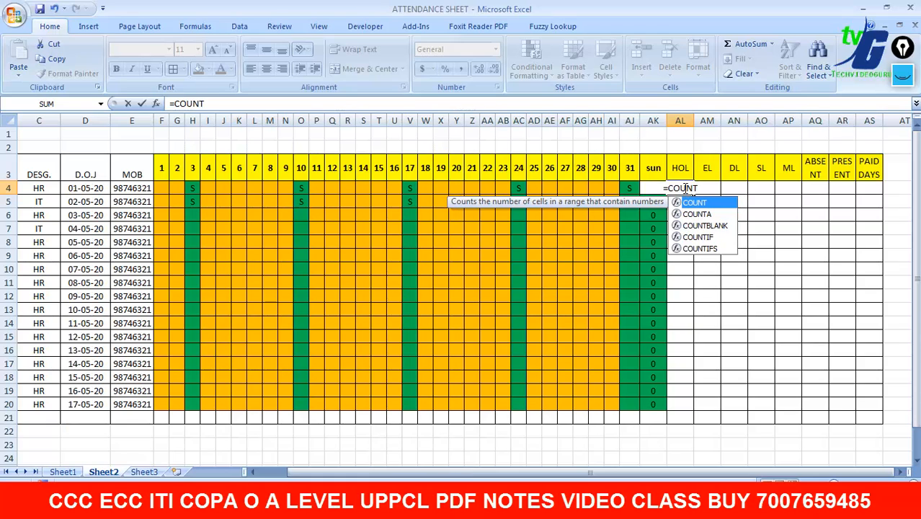
{"action": "type", "text": "IF("}
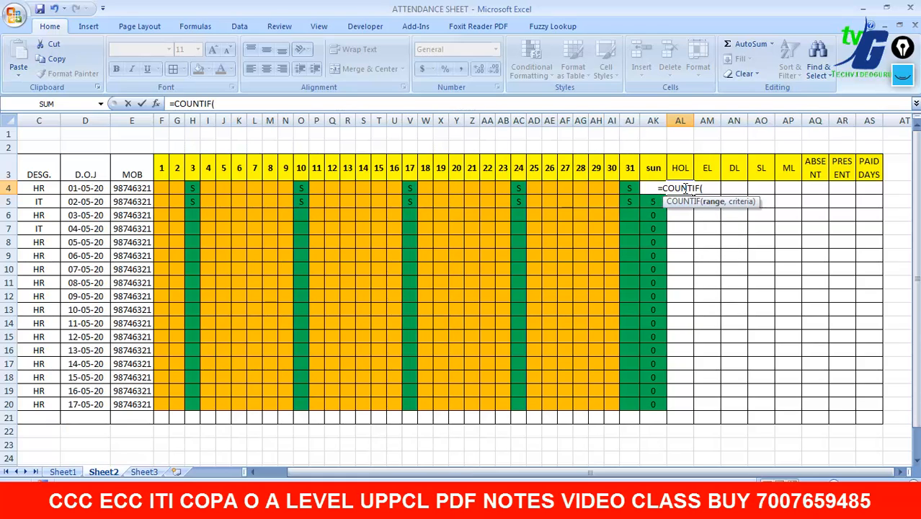
{"action": "left_click_drag", "start_coordinate": [164, 188], "coordinate": [629, 186]}
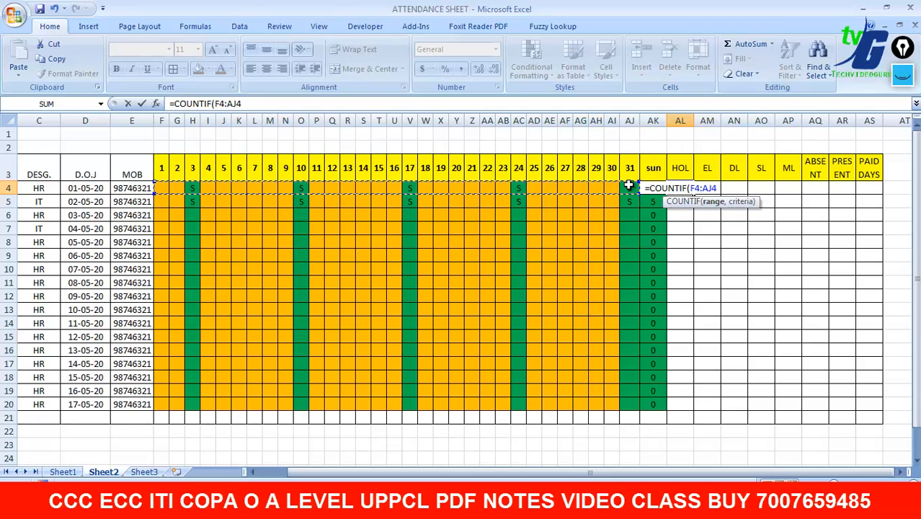
{"action": "type", "text": ",\""}
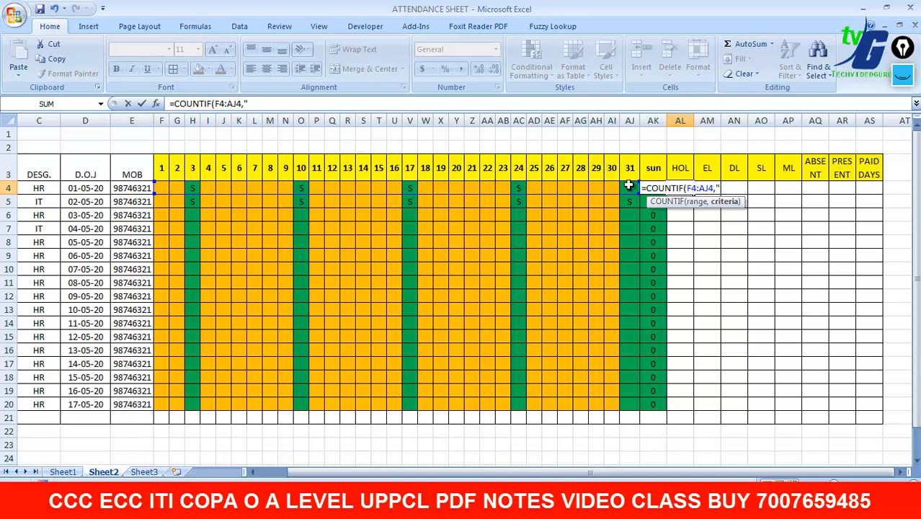
{"action": "type", "text": "H\""}
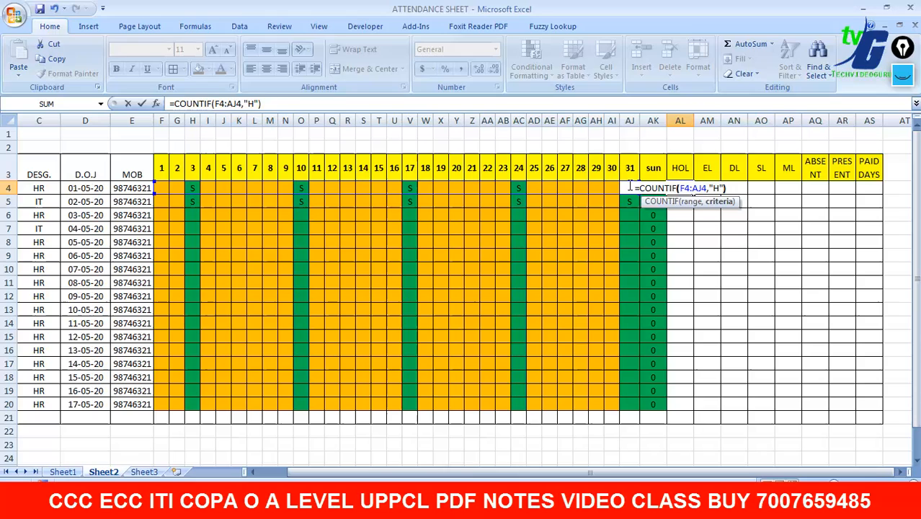
{"action": "key", "text": "Return"}
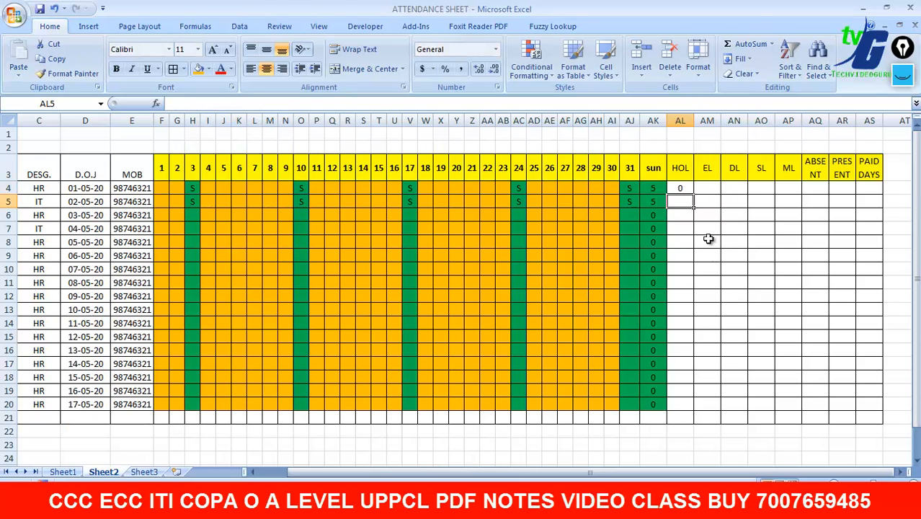
{"action": "left_click", "coordinate": [681, 189]}
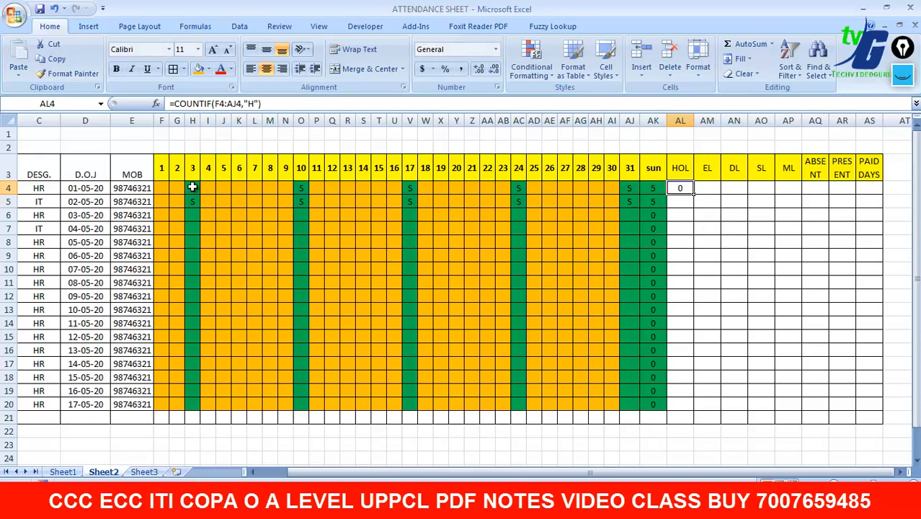
{"action": "left_click_drag", "start_coordinate": [694, 193], "coordinate": [694, 410]}
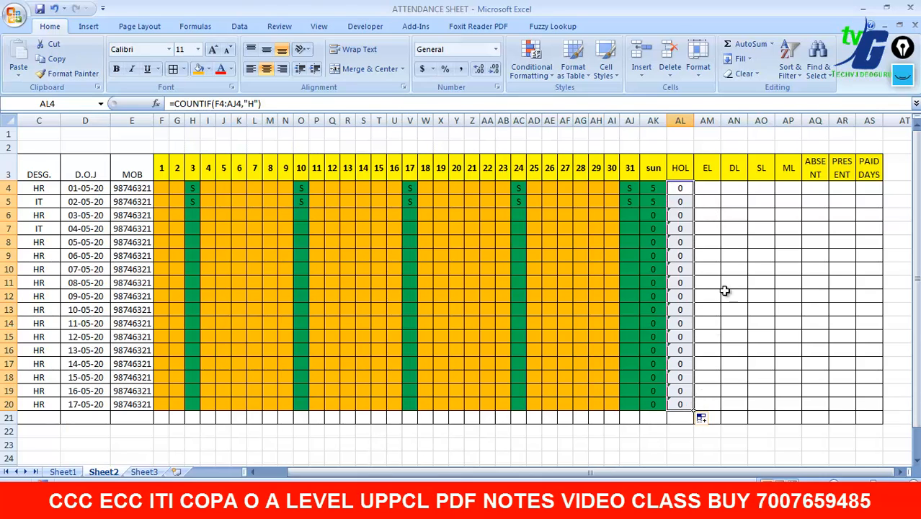
{"action": "left_click", "coordinate": [710, 188]}
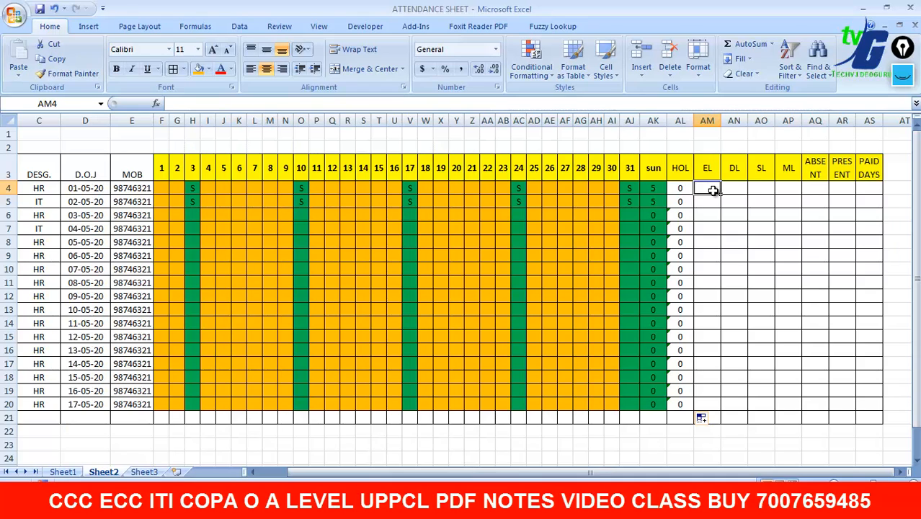
{"action": "type", "text": "="}
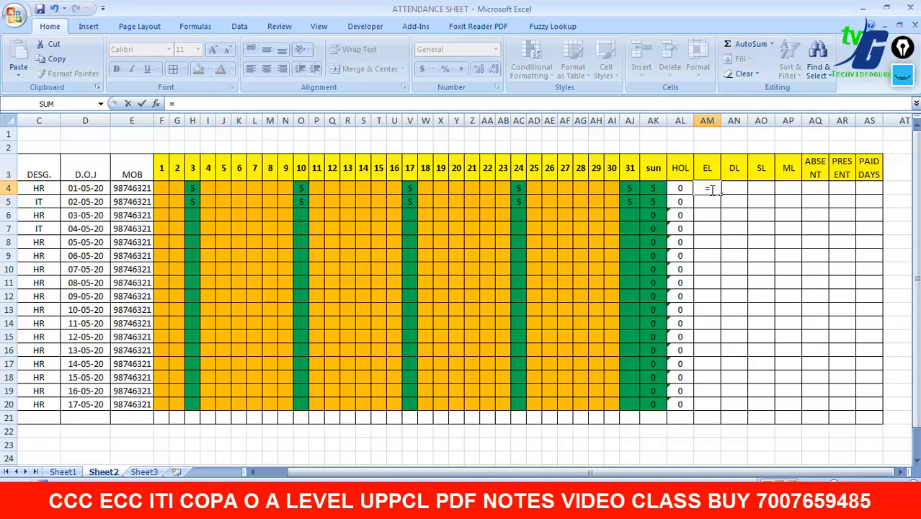
{"action": "key", "text": "Escape"}
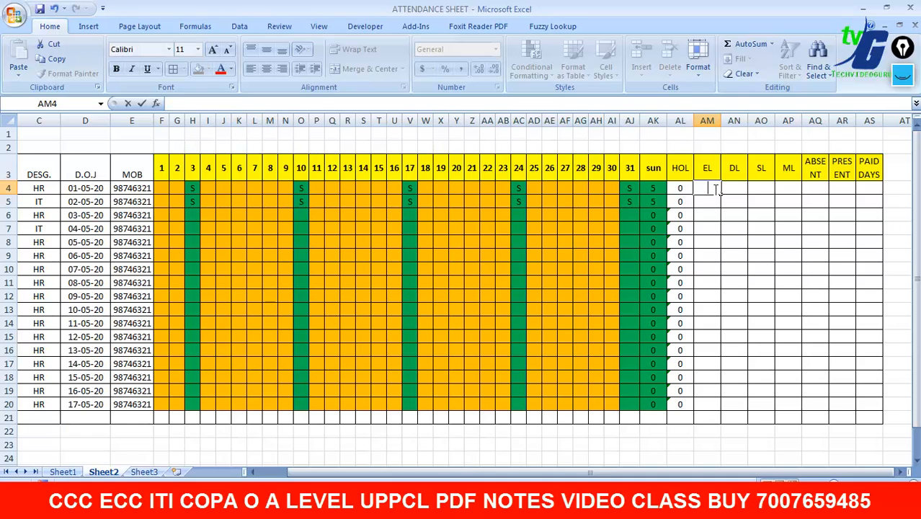
- Copy the HOL formula from AL4 into the first EL cell, AM4
{"action": "left_click", "coordinate": [680, 189]}
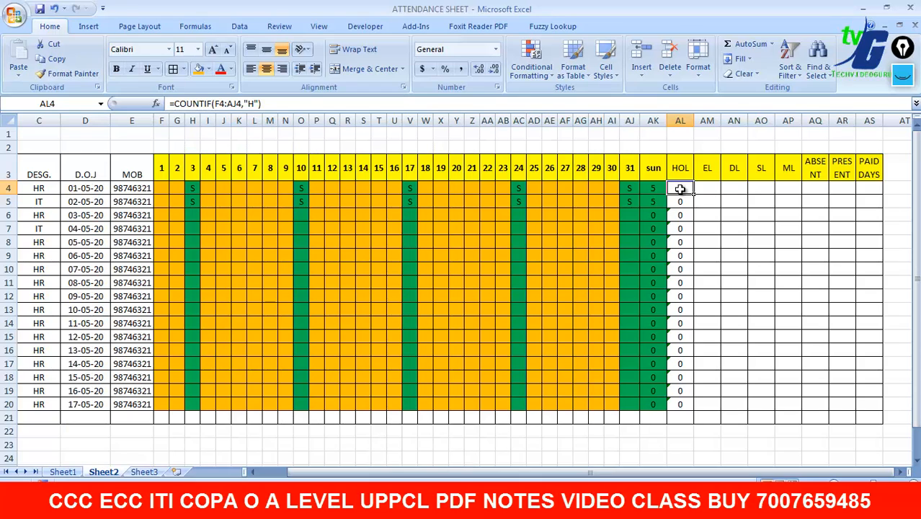
{"action": "key", "text": "ctrl+c"}
{"action": "left_click", "coordinate": [716, 191]}
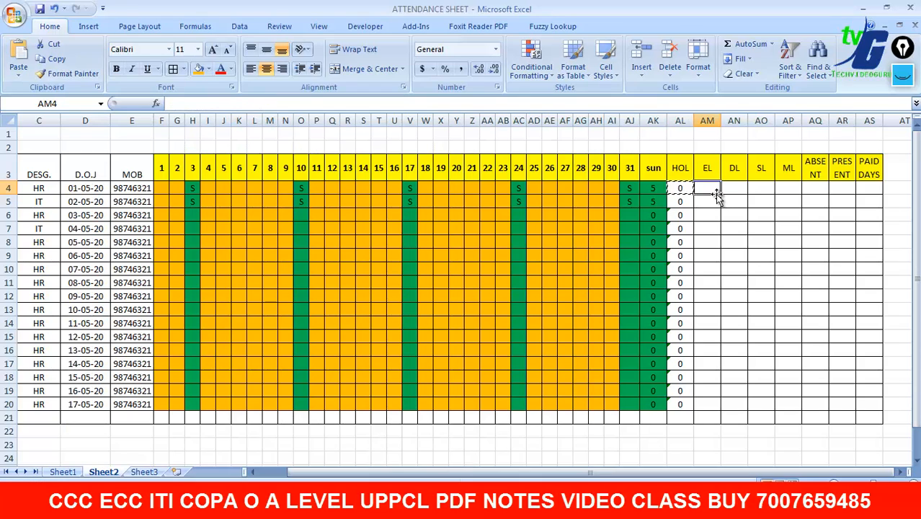
{"action": "key", "text": "ctrl+v"}
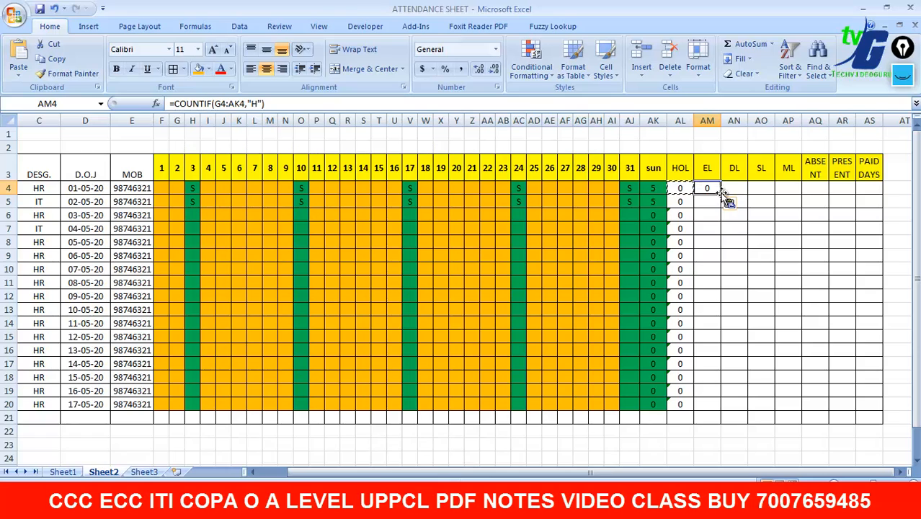
- Change the COUNTIF criterion in the first EL cell, AM4, to "E"
{"action": "left_click", "coordinate": [266, 105]}
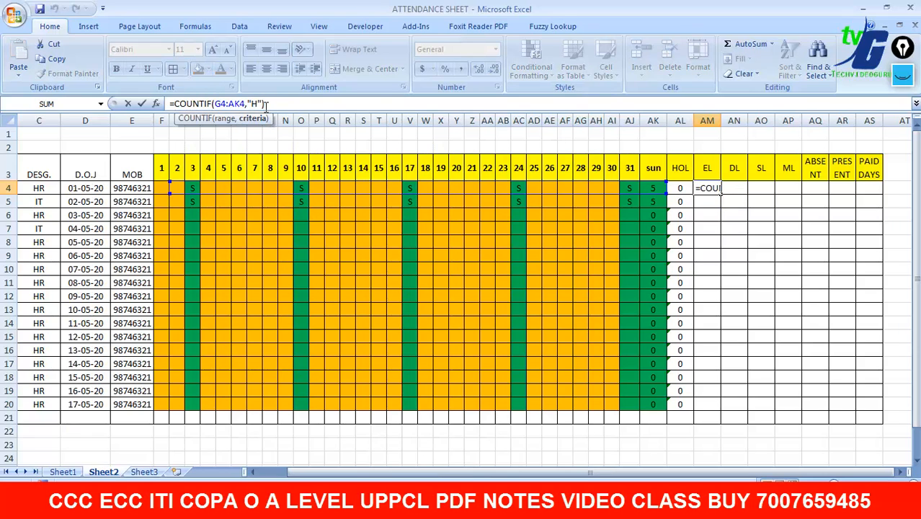
{"action": "key", "text": "Left"}
{"action": "key", "text": "Left"}
{"action": "key", "text": "BackSpace"}
{"action": "type", "text": "E"}
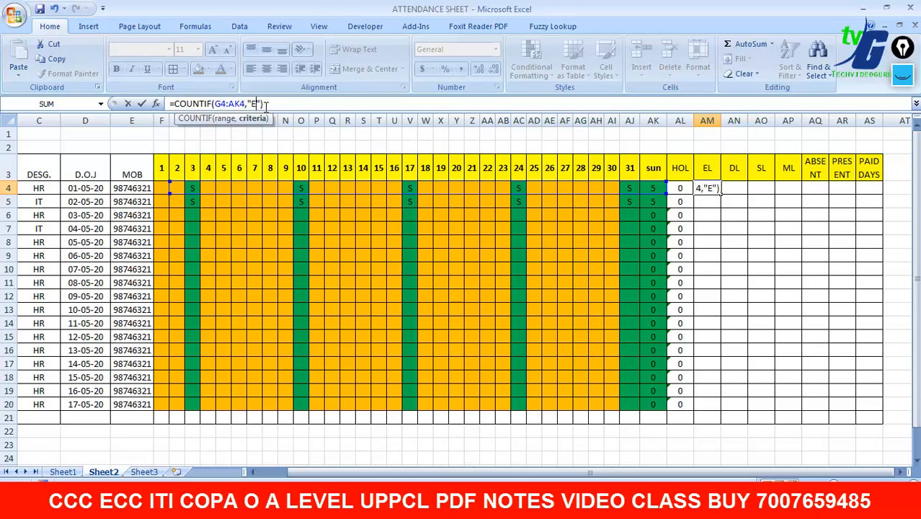
{"action": "left_click", "coordinate": [739, 188]}
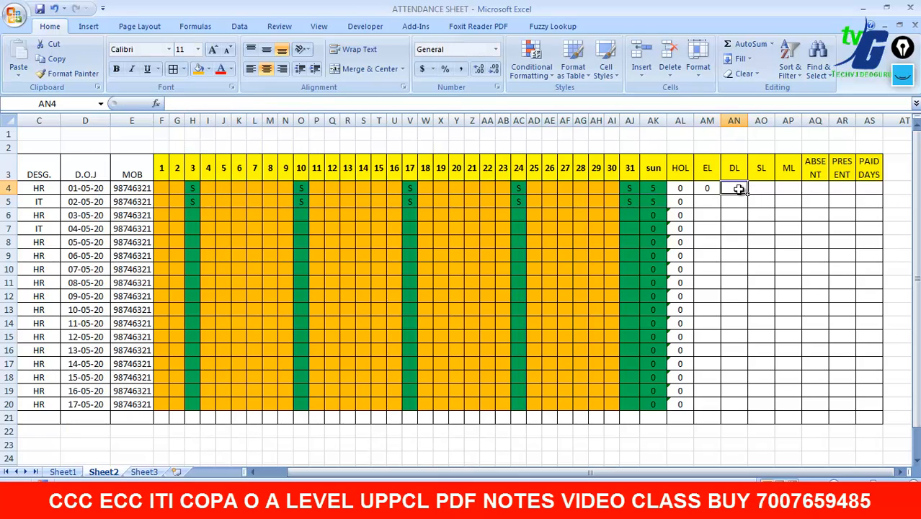
- Copy the EL formula from AM4 into the first DL cell, AN4, and change its criterion to "DL"
{"action": "left_click", "coordinate": [714, 189]}
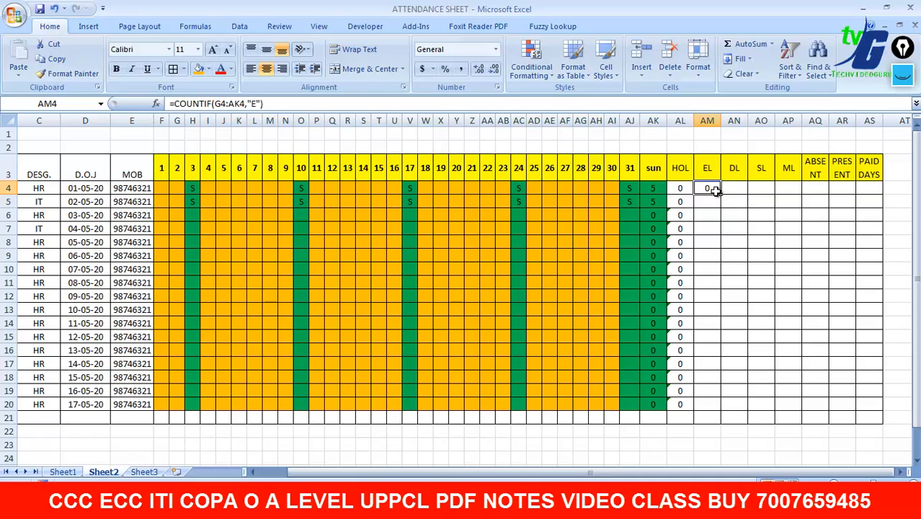
{"action": "key", "text": "ctrl+c"}
{"action": "key", "text": "Right"}
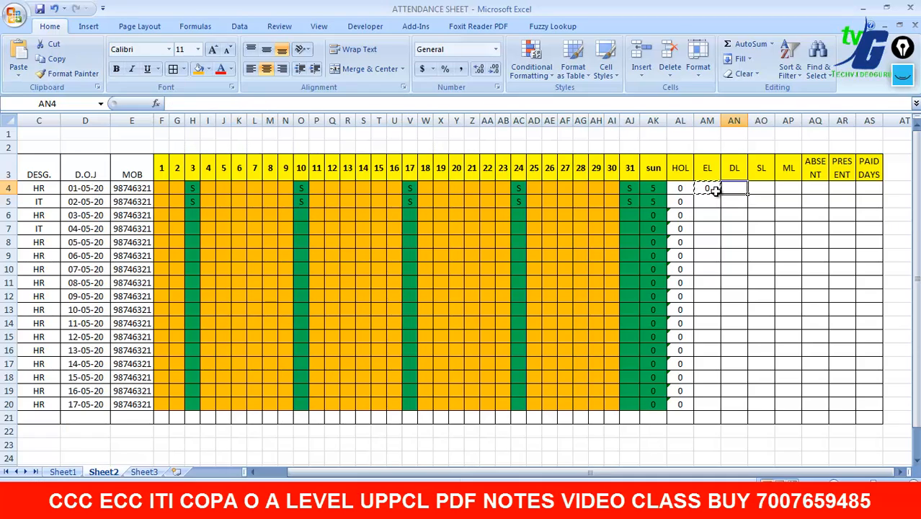
{"action": "key", "text": "ctrl+v"}
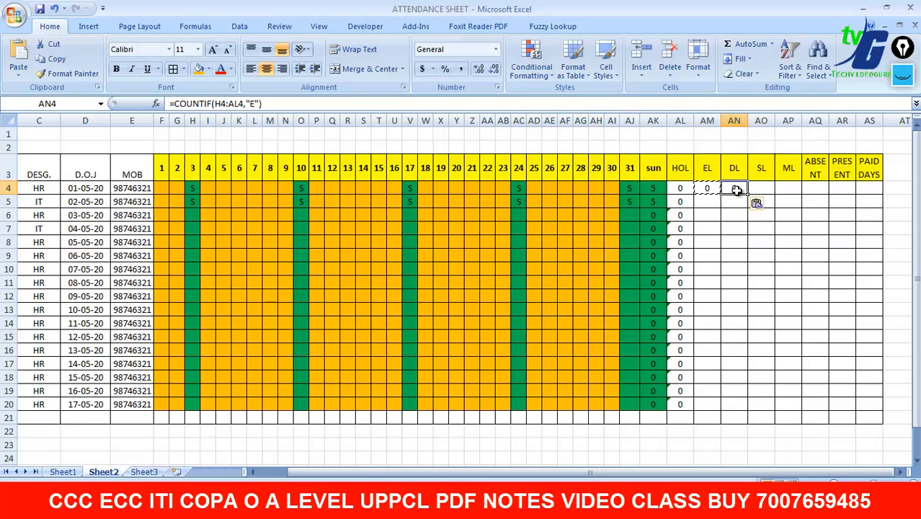
{"action": "left_click", "coordinate": [253, 103]}
{"action": "key", "text": "BackSpace"}
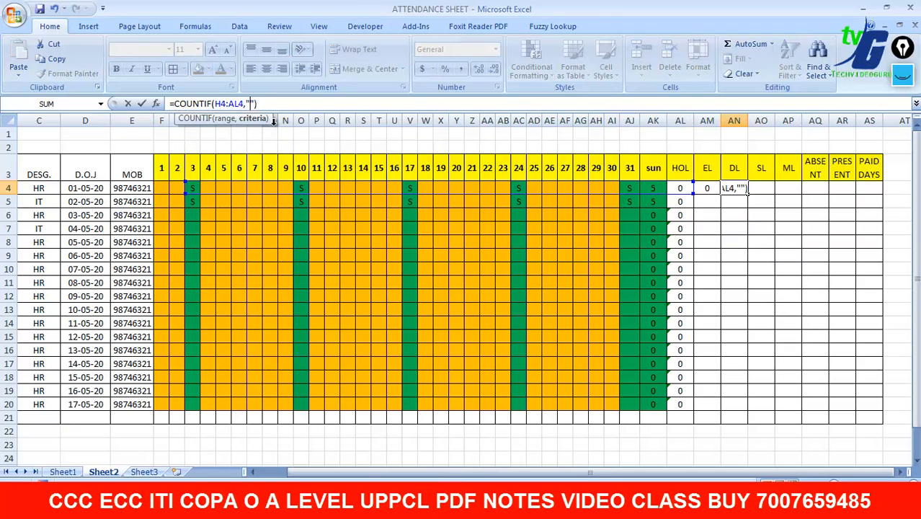
{"action": "type", "text": "DL"}
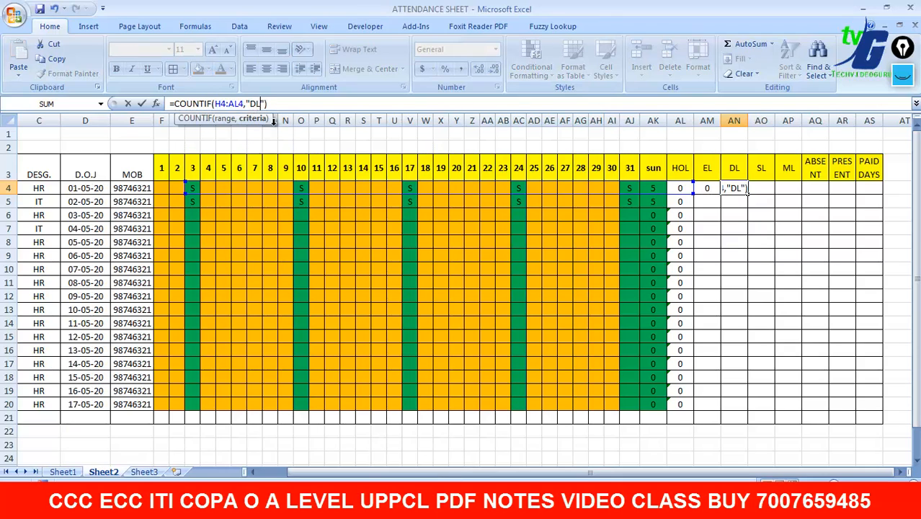
- Extend the criterion of the EL formula in AM4 to "EL"
{"action": "left_click", "coordinate": [713, 189]}
{"action": "left_click", "coordinate": [258, 104]}
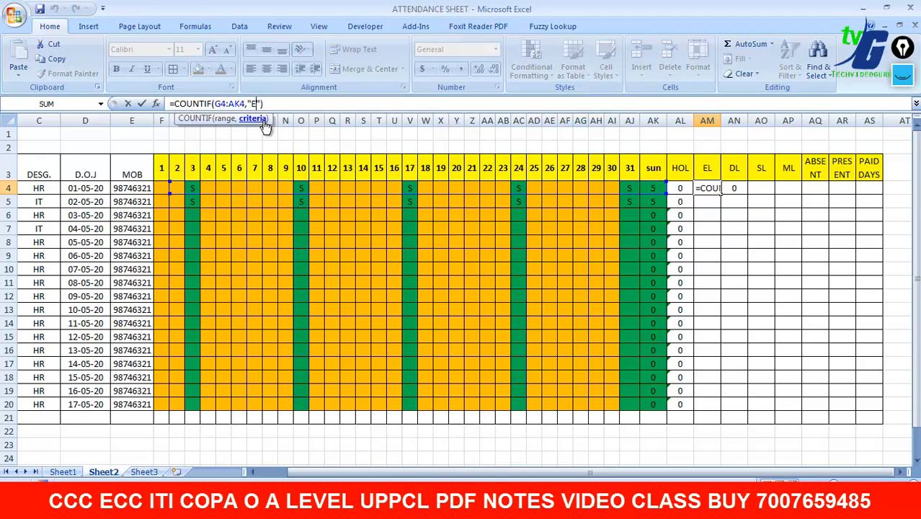
{"action": "type", "text": "L"}
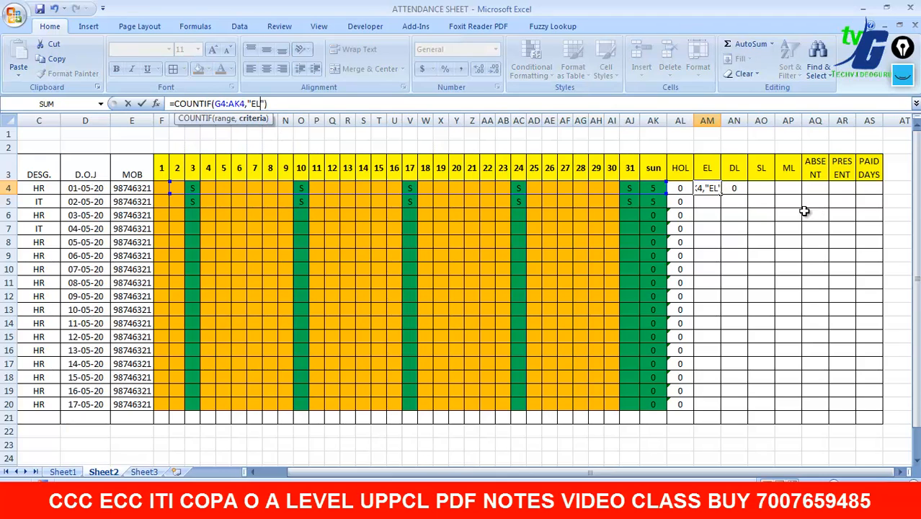
{"action": "key", "text": "Return"}
{"action": "left_click", "coordinate": [734, 188]}
- Fill the EL formula in AM4 and the DL formula in AN4 down through row 20
{"action": "left_click", "coordinate": [710, 189]}
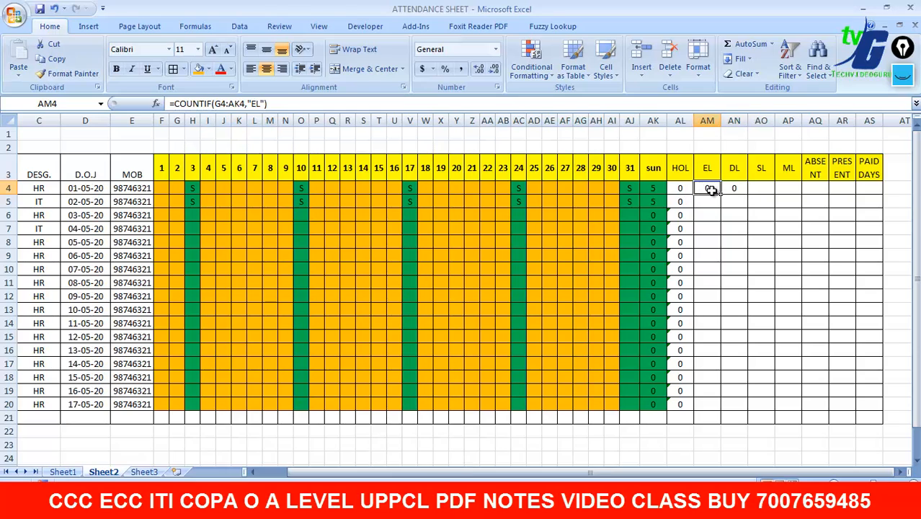
{"action": "left_click_drag", "start_coordinate": [720, 193], "coordinate": [725, 404]}
{"action": "left_click", "coordinate": [743, 191]}
{"action": "left_click_drag", "start_coordinate": [747, 194], "coordinate": [749, 406]}
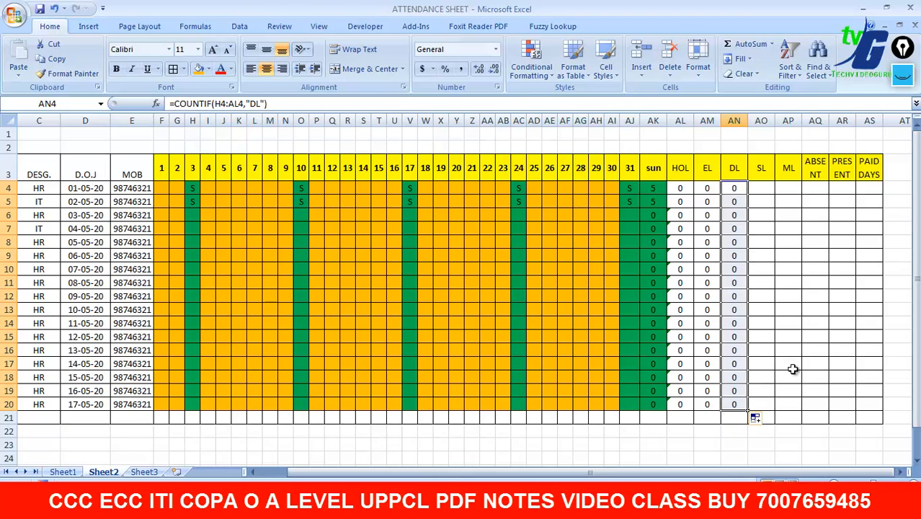
- Copy the DL formula from AN4 into the first SL cell, AO4, and change its criterion to "SL"
{"action": "left_click", "coordinate": [767, 192]}
{"action": "left_click", "coordinate": [739, 186]}
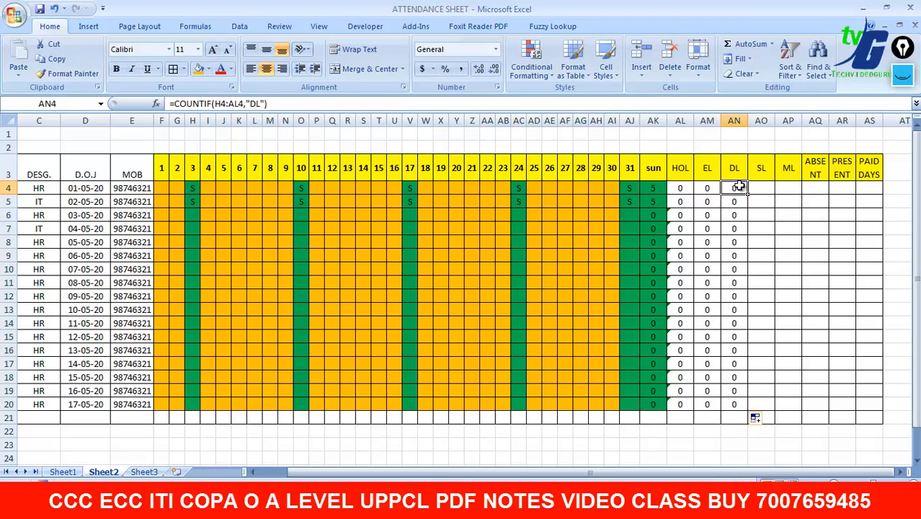
{"action": "key", "text": "ctrl+c"}
{"action": "key", "text": "Right"}
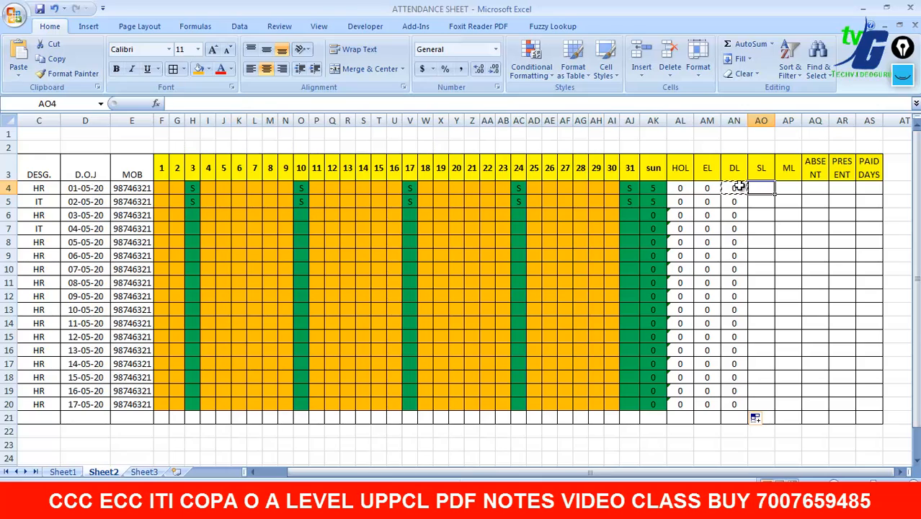
{"action": "key", "text": "ctrl+v"}
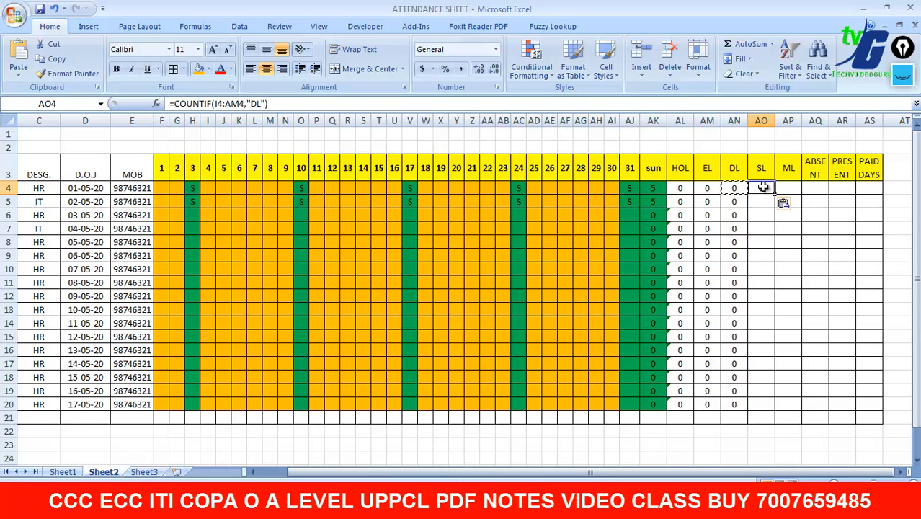
{"action": "left_click", "coordinate": [258, 103]}
{"action": "key", "text": "BackSpace"}
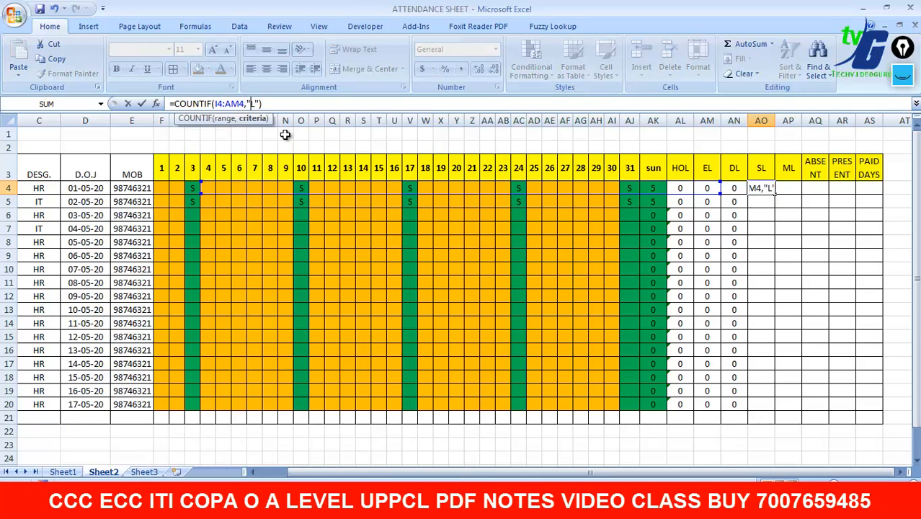
{"action": "type", "text": "S"}
- Copy the SL formula from AO4 into the first ML cell, AP4, and change its criterion to "ML"
{"action": "left_click", "coordinate": [761, 190]}
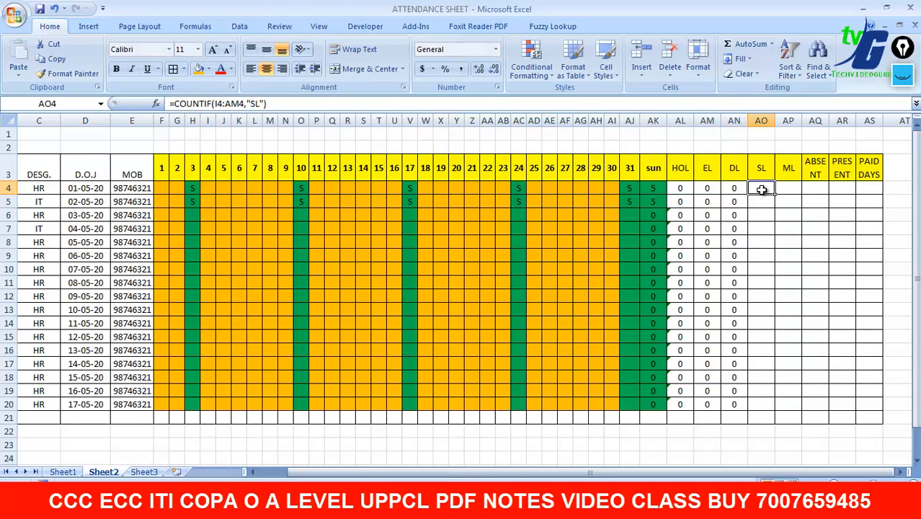
{"action": "key", "text": "ctrl+c"}
{"action": "key", "text": "Right"}
{"action": "left_click", "coordinate": [762, 190]}
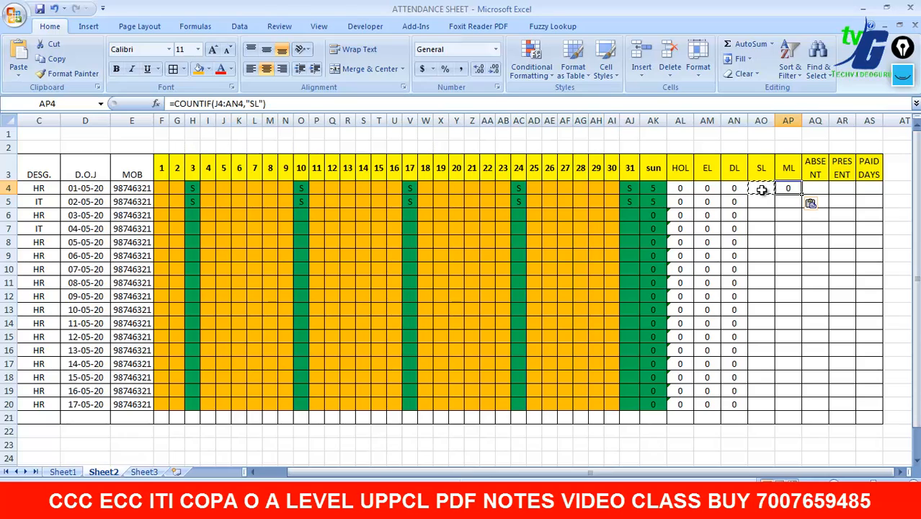
{"action": "key", "text": "F2"}
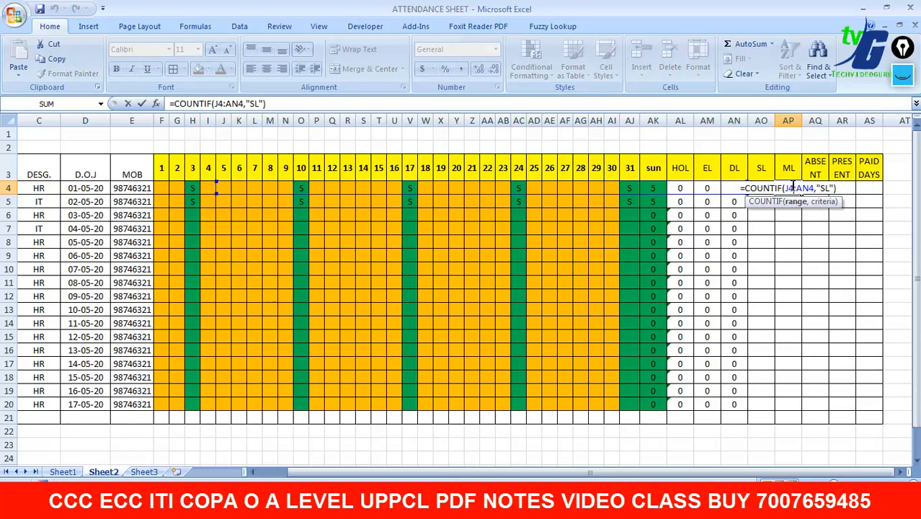
{"action": "left_click", "coordinate": [249, 103]}
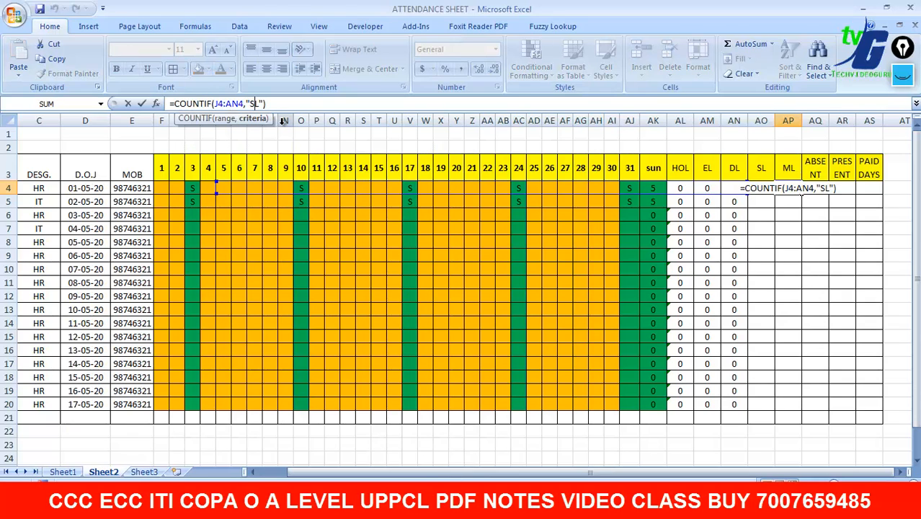
{"action": "key", "text": "BackSpace"}
{"action": "type", "text": "M"}
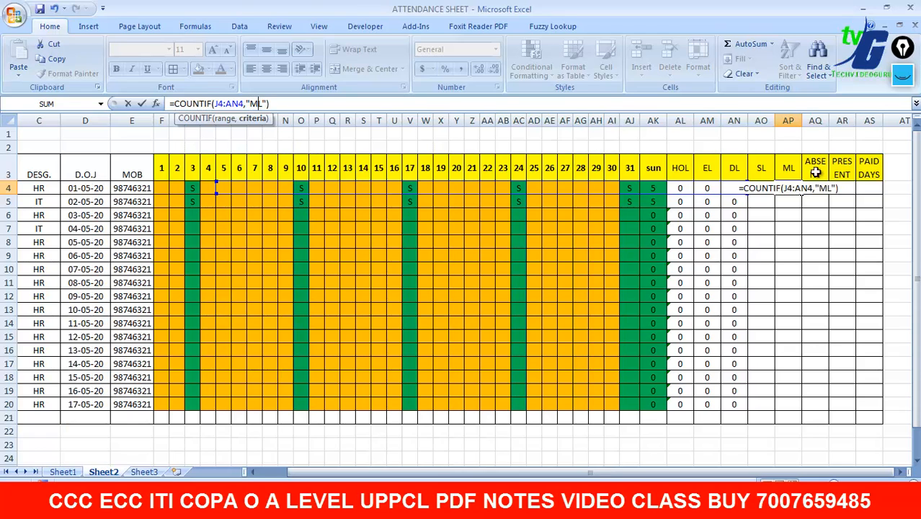
{"action": "left_click", "coordinate": [765, 209]}
- Fill the SL formula in AO4 and the ML formula in AP4 down through row 20
{"action": "left_click", "coordinate": [765, 189]}
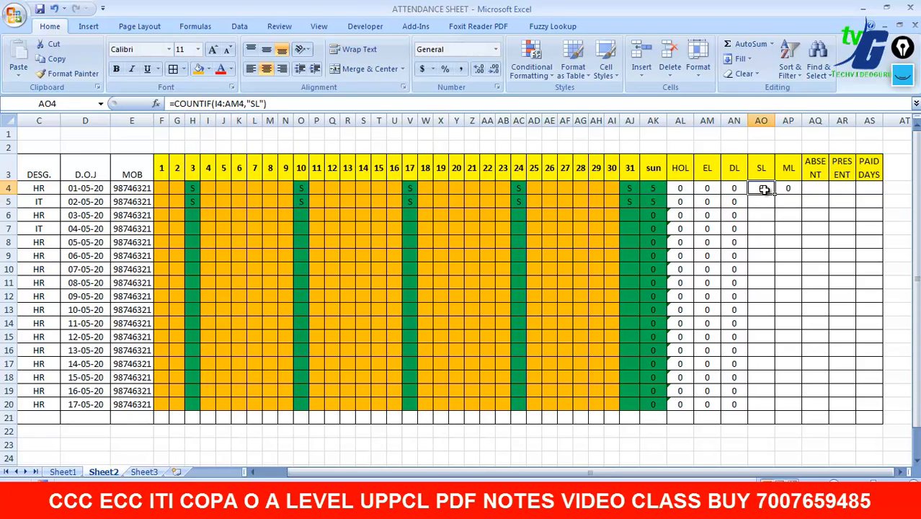
{"action": "left_click_drag", "start_coordinate": [775, 195], "coordinate": [772, 406]}
{"action": "left_click", "coordinate": [790, 187]}
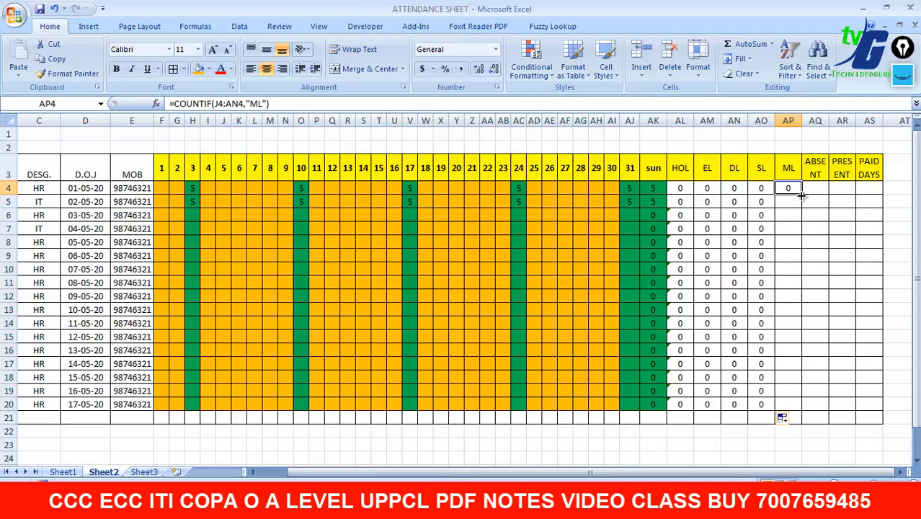
{"action": "left_click_drag", "start_coordinate": [801, 195], "coordinate": [793, 406]}
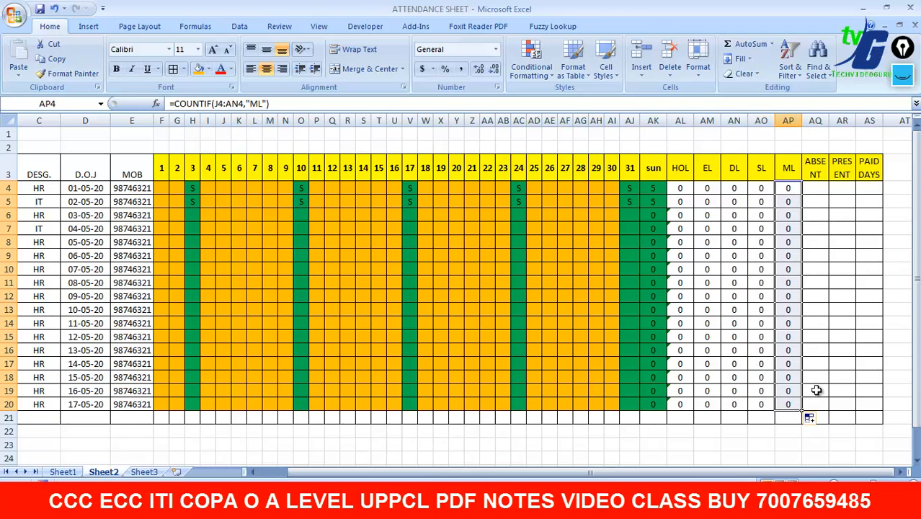
- Copy the ML formula from AP4 into the first ABSENT cell, AQ4, and change its criterion to "A"
{"action": "left_click", "coordinate": [819, 187]}
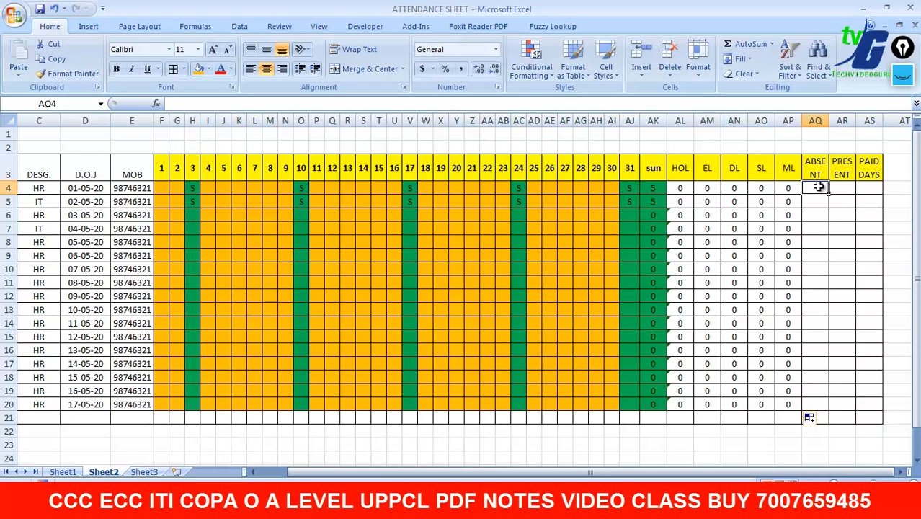
{"action": "left_click", "coordinate": [787, 188]}
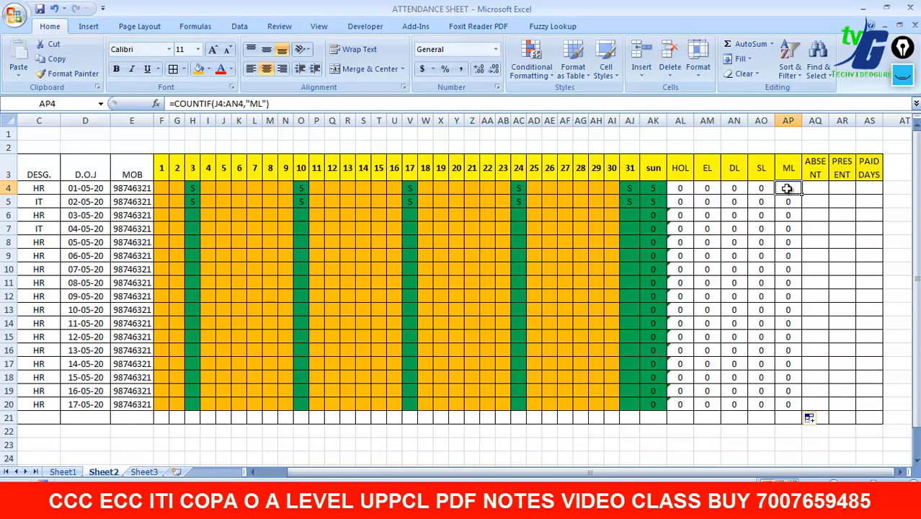
{"action": "key", "text": "ctrl+c"}
{"action": "key", "text": "Right"}
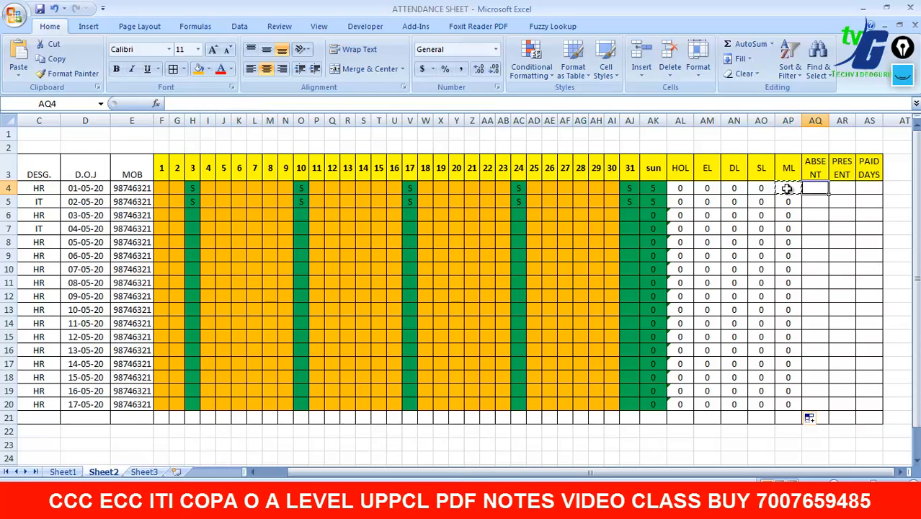
{"action": "key", "text": "ctrl+v"}
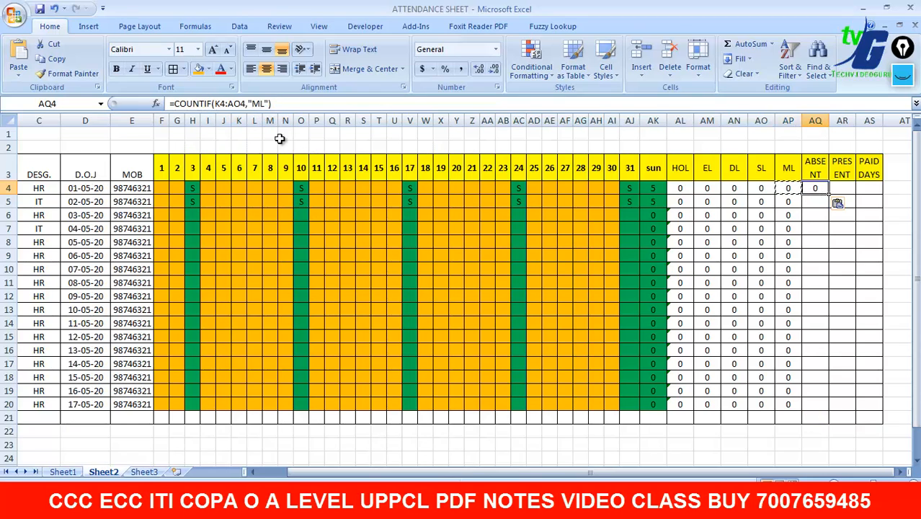
{"action": "left_click", "coordinate": [264, 104]}
{"action": "key", "text": "BackSpace"}
{"action": "key", "text": "BackSpace"}
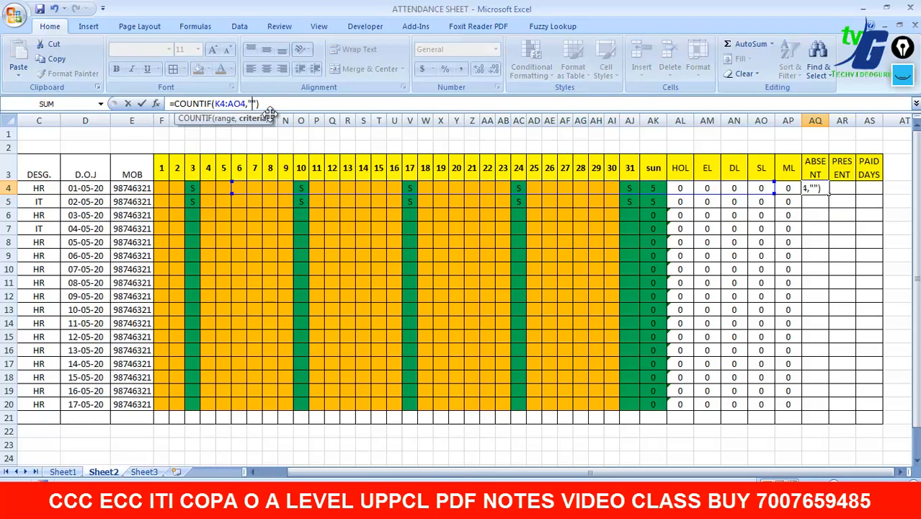
{"action": "type", "text": "A"}
{"action": "left_click", "coordinate": [842, 188]}
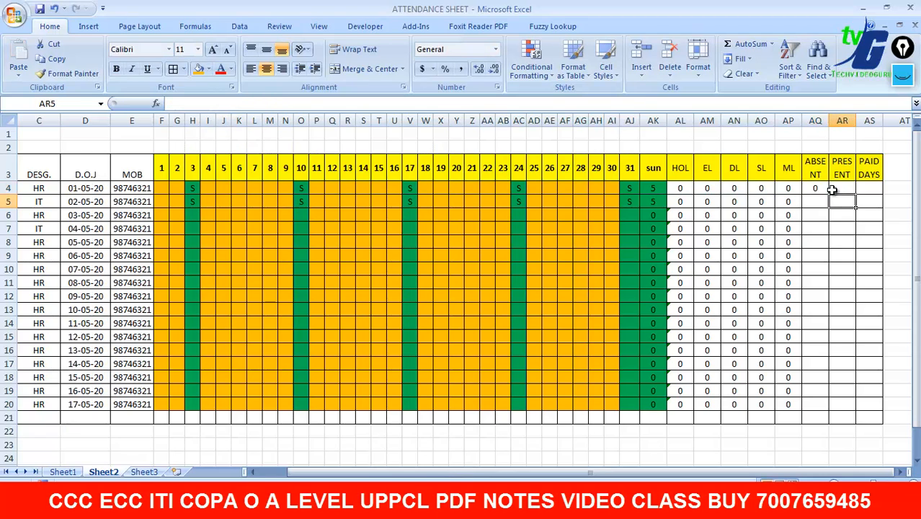
- Copy the ABSENT formula from AQ4 into the first PRESENT cell, AR4, and change its criterion to "P"
{"action": "left_click", "coordinate": [819, 188]}
{"action": "key", "text": "ctrl+c"}
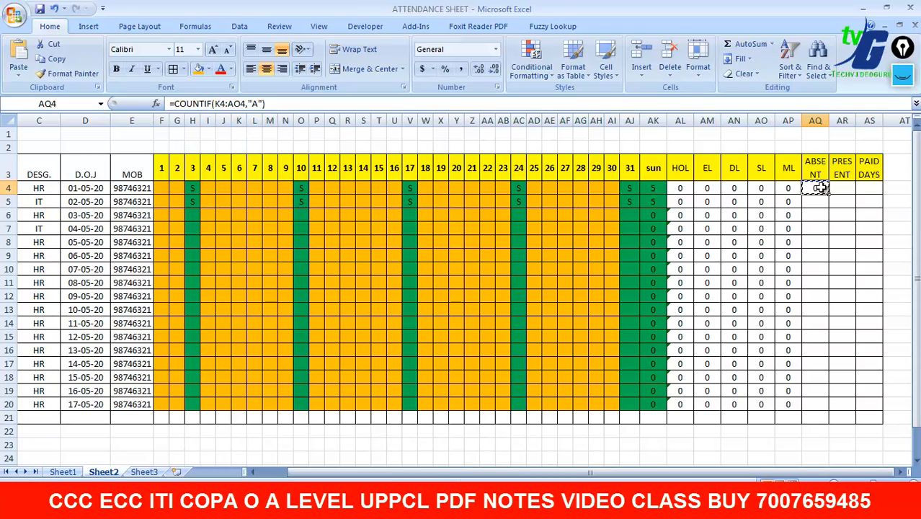
{"action": "key", "text": "Right"}
{"action": "key", "text": "ctrl+v"}
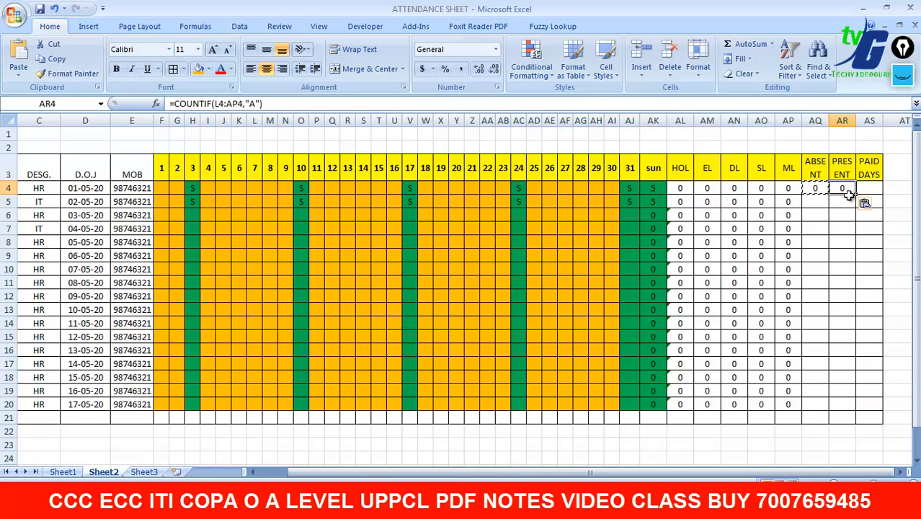
{"action": "double_click", "coordinate": [851, 190]}
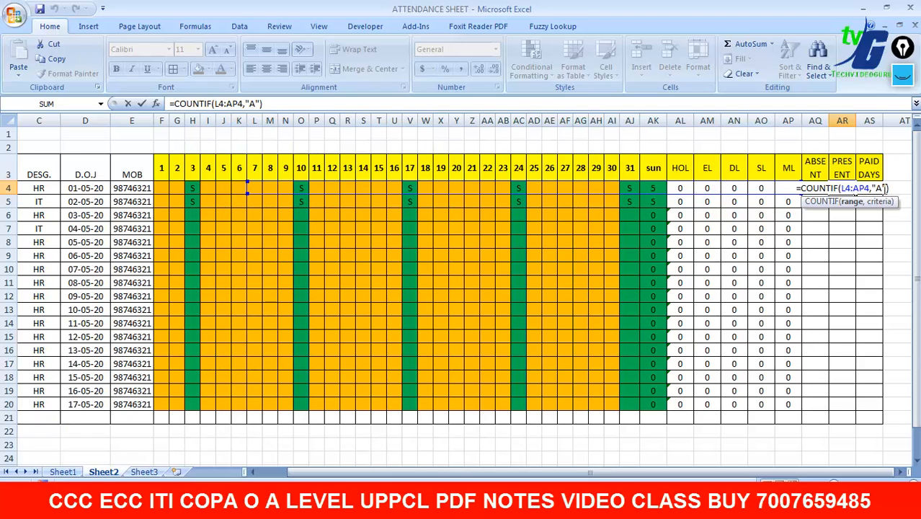
{"action": "left_click", "coordinate": [884, 188]}
{"action": "key", "text": "BackSpace"}
{"action": "type", "text": "P"}
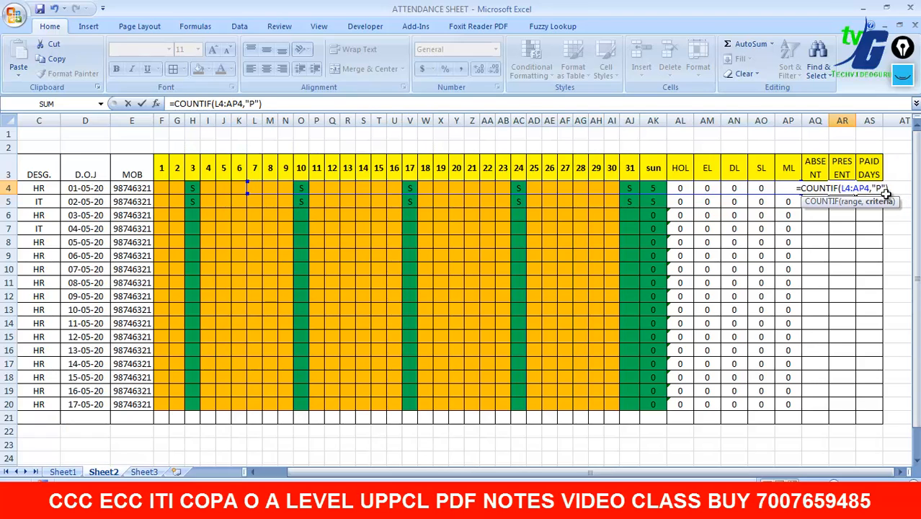
{"action": "key", "text": "Return"}
- Fill the ABSENT formula in AQ4 and the PRESENT formula in AR4 down through row 20
{"action": "left_click", "coordinate": [815, 191]}
{"action": "left_click_drag", "start_coordinate": [829, 196], "coordinate": [818, 410]}
{"action": "left_click", "coordinate": [852, 190]}
{"action": "left_click_drag", "start_coordinate": [855, 197], "coordinate": [855, 408]}
{"action": "left_click", "coordinate": [848, 189]}
{"action": "left_click", "coordinate": [687, 457]}
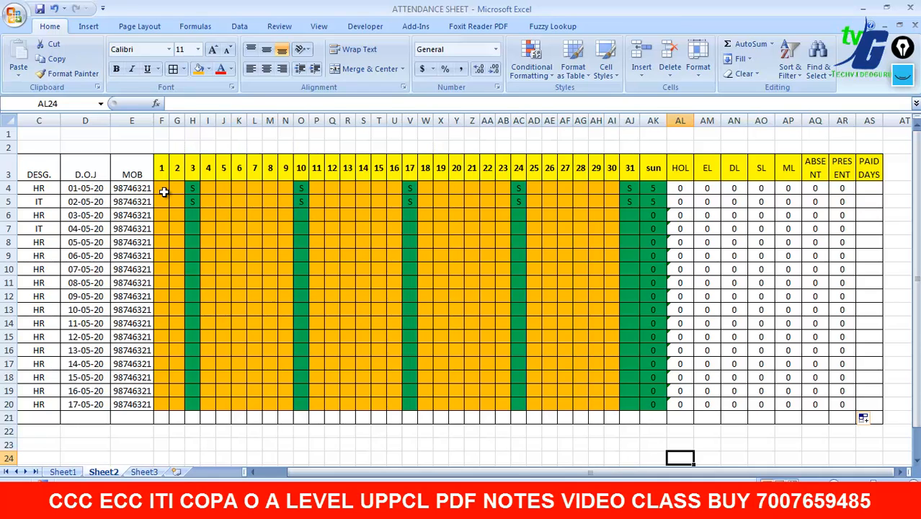
- Start a COUNTIF formula in the first PAID DAYS cell, AS4
{"action": "left_click", "coordinate": [867, 190]}
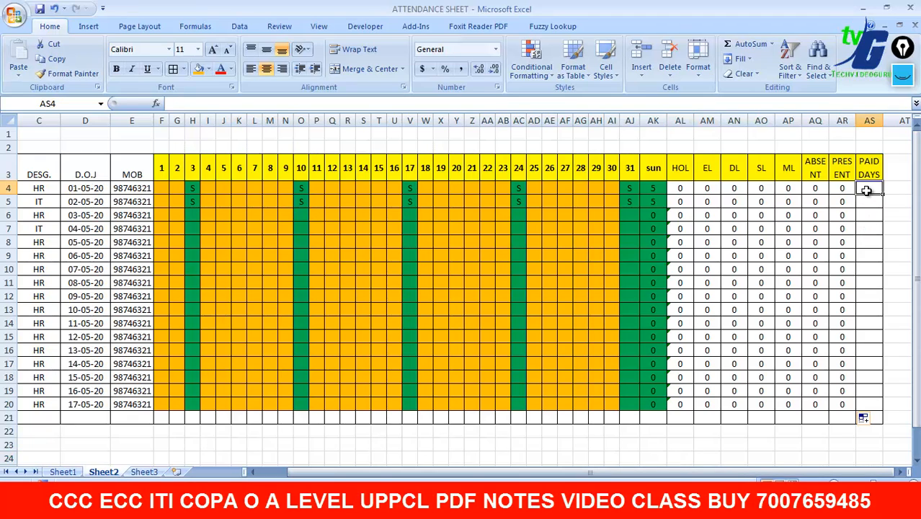
{"action": "type", "text": "=CO"}
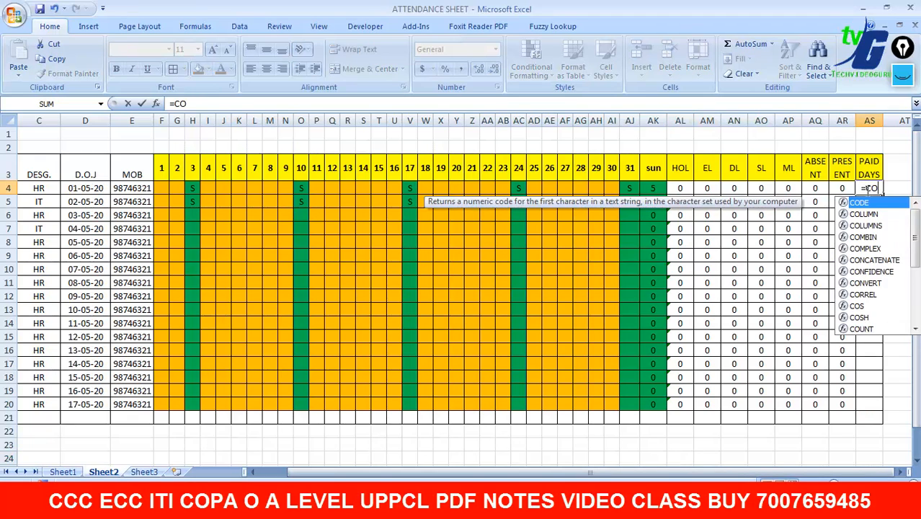
{"action": "type", "text": "UNTIF("}
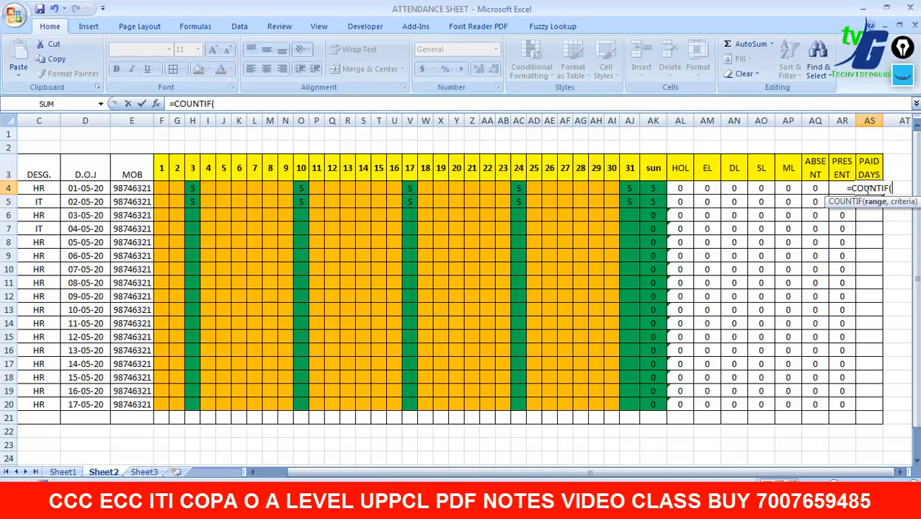
{"action": "left_click", "coordinate": [685, 188]}
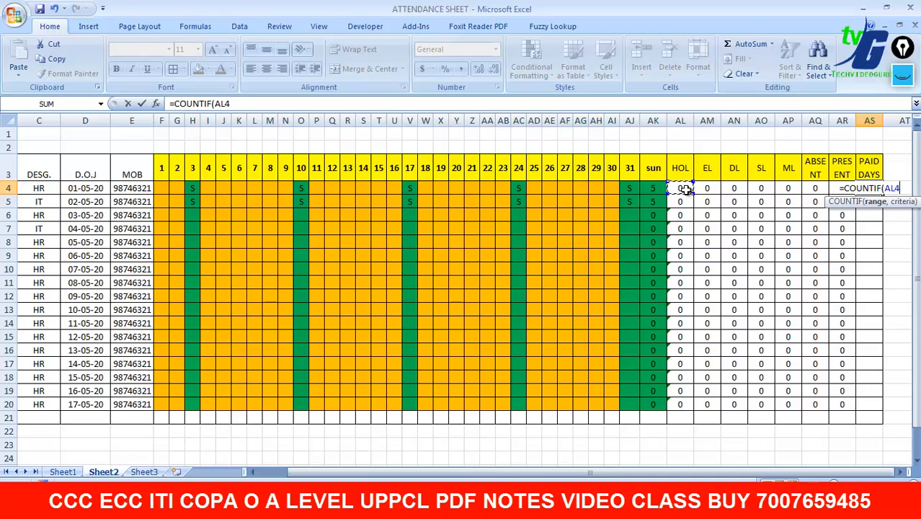
{"action": "type", "text": "+"}
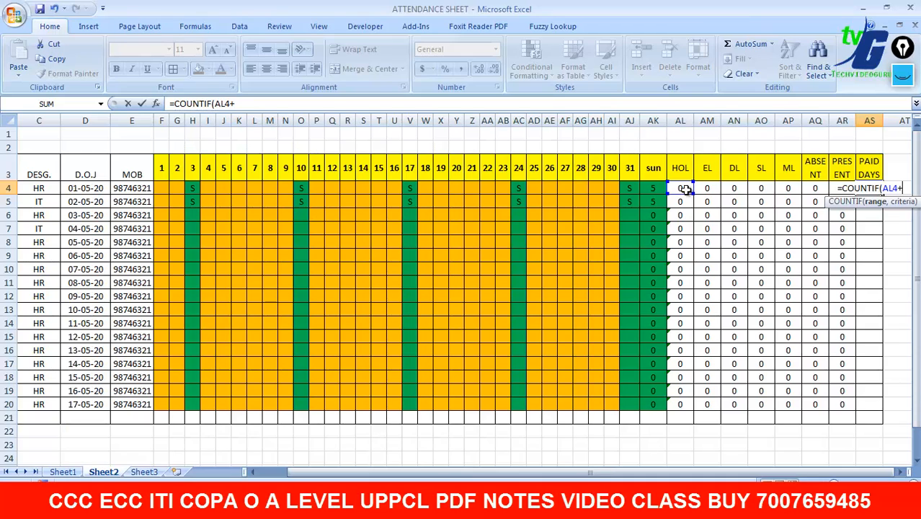
{"action": "left_click", "coordinate": [710, 189]}
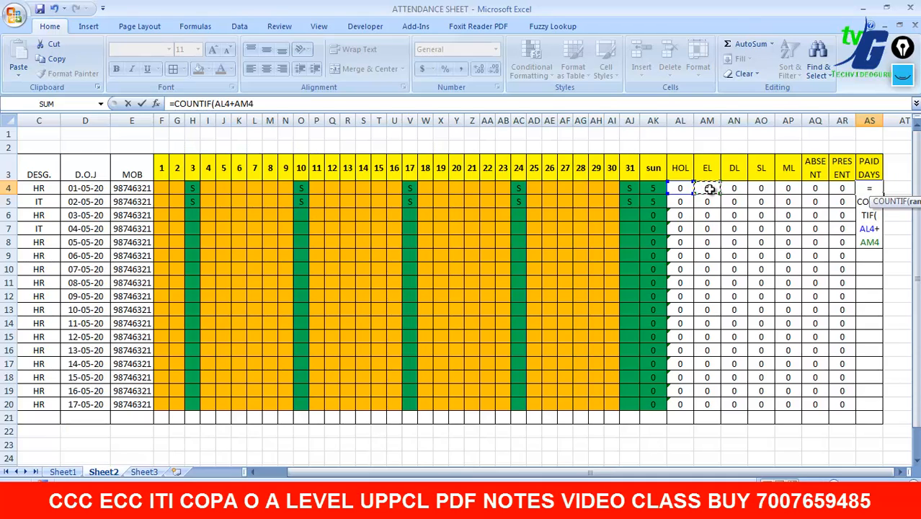
{"action": "type", "text": "+"}
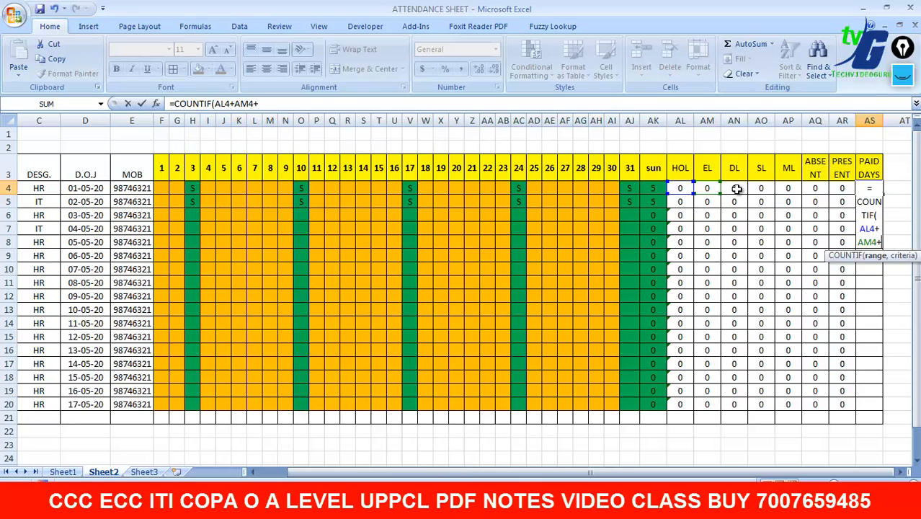
{"action": "key", "text": "ctrl+z"}
{"action": "key", "text": "ctrl+z"}
{"action": "key", "text": "ctrl+z"}
{"action": "key", "text": "ctrl+z"}
{"action": "key", "text": "ctrl+z"}
{"action": "key", "text": "BackSpace"}
{"action": "key", "text": "BackSpace"}
{"action": "key", "text": "BackSpace"}
{"action": "key", "text": "BackSpace"}
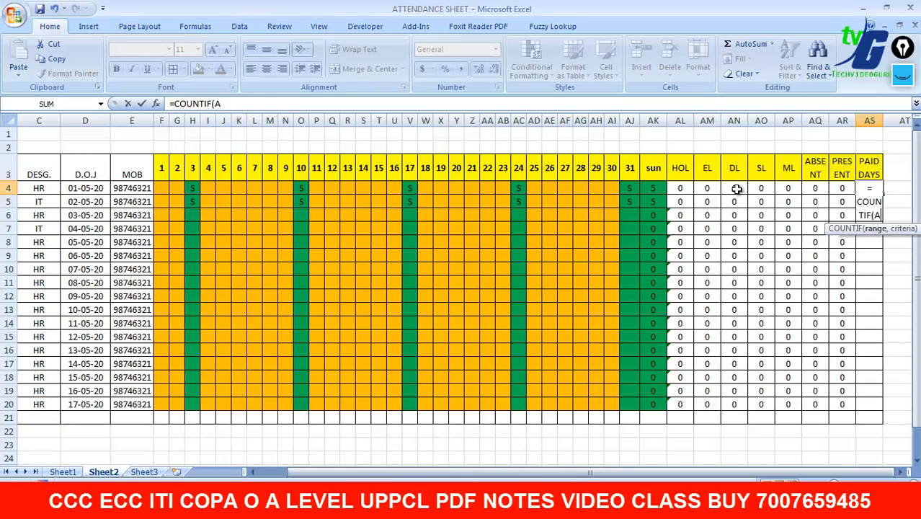
- Add the Sunday, HOL, EL and DL totals (AK4+AL4+AM4+AN4+) to the formula in AS4
{"action": "left_click", "coordinate": [661, 188]}
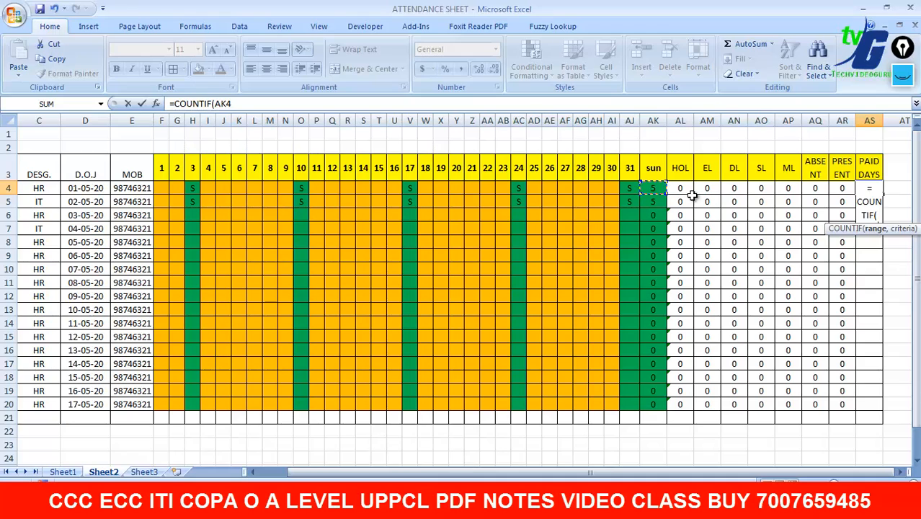
{"action": "type", "text": "+"}
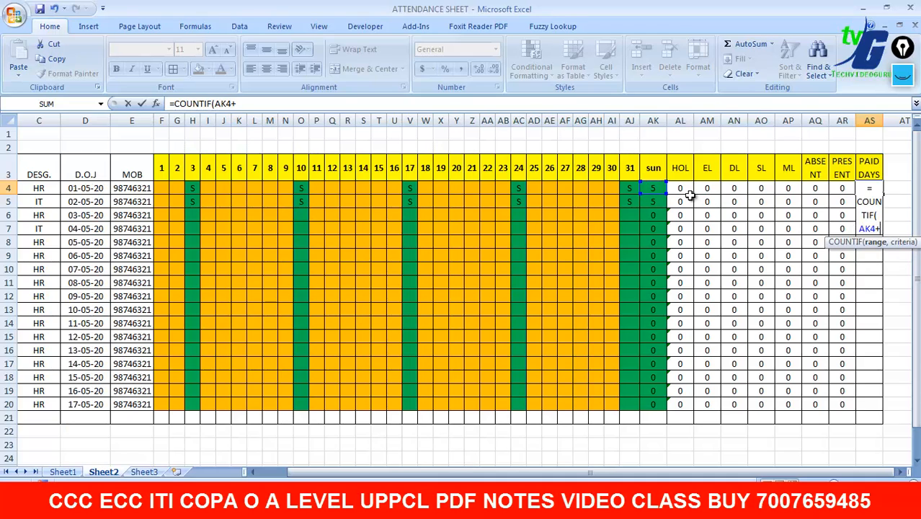
{"action": "left_click", "coordinate": [683, 188]}
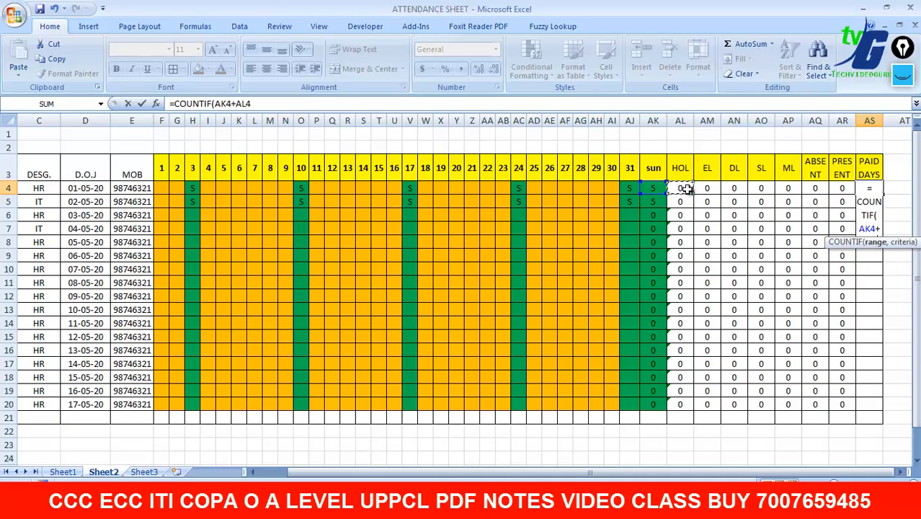
{"action": "type", "text": "+"}
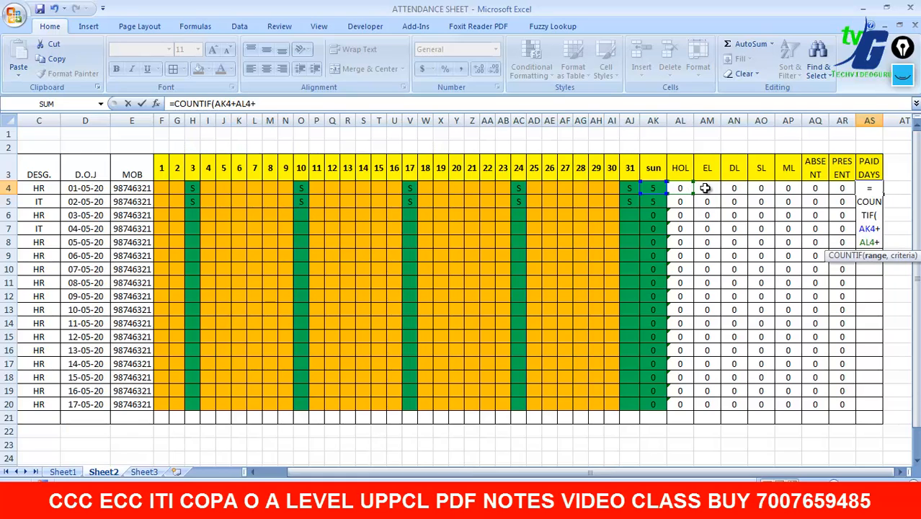
{"action": "left_click", "coordinate": [705, 188]}
{"action": "type", "text": "+"}
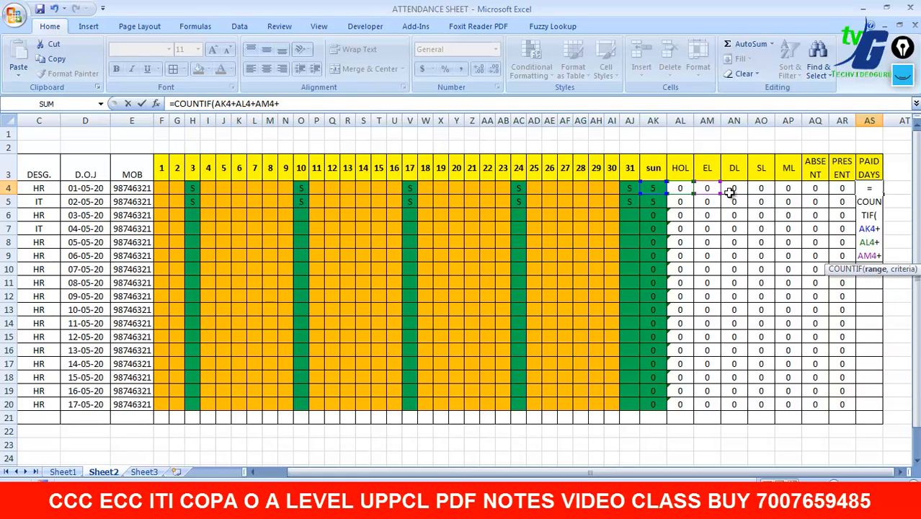
{"action": "left_click", "coordinate": [734, 189]}
{"action": "type", "text": "+"}
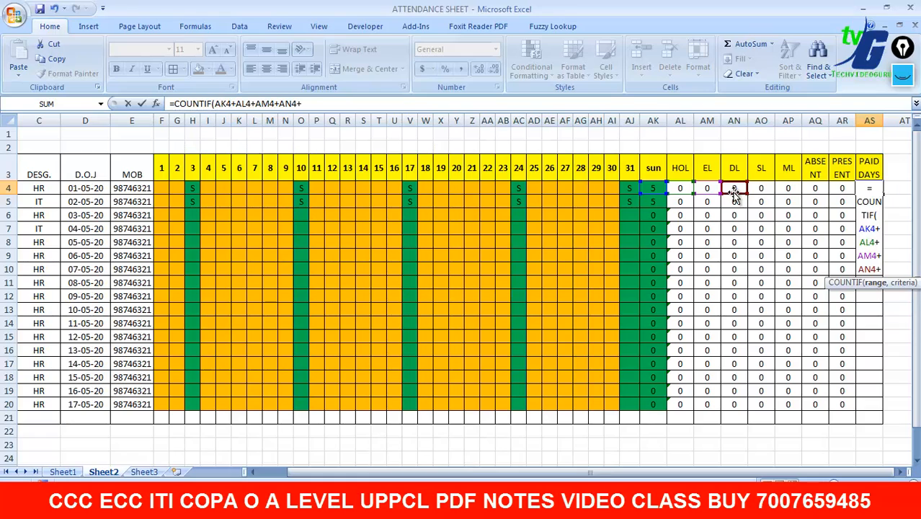
- Append the SL, ML, ABSENT and PRESENT totals (AO4+AP4+AQ4+AR4) to the formula in AS4 and try to enter it
{"action": "left_click", "coordinate": [760, 190]}
{"action": "type", "text": "+"}
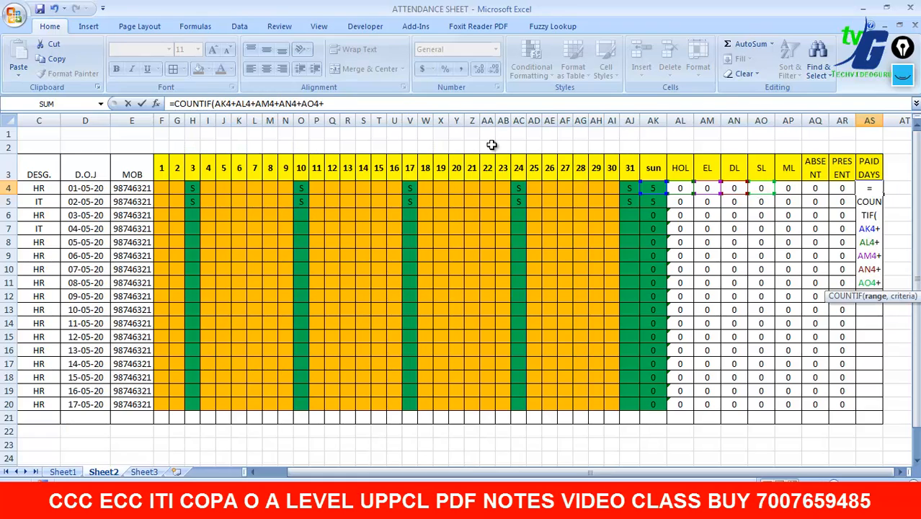
{"action": "left_click", "coordinate": [796, 189]}
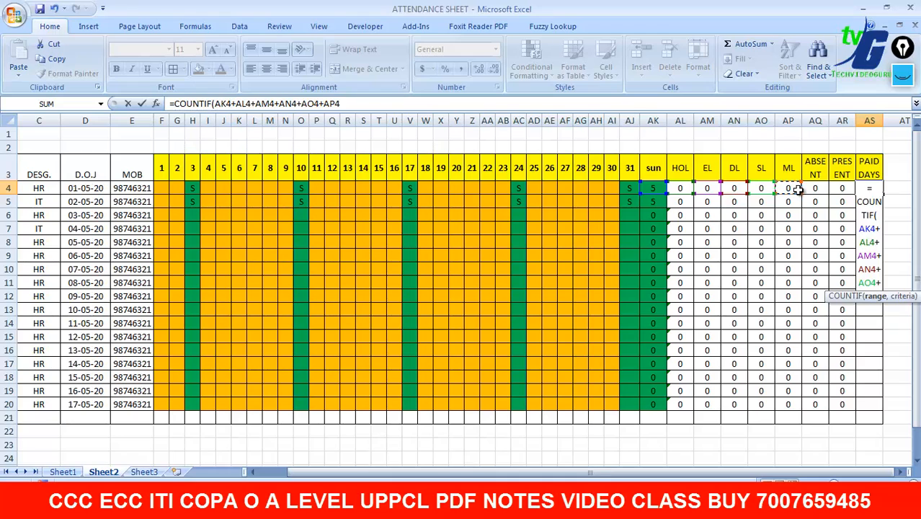
{"action": "type", "text": "+"}
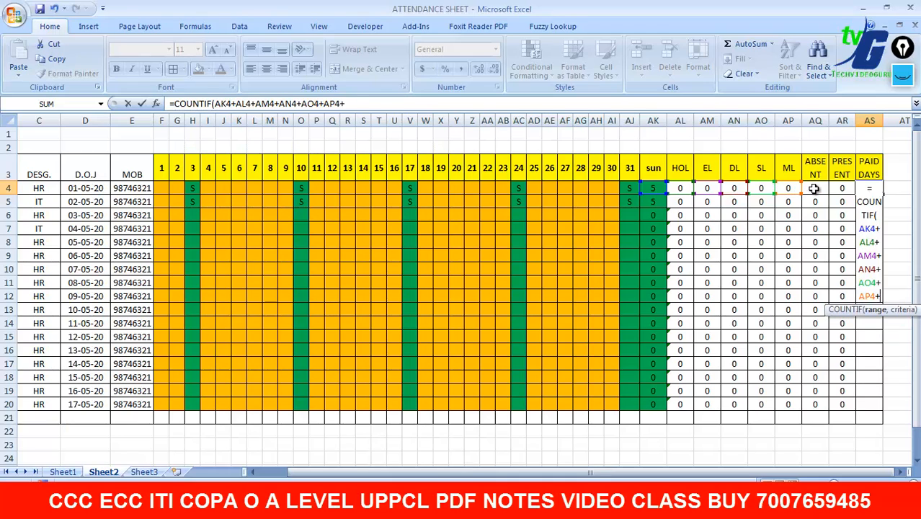
{"action": "left_click", "coordinate": [815, 189]}
{"action": "type", "text": "+"}
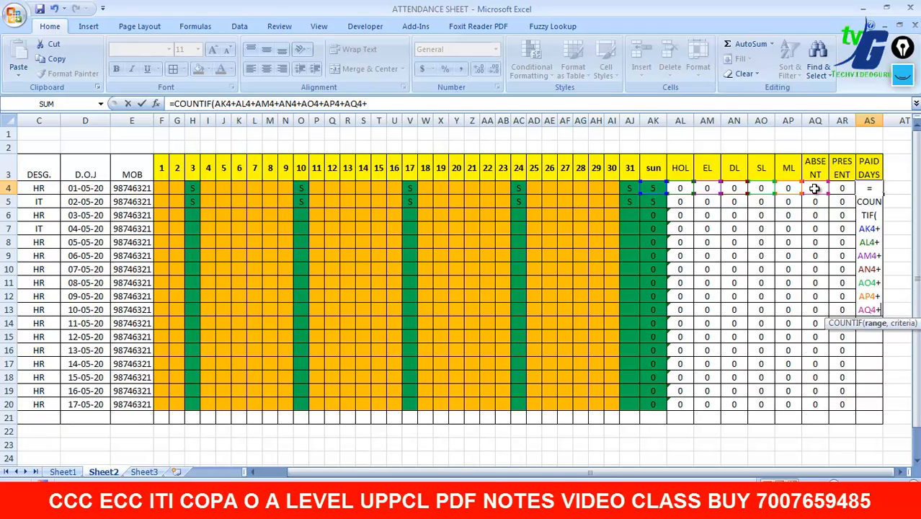
{"action": "left_click", "coordinate": [841, 189]}
{"action": "key", "text": "Return"}
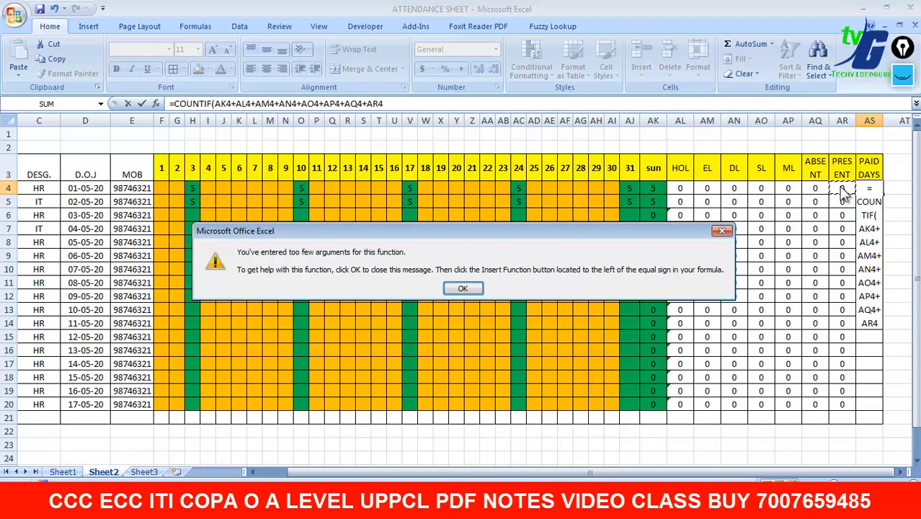
{"action": "left_click", "coordinate": [722, 231]}
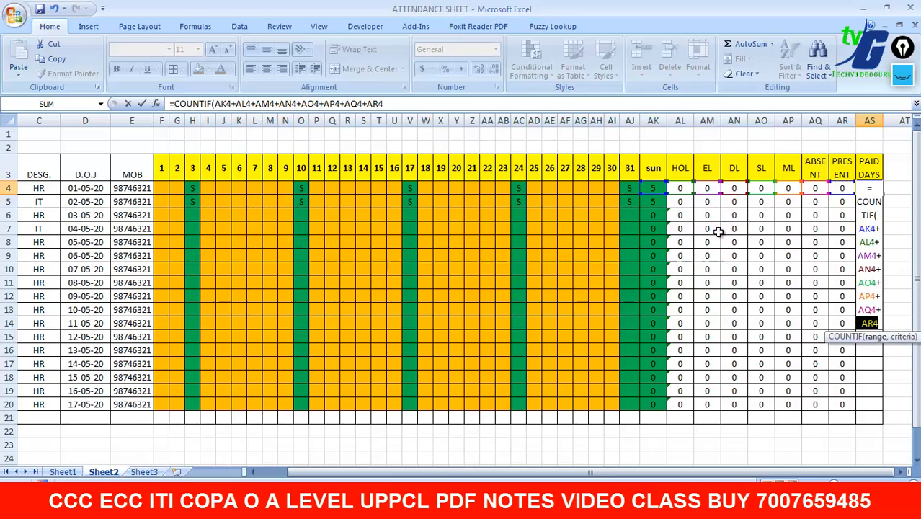
- Try to enter the COUNTIF formula in AS4 with a closing parenthesis
{"action": "key", "text": "End"}
{"action": "type", "text": ")"}
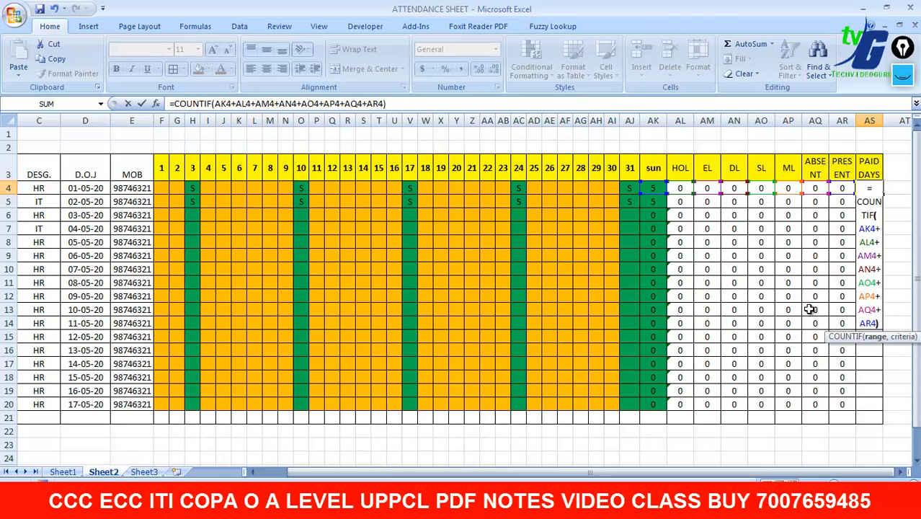
{"action": "key", "text": "Return"}
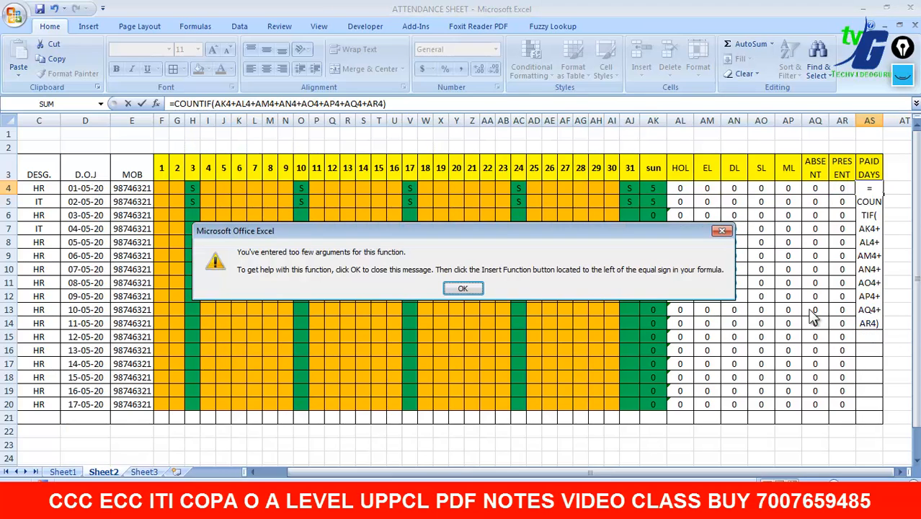
{"action": "left_click", "coordinate": [462, 289]}
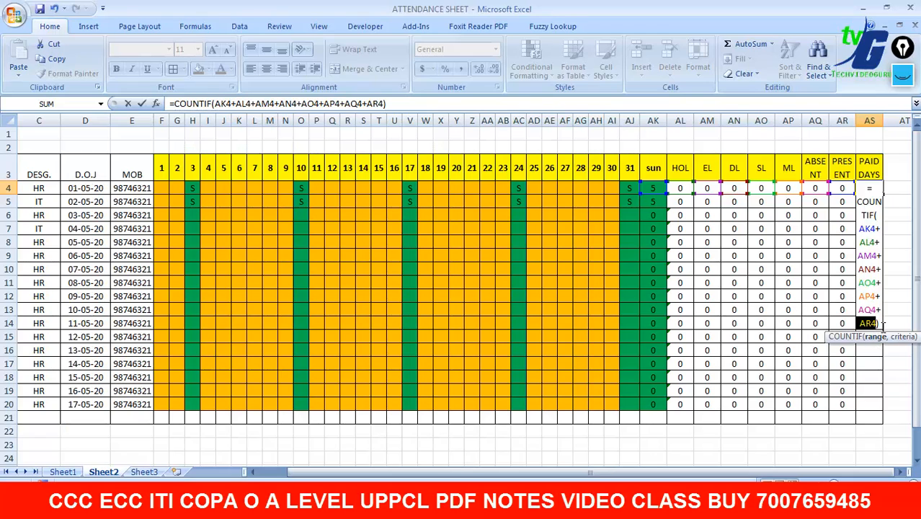
- Remove COUNTIF and its parentheses from the AS4 formula and enter it as =AK4+AL4+AM4+AN4+AO4+AP4+AQ4+AR4
{"action": "left_click", "coordinate": [874, 214]}
{"action": "key", "text": "BackSpace"}
{"action": "key", "text": "BackSpace"}
{"action": "key", "text": "BackSpace"}
{"action": "key", "text": "BackSpace"}
{"action": "key", "text": "BackSpace"}
{"action": "key", "text": "BackSpace"}
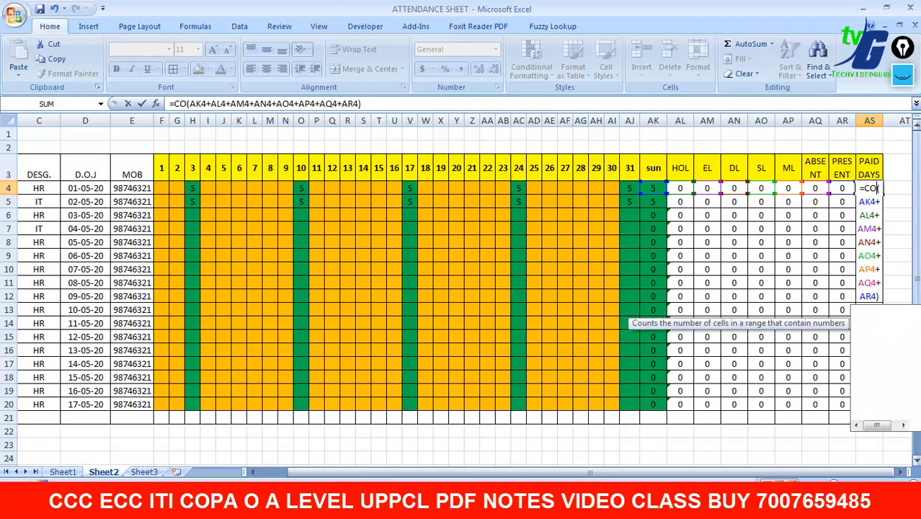
{"action": "key", "text": "BackSpace"}
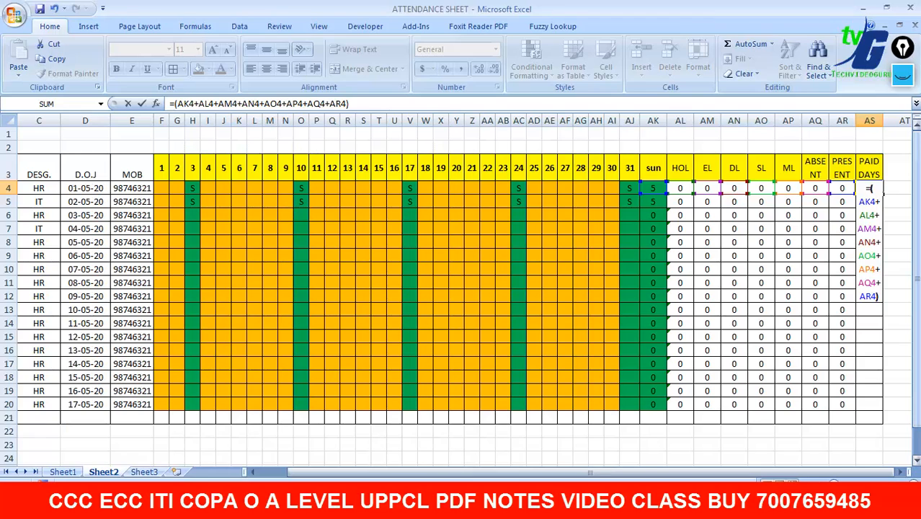
{"action": "key", "text": "Delete"}
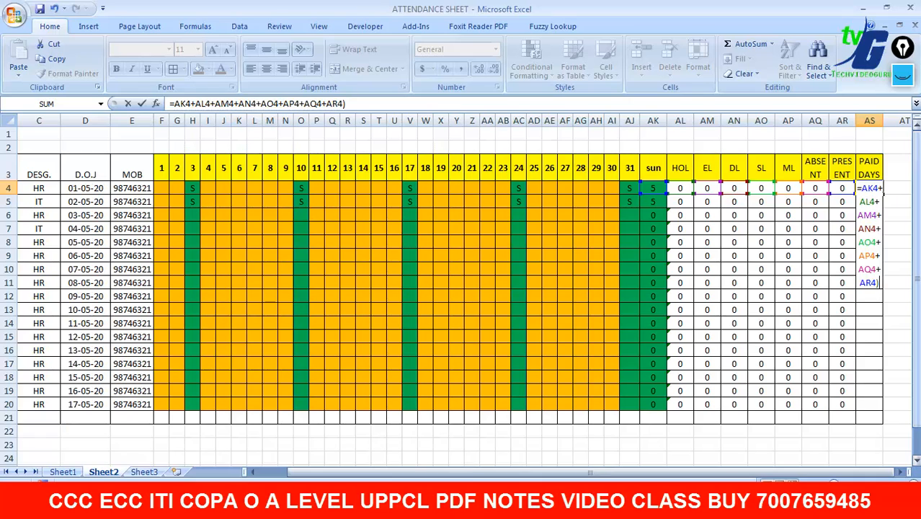
{"action": "key", "text": "BackSpace"}
{"action": "key", "text": "Return"}
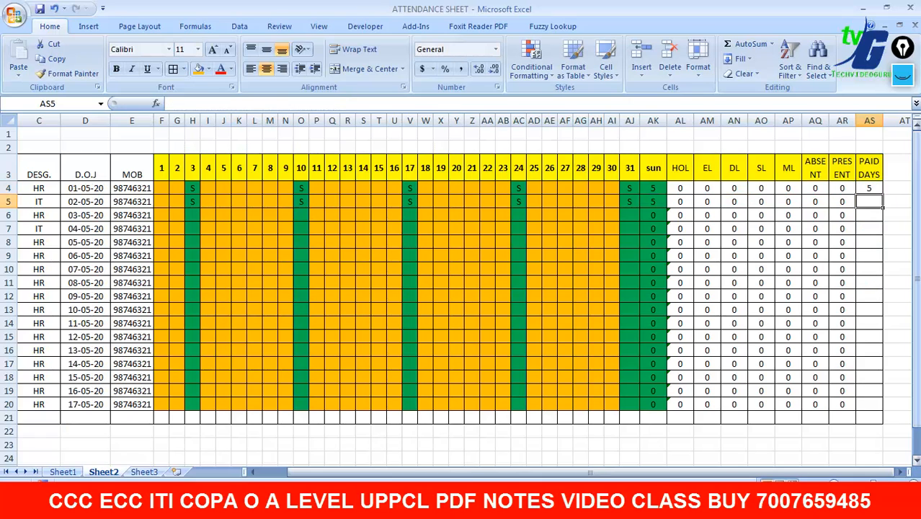
- Review the formulas in the PAID DAYS cell AS4 and in the HOL and EL columns
{"action": "left_click", "coordinate": [872, 189]}
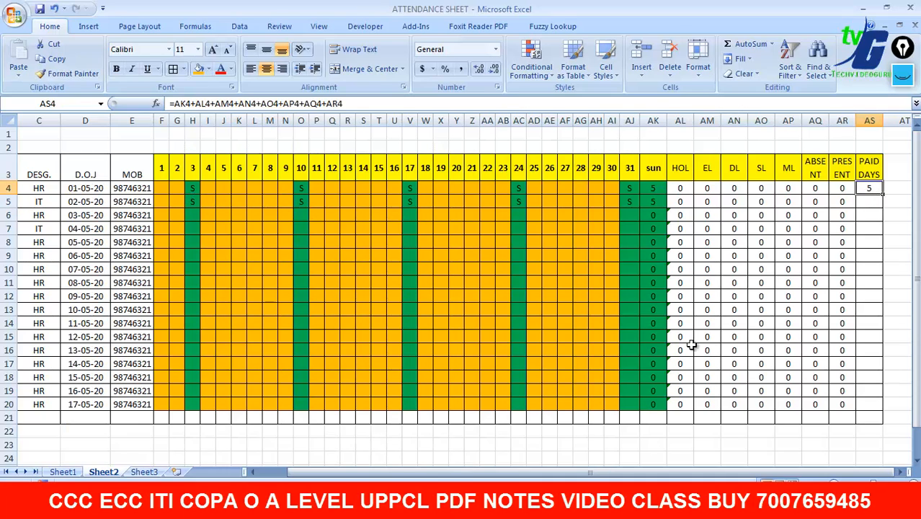
{"action": "left_click", "coordinate": [681, 215]}
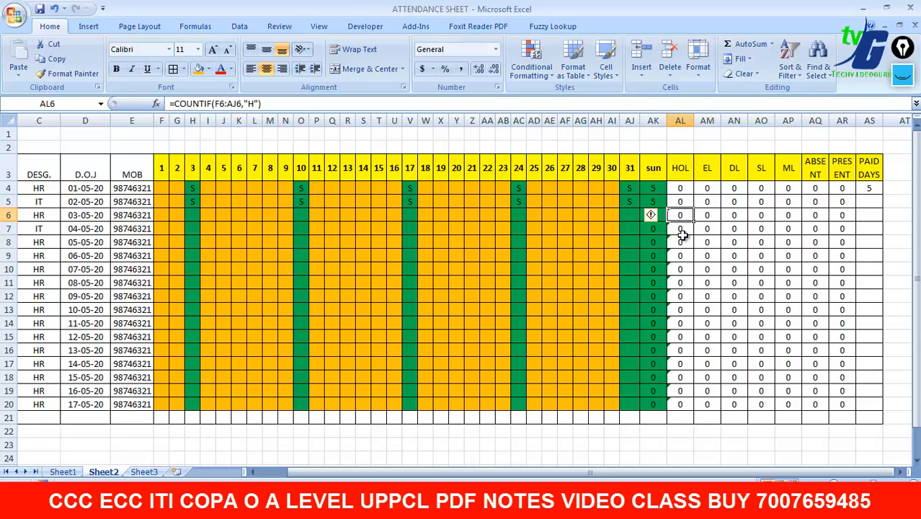
{"action": "left_click", "coordinate": [709, 190]}
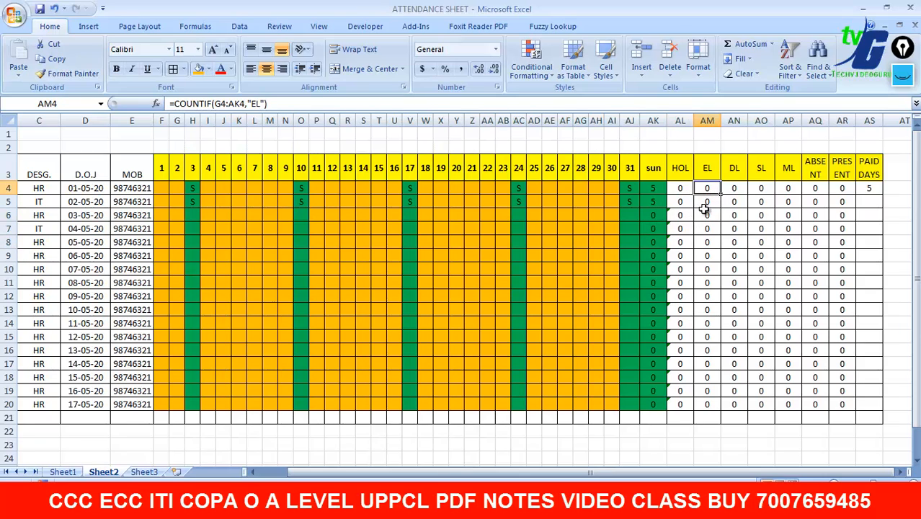
{"action": "left_click", "coordinate": [740, 229]}
{"action": "left_click", "coordinate": [680, 322]}
{"action": "left_click", "coordinate": [680, 189]}
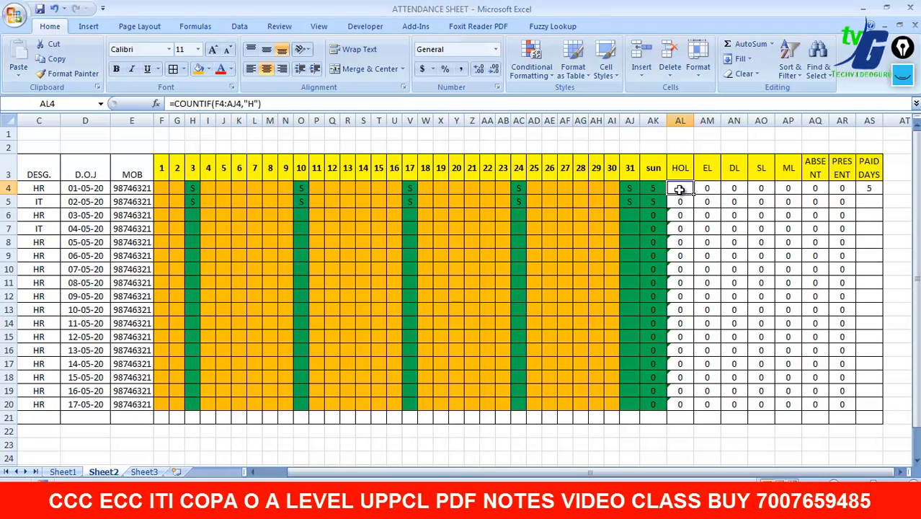
- Mark the employee in row 4 present with P on days 1, 2, 4, 5 and 6
{"action": "left_click", "coordinate": [166, 189]}
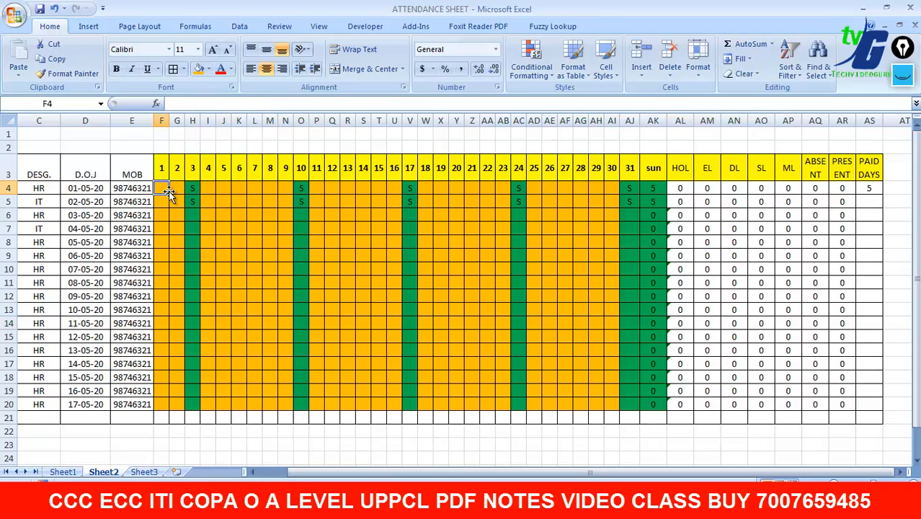
{"action": "type", "text": "P"}
{"action": "key", "text": "Tab"}
{"action": "type", "text": "P"}
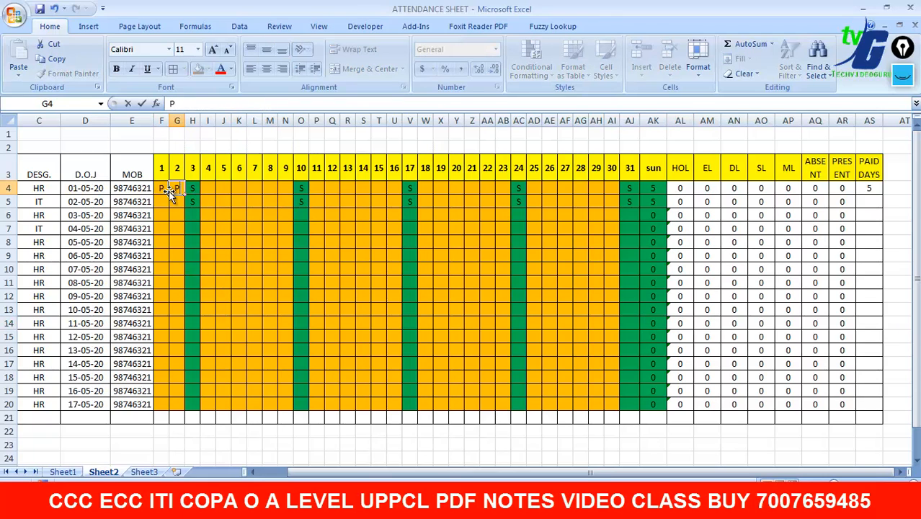
{"action": "key", "text": "Tab"}
{"action": "key", "text": "Tab"}
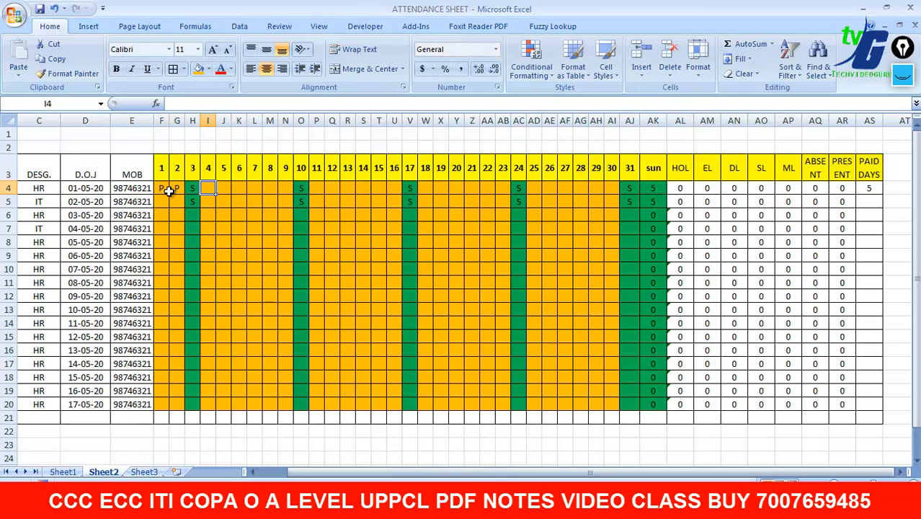
{"action": "type", "text": "P"}
{"action": "key", "text": "Tab"}
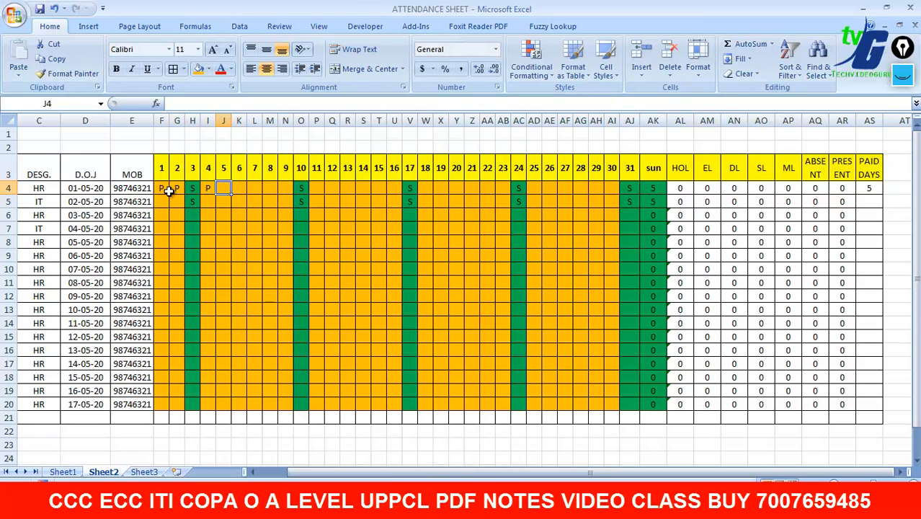
{"action": "type", "text": "P"}
{"action": "key", "text": "Tab"}
{"action": "type", "text": "P"}
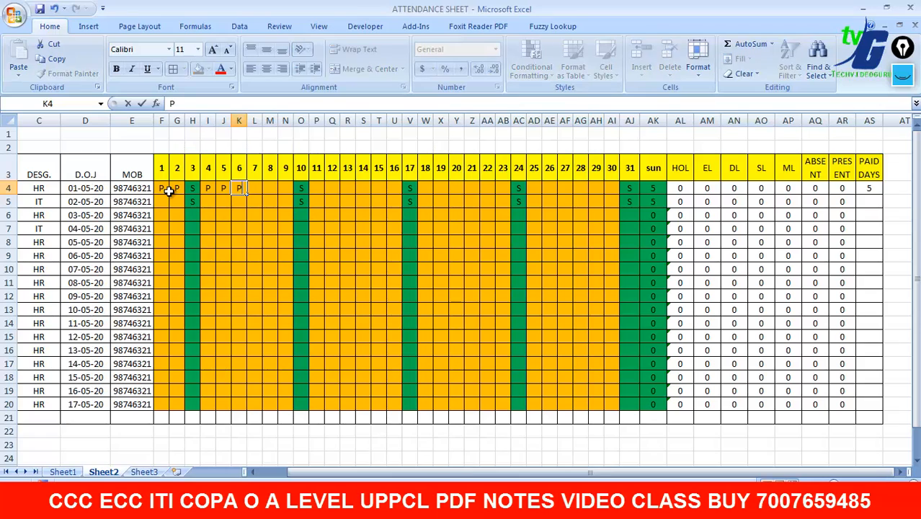
{"action": "key", "text": "Tab"}
- Mark the employee in row 4 absent with A on days 7, 8 and 9
{"action": "type", "text": "A"}
{"action": "key", "text": "Tab"}
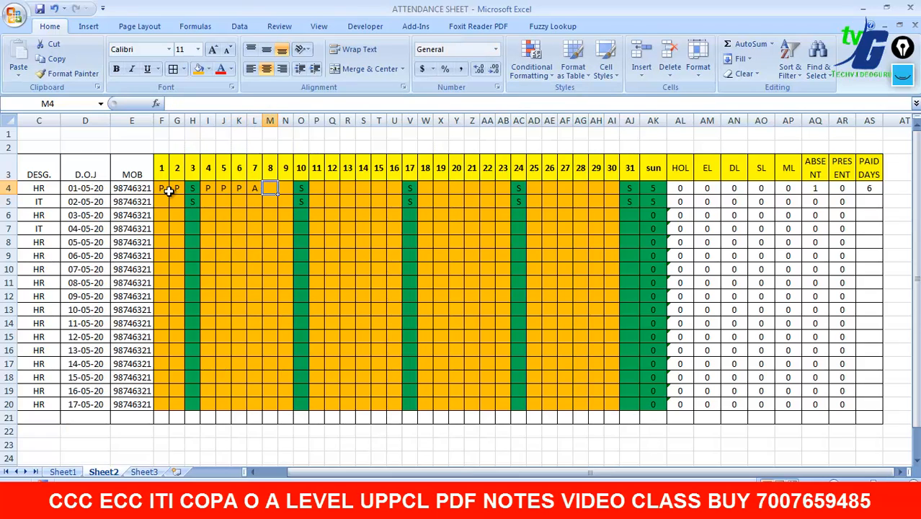
{"action": "type", "text": "A"}
{"action": "key", "text": "Tab"}
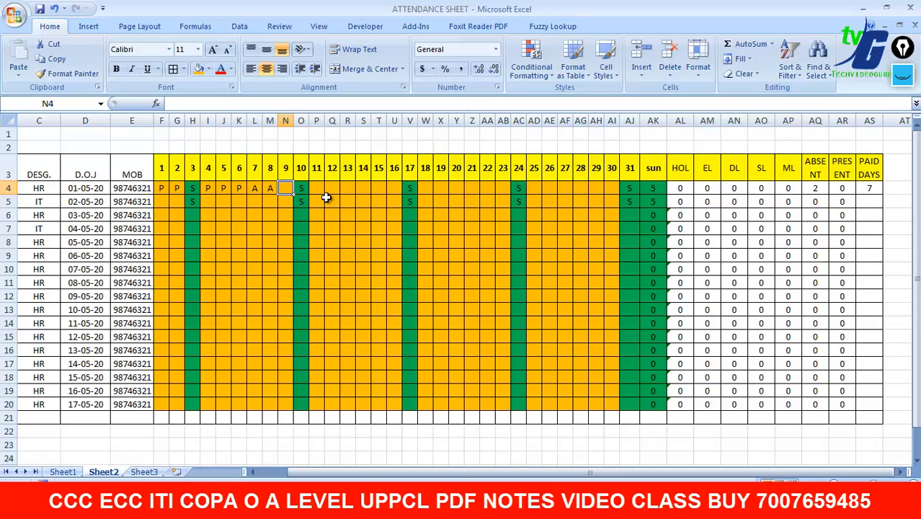
{"action": "type", "text": "A"}
{"action": "key", "text": "Tab"}
{"action": "key", "text": "Tab"}
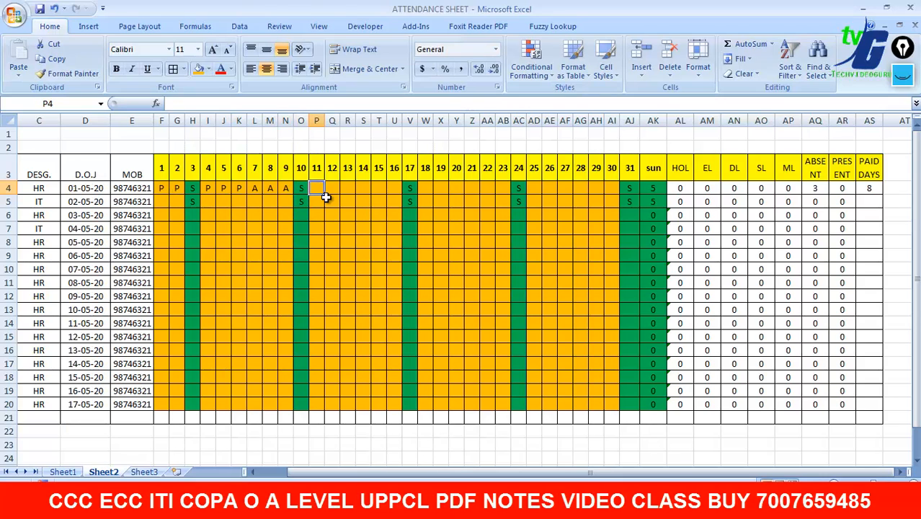
- Enter the marks ML, H, EL and DL in row 4 for days 11 to 14
{"action": "type", "text": "ML"}
{"action": "key", "text": "Tab"}
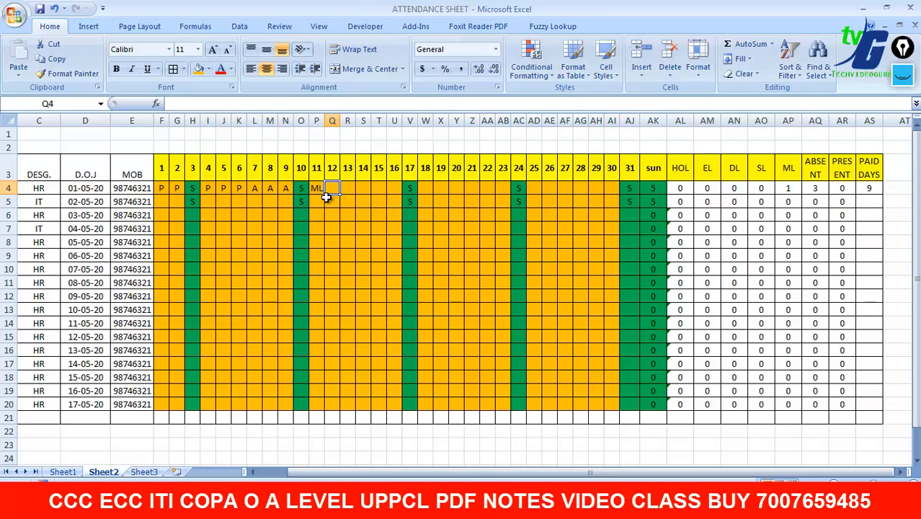
{"action": "type", "text": "H"}
{"action": "key", "text": "Tab"}
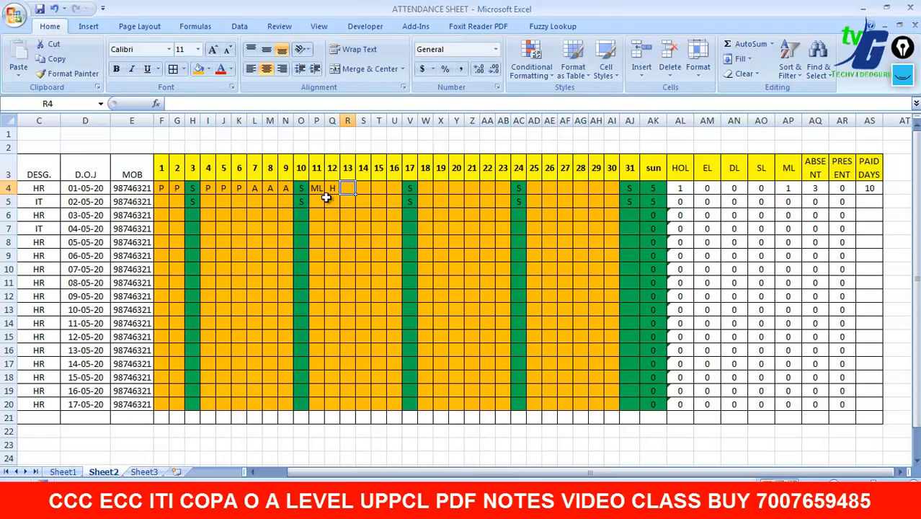
{"action": "type", "text": "EL"}
{"action": "key", "text": "Tab"}
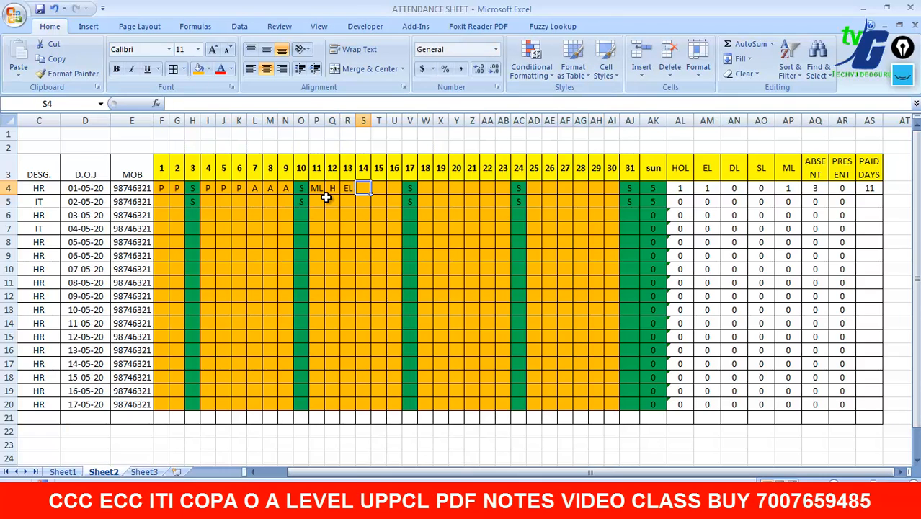
{"action": "type", "text": "DL"}
{"action": "key", "text": "Tab"}
- Mark the employee in row 4 present with P on days 15 and 16
{"action": "type", "text": "P"}
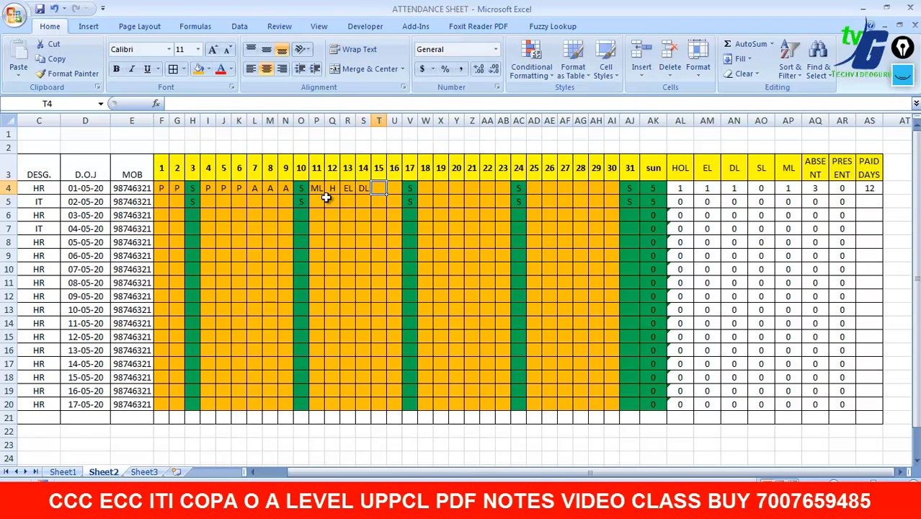
{"action": "key", "text": "Tab"}
{"action": "type", "text": "P"}
{"action": "key", "text": "Tab"}
{"action": "key", "text": "Tab"}
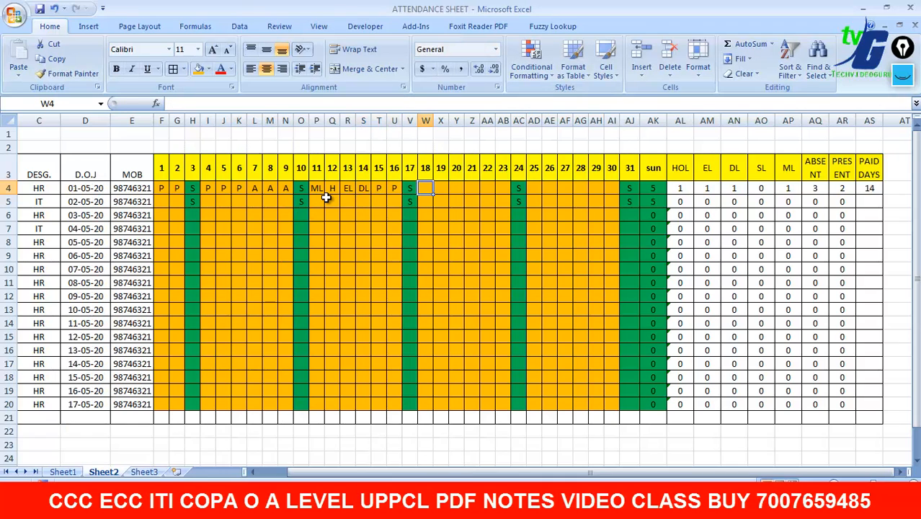
- Mark the employee in row 4 present with P on each day from 18 to 23
{"action": "type", "text": "P"}
{"action": "key", "text": "Tab"}
{"action": "key", "text": "Tab"}
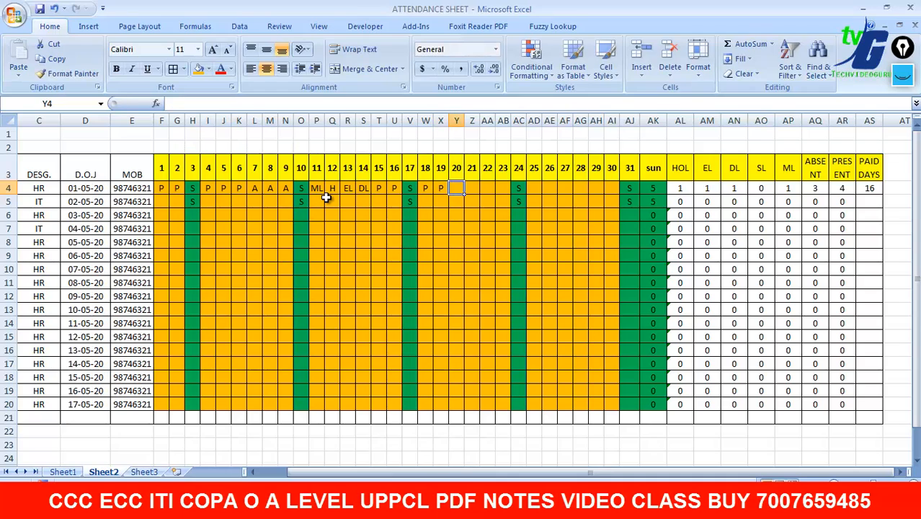
{"action": "type", "text": "P"}
{"action": "key", "text": "Tab"}
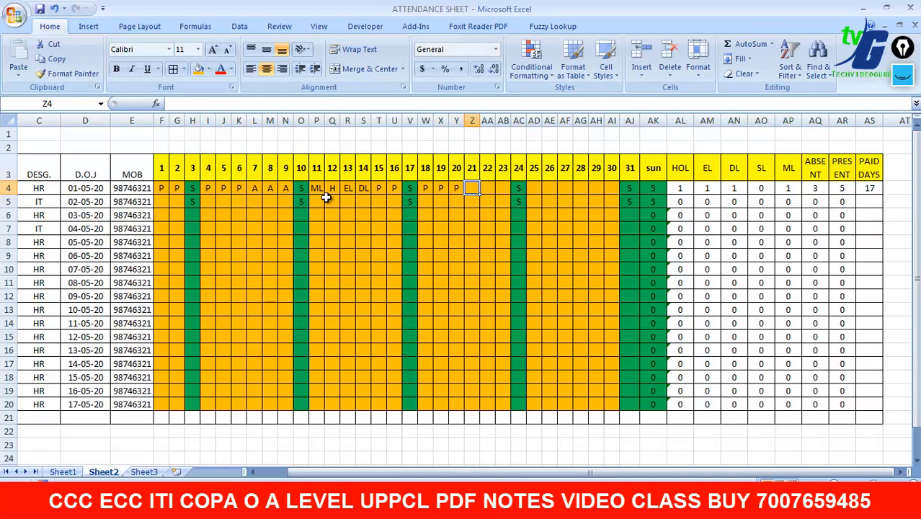
{"action": "type", "text": "P"}
{"action": "key", "text": "Tab"}
{"action": "type", "text": "P"}
{"action": "key", "text": "Tab"}
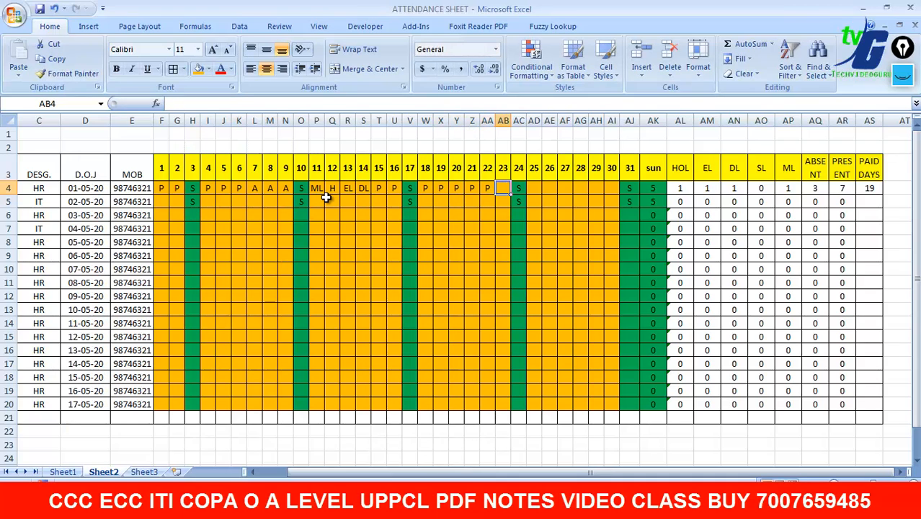
{"action": "type", "text": "P"}
{"action": "key", "text": "Tab"}
{"action": "key", "text": "Tab"}
- Enter the marks H, A, ML and SL in row 4 for days 25 to 28
{"action": "type", "text": "H"}
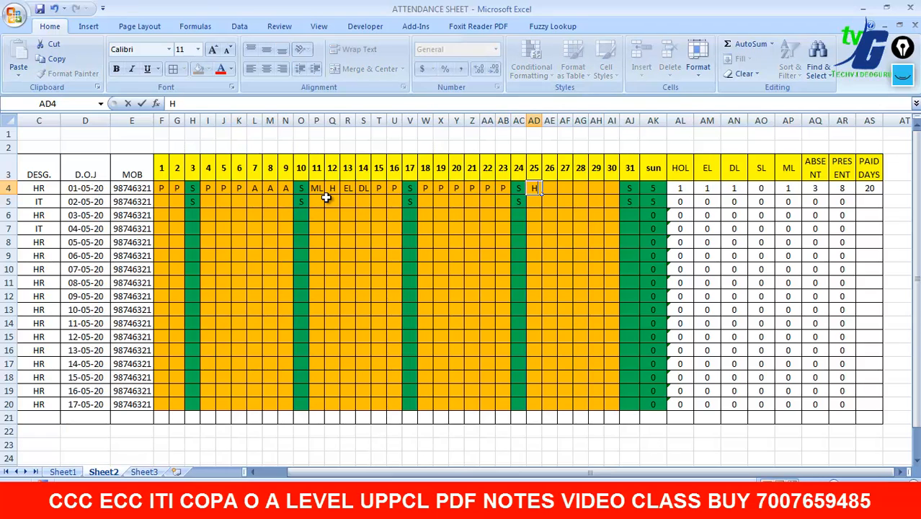
{"action": "key", "text": "Tab"}
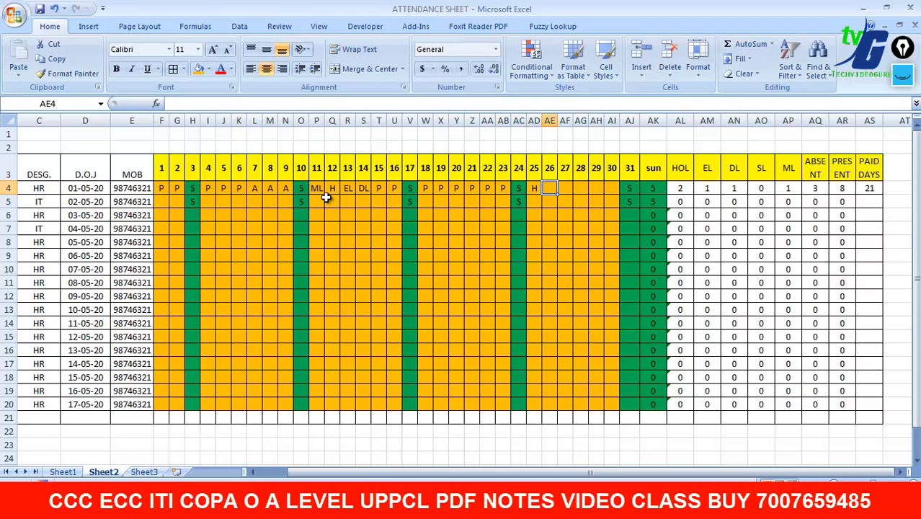
{"action": "type", "text": "A"}
{"action": "key", "text": "Tab"}
{"action": "type", "text": "ML"}
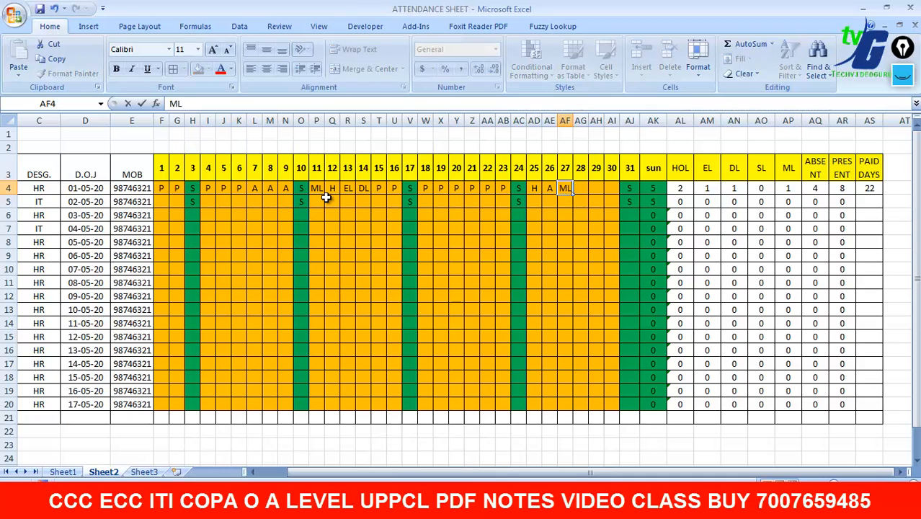
{"action": "key", "text": "Tab"}
{"action": "type", "text": "SL"}
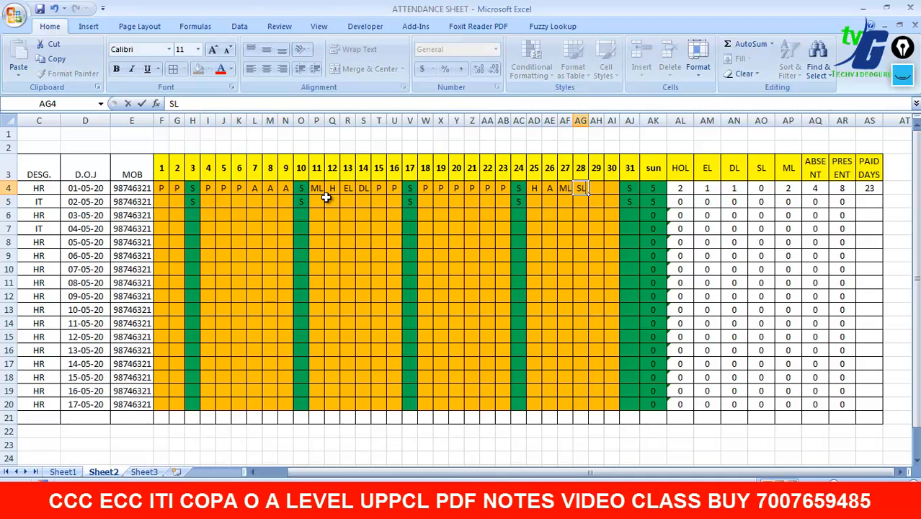
{"action": "key", "text": "Tab"}
- Mark the employee in row 4 present with P on days 29 and 30
{"action": "type", "text": "P"}
{"action": "key", "text": "Tab"}
{"action": "type", "text": "P"}
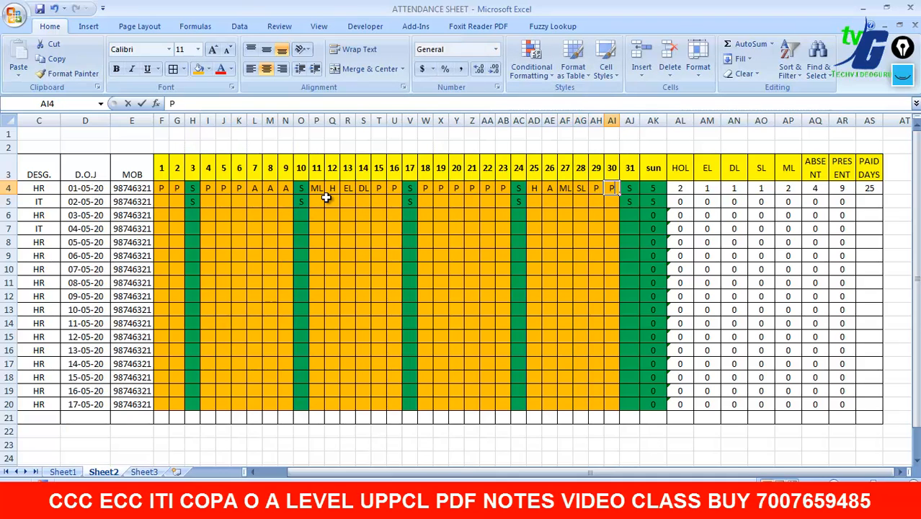
{"action": "key", "text": "Tab"}
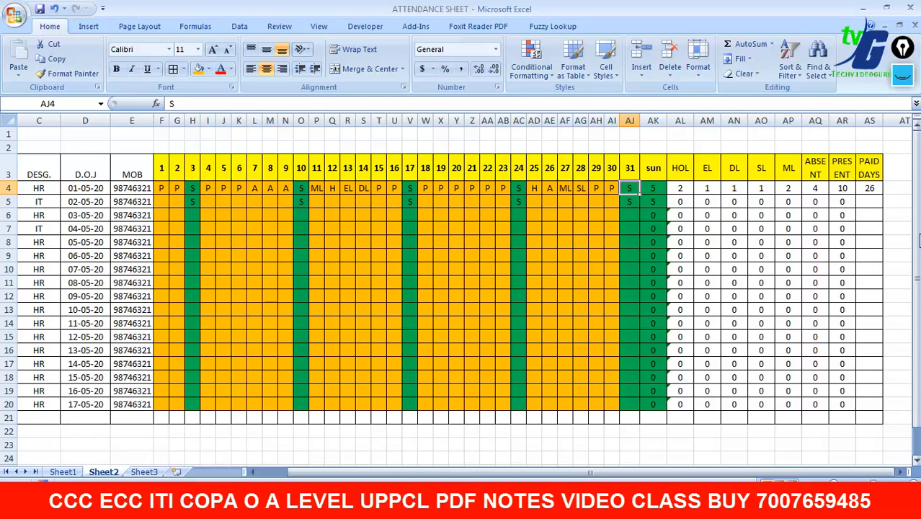
{"action": "left_click", "coordinate": [904, 241]}
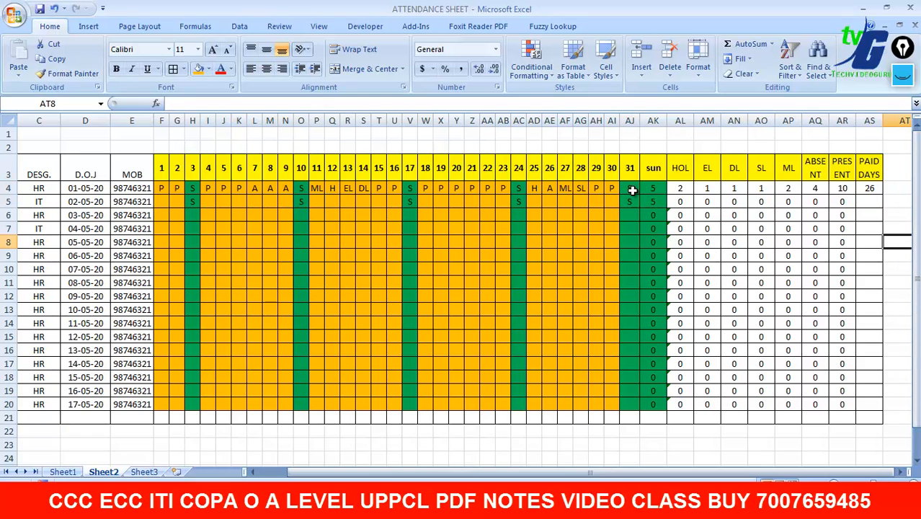
- Review the row 4 totals and their formulas from the Sunday count in AK4 through PAID DAYS in AS4
{"action": "left_click", "coordinate": [652, 189]}
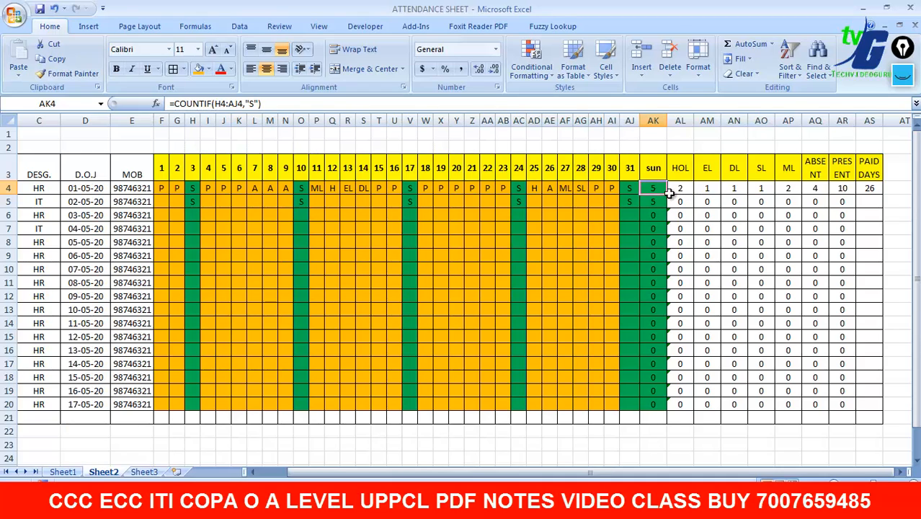
{"action": "left_click", "coordinate": [685, 188]}
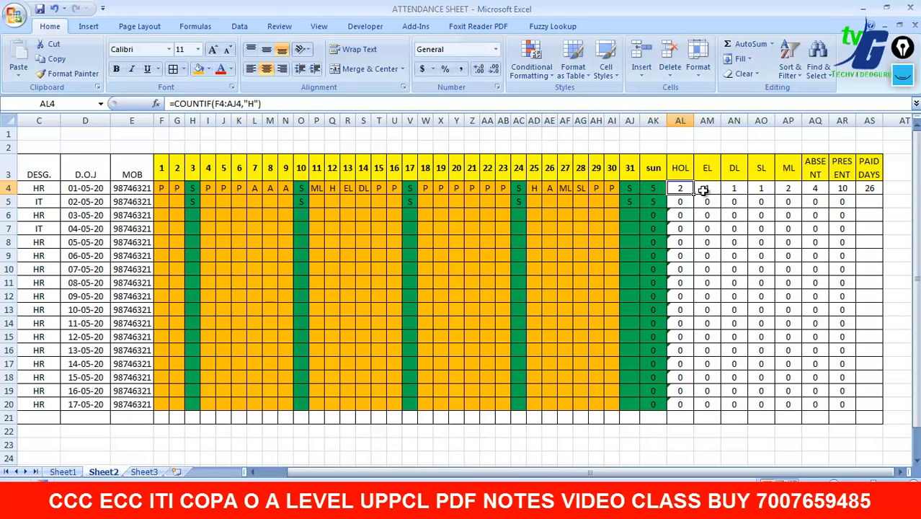
{"action": "left_click", "coordinate": [710, 189]}
{"action": "left_click", "coordinate": [739, 191]}
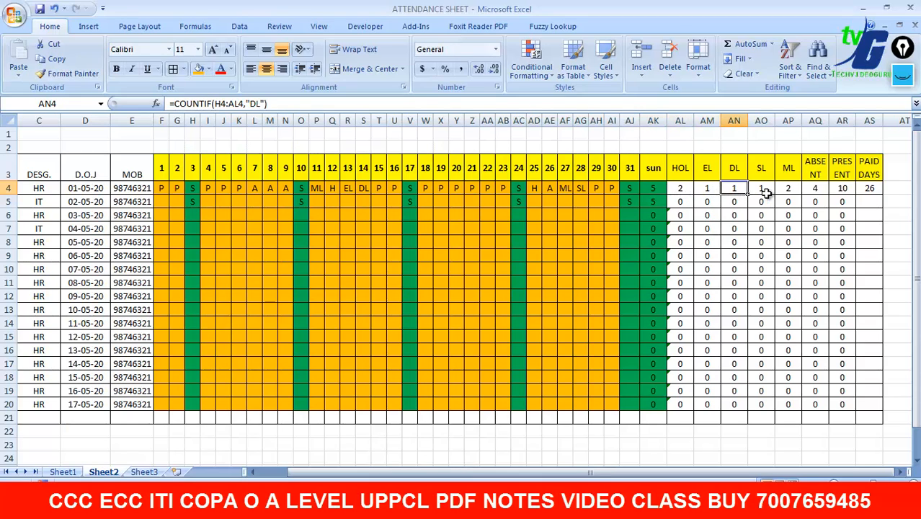
{"action": "left_click", "coordinate": [766, 192]}
{"action": "left_click", "coordinate": [788, 191]}
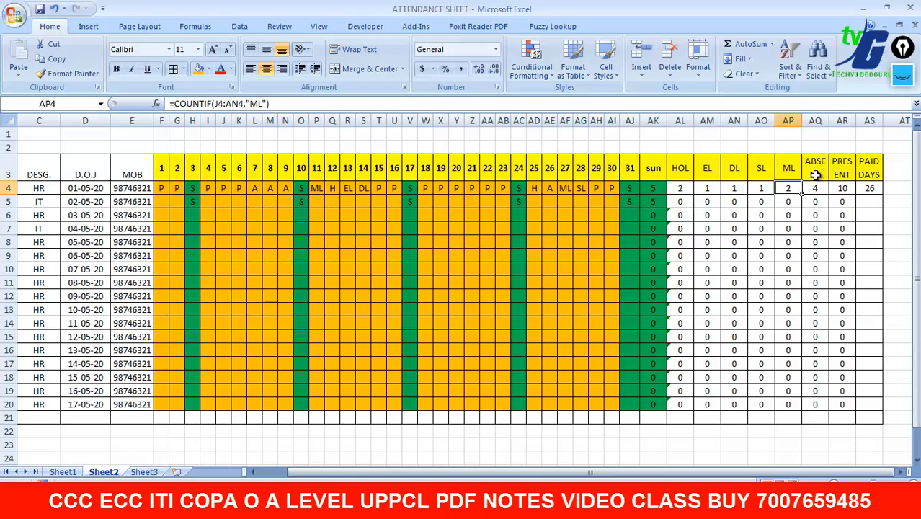
{"action": "left_click", "coordinate": [815, 188]}
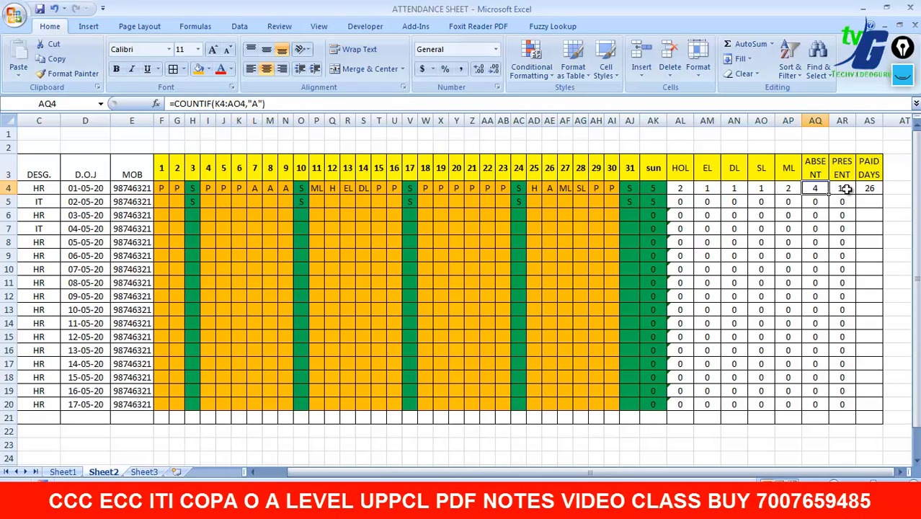
{"action": "left_click", "coordinate": [846, 189]}
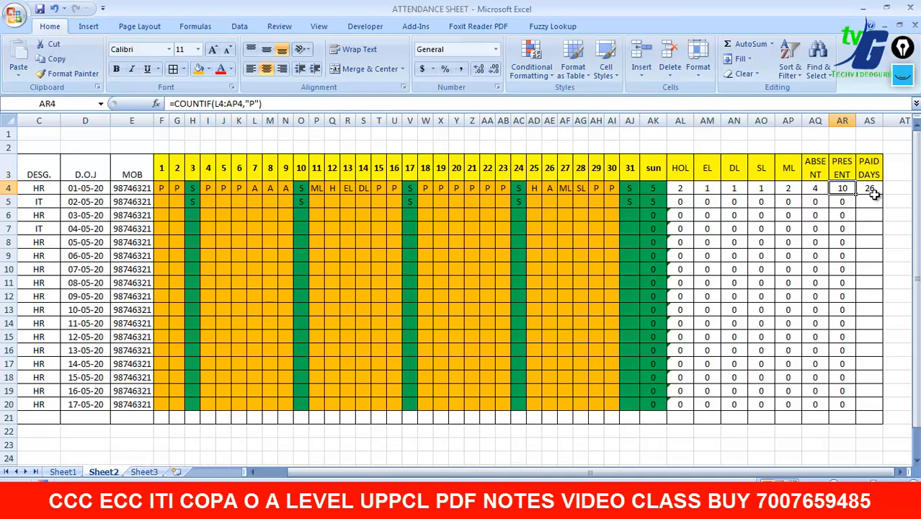
{"action": "left_click", "coordinate": [874, 190]}
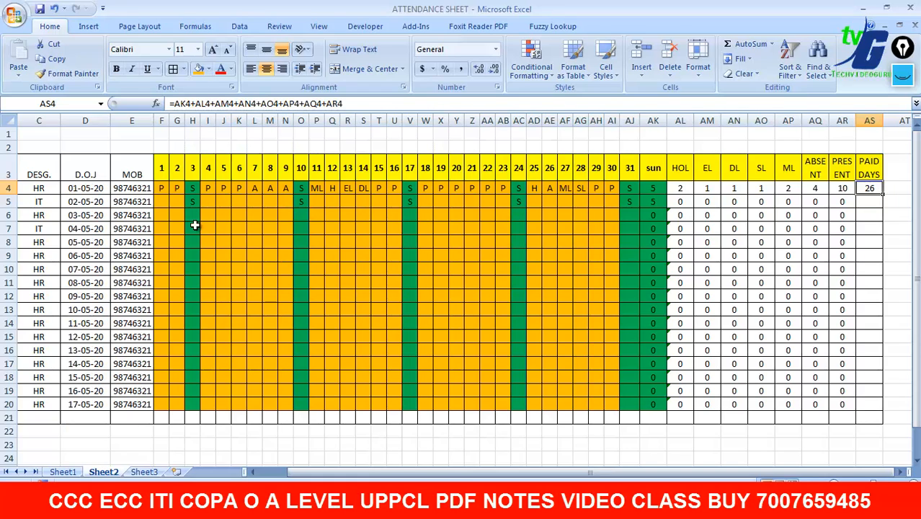
- Copy the row 4 marks for days 1–2 and 4–9 down to row 20 for all employees
{"action": "left_click", "coordinate": [165, 201]}
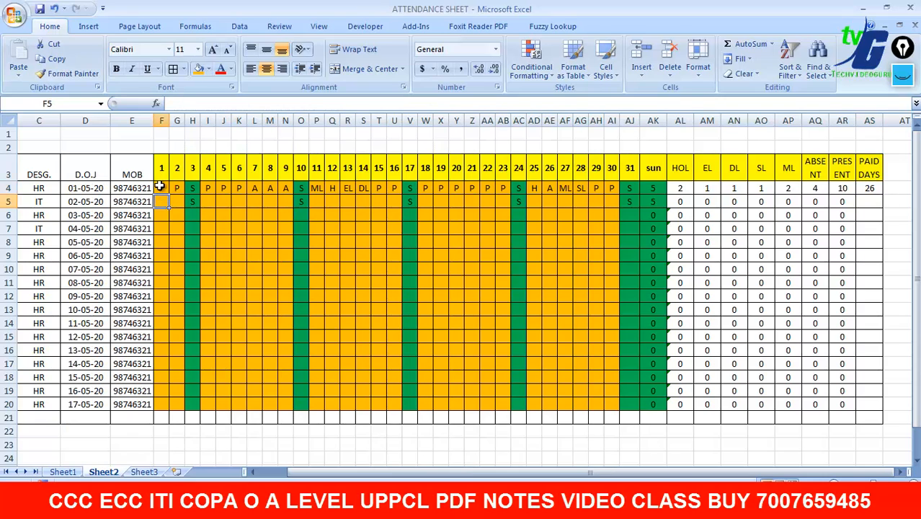
{"action": "left_click_drag", "start_coordinate": [161, 186], "coordinate": [170, 408]}
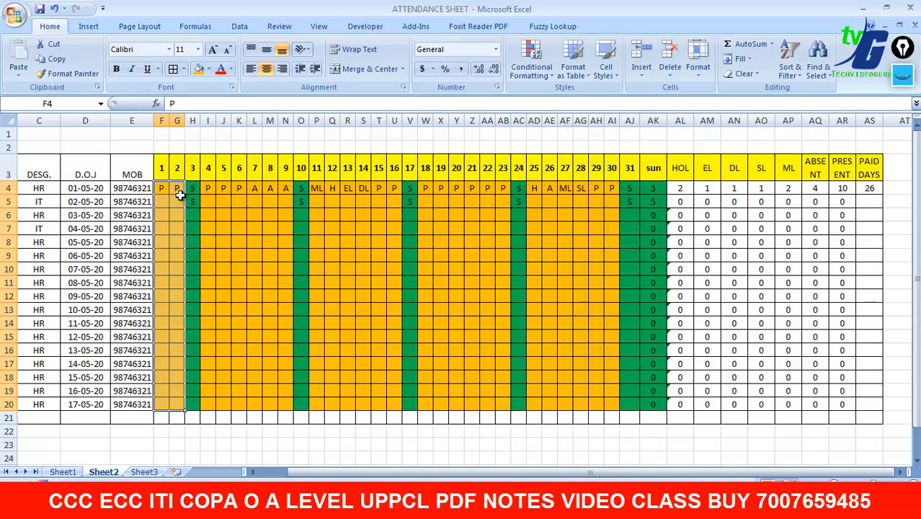
{"action": "left_click_drag", "start_coordinate": [164, 187], "coordinate": [192, 410]}
{"action": "left_click_drag", "start_coordinate": [206, 187], "coordinate": [297, 410]}
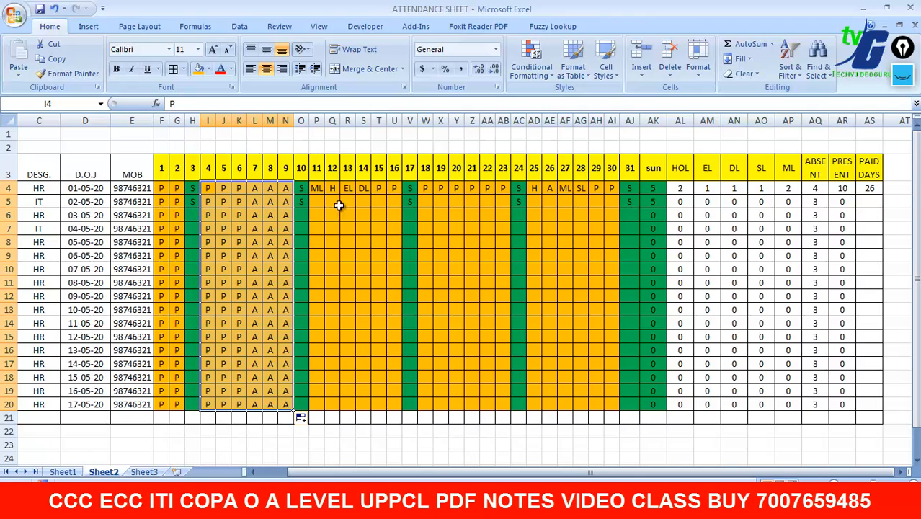
- Fill the Sunday mark S for days 10 and 3 from row 4 down to row 20
{"action": "left_click_drag", "start_coordinate": [302, 193], "coordinate": [303, 403]}
{"action": "left_click", "coordinate": [331, 243]}
{"action": "left_click_drag", "start_coordinate": [302, 189], "coordinate": [312, 407]}
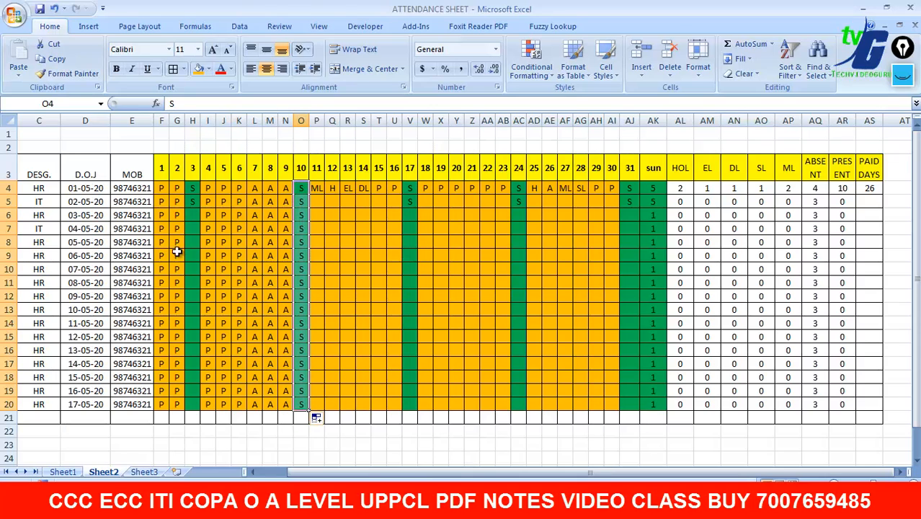
{"action": "left_click_drag", "start_coordinate": [194, 193], "coordinate": [201, 409]}
{"action": "left_click", "coordinate": [204, 211]}
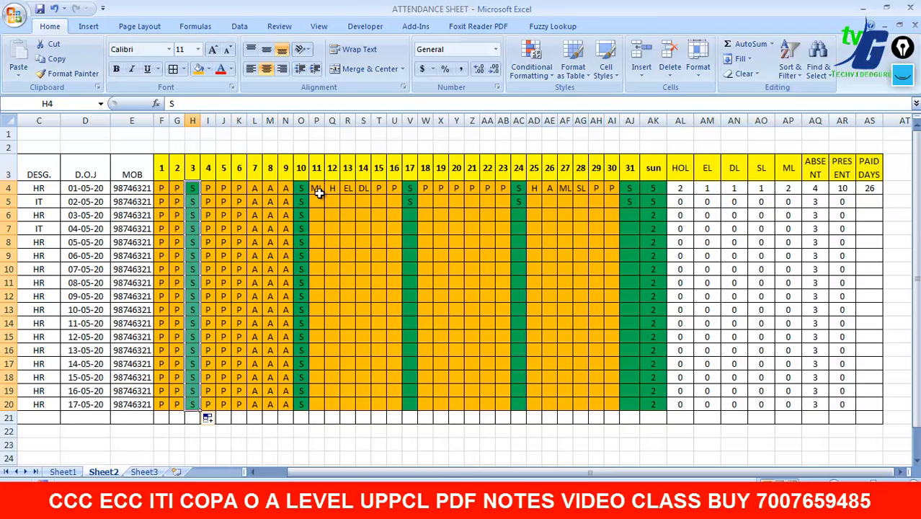
- Copy the row 4 marks for days 11–16 down to row 12
{"action": "left_click_drag", "start_coordinate": [319, 194], "coordinate": [397, 405]}
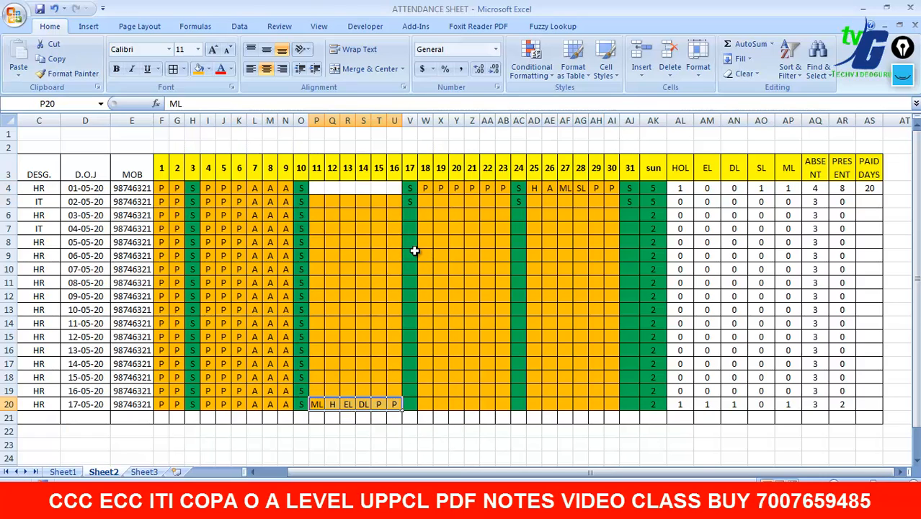
{"action": "key", "text": "ctrl+z"}
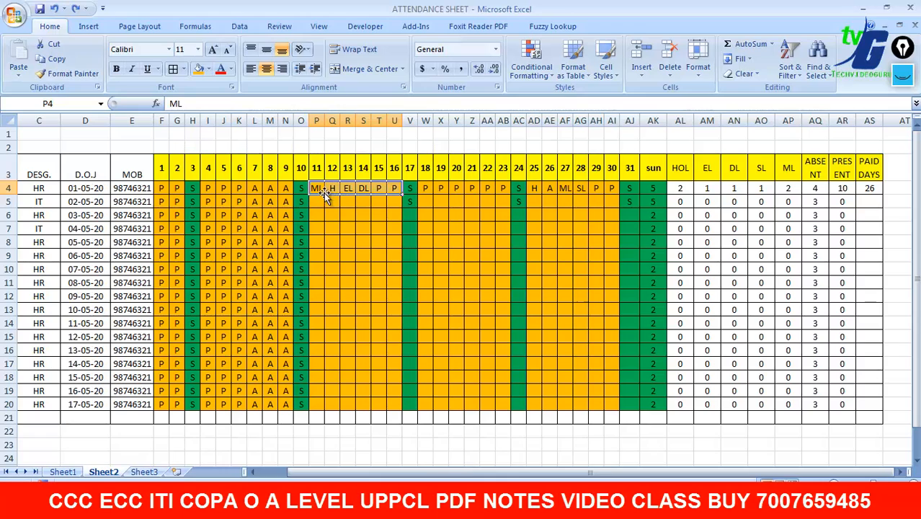
{"action": "left_click", "coordinate": [333, 228]}
{"action": "left_click_drag", "start_coordinate": [316, 186], "coordinate": [393, 300]}
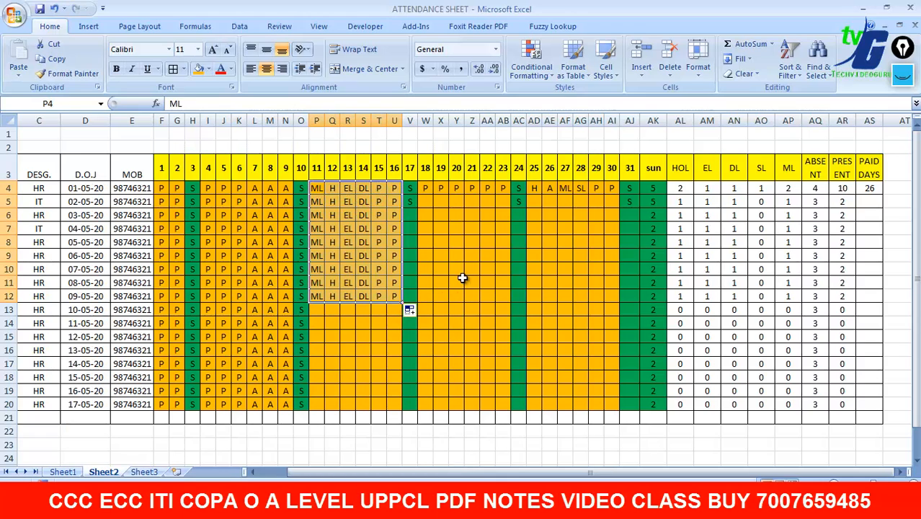
{"action": "left_click_drag", "start_coordinate": [409, 189], "coordinate": [414, 364]}
{"action": "double_click", "coordinate": [416, 204]}
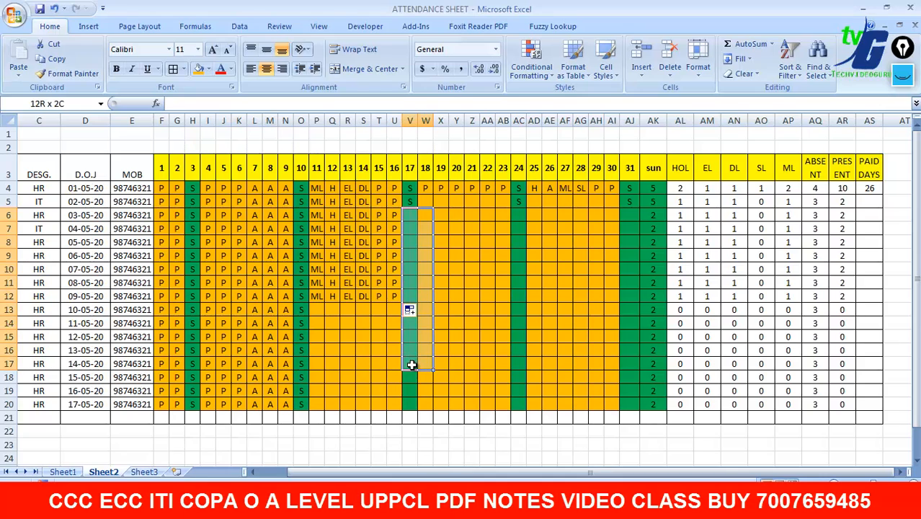
{"action": "left_click", "coordinate": [461, 308]}
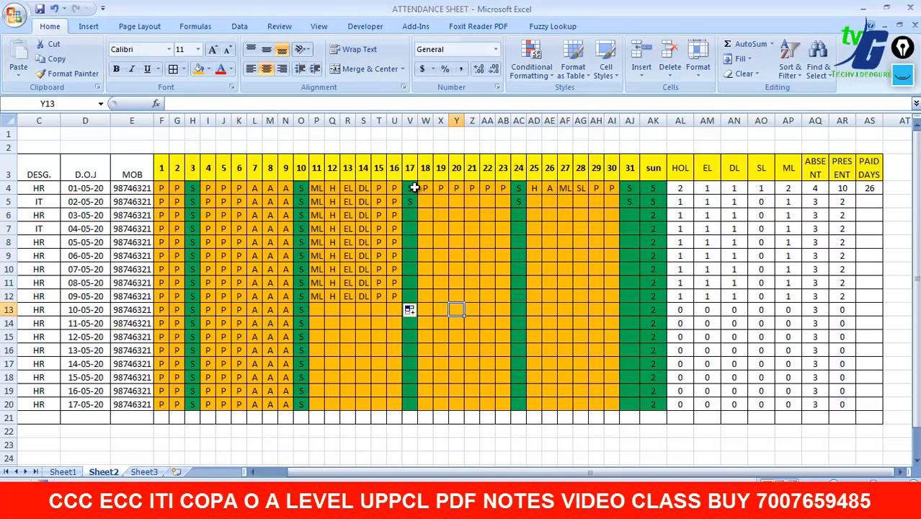
{"action": "left_click_drag", "start_coordinate": [415, 188], "coordinate": [411, 207]}
{"action": "left_click", "coordinate": [416, 204]}
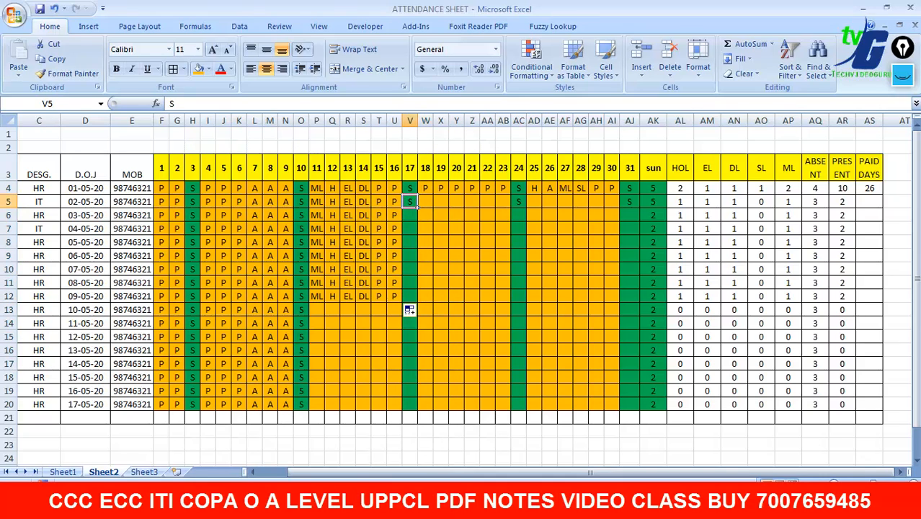
- Fill the day 17 Sunday mark S and the P marks for days 18–23 from row 4 down to row 18
{"action": "scroll", "coordinate": [409, 310], "scroll_direction": "up", "scroll_amount": 2}
{"action": "left_click", "coordinate": [355, 173]}
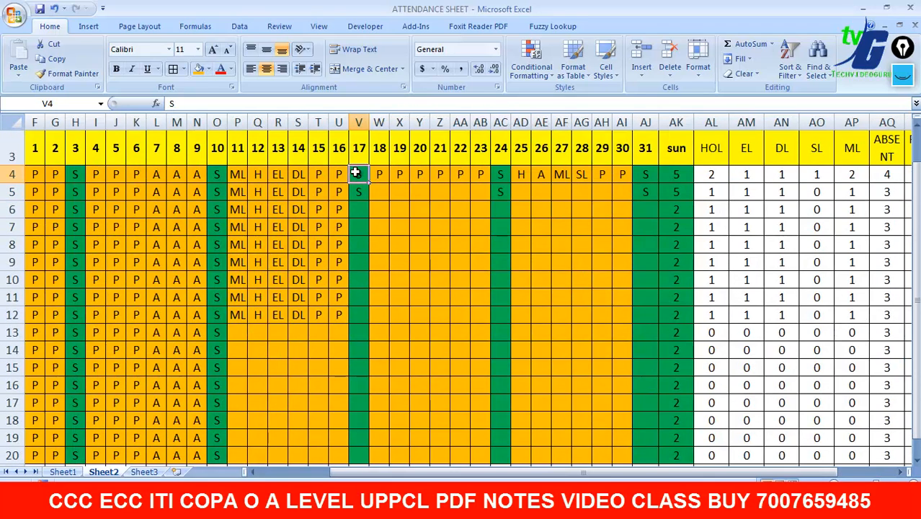
{"action": "left_click_drag", "start_coordinate": [355, 173], "coordinate": [364, 424]}
{"action": "left_click_drag", "start_coordinate": [380, 176], "coordinate": [470, 427]}
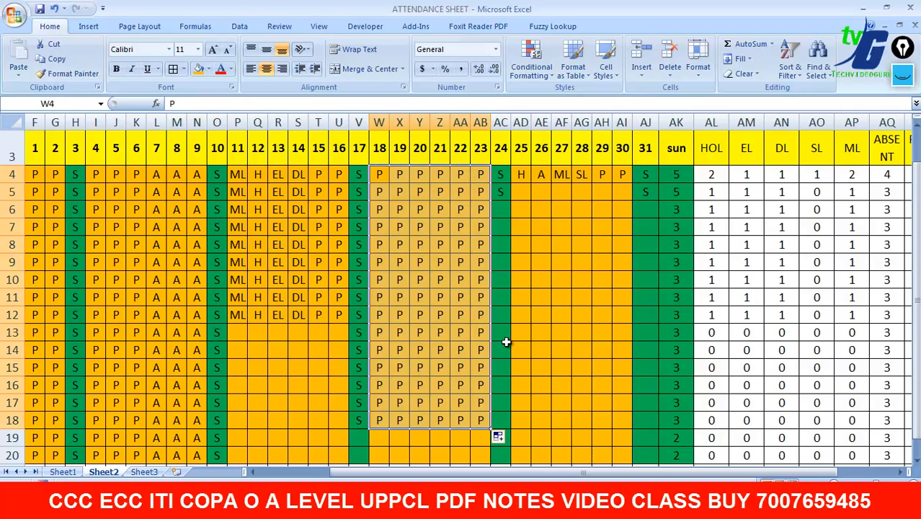
- Copy the row 4 marks for days 25–30 down to row 19 and the day 24 Sunday mark down to row 17
{"action": "left_click_drag", "start_coordinate": [527, 180], "coordinate": [643, 441]}
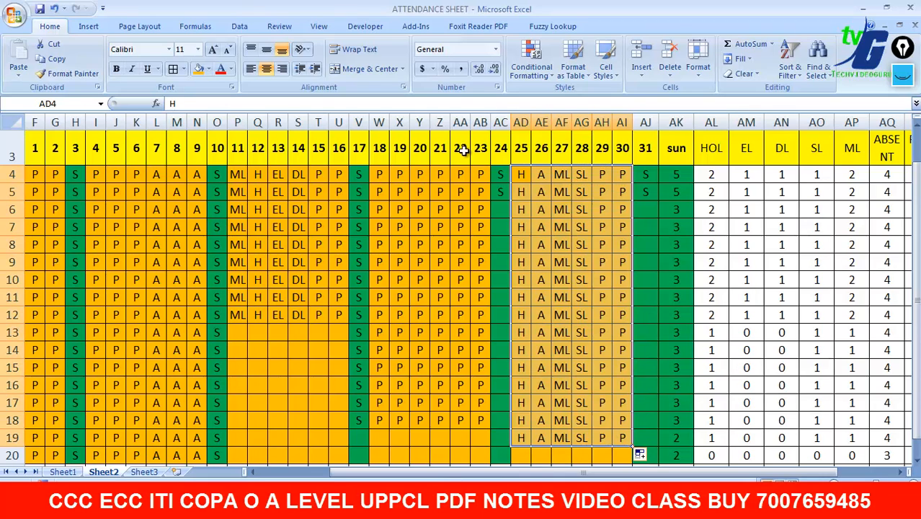
{"action": "left_click_drag", "start_coordinate": [503, 179], "coordinate": [508, 403]}
- Extend the day 11–16 marks down to row 19 and fill the day 31 Sunday mark S down to row 19
{"action": "left_click_drag", "start_coordinate": [237, 297], "coordinate": [350, 438]}
{"action": "scroll", "coordinate": [745, 349], "scroll_direction": "down", "scroll_amount": 1, "text": "ctrl"}
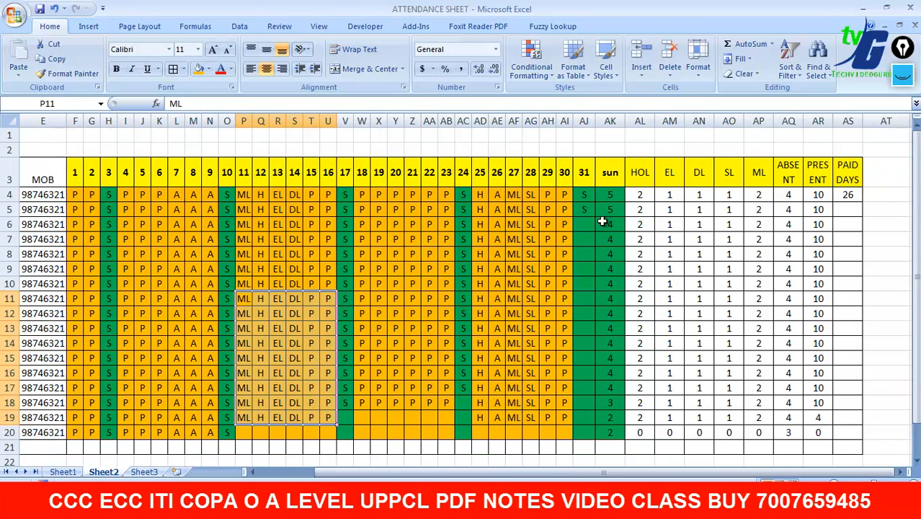
{"action": "left_click_drag", "start_coordinate": [583, 192], "coordinate": [598, 425]}
{"action": "left_click", "coordinate": [905, 302]}
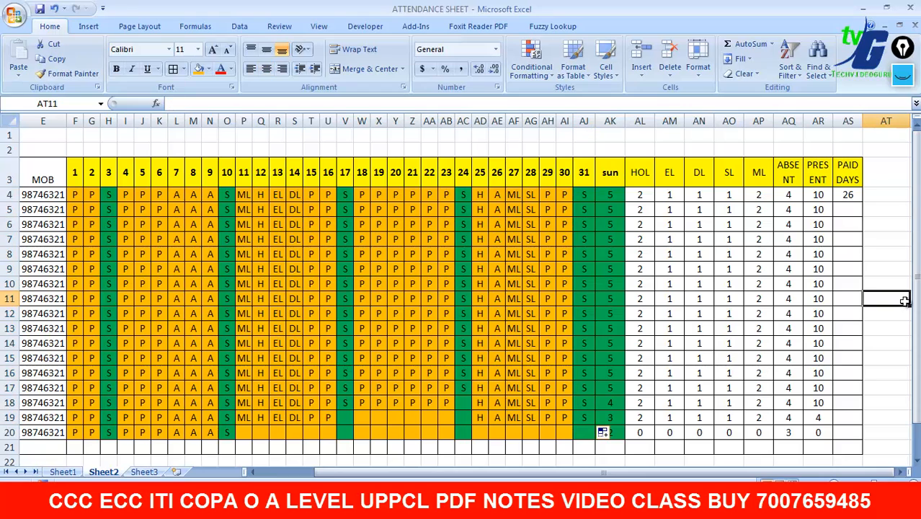
- Copy the PAID DAYS formula from AS4 down to row 20
{"action": "left_click", "coordinate": [857, 197]}
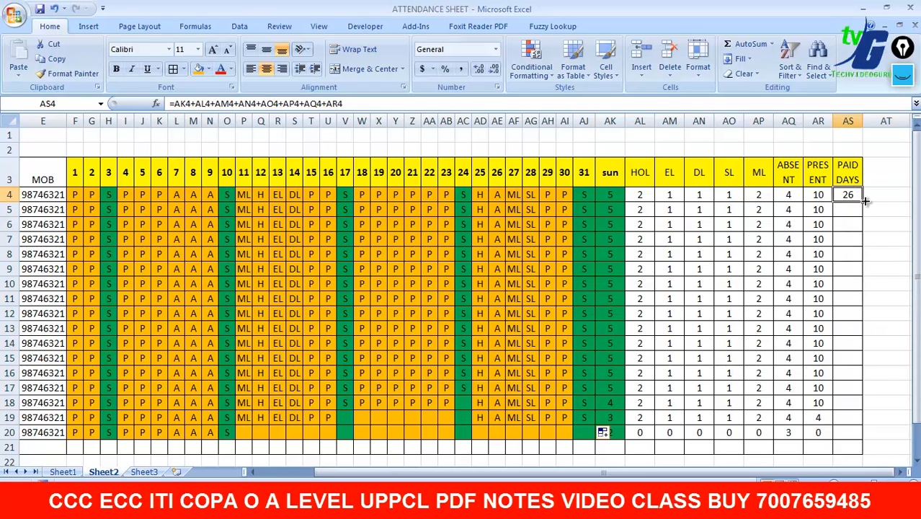
{"action": "left_click_drag", "start_coordinate": [864, 200], "coordinate": [867, 436]}
{"action": "left_click", "coordinate": [891, 386]}
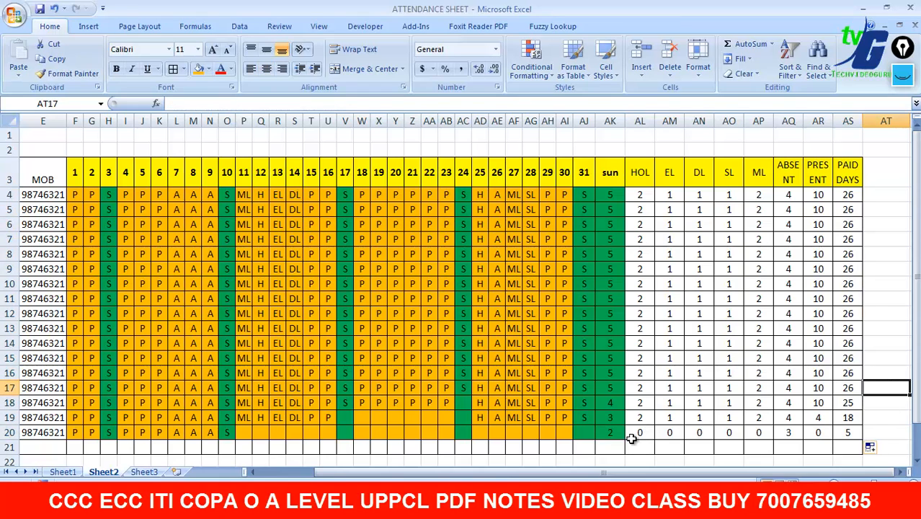
- Change the row 13 mark for day 21 to A and check that row's PRESENT and PAID DAYS totals
{"action": "left_click", "coordinate": [408, 333]}
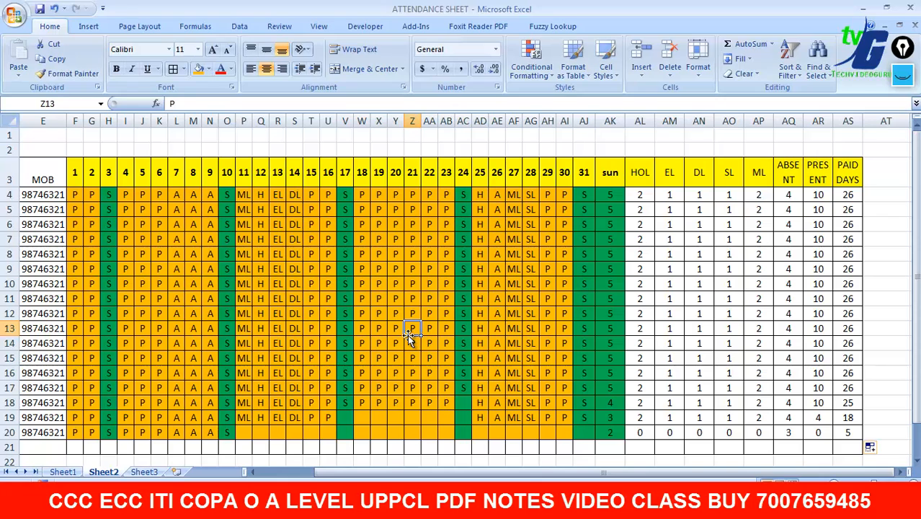
{"action": "type", "text": "A"}
{"action": "key", "text": "Right"}
{"action": "key", "text": "Right"}
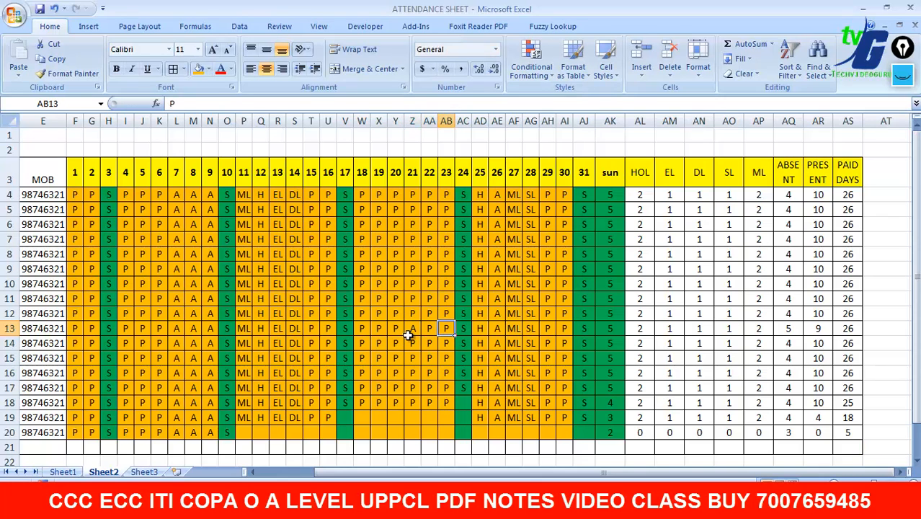
{"action": "left_click", "coordinate": [822, 328]}
{"action": "left_click", "coordinate": [849, 329]}
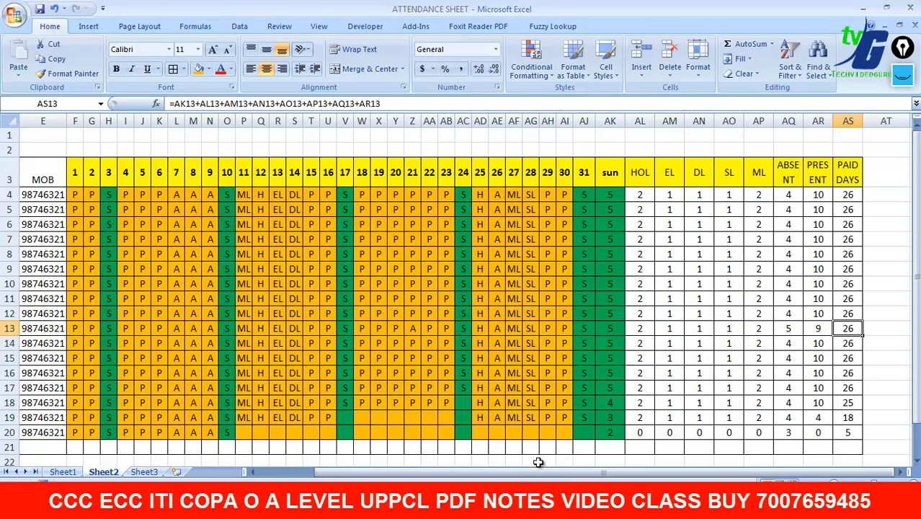
- Fill the SN and NAME OF EMP columns with yellow from row 3 to row 20
{"action": "left_click_drag", "start_coordinate": [539, 472], "coordinate": [476, 470]}
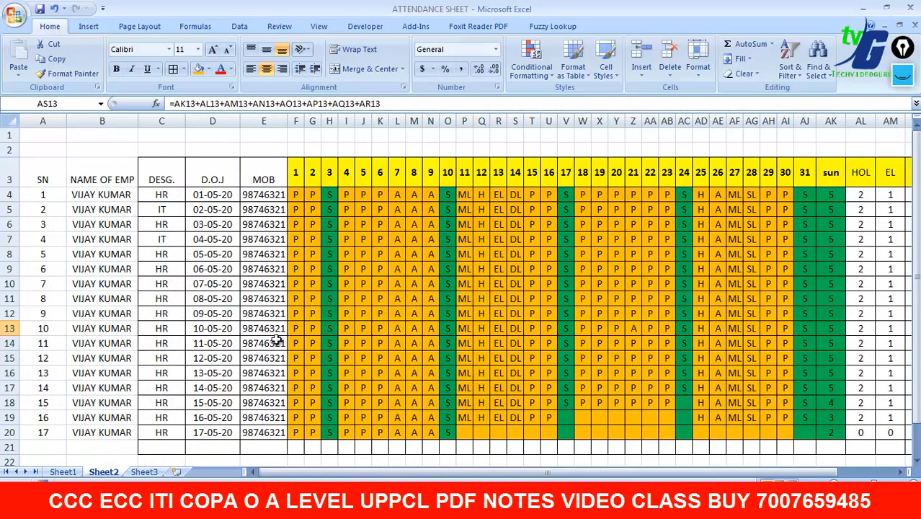
{"action": "left_click_drag", "start_coordinate": [58, 173], "coordinate": [80, 431]}
{"action": "left_click", "coordinate": [208, 69]}
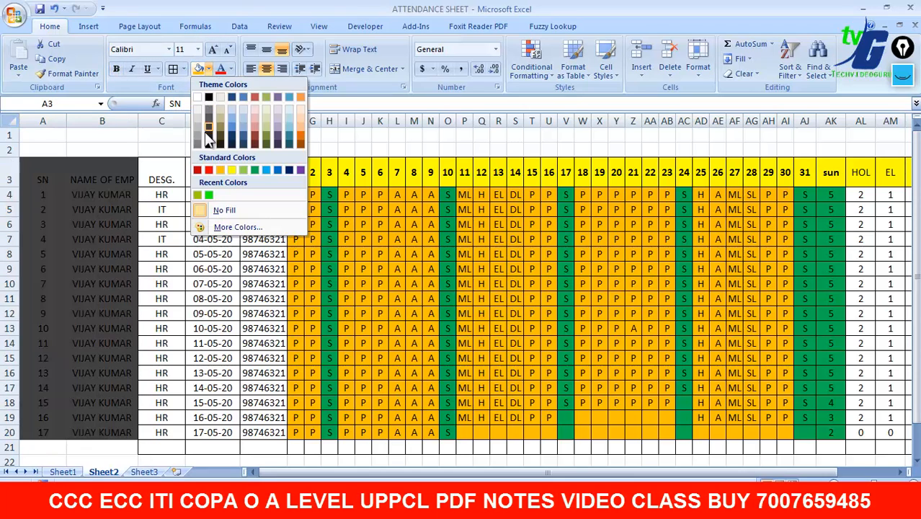
{"action": "left_click", "coordinate": [234, 172]}
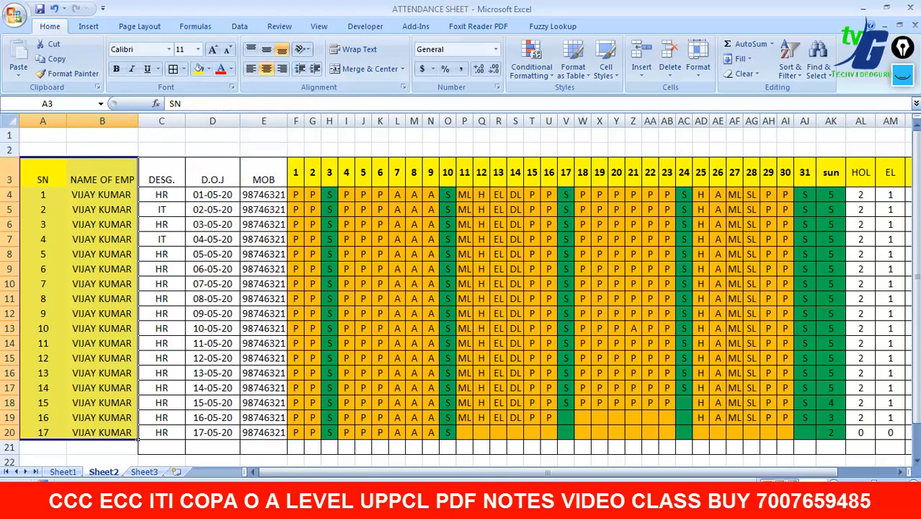
{"action": "left_click", "coordinate": [834, 485]}
{"action": "left_click", "coordinate": [835, 485]}
{"action": "left_click", "coordinate": [835, 485]}
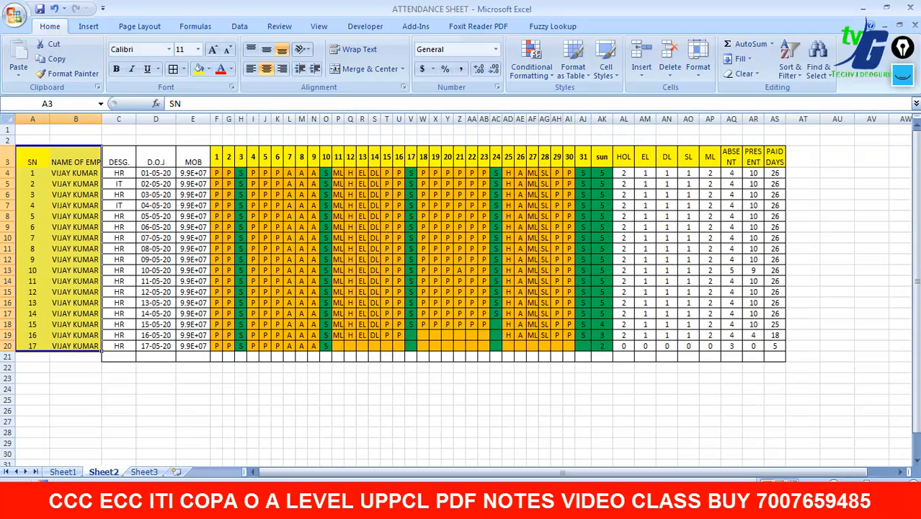
{"action": "left_click", "coordinate": [906, 484]}
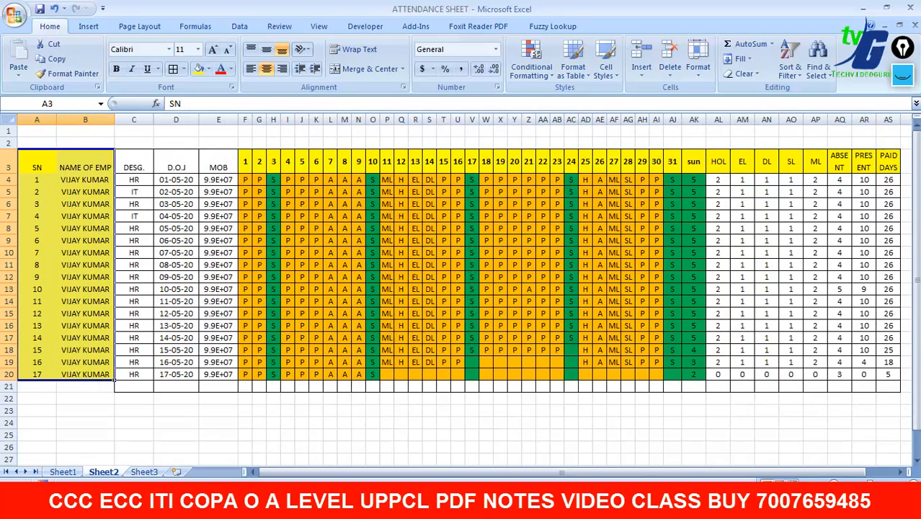
{"action": "left_click", "coordinate": [599, 434]}
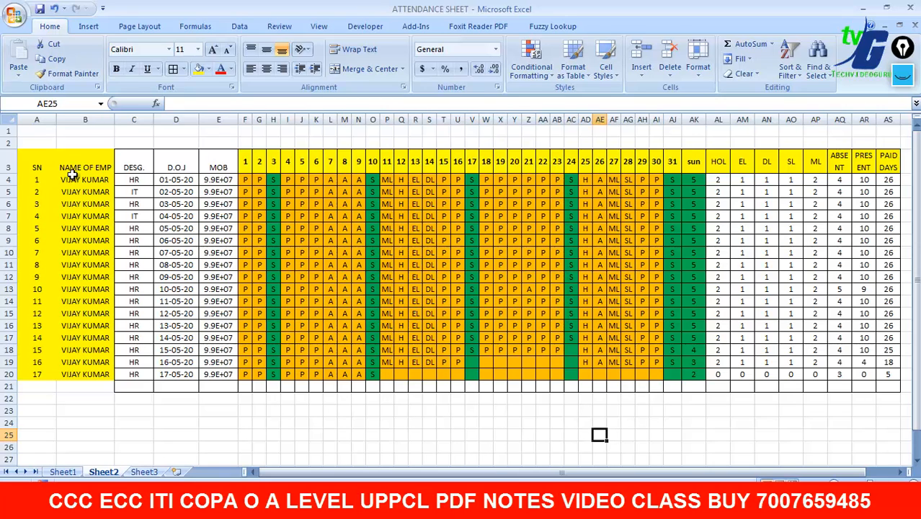
- Add cell borders to the SN and NAME OF EMP columns from row 3 to row 21
{"action": "left_click_drag", "start_coordinate": [130, 168], "coordinate": [232, 376]}
{"action": "left_click", "coordinate": [205, 410]}
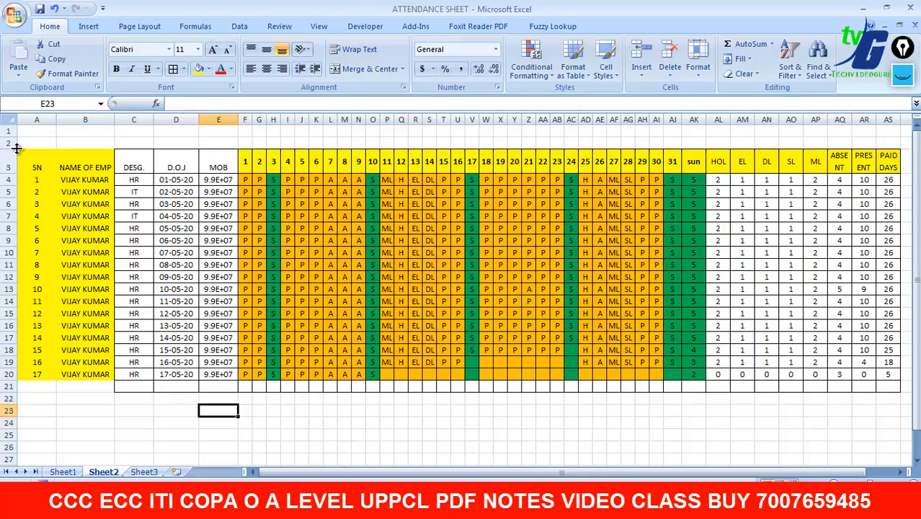
{"action": "left_click_drag", "start_coordinate": [20, 148], "coordinate": [121, 251]}
{"action": "left_click", "coordinate": [45, 161]}
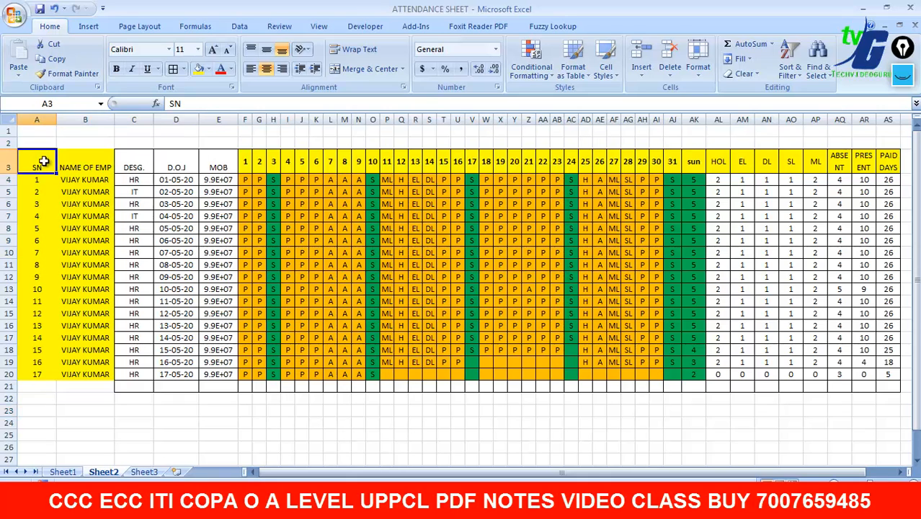
{"action": "left_click_drag", "start_coordinate": [31, 157], "coordinate": [93, 385]}
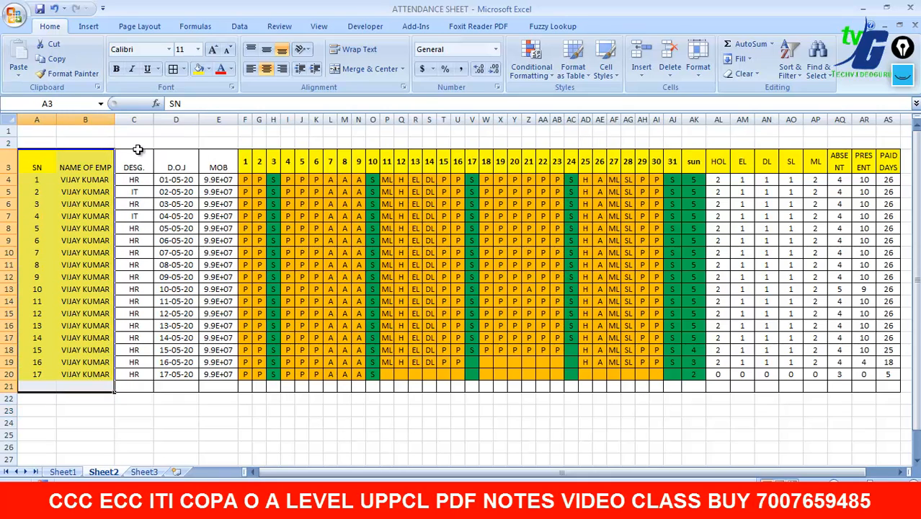
{"action": "left_click", "coordinate": [170, 69]}
{"action": "left_click", "coordinate": [151, 427]}
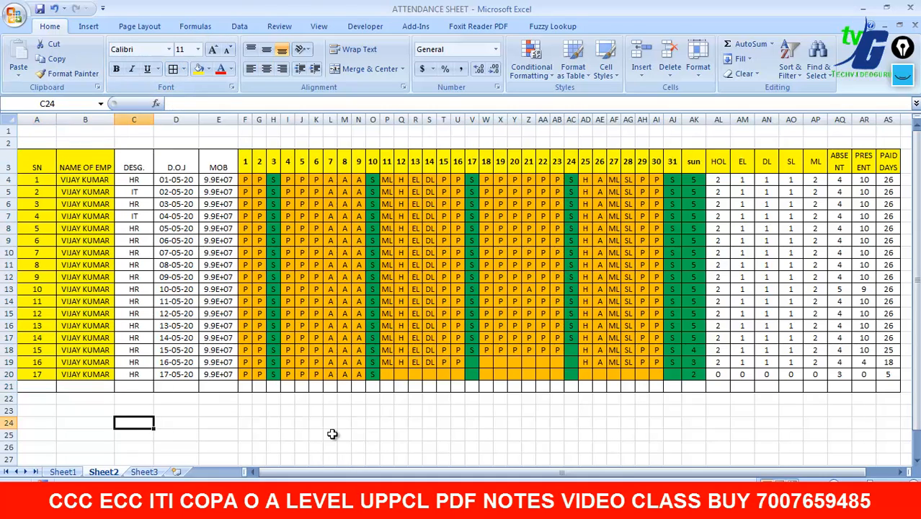
- Fill the DESG. column with blue from row 3 to row 20
{"action": "mouse_move", "coordinate": [848, 473]}
{"action": "left_mouse_down"}
{"action": "mouse_move", "coordinate": [874, 476]}
{"action": "mouse_move", "coordinate": [850, 476]}
{"action": "left_mouse_up"}
{"action": "left_click_drag", "start_coordinate": [134, 168], "coordinate": [137, 375]}
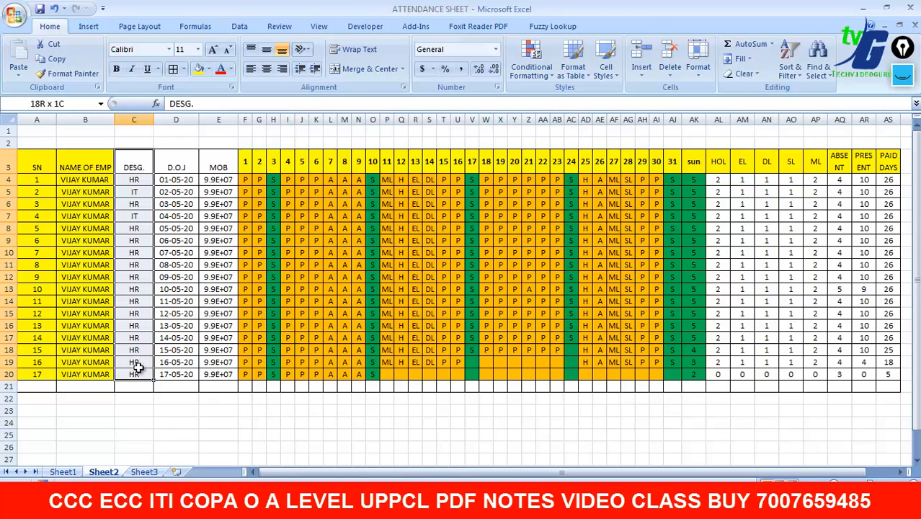
{"action": "left_click", "coordinate": [207, 70]}
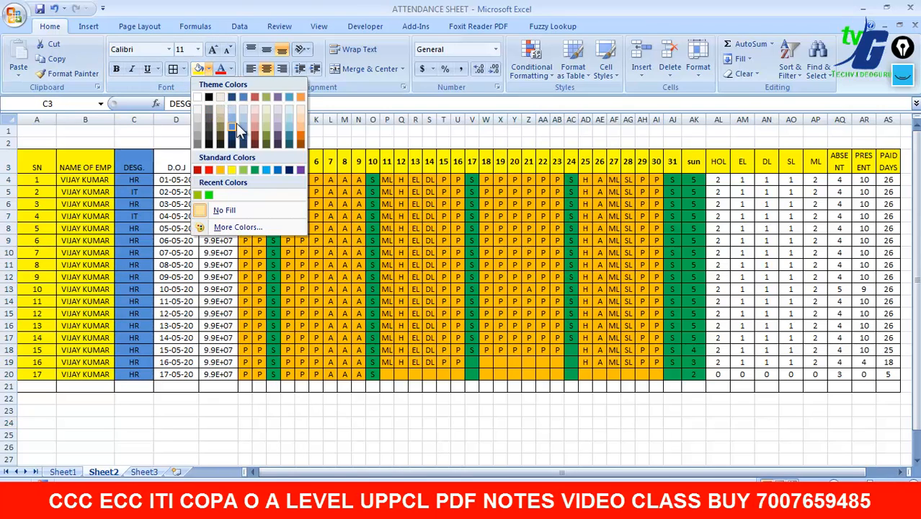
{"action": "left_click", "coordinate": [235, 123]}
- Fill the D.O.J column with light red from row 3 to row 19
{"action": "left_click", "coordinate": [176, 167]}
{"action": "left_click_drag", "start_coordinate": [176, 207], "coordinate": [176, 368]}
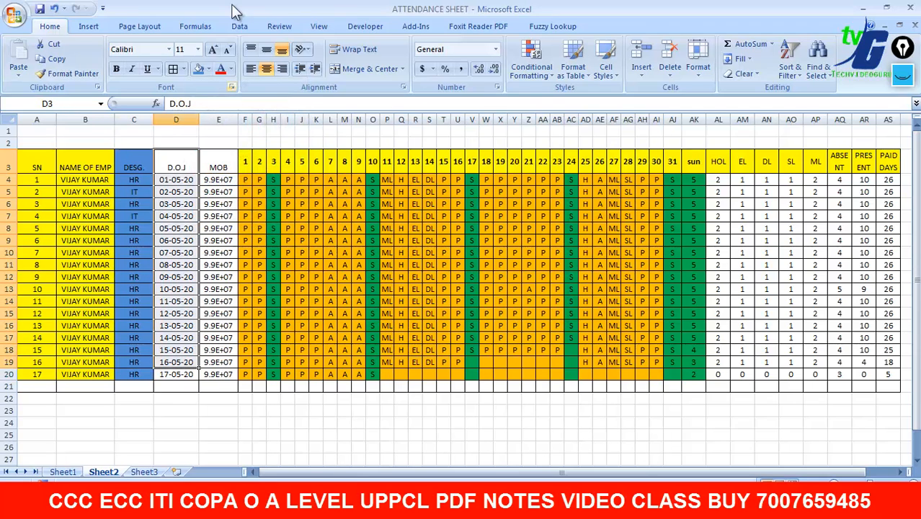
{"action": "left_click", "coordinate": [208, 70]}
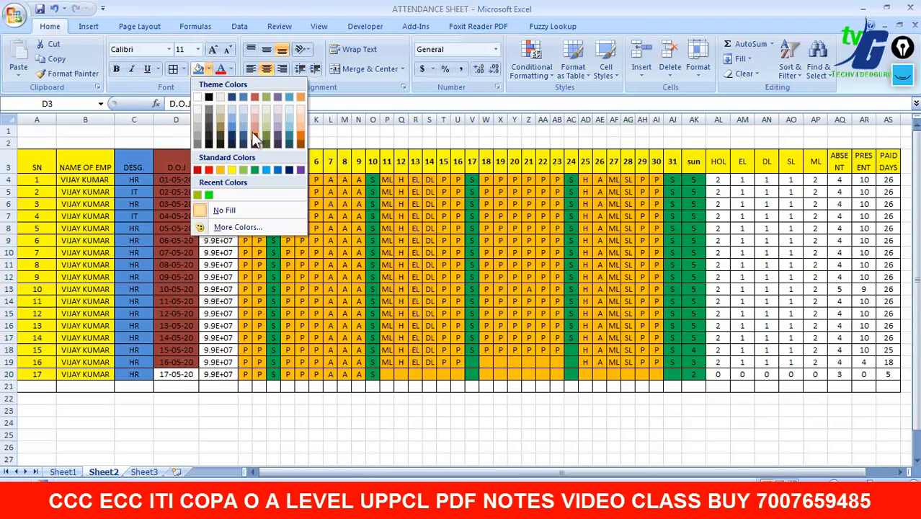
{"action": "left_click", "coordinate": [254, 124]}
- Fill the MOB column with light olive green from row 3 to row 20
{"action": "left_click_drag", "start_coordinate": [219, 167], "coordinate": [218, 375]}
{"action": "left_click", "coordinate": [208, 70]}
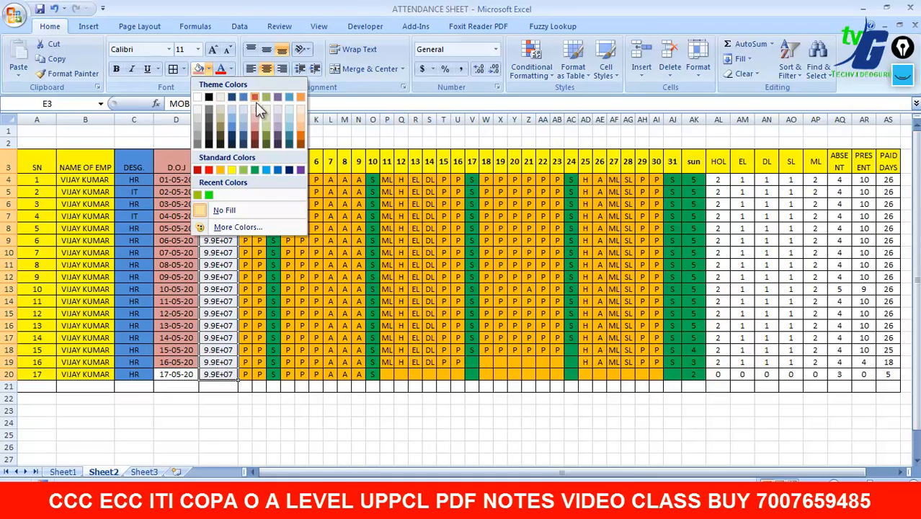
{"action": "left_click", "coordinate": [266, 129]}
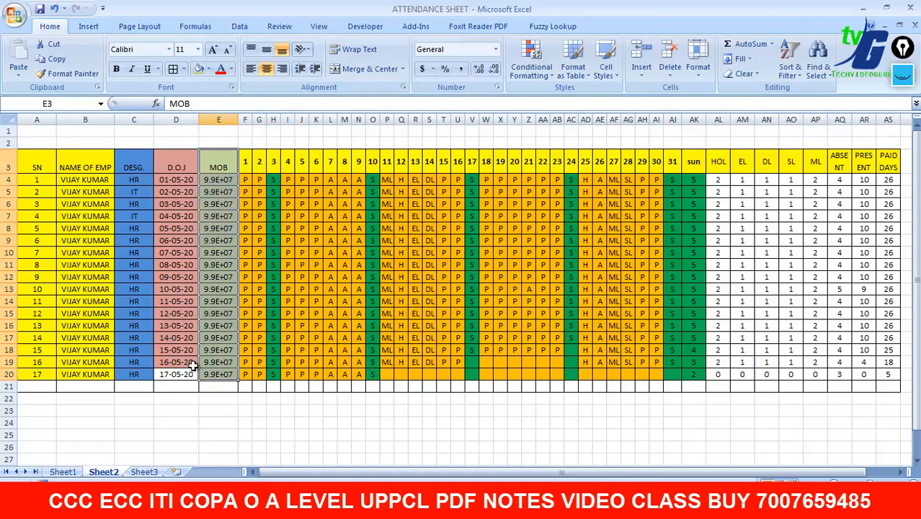
- Fill the last two D.O.J cells, D19:D20, with a tan theme colour
{"action": "left_click_drag", "start_coordinate": [193, 363], "coordinate": [189, 373]}
{"action": "left_click", "coordinate": [207, 69]}
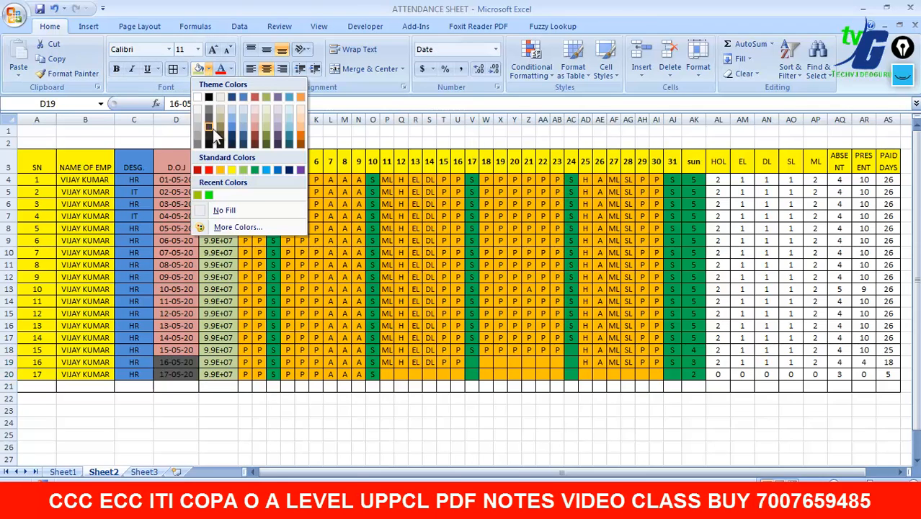
{"action": "left_click", "coordinate": [222, 120]}
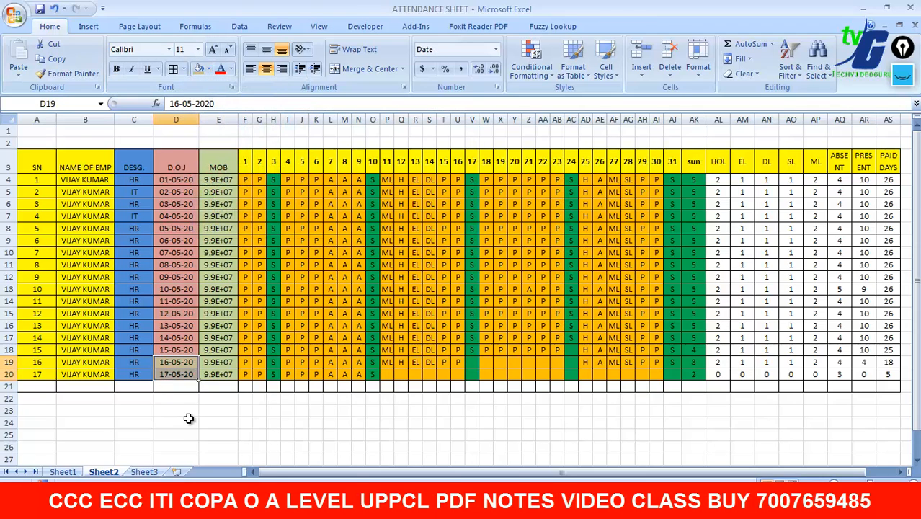
- Try to unify the D.O.J column's colour by reapplying the format of D3:D20 with Format Painter
{"action": "left_click_drag", "start_coordinate": [176, 168], "coordinate": [173, 371]}
{"action": "left_click", "coordinate": [65, 74]}
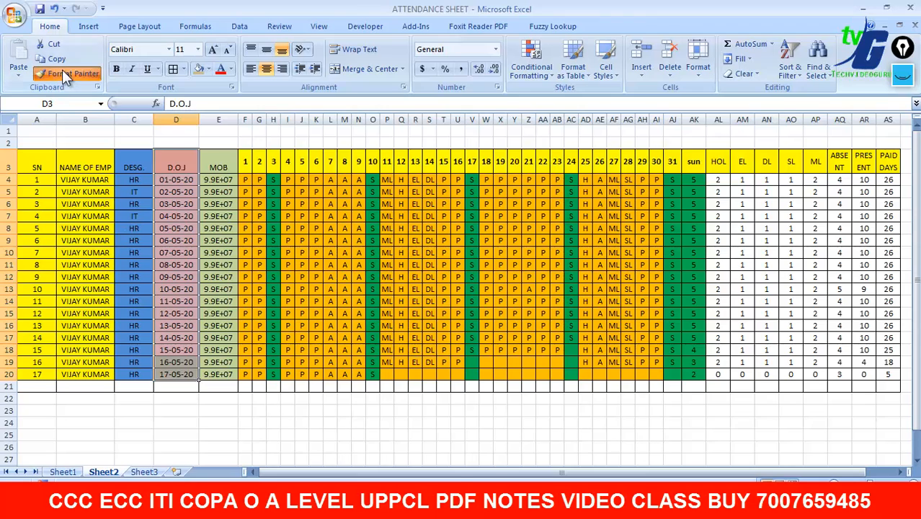
{"action": "left_click_drag", "start_coordinate": [175, 169], "coordinate": [179, 372]}
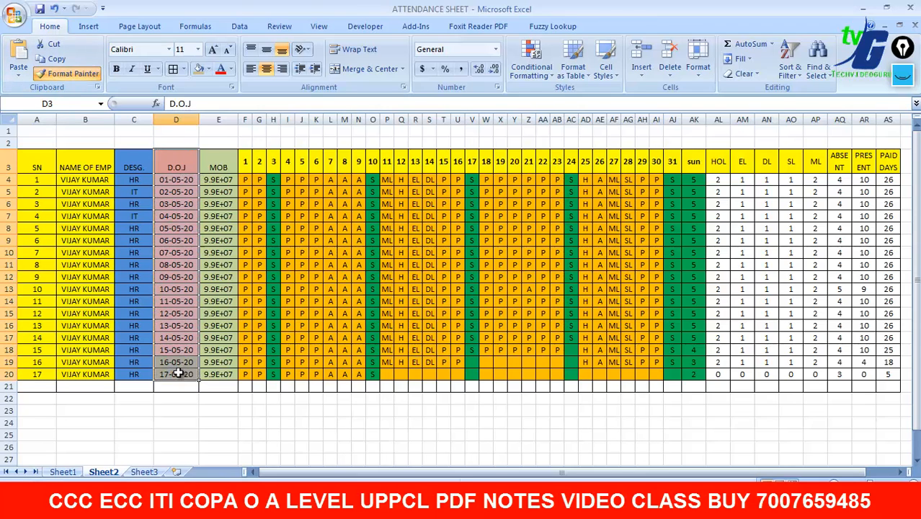
{"action": "left_click", "coordinate": [227, 409]}
{"action": "left_click", "coordinate": [190, 363]}
{"action": "left_click", "coordinate": [179, 304]}
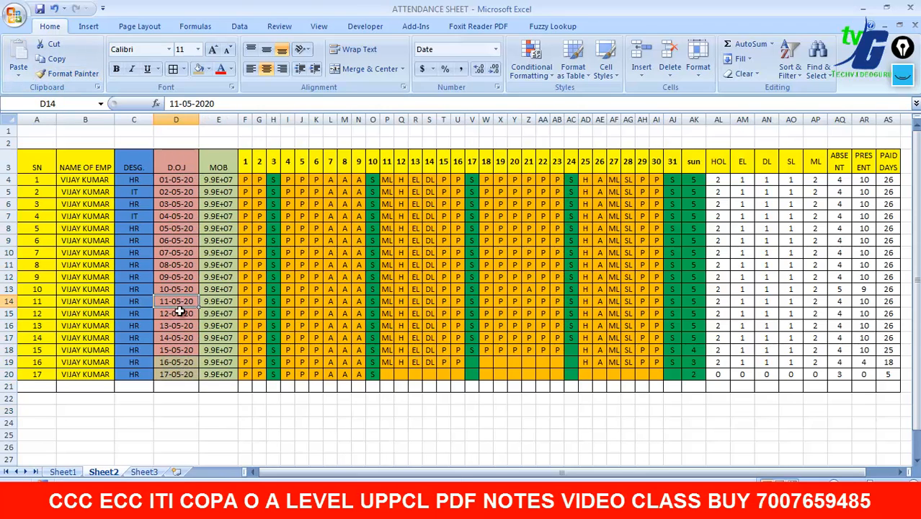
- Copy the light red formatting of D18 onto the last two D.O.J cells, D19:D20
{"action": "left_click", "coordinate": [180, 350]}
{"action": "left_click", "coordinate": [65, 74]}
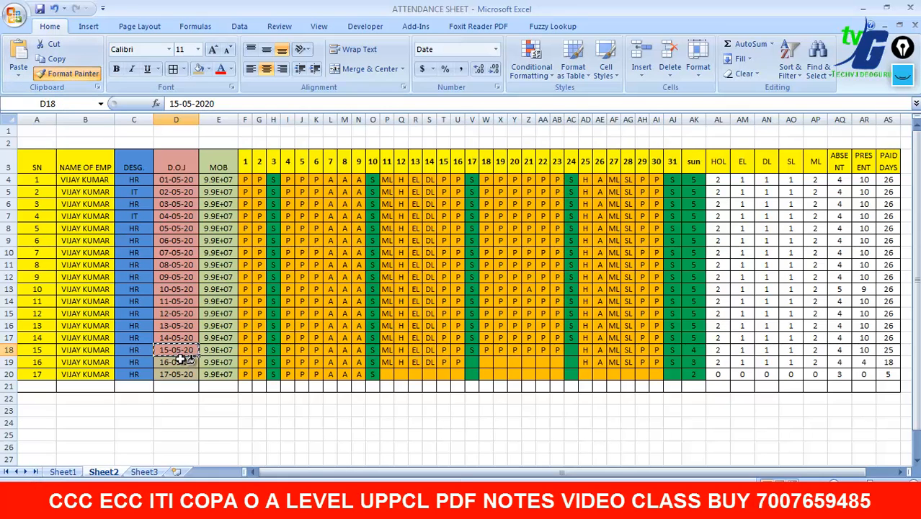
{"action": "left_click_drag", "start_coordinate": [181, 358], "coordinate": [178, 374]}
{"action": "left_click", "coordinate": [224, 399]}
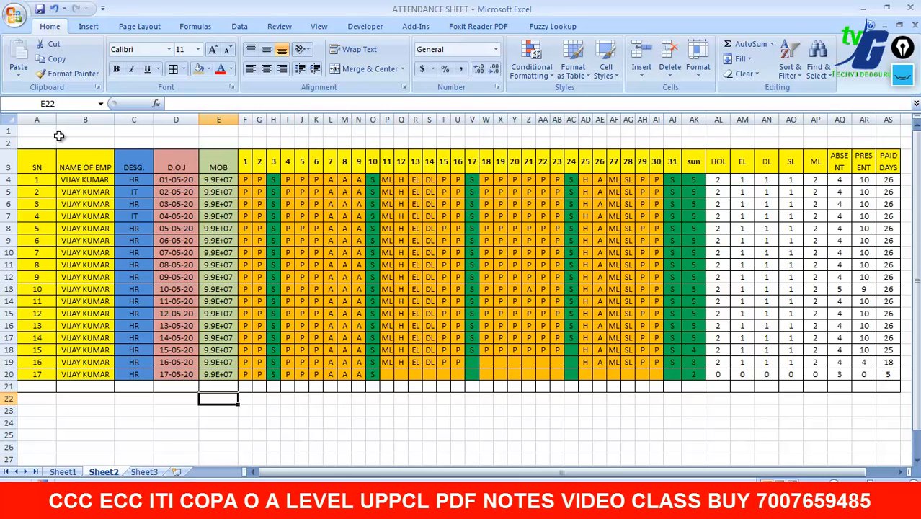
- Merge and centre A1:AS1 and enter the heading "ACCOUNT & COMPANY"
{"action": "left_click_drag", "start_coordinate": [58, 132], "coordinate": [891, 137]}
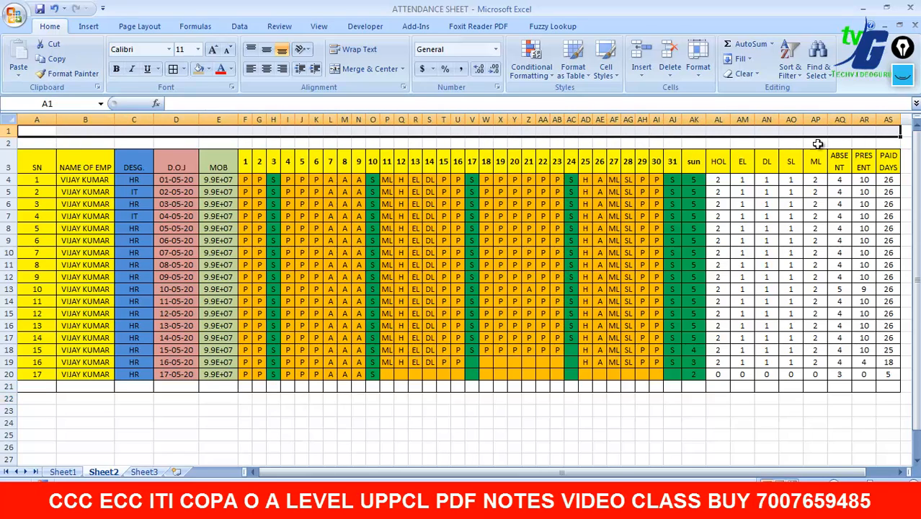
{"action": "left_click", "coordinate": [364, 68]}
{"action": "double_click", "coordinate": [419, 128]}
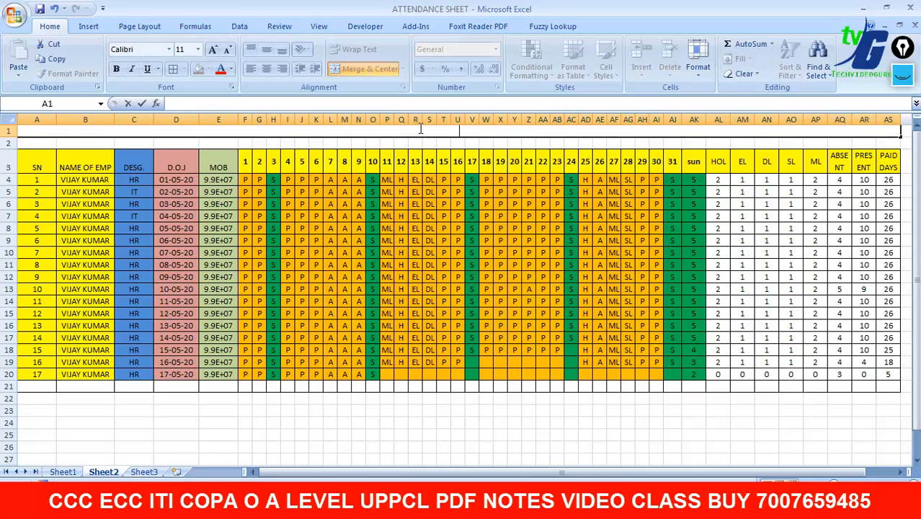
{"action": "type", "text": "ACCOUNT"}
{"action": "type", "text": "& COMPANY"}
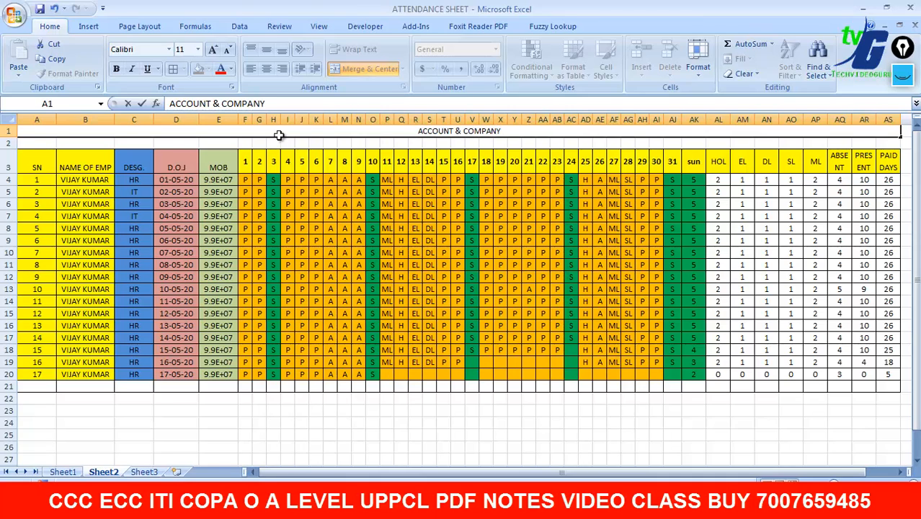
- Merge and centre A2:AS2 and enter the title "ATTENDANCE SHEET FPR THE MONTH JAN 2021"
{"action": "left_click_drag", "start_coordinate": [52, 140], "coordinate": [897, 145]}
{"action": "left_click", "coordinate": [370, 69]}
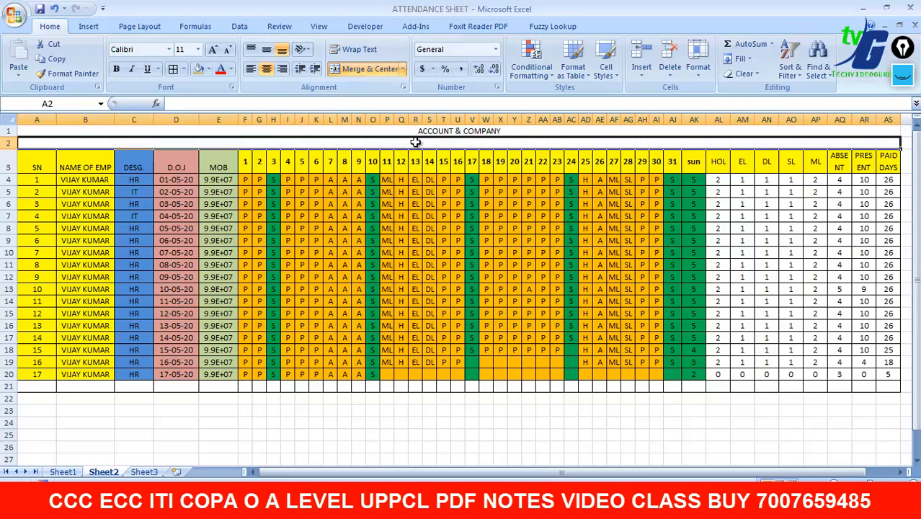
{"action": "double_click", "coordinate": [417, 142]}
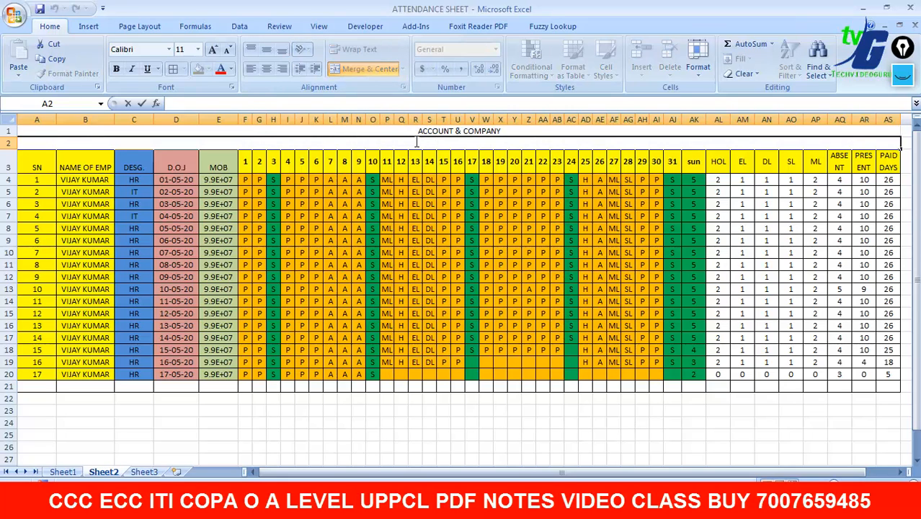
{"action": "type", "text": "ATTENDAN"}
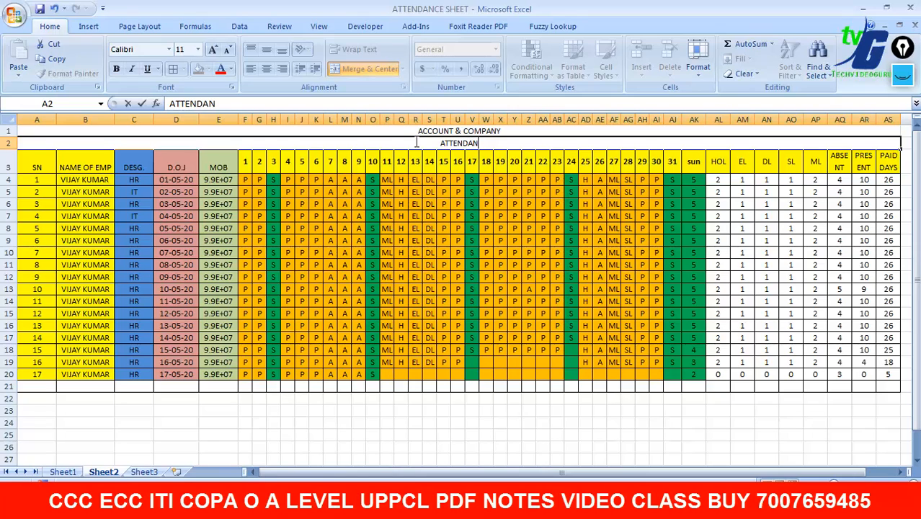
{"action": "type", "text": "CE SHE"}
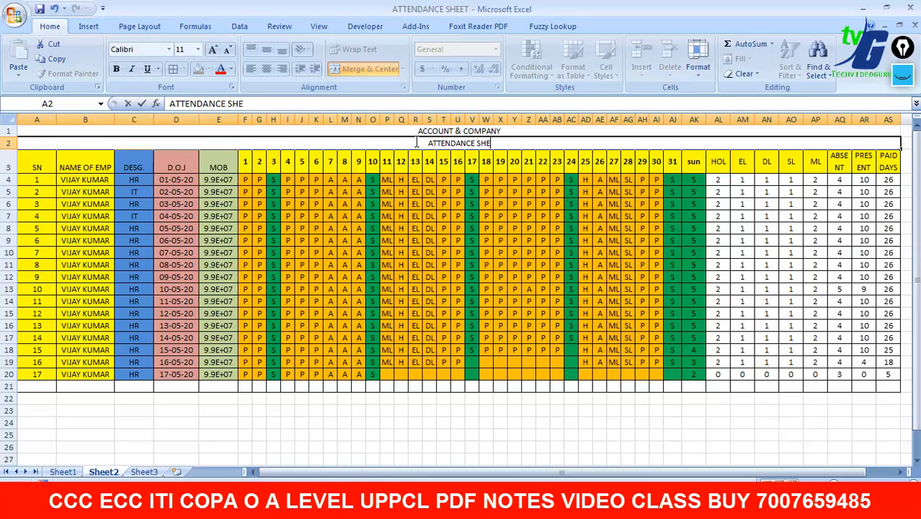
{"action": "type", "text": "ET FP"}
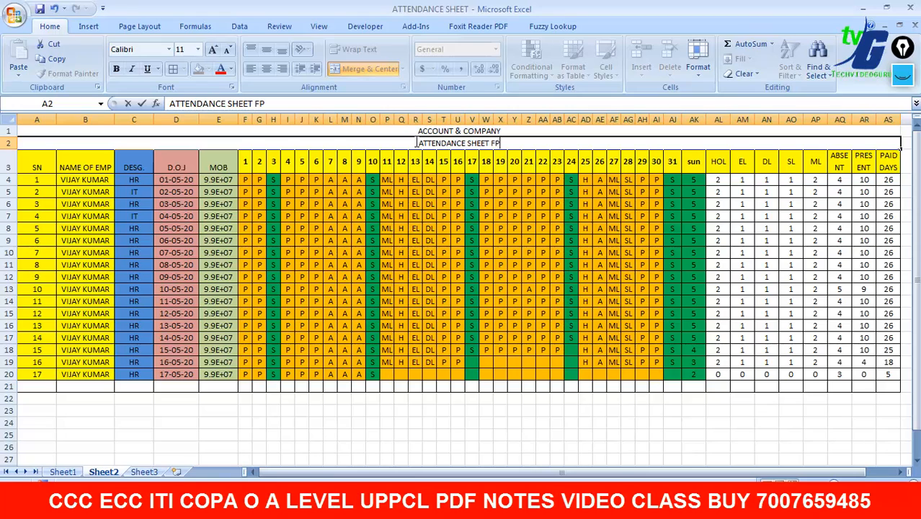
{"action": "type", "text": "R THE MONTH"}
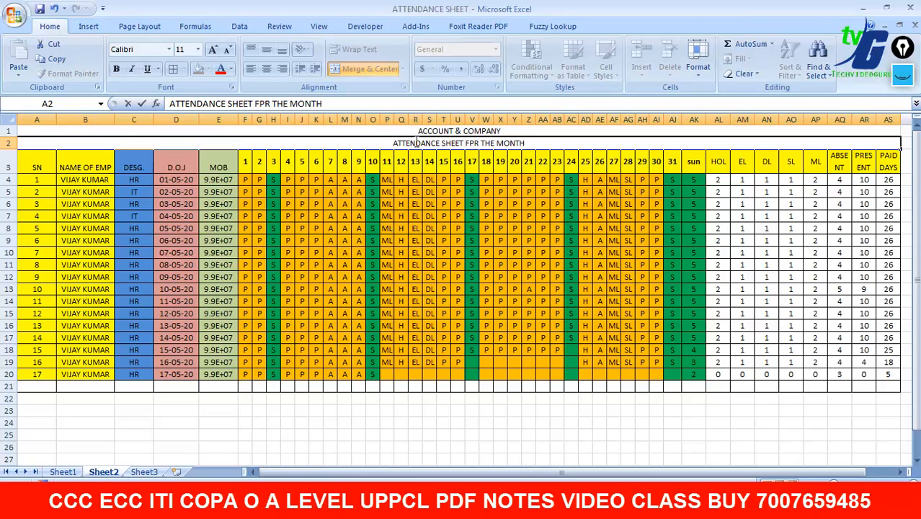
{"action": "type", "text": " JAN"}
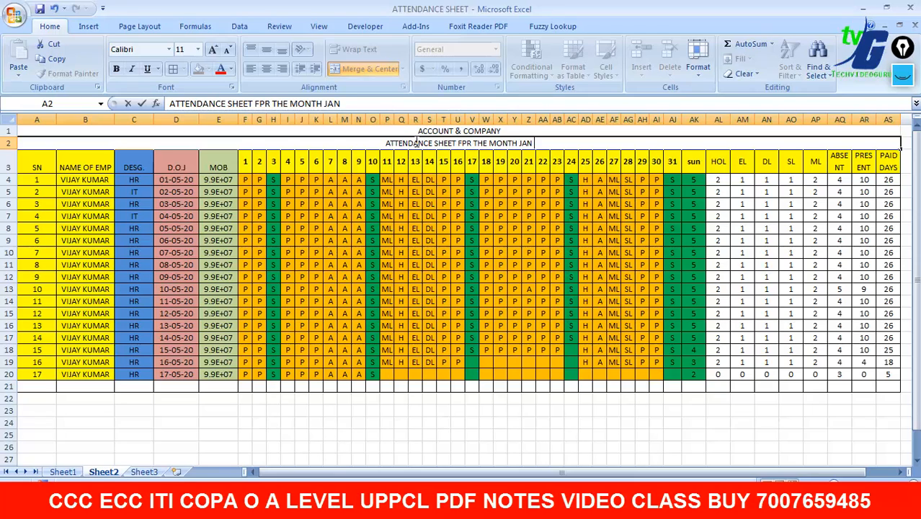
{"action": "type", "text": "2021"}
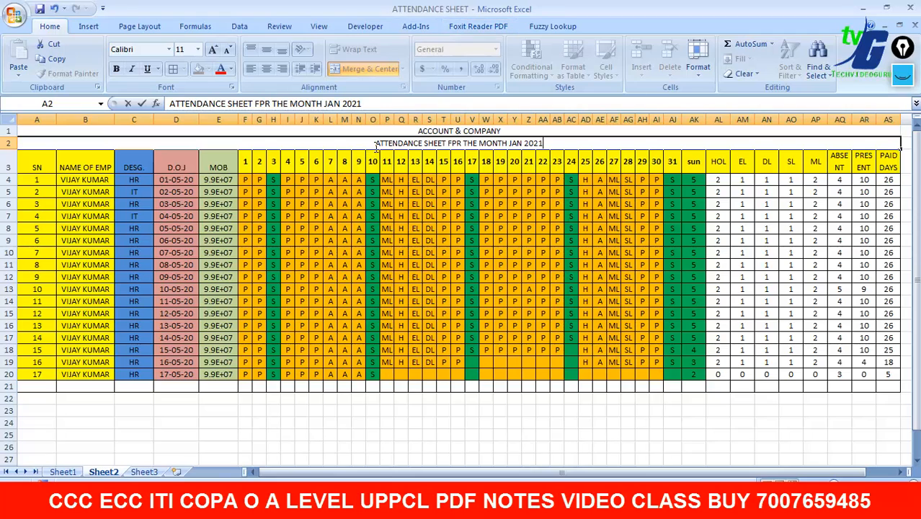
- Format the attendance sheet title in row 2 as bold white text on a red fill
{"action": "left_click_drag", "start_coordinate": [375, 146], "coordinate": [553, 139]}
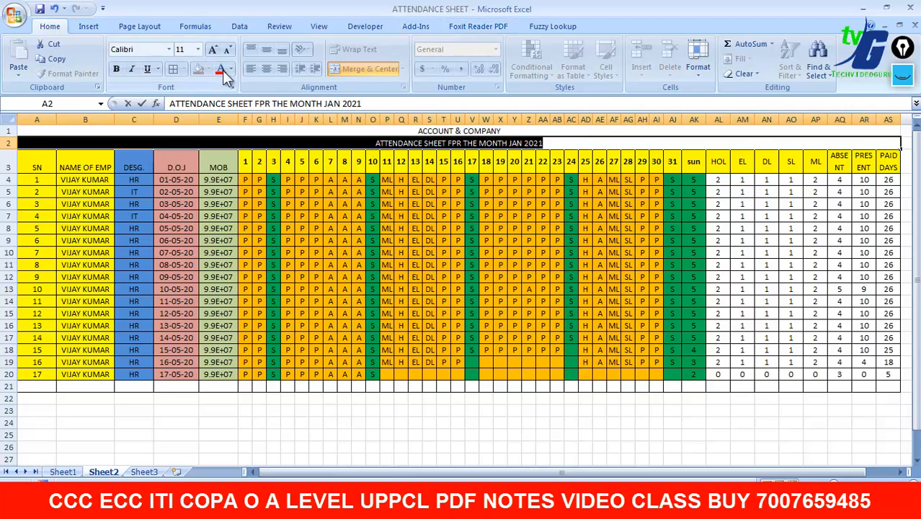
{"action": "left_click", "coordinate": [253, 142]}
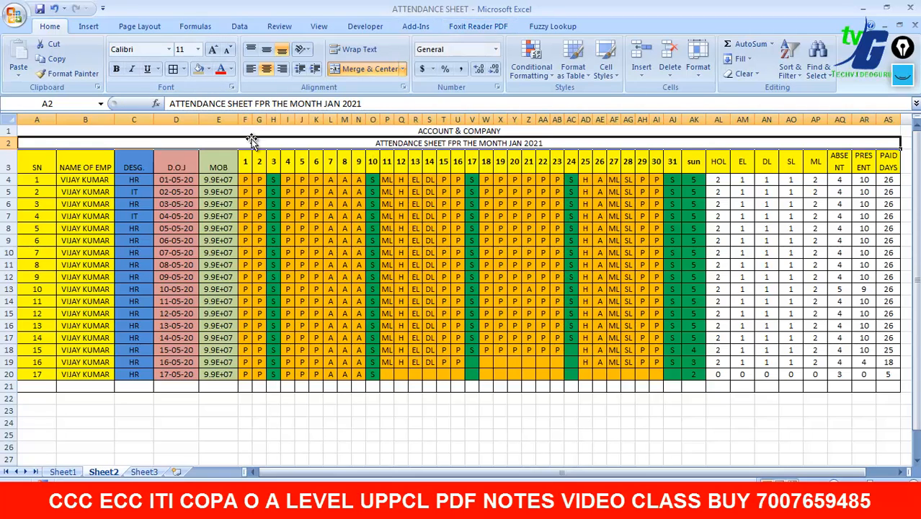
{"action": "left_click", "coordinate": [222, 71]}
{"action": "left_click", "coordinate": [116, 69]}
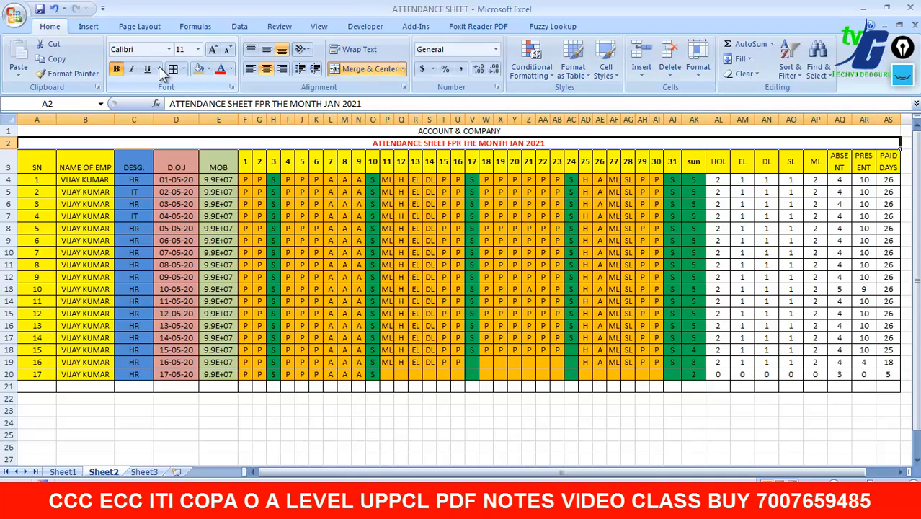
{"action": "left_click", "coordinate": [208, 69]}
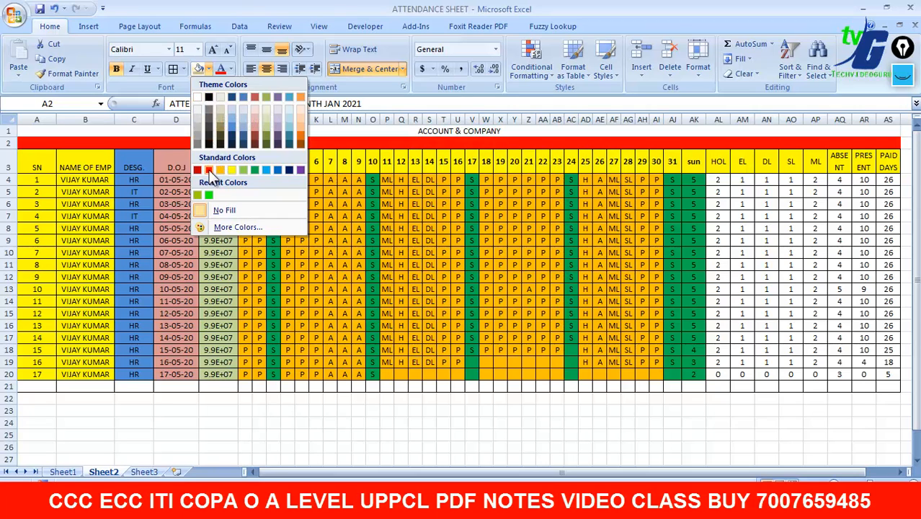
{"action": "left_click", "coordinate": [208, 171]}
{"action": "left_click", "coordinate": [231, 68]}
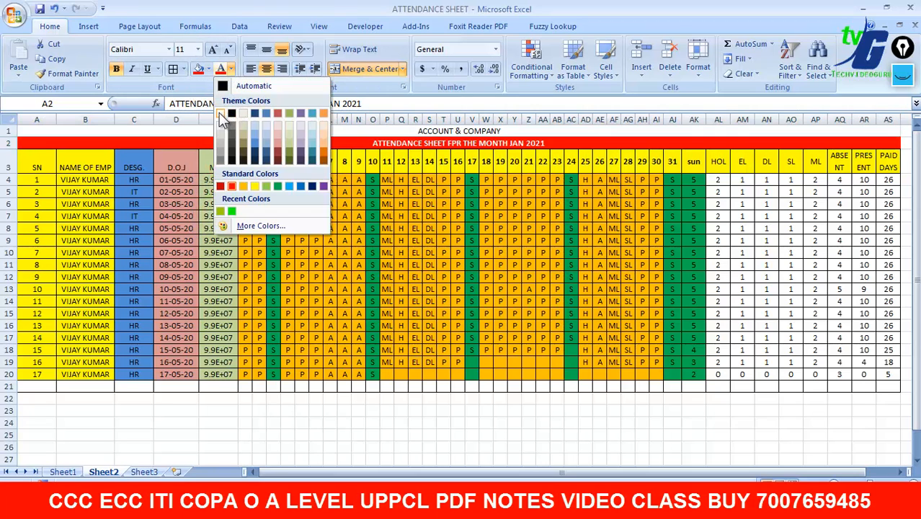
{"action": "left_click", "coordinate": [222, 113]}
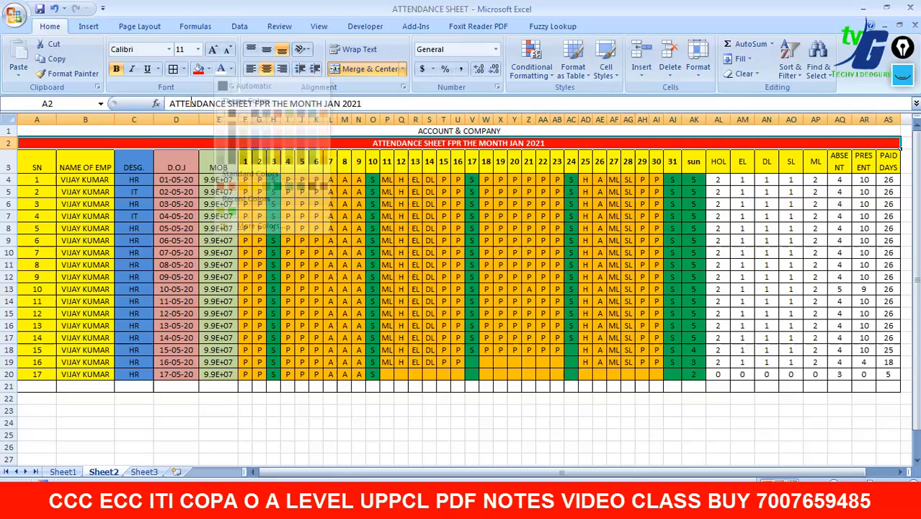
- Format the company heading in row 1 as bold red text on a yellow fill
{"action": "left_click", "coordinate": [485, 130]}
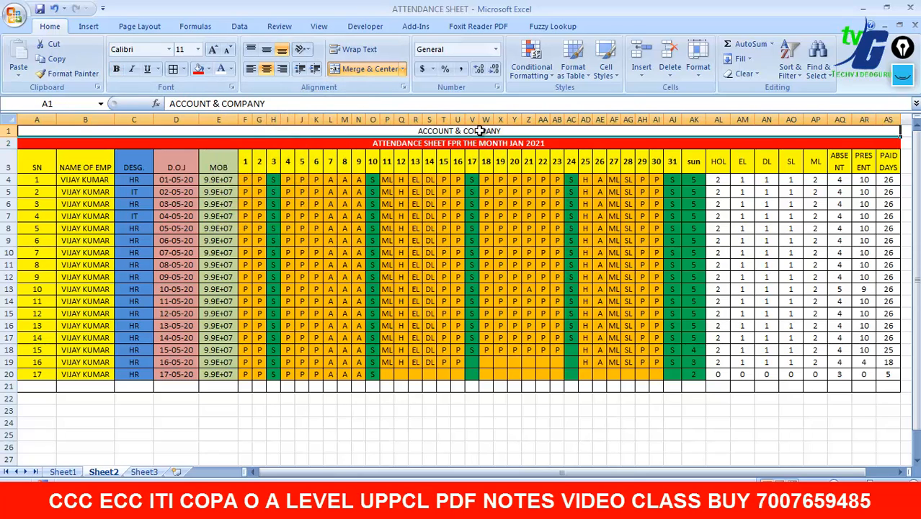
{"action": "left_click", "coordinate": [208, 68]}
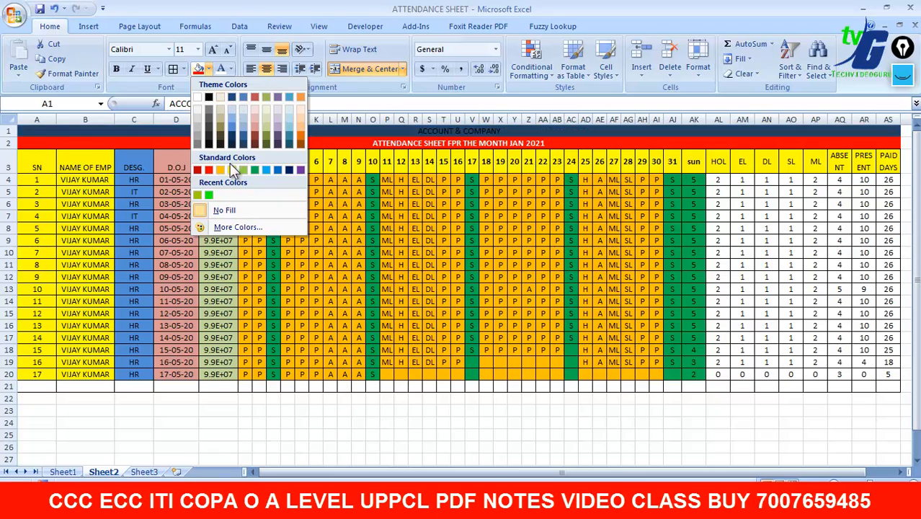
{"action": "left_click", "coordinate": [231, 169]}
{"action": "left_click", "coordinate": [230, 69]}
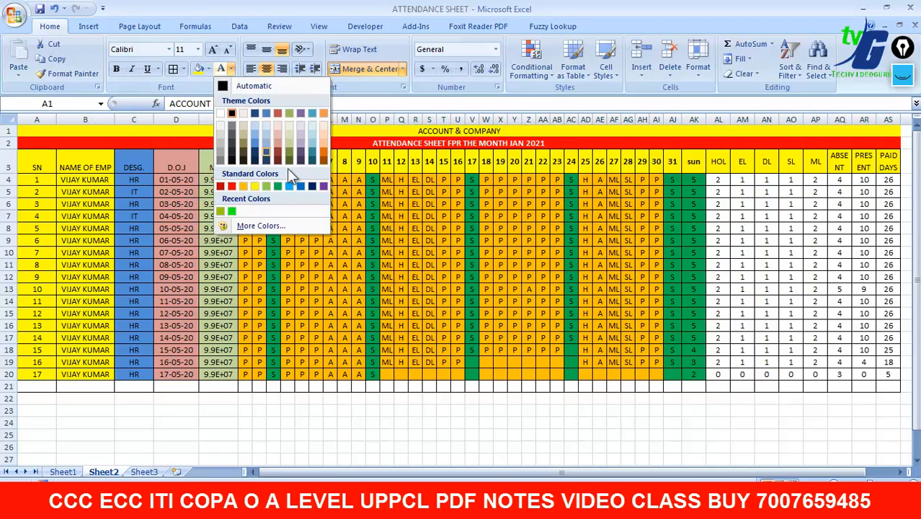
{"action": "left_click", "coordinate": [236, 188]}
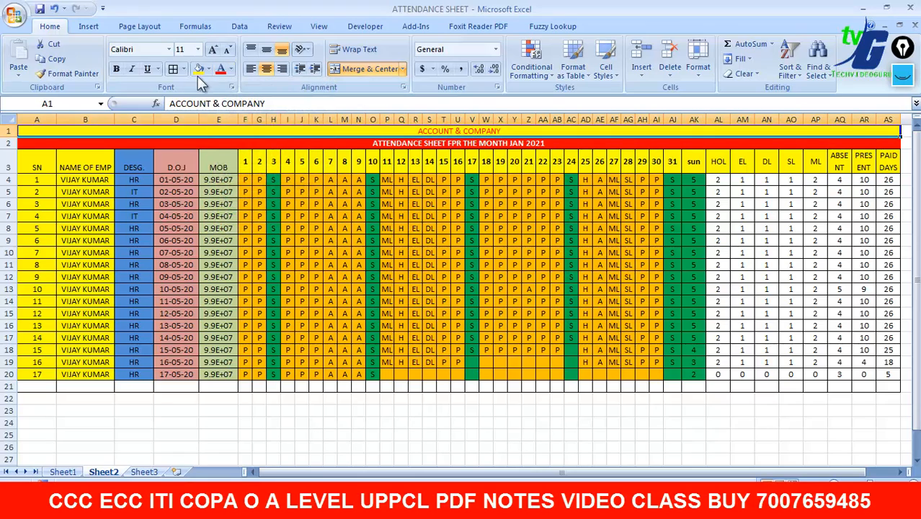
{"action": "left_click", "coordinate": [116, 69]}
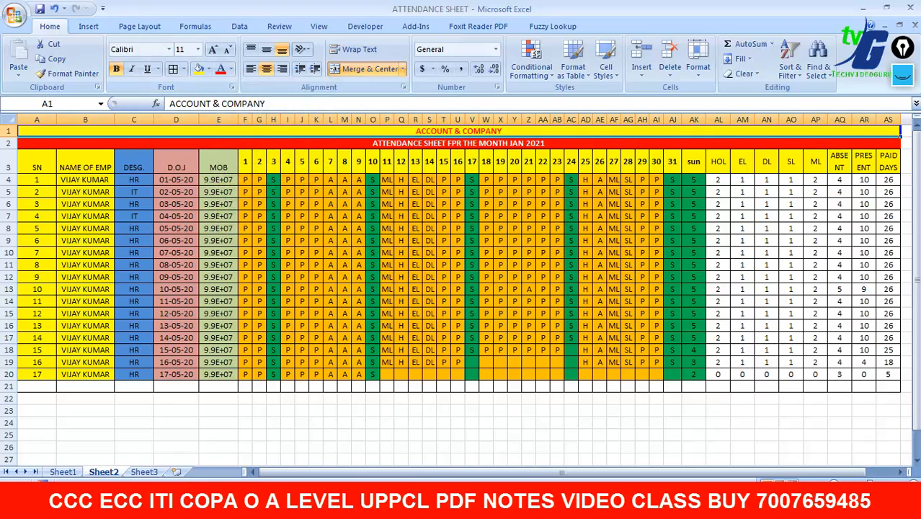
- Enlarge the font of the attendance sheet title in row 2 by four size increments
{"action": "left_click", "coordinate": [906, 485]}
{"action": "left_click", "coordinate": [907, 486]}
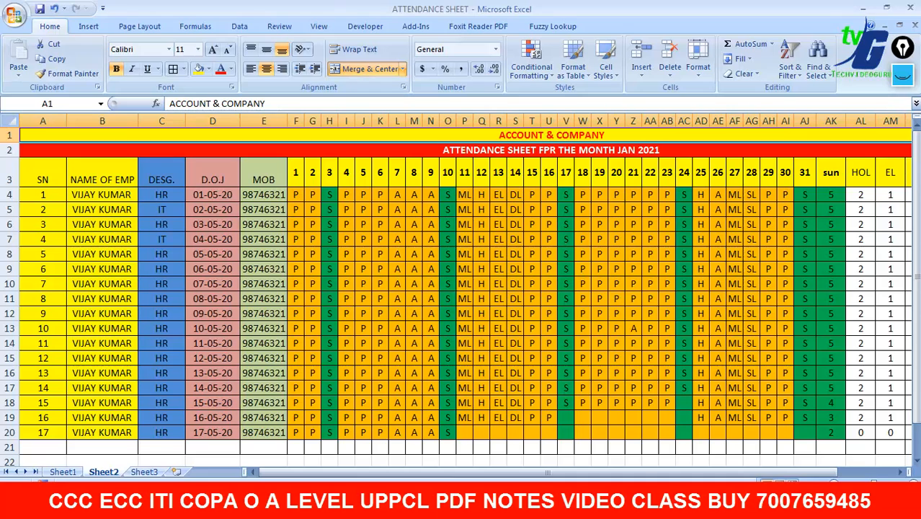
{"action": "left_click", "coordinate": [834, 485]}
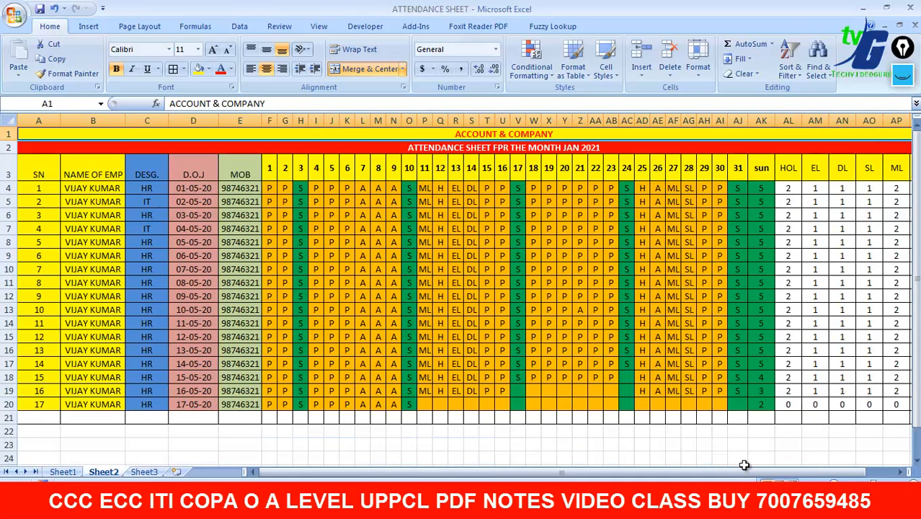
{"action": "left_click", "coordinate": [638, 143]}
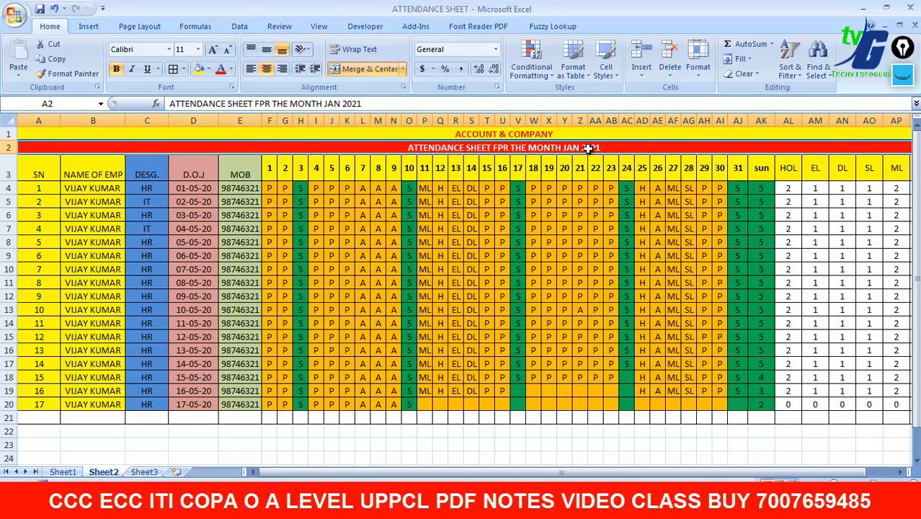
{"action": "left_click", "coordinate": [214, 49]}
{"action": "left_click", "coordinate": [214, 49]}
{"action": "left_click", "coordinate": [214, 49]}
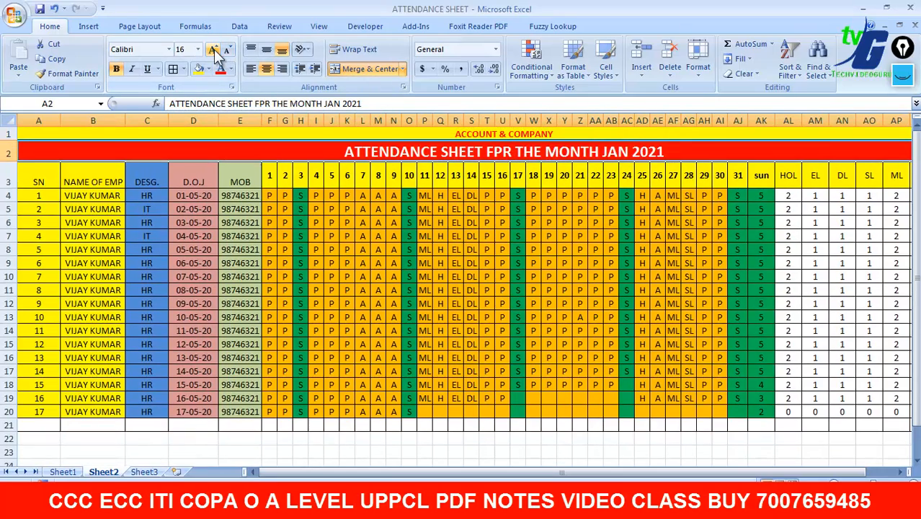
{"action": "left_click", "coordinate": [213, 49]}
- Enlarge the "ACCOUNT & COMPANY" heading in row 1 to font size 28
{"action": "key", "text": "Up"}
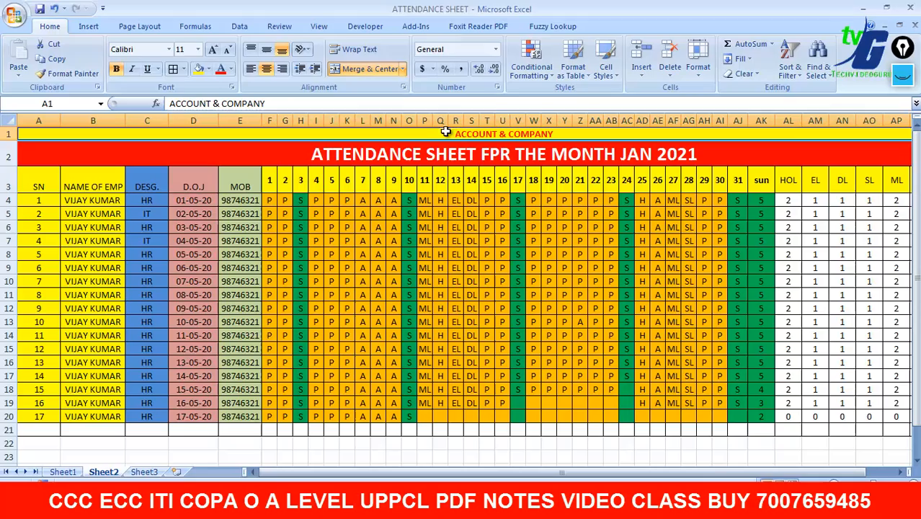
{"action": "left_click", "coordinate": [212, 49]}
{"action": "left_click", "coordinate": [212, 49]}
{"action": "left_click", "coordinate": [212, 49]}
{"action": "left_click", "coordinate": [212, 49]}
{"action": "left_click", "coordinate": [212, 49]}
{"action": "left_click", "coordinate": [212, 49]}
{"action": "left_click", "coordinate": [212, 49]}
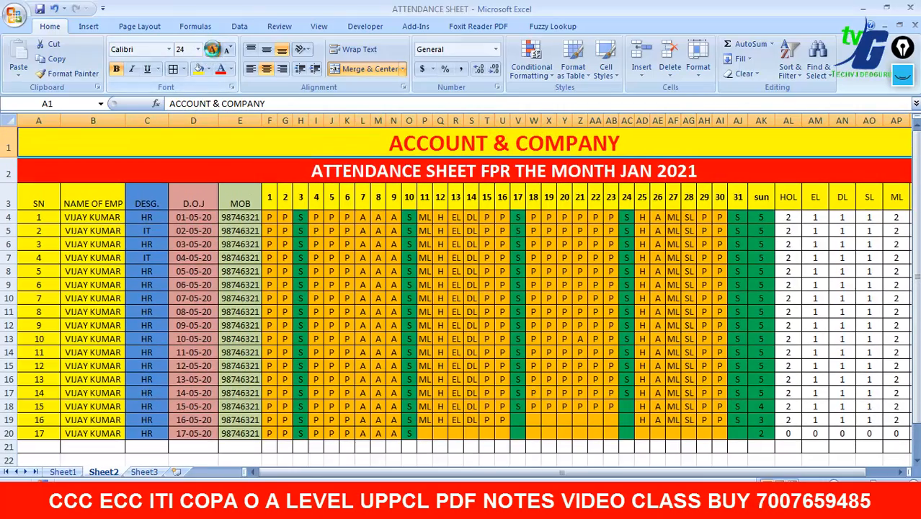
{"action": "left_click", "coordinate": [212, 49]}
{"action": "left_click", "coordinate": [212, 49]}
{"action": "left_click", "coordinate": [450, 477]}
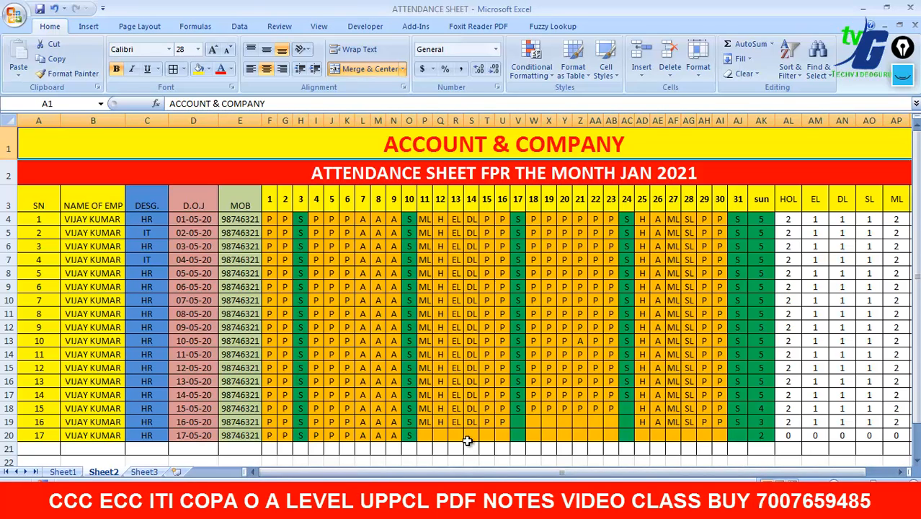
{"action": "left_click_drag", "start_coordinate": [800, 472], "coordinate": [834, 473]}
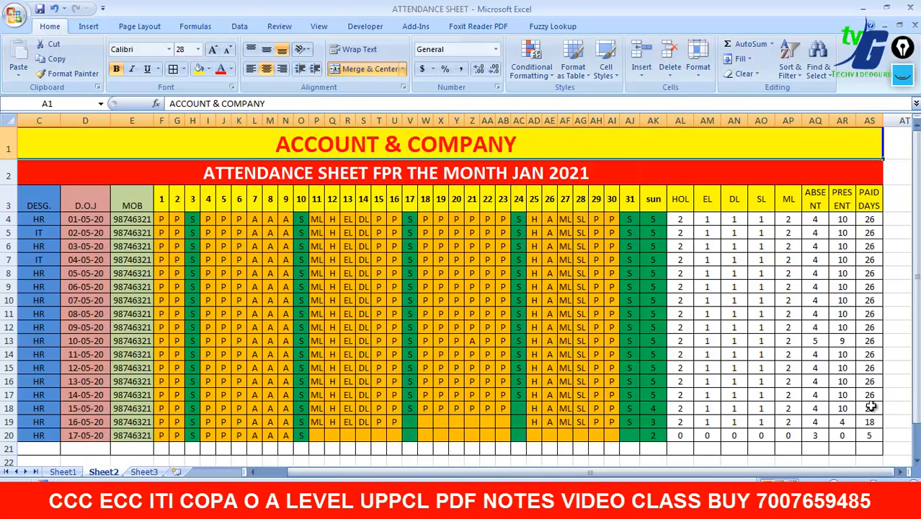
- Mark an absence "A" on day 20 for the employee in row 12 and on day 21 for the employee in row 10
{"action": "left_click", "coordinate": [454, 326]}
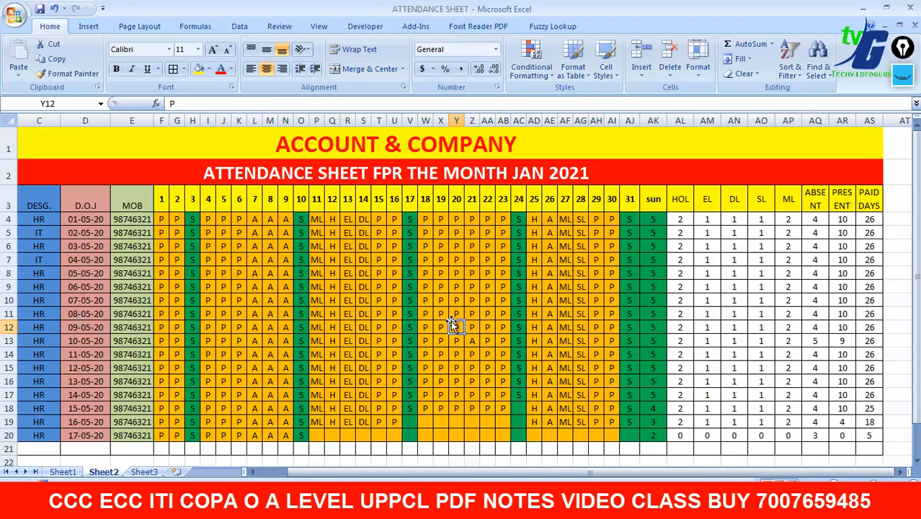
{"action": "type", "text": "A"}
{"action": "key", "text": "Right"}
{"action": "key", "text": "Up"}
{"action": "key", "text": "Up"}
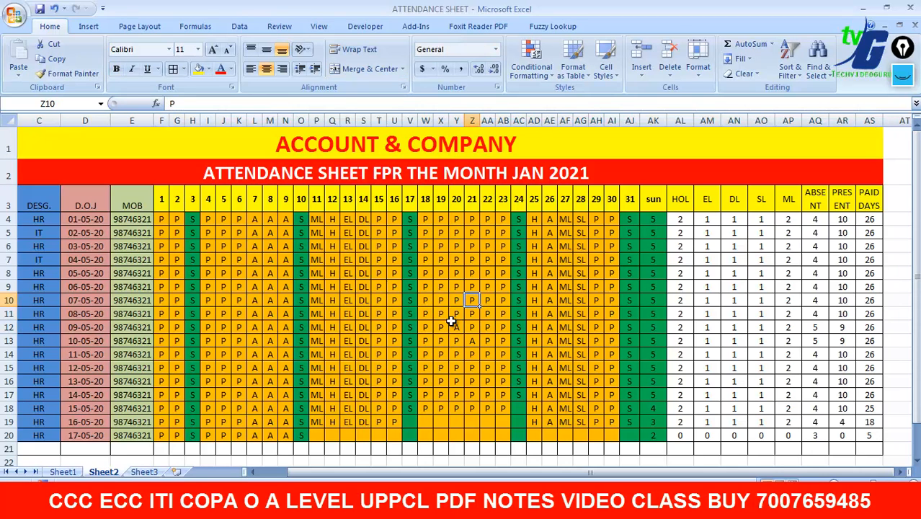
{"action": "type", "text": "S"}
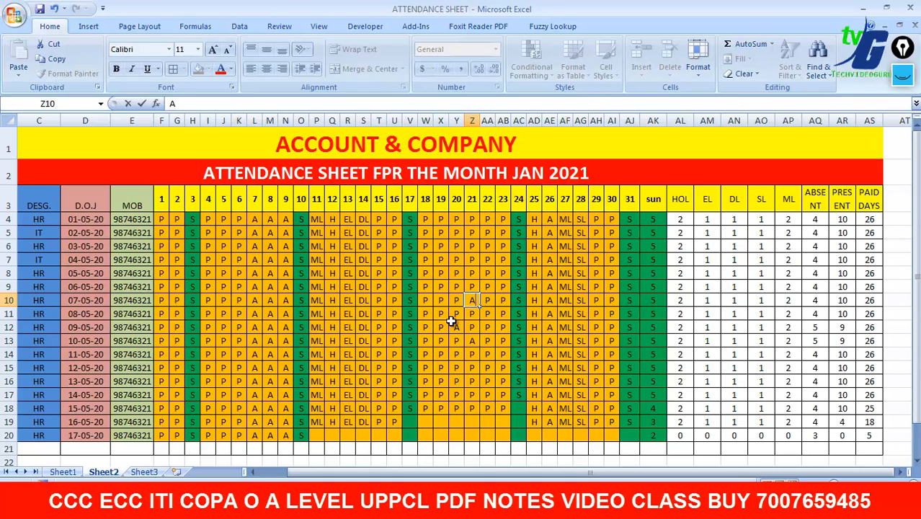
{"action": "key", "text": "Right"}
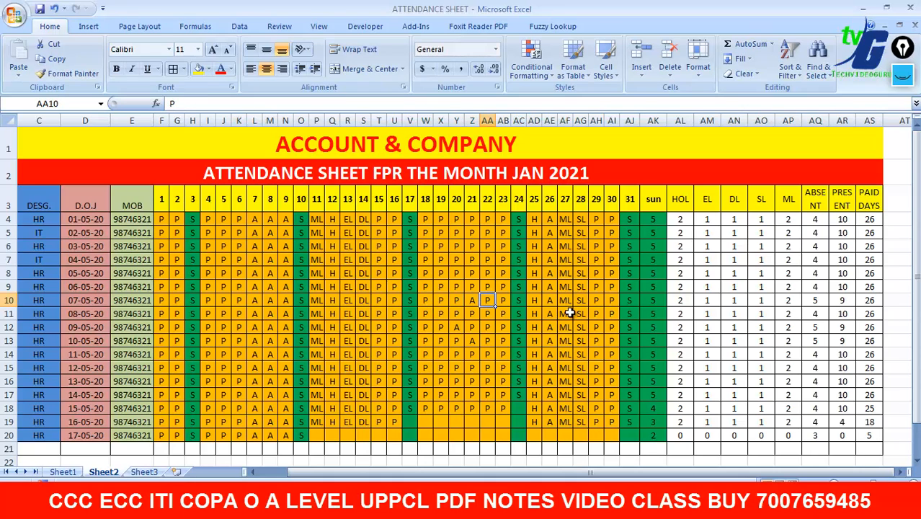
- Examine the first employee's row 4 totals from Sundays and holidays through EL, DL, SL, ML and absences, including their formulas
{"action": "left_click", "coordinate": [534, 221]}
{"action": "left_click", "coordinate": [519, 220]}
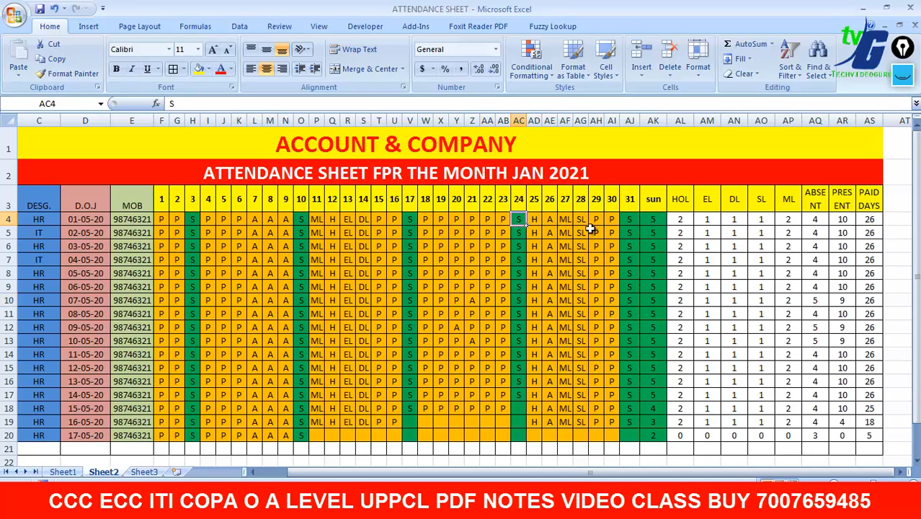
{"action": "left_click", "coordinate": [647, 221]}
{"action": "left_click", "coordinate": [682, 222]}
{"action": "left_click", "coordinate": [708, 221]}
{"action": "left_click", "coordinate": [735, 221]}
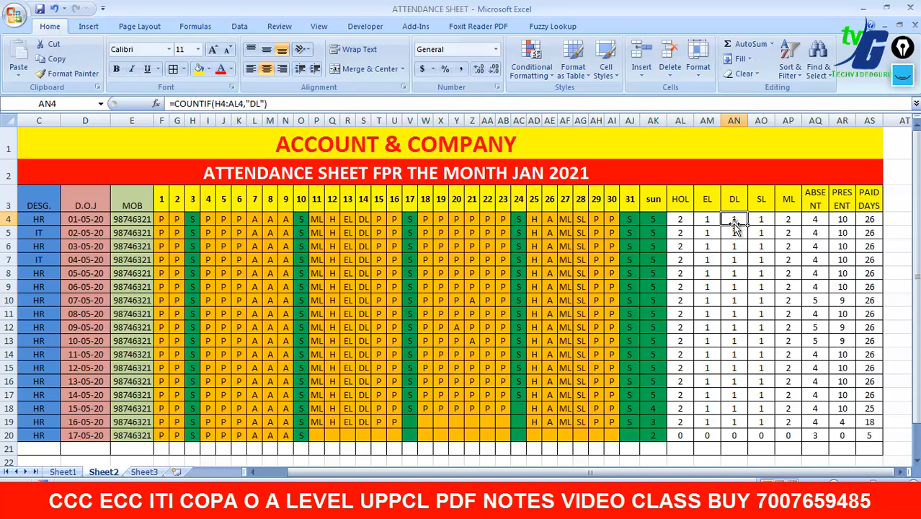
{"action": "left_click", "coordinate": [769, 222]}
{"action": "left_click", "coordinate": [793, 221]}
{"action": "left_click", "coordinate": [816, 221]}
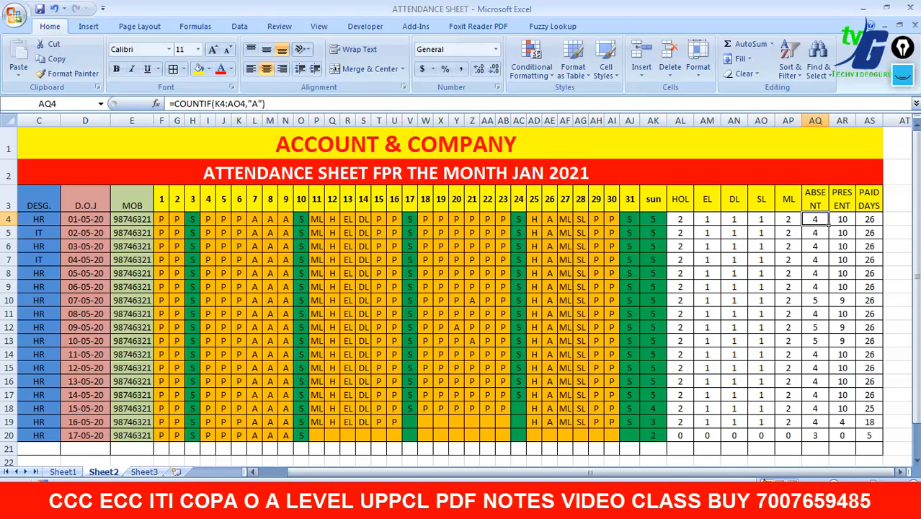
{"action": "left_click_drag", "start_coordinate": [755, 477], "coordinate": [698, 480]}
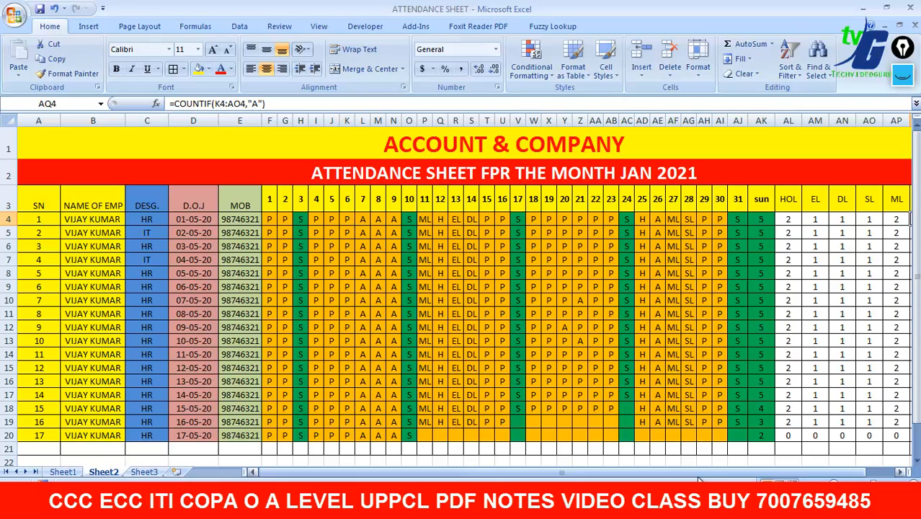